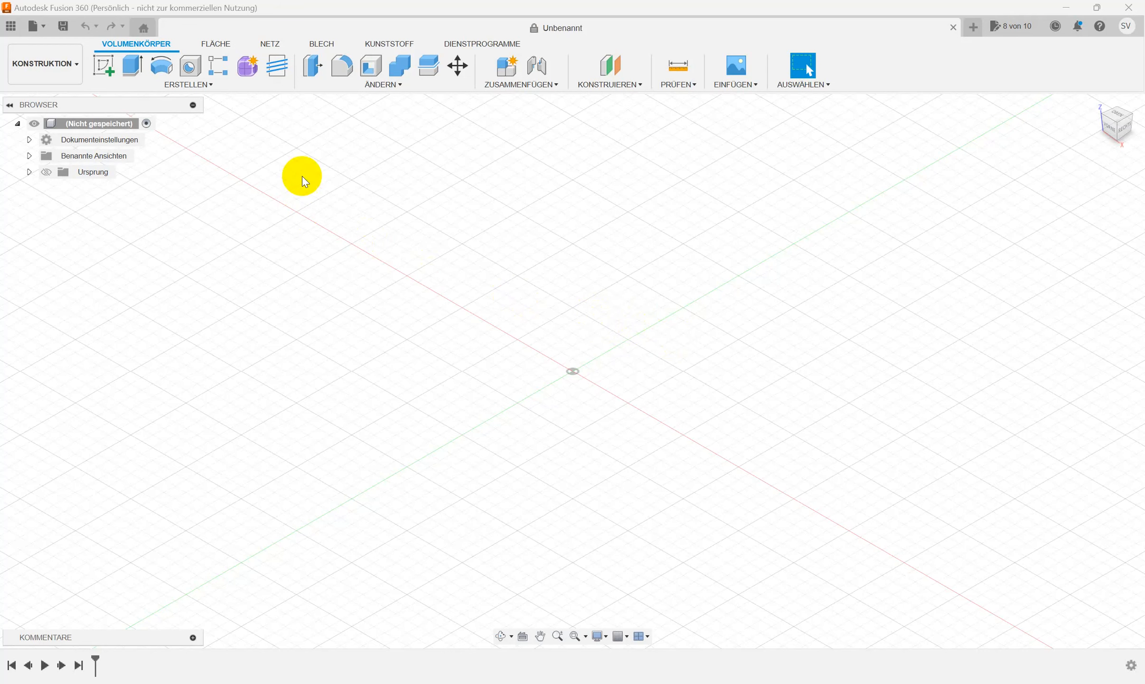
- Sketch a 220 × 220 mm rectangle in construction lines from the origin on the horizontal plane and finish the sketch
{"action": "left_click", "coordinate": [105, 67]}
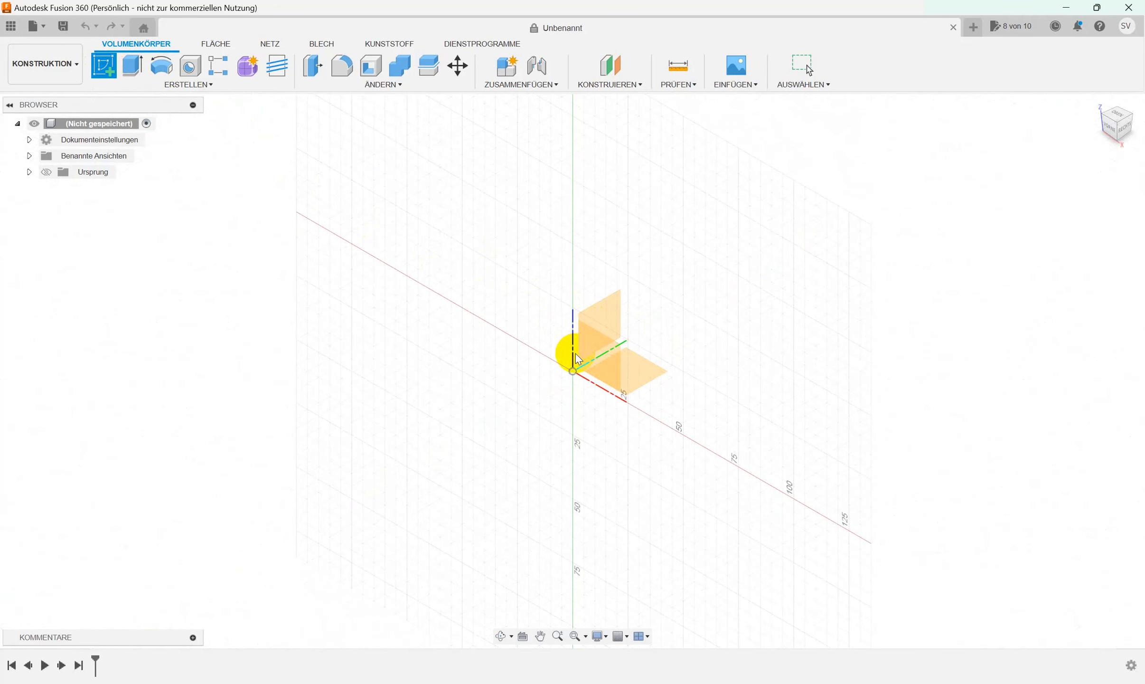
{"action": "left_click", "coordinate": [645, 374]}
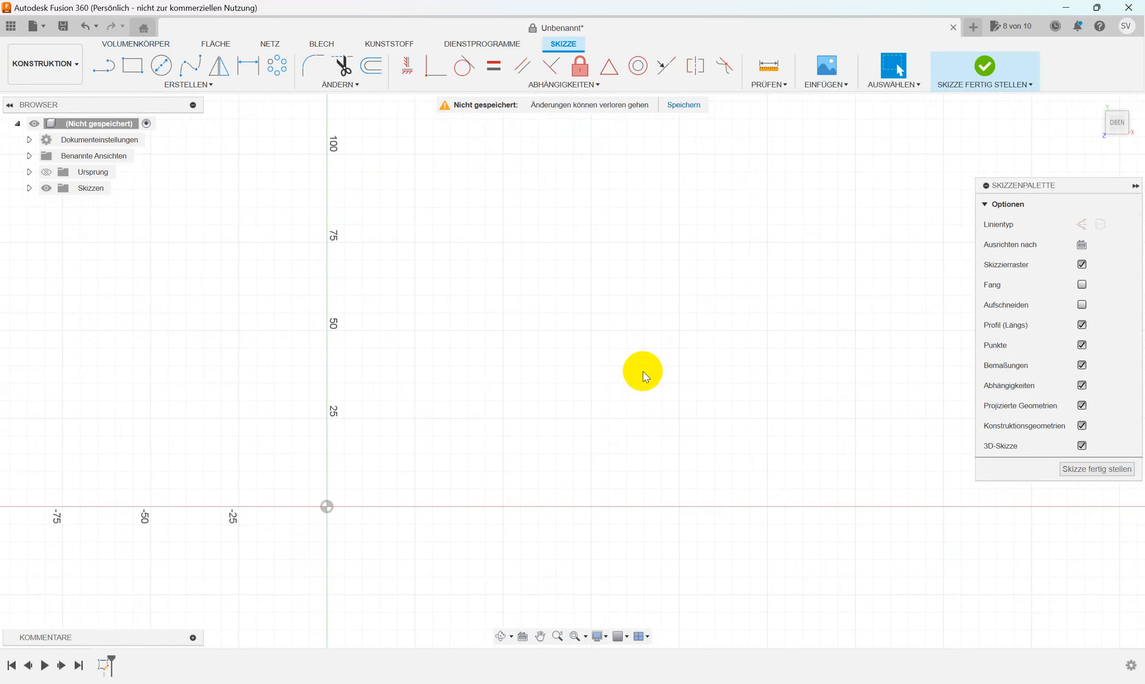
{"action": "left_click", "coordinate": [141, 75]}
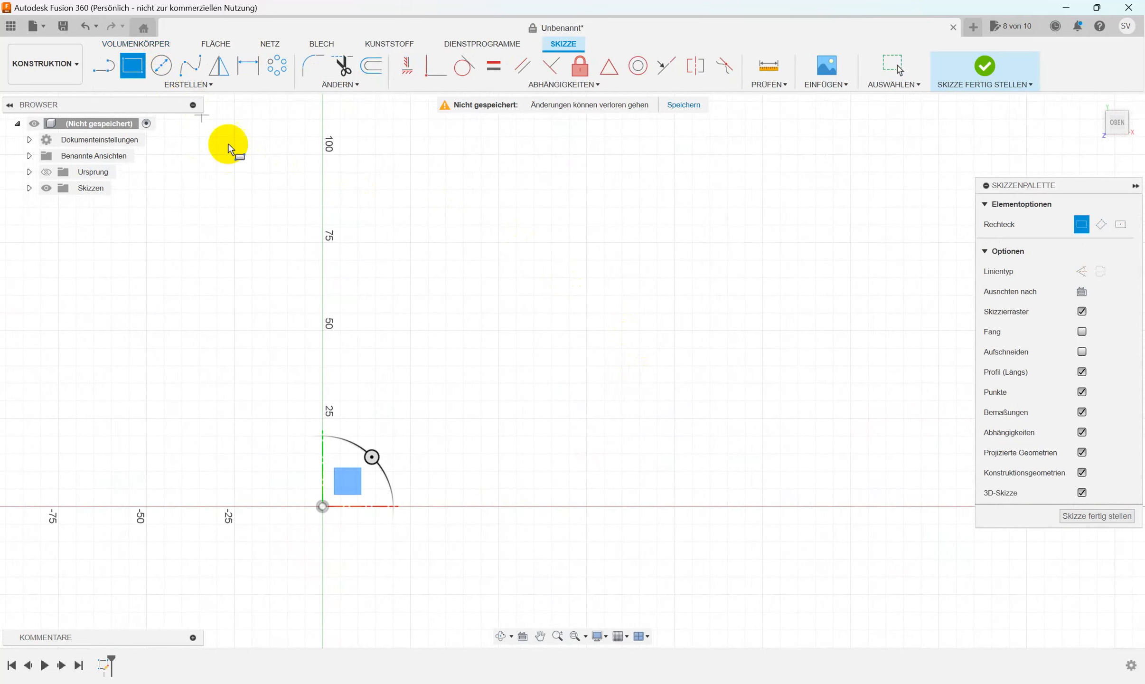
{"action": "left_click", "coordinate": [323, 506]}
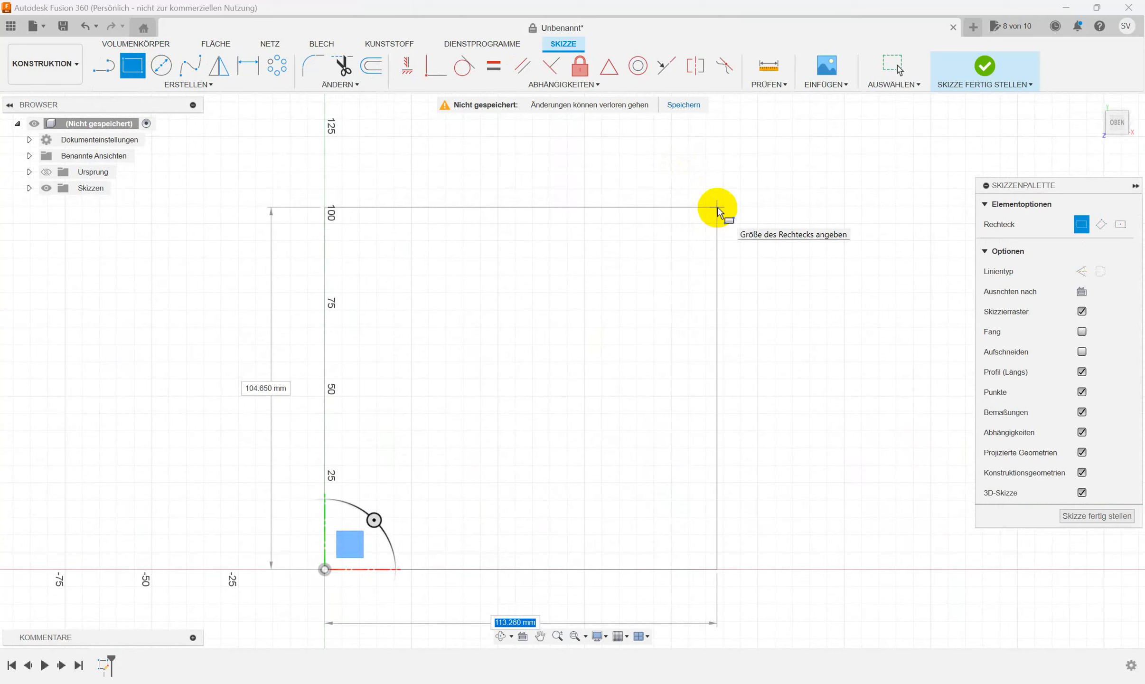
{"action": "key", "text": "Tab"}
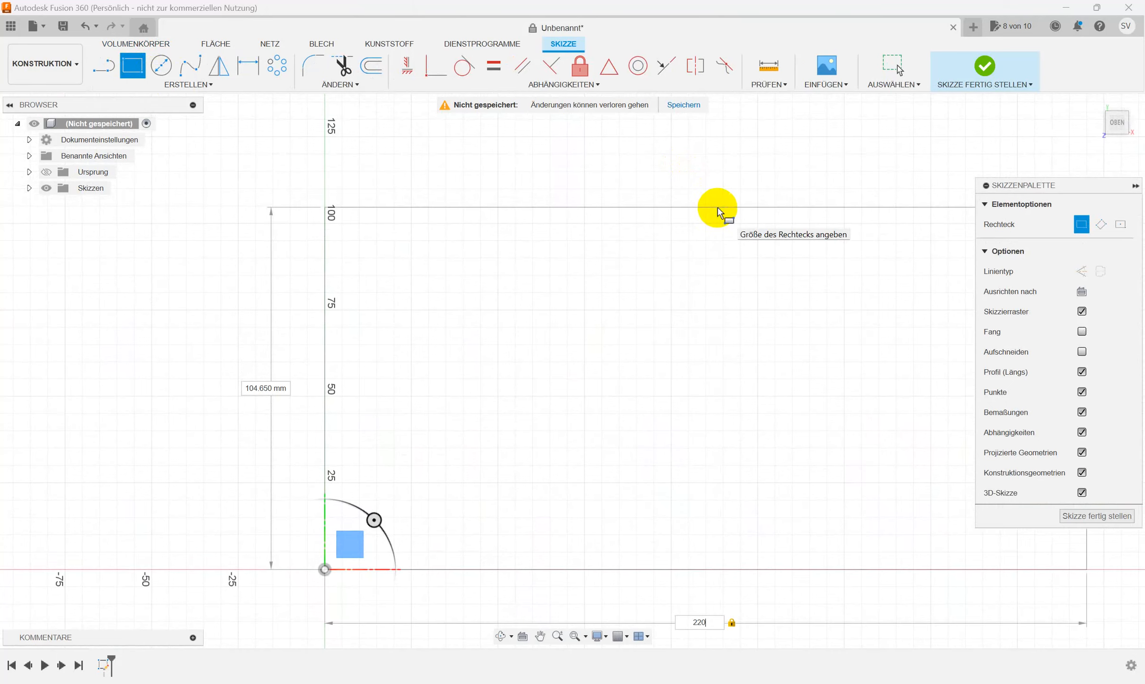
{"action": "type", "text": "220"}
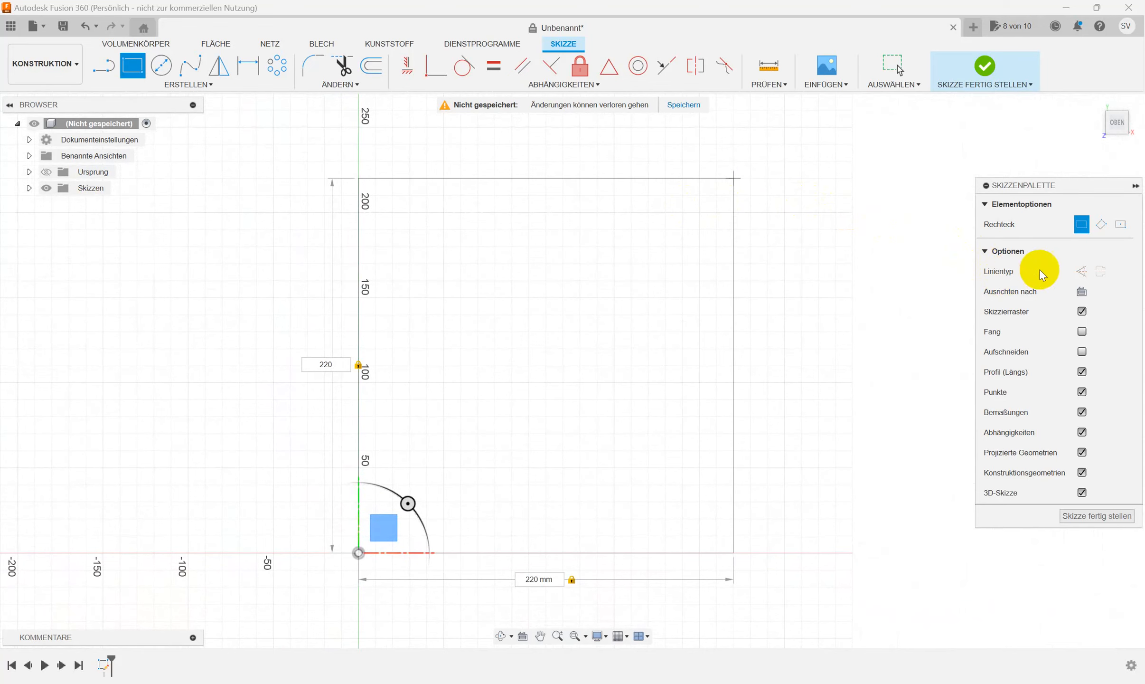
{"action": "left_click", "coordinate": [1082, 272]}
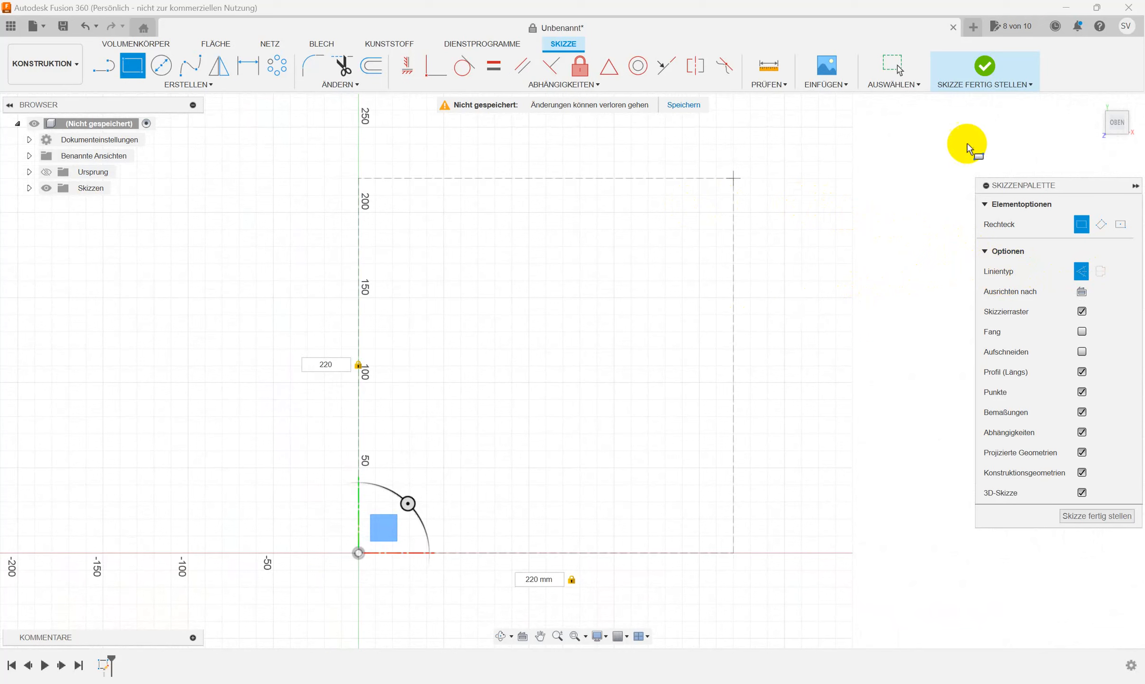
{"action": "left_click", "coordinate": [984, 67]}
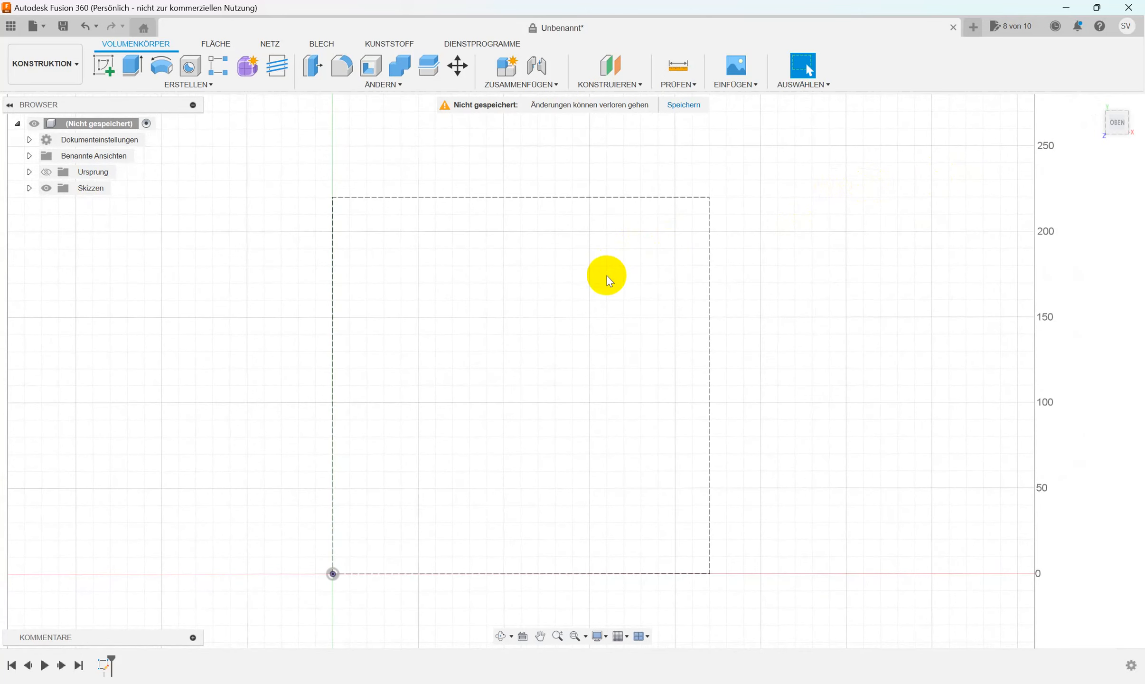
- In a new sketch on the horizontal plane, insert the "Screenshot 2023-07…" SVG from the computer, offset about 29 mm and -218 mm into the square
{"action": "left_click", "coordinate": [107, 79]}
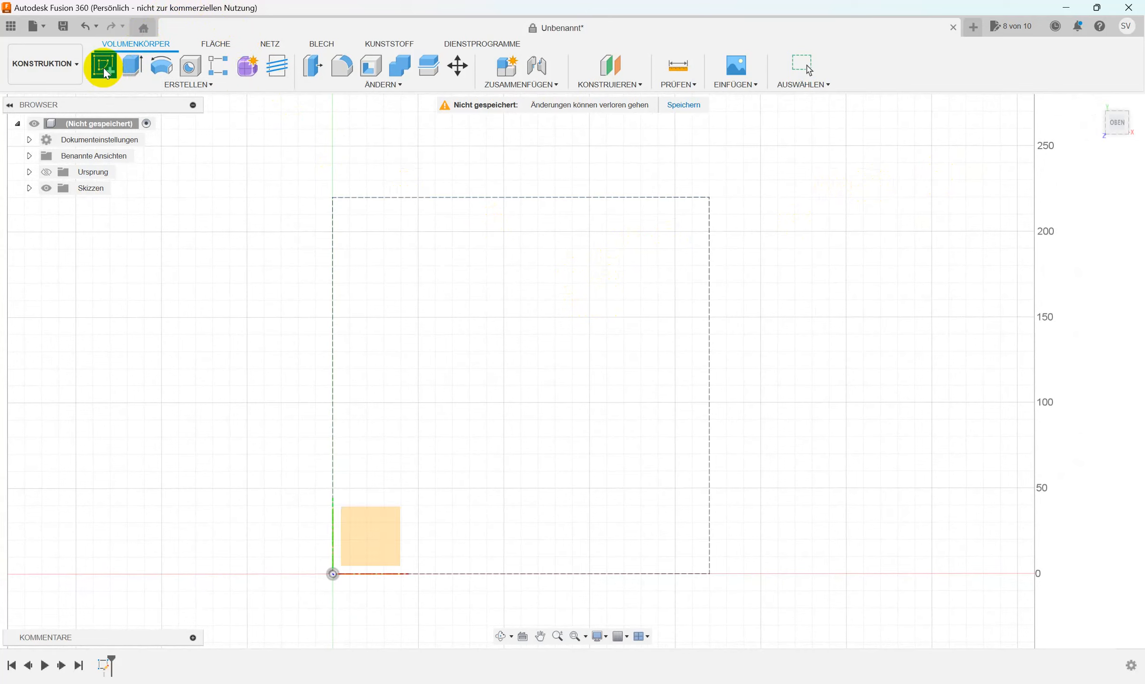
{"action": "left_click", "coordinate": [396, 516]}
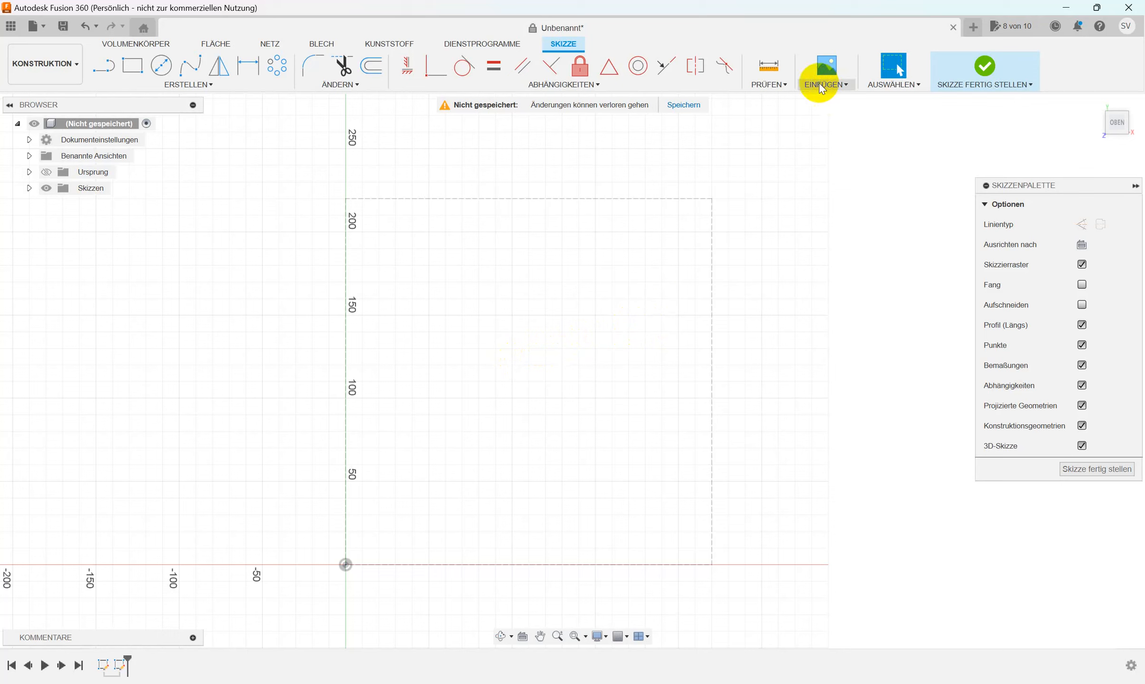
{"action": "left_click", "coordinate": [840, 88]}
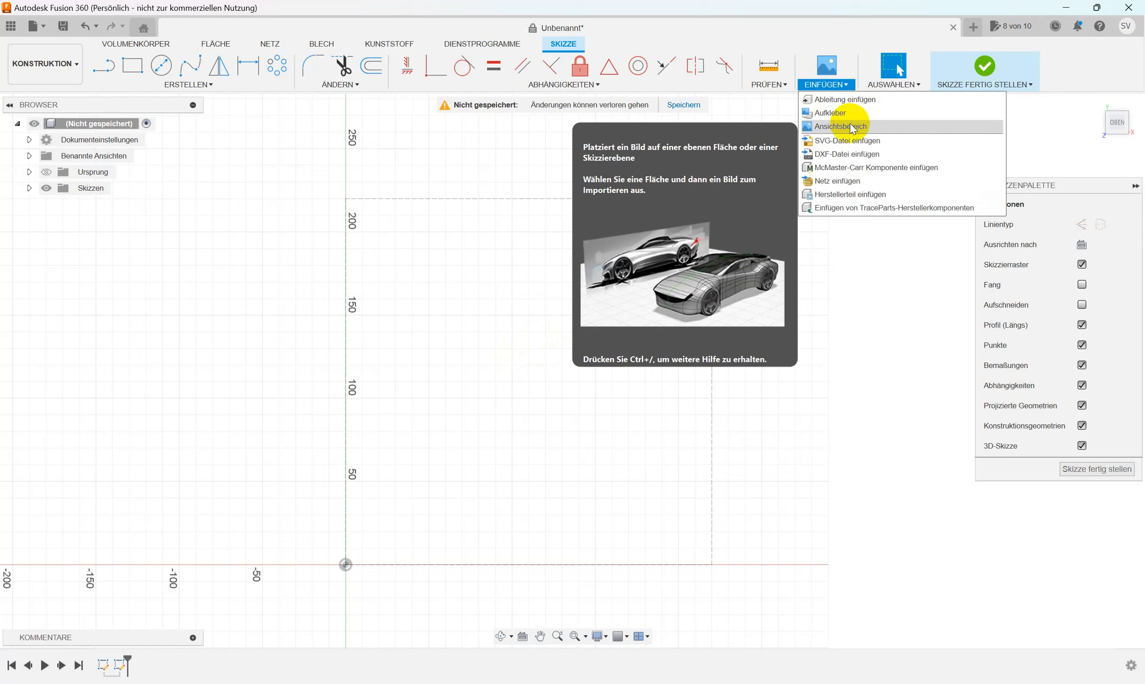
{"action": "left_click", "coordinate": [842, 141]}
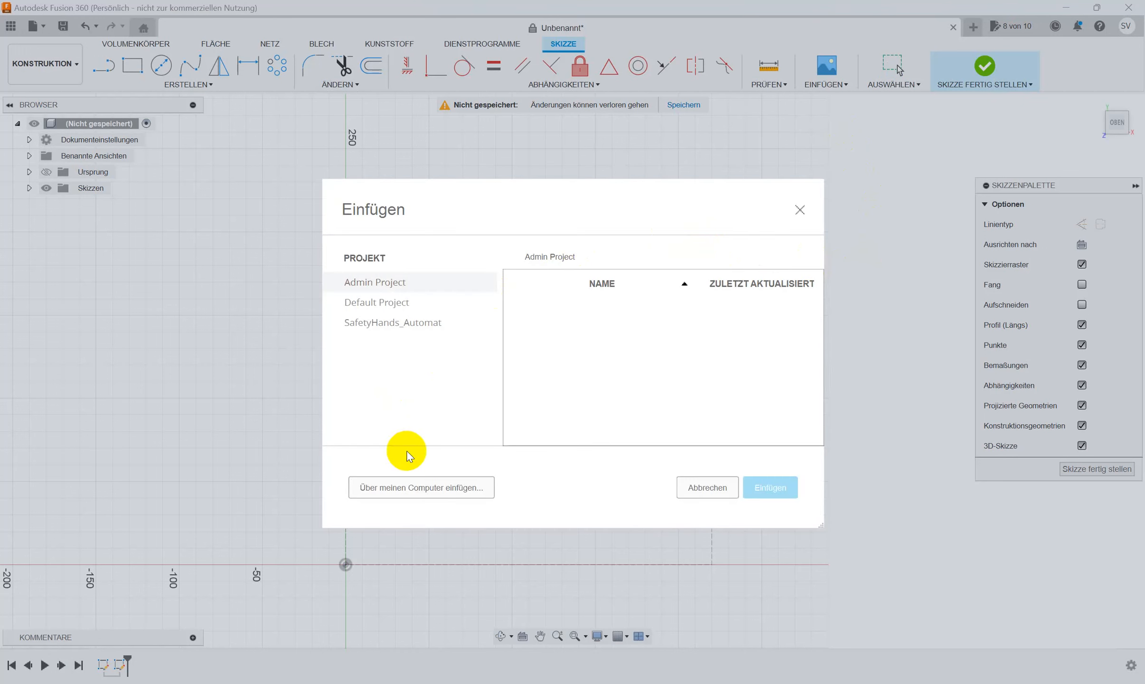
{"action": "left_click", "coordinate": [412, 489]}
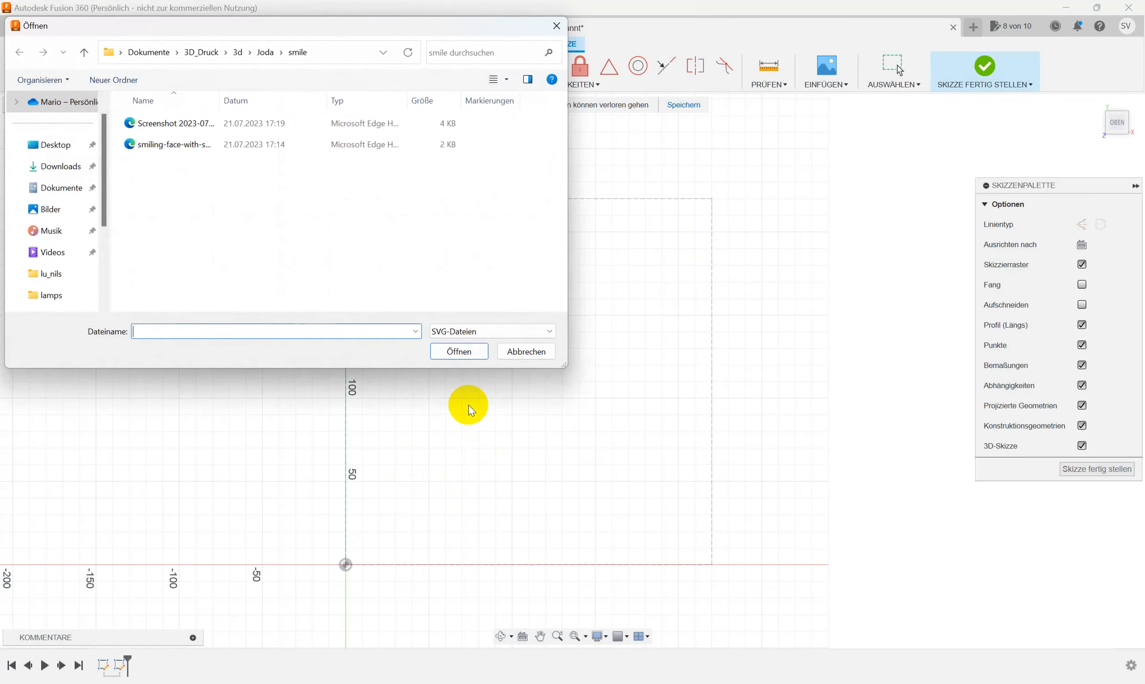
{"action": "left_click", "coordinate": [184, 124]}
{"action": "left_click", "coordinate": [459, 352]}
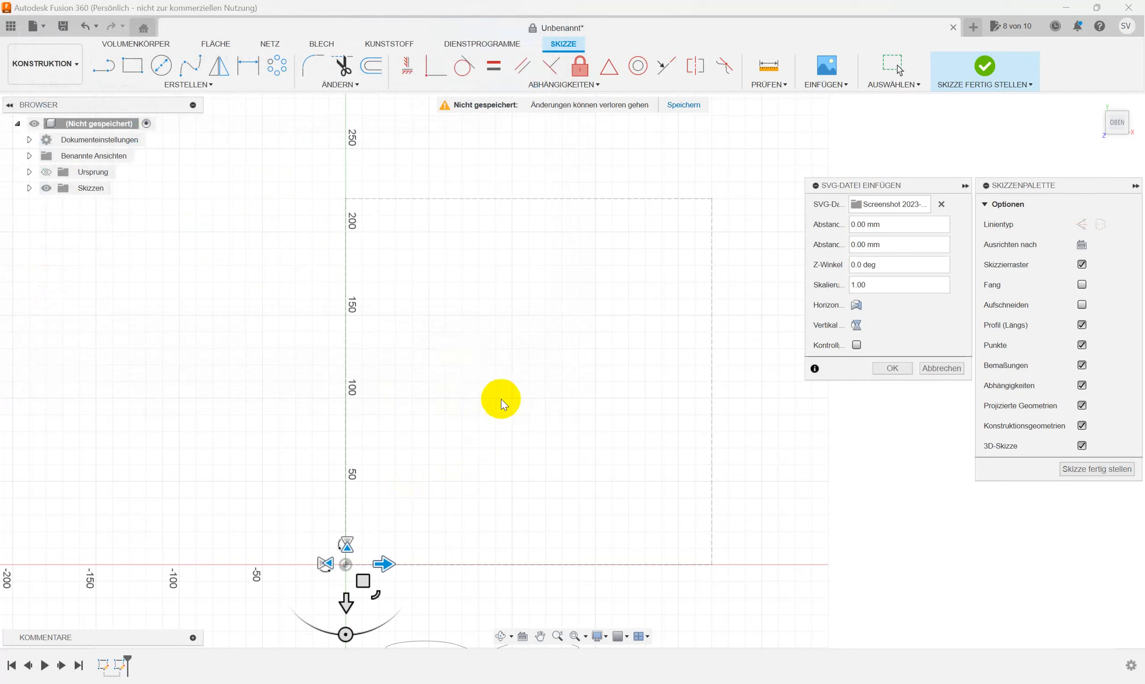
{"action": "left_click_drag", "start_coordinate": [365, 579], "coordinate": [413, 218]}
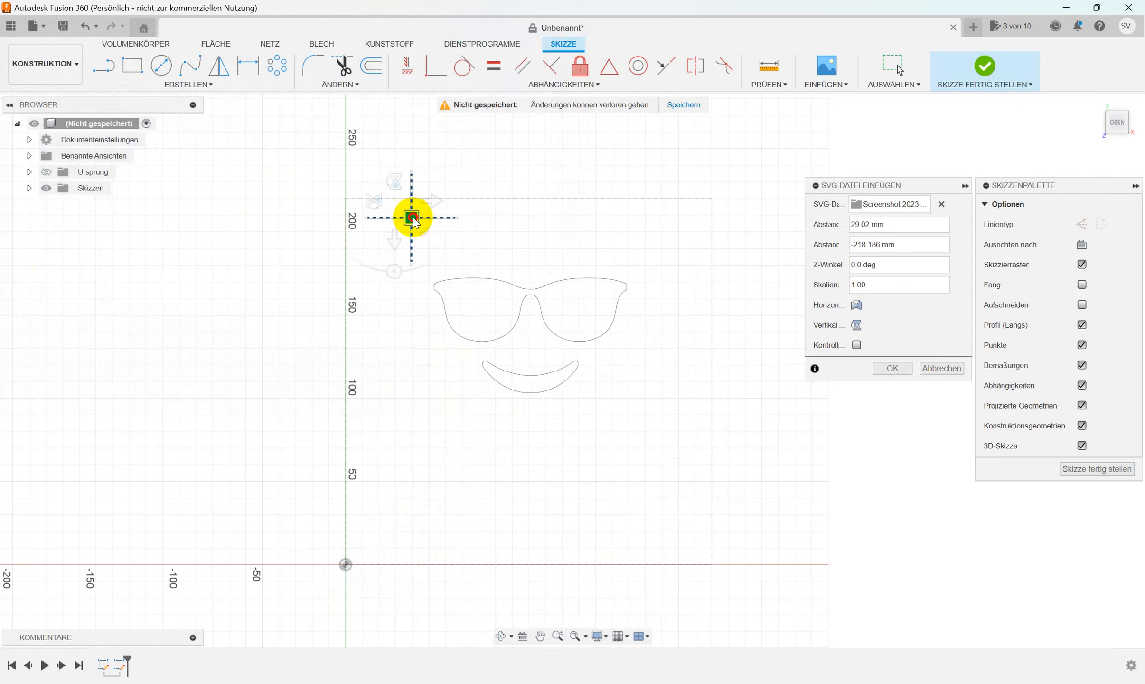
{"action": "left_click", "coordinate": [892, 368]}
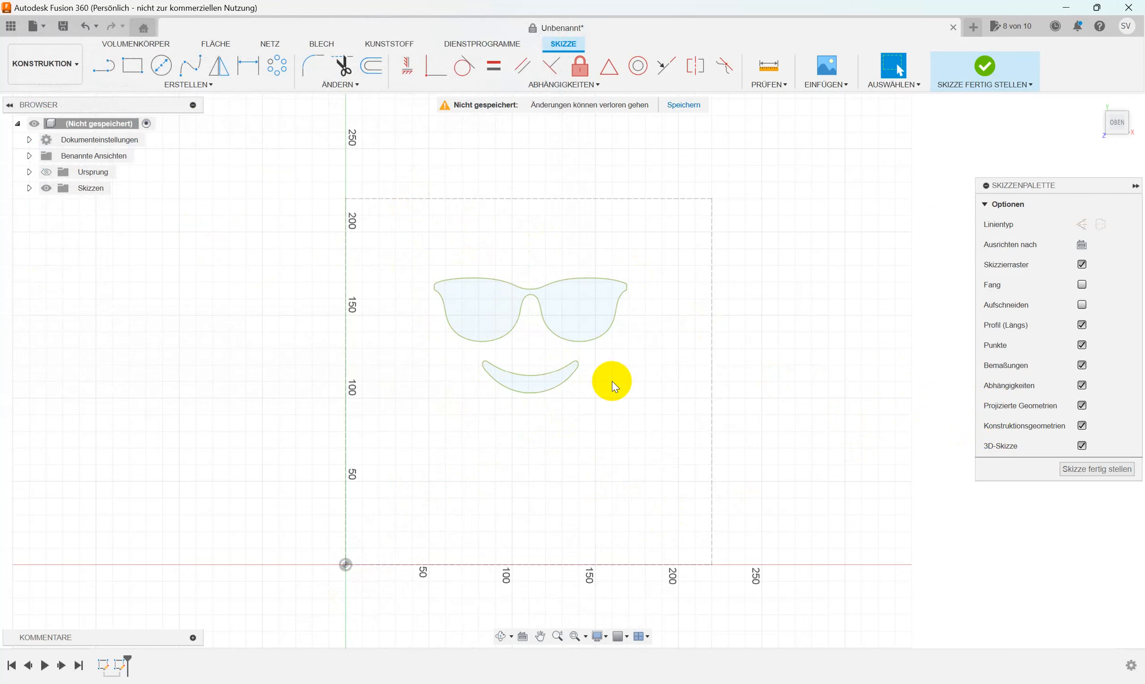
- Select all curves of the imported sunglasses and smile and release their fixed constraint
{"action": "scroll", "coordinate": [611, 381], "scroll_direction": "up", "scroll_amount": 5}
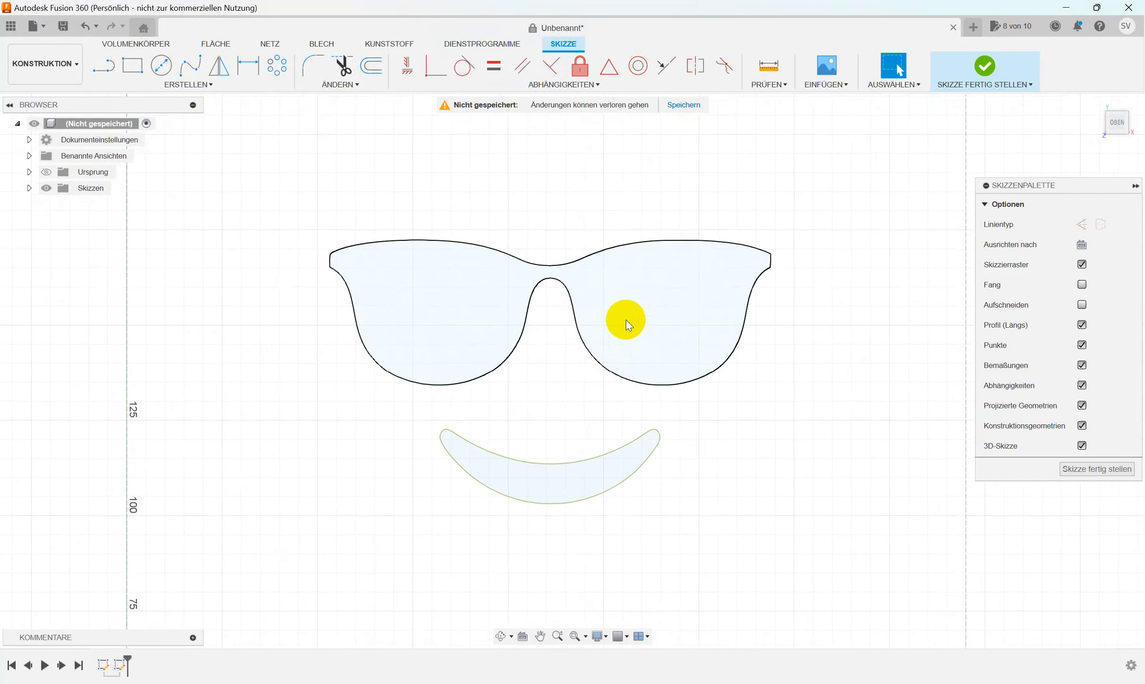
{"action": "scroll", "coordinate": [625, 319], "scroll_direction": "down", "scroll_amount": 1}
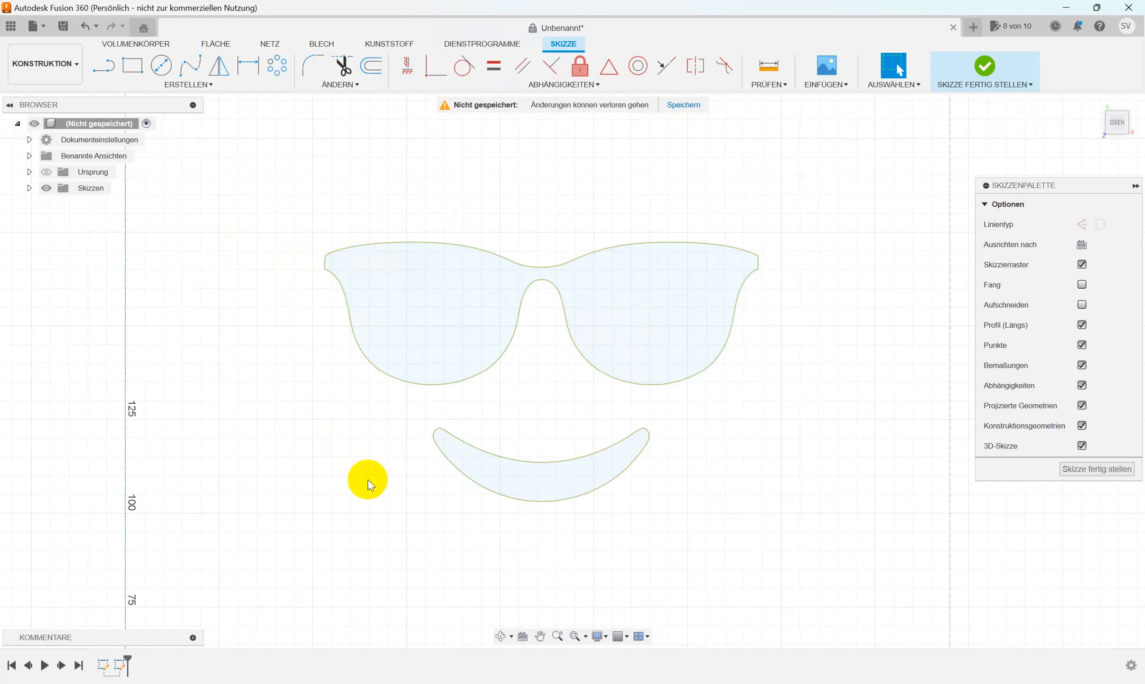
{"action": "scroll", "coordinate": [369, 484], "scroll_direction": "down", "scroll_amount": 1}
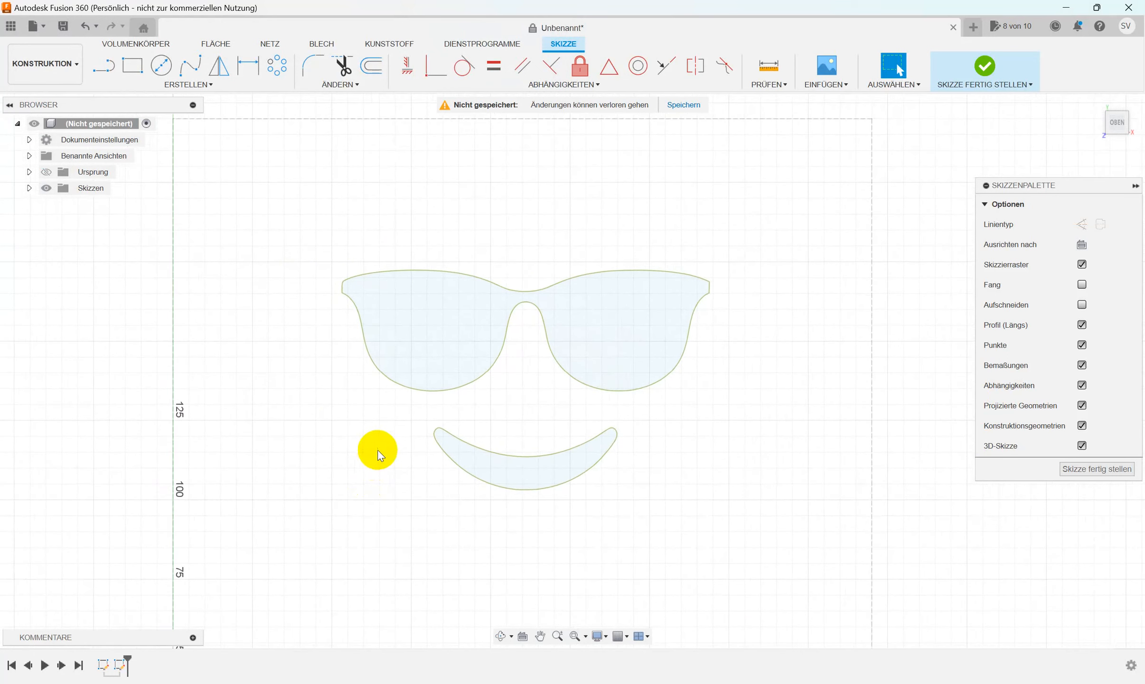
{"action": "left_click", "coordinate": [293, 206]}
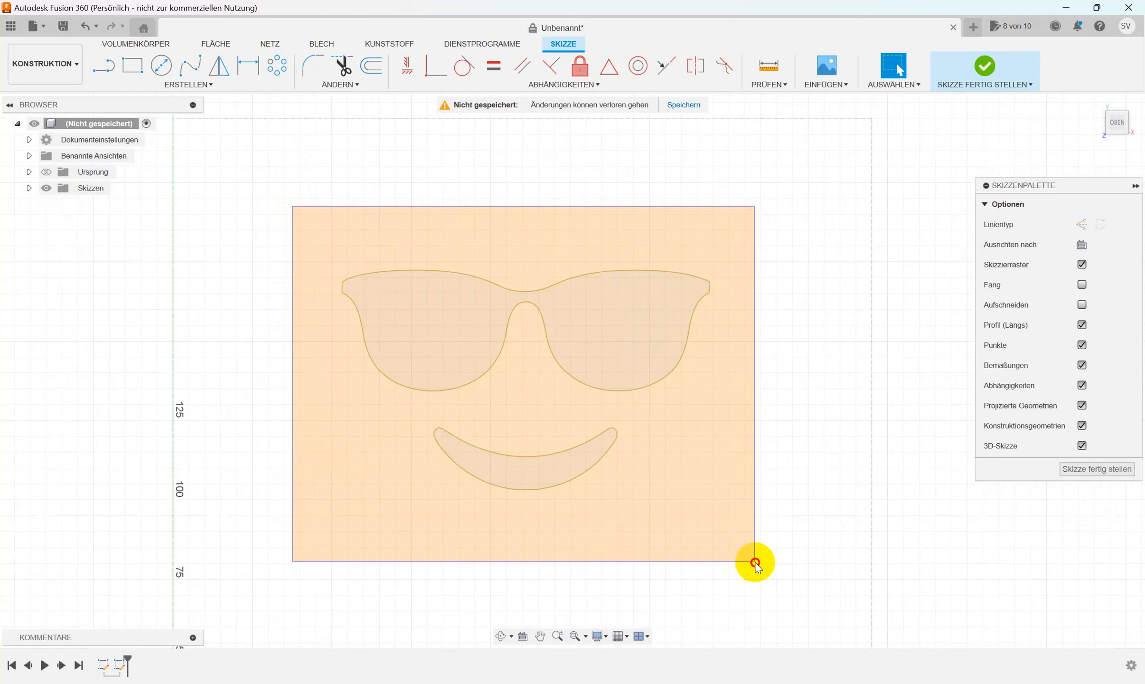
{"action": "left_click_drag", "start_coordinate": [755, 562], "coordinate": [752, 560]}
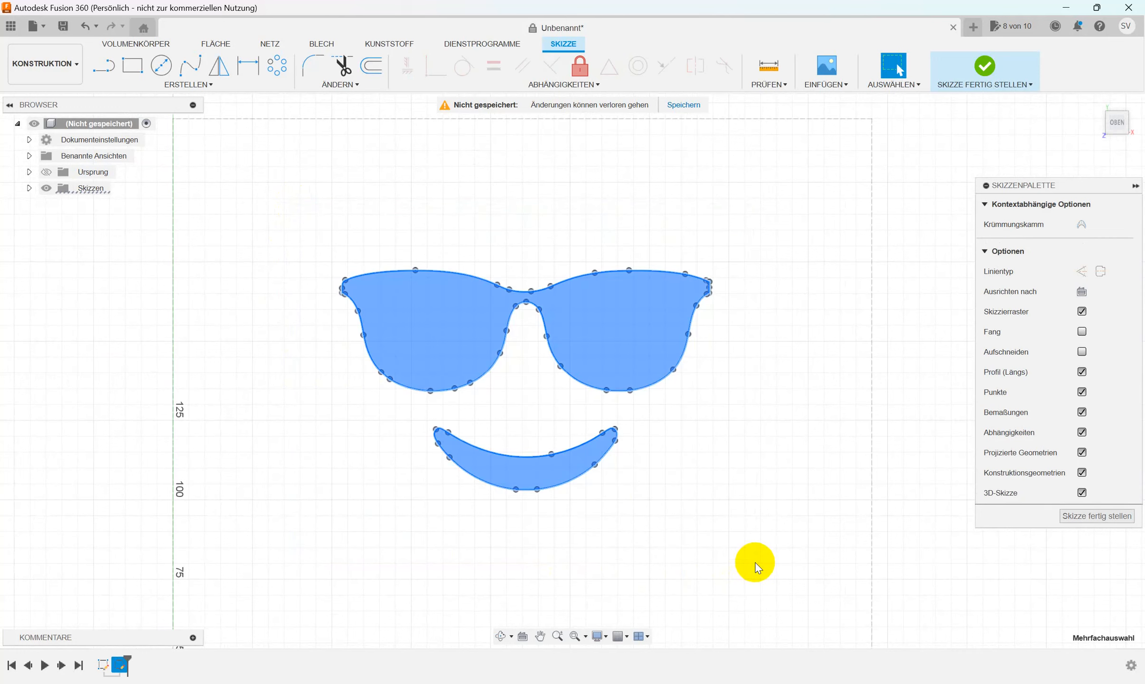
{"action": "right_click", "coordinate": [608, 358]}
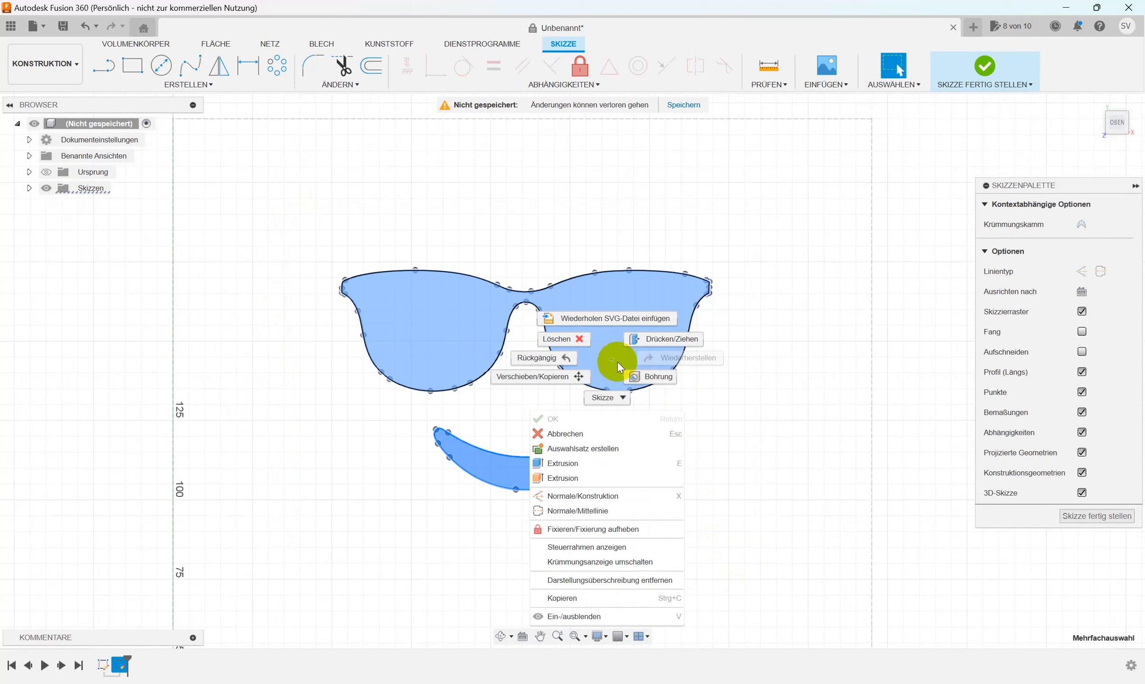
{"action": "left_click", "coordinate": [571, 529]}
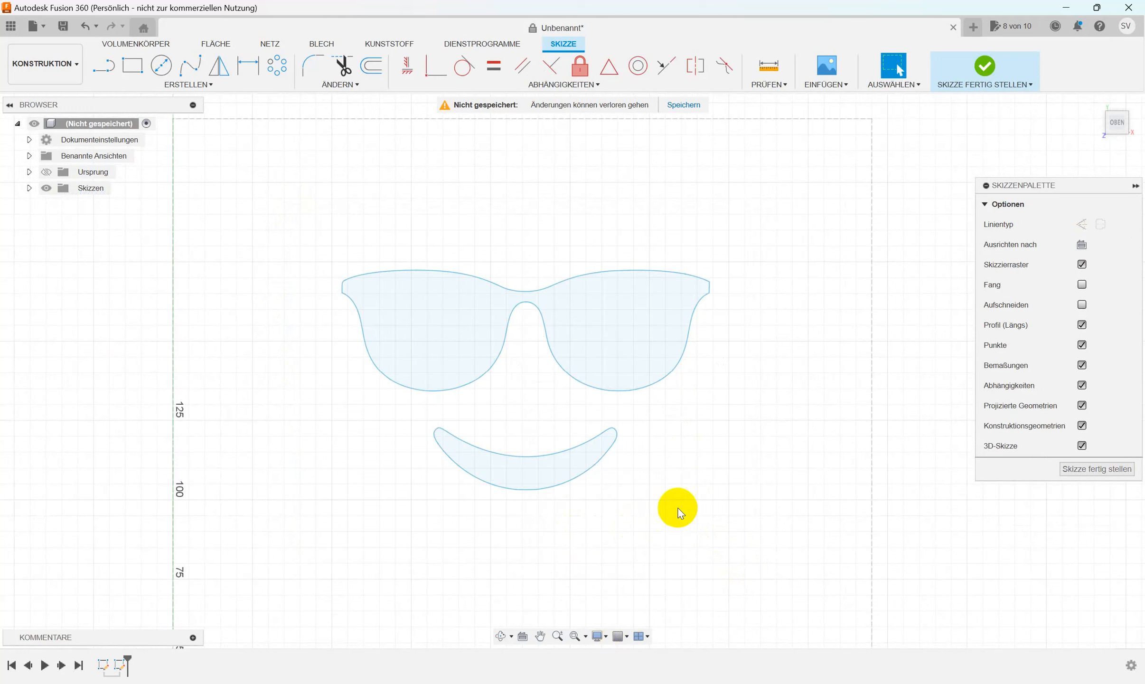
- Draw a circle about 161 mm in diameter around the sunglasses and smile, centred just below the nose bridge
{"action": "scroll", "coordinate": [671, 498], "scroll_direction": "down", "scroll_amount": 1}
{"action": "scroll", "coordinate": [677, 494], "scroll_direction": "down", "scroll_amount": 4}
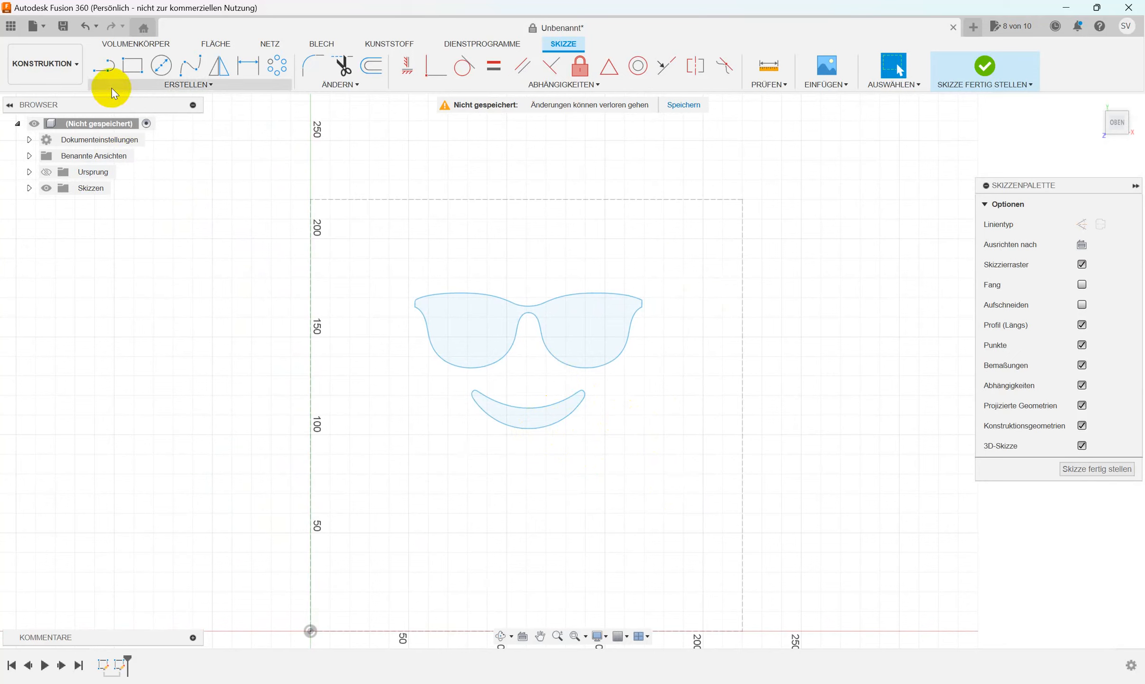
{"action": "left_click", "coordinate": [161, 65]}
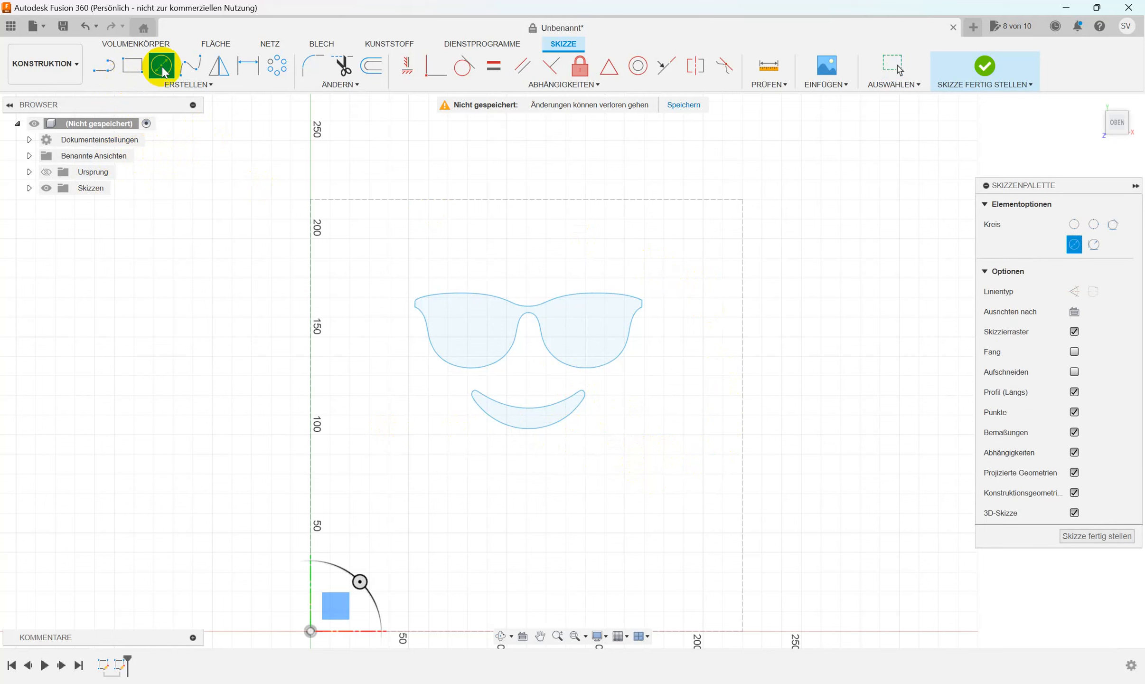
{"action": "left_click", "coordinate": [526, 369]}
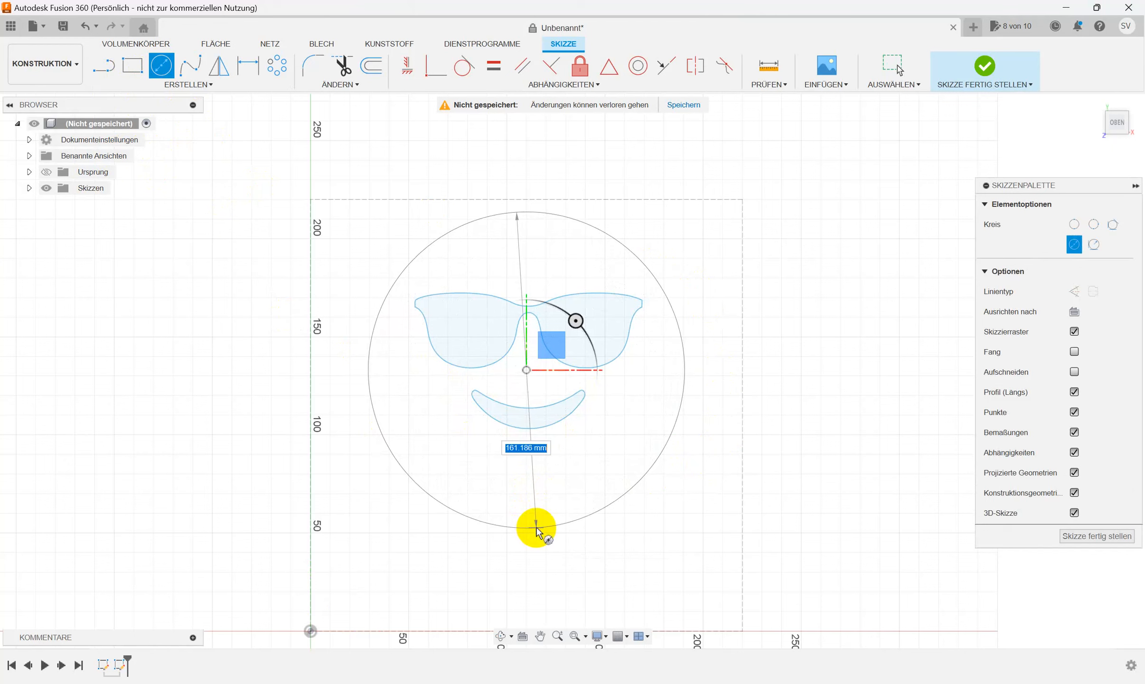
{"action": "left_click", "coordinate": [536, 527]}
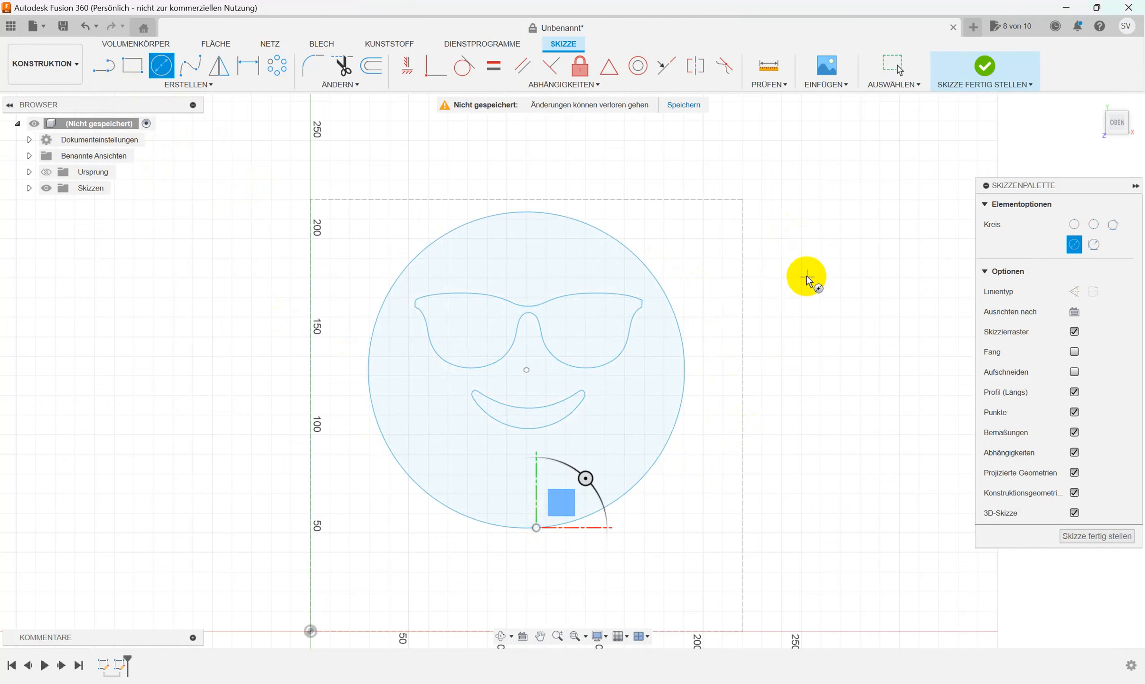
- Draw connected lines from the circle's lower-left edge to the square's left edge about 38 mm above the origin, then down to the origin
{"action": "scroll", "coordinate": [733, 209], "scroll_direction": "down", "scroll_amount": 3}
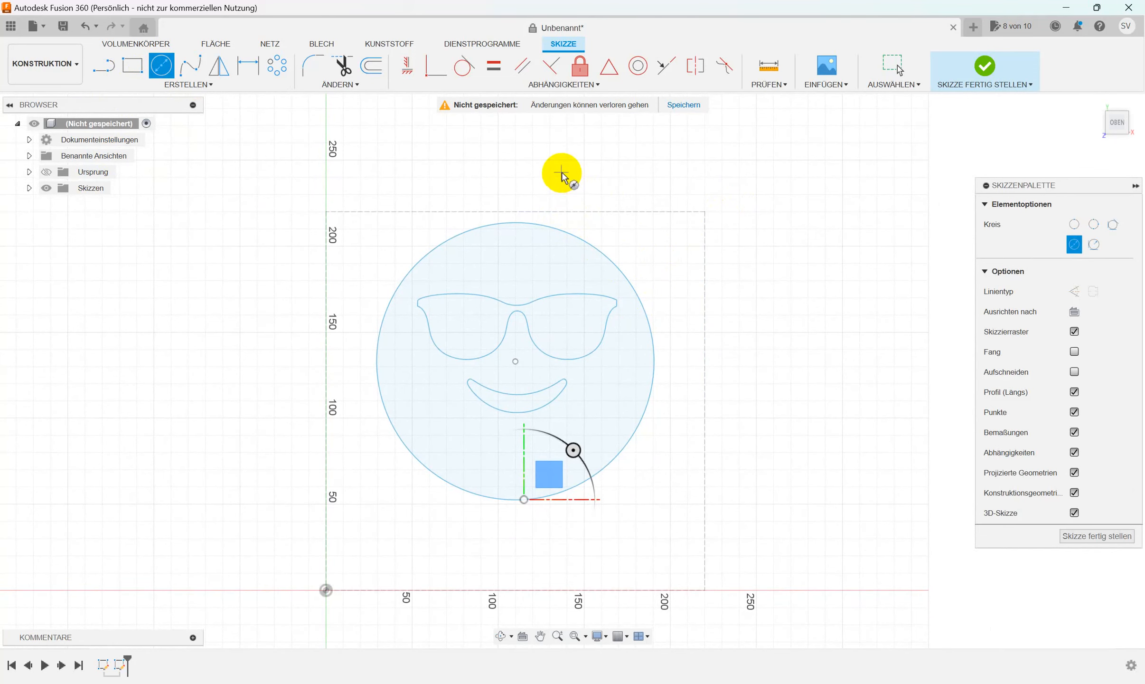
{"action": "scroll", "coordinate": [401, 494], "scroll_direction": "up", "scroll_amount": 2}
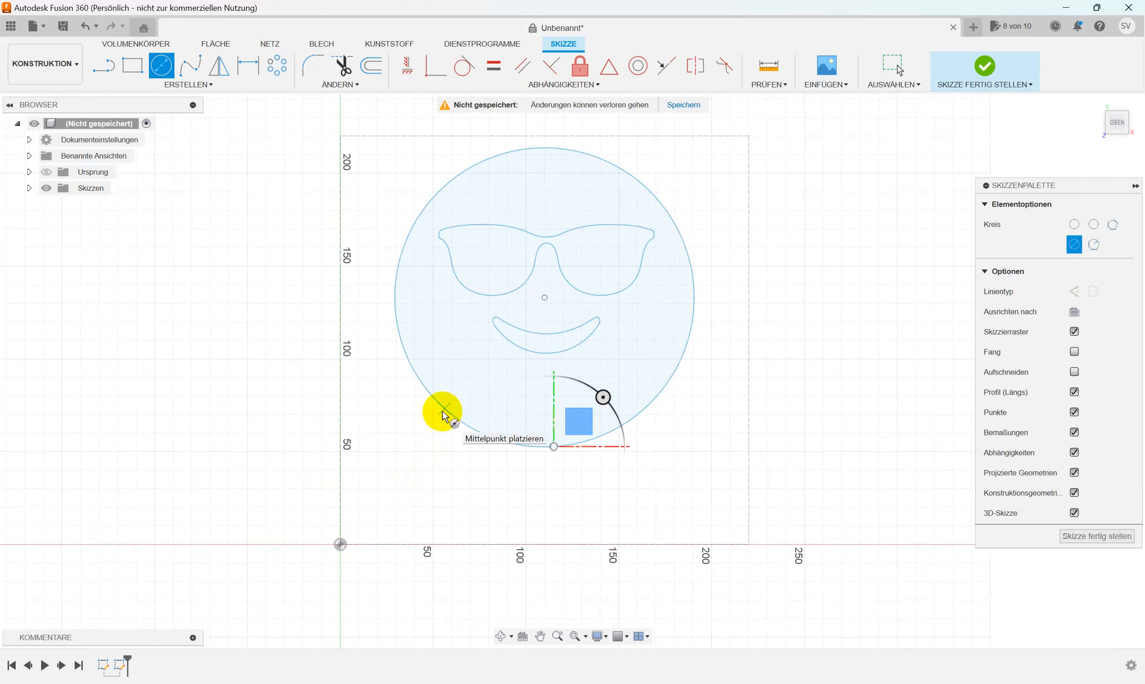
{"action": "left_click", "coordinate": [109, 74]}
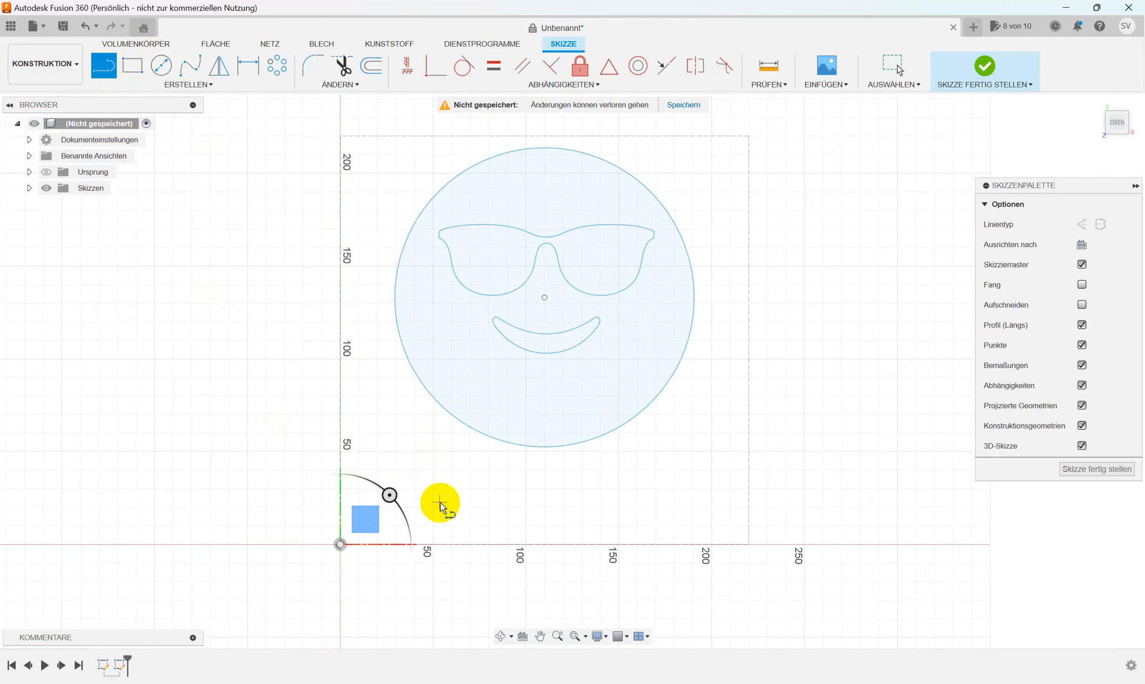
{"action": "left_click", "coordinate": [430, 394]}
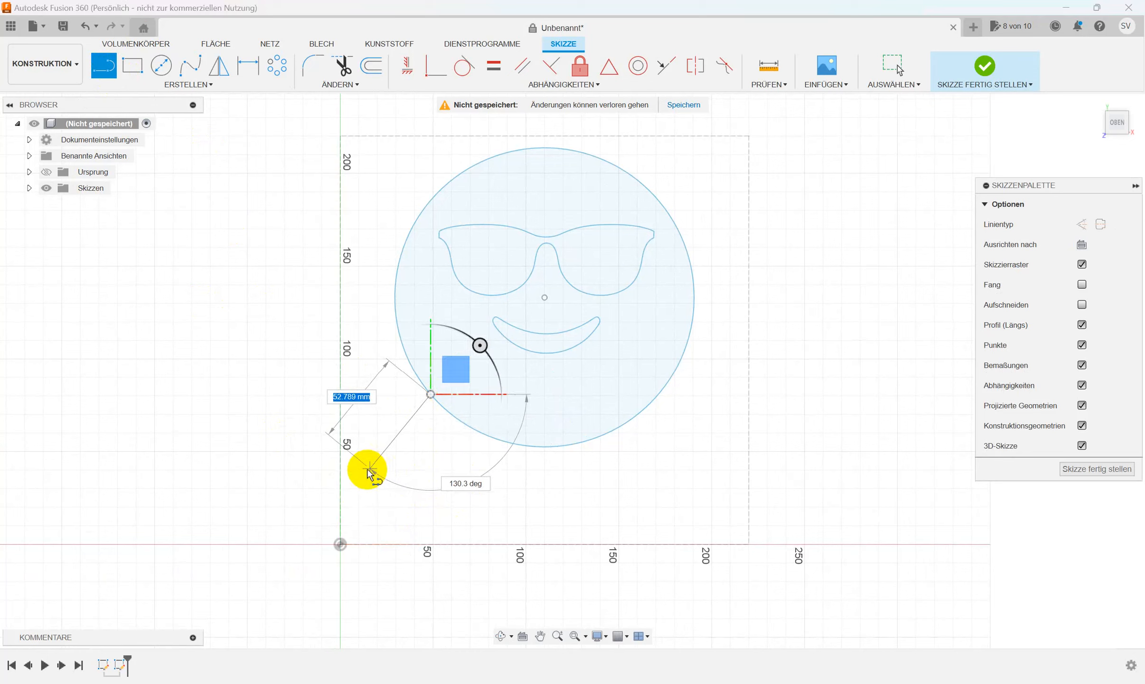
{"action": "left_click", "coordinate": [339, 474]}
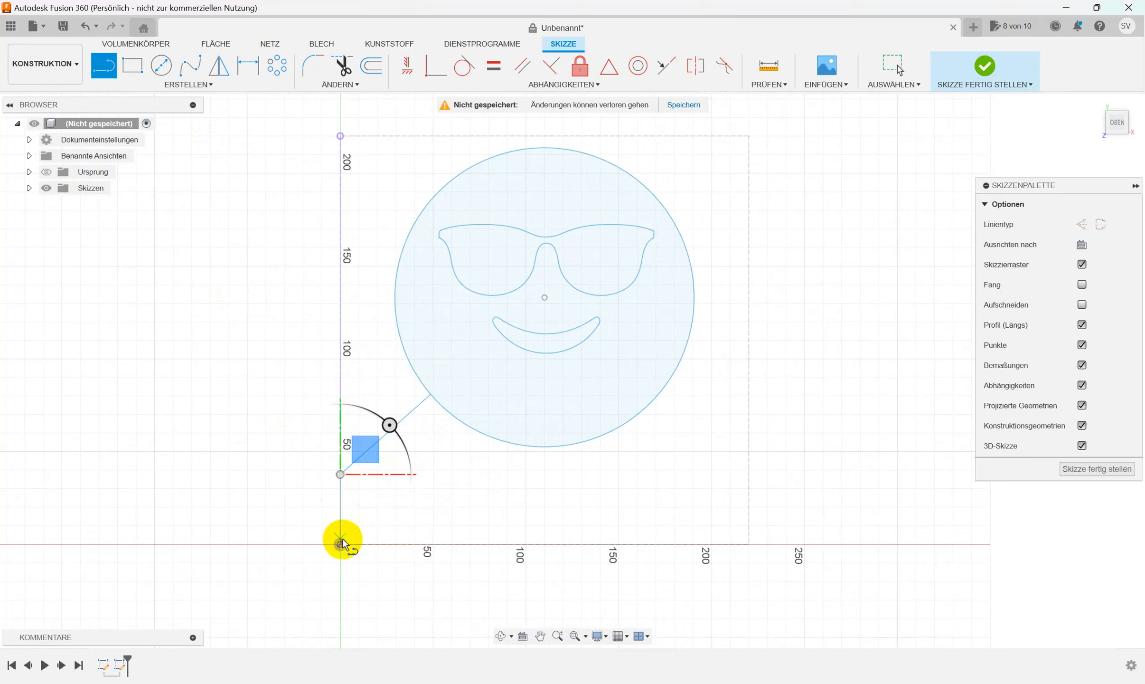
{"action": "left_click", "coordinate": [340, 543]}
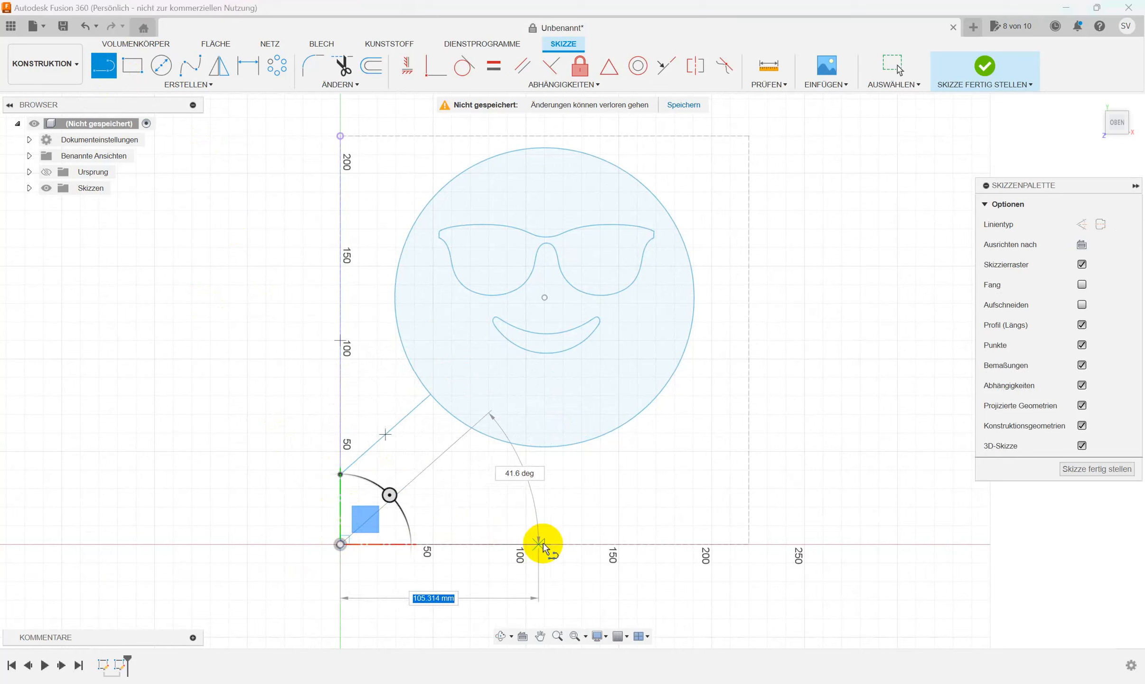
- Continue the base outline along the square's bottom edge, about 38 mm up its right edge and back to the circle, and finish the sketch
{"action": "left_click", "coordinate": [749, 544]}
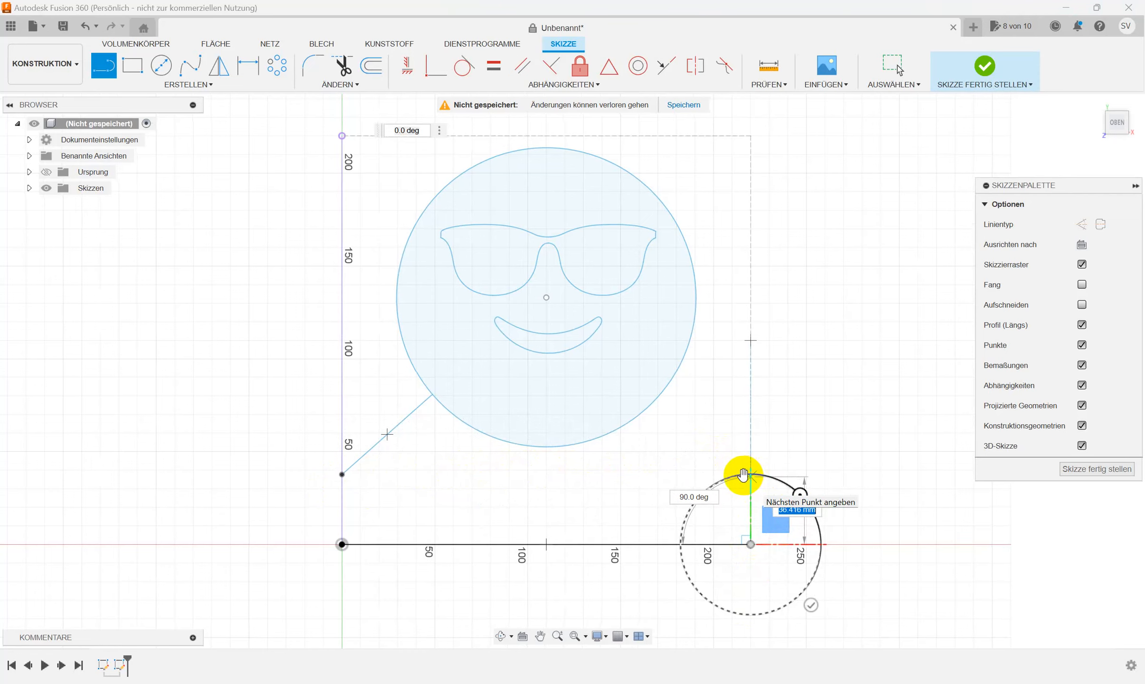
{"action": "scroll", "coordinate": [755, 472], "scroll_direction": "up", "scroll_amount": 3}
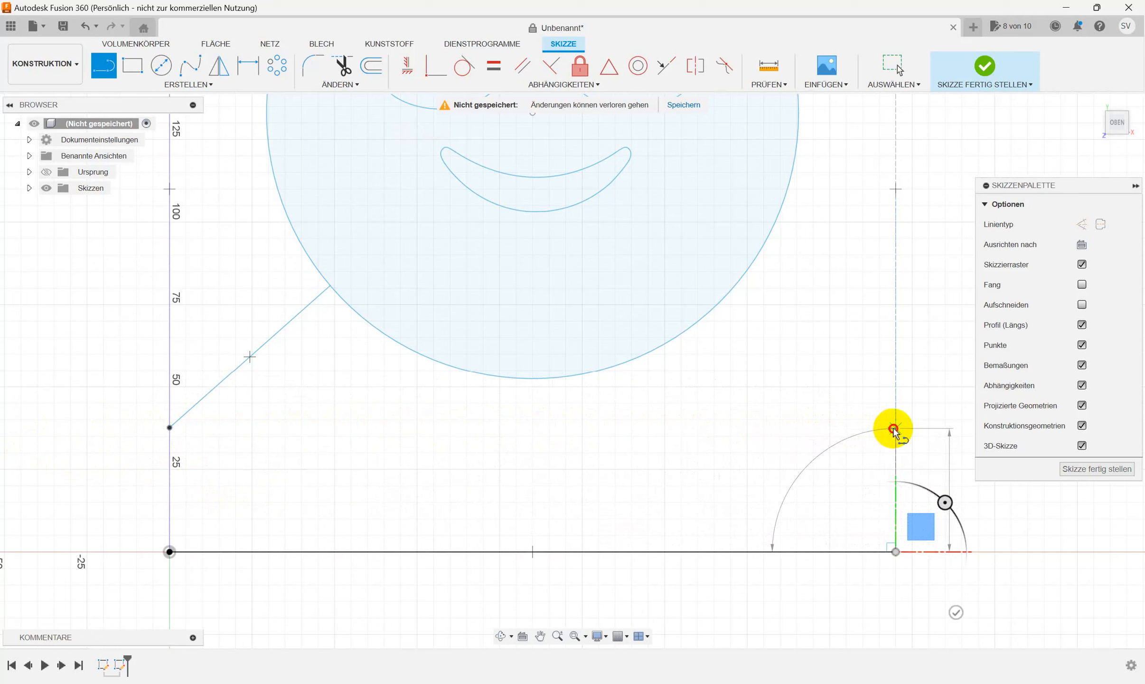
{"action": "left_click", "coordinate": [893, 430]}
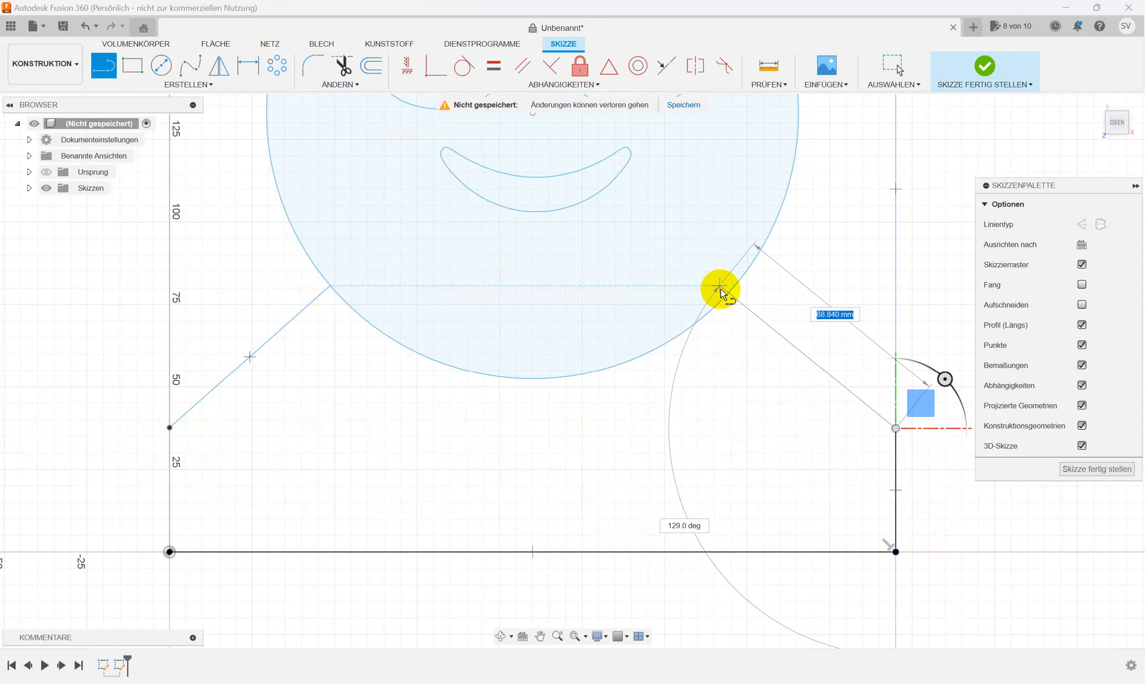
{"action": "left_click", "coordinate": [735, 286]}
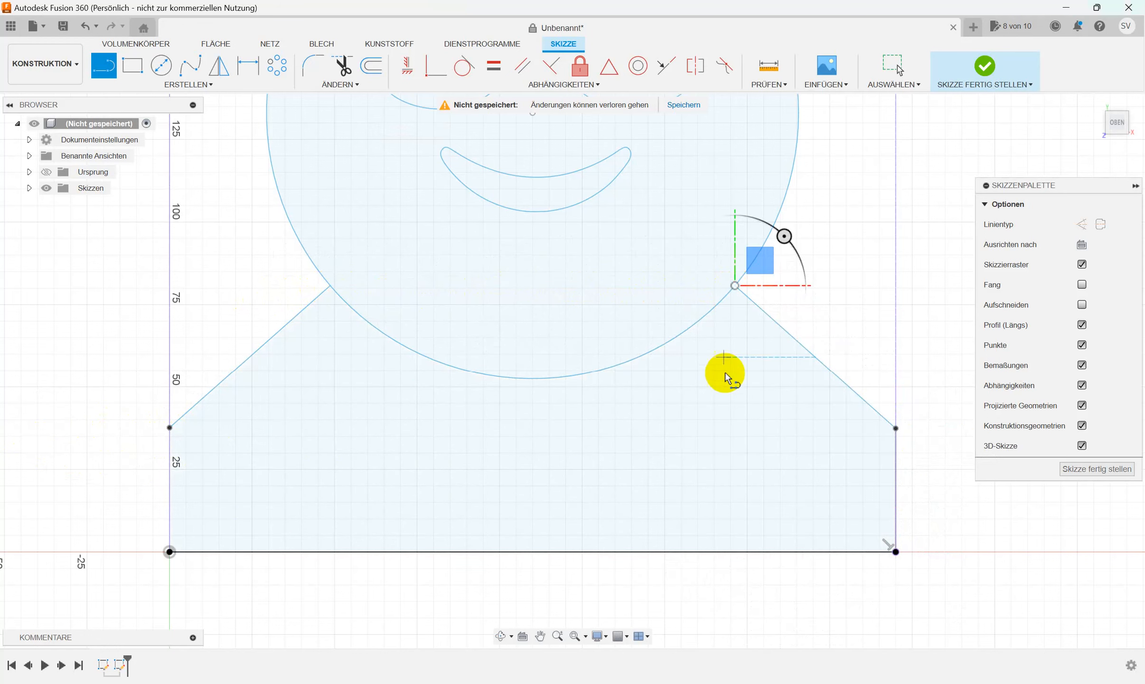
{"action": "scroll", "coordinate": [726, 378], "scroll_direction": "down", "scroll_amount": 5}
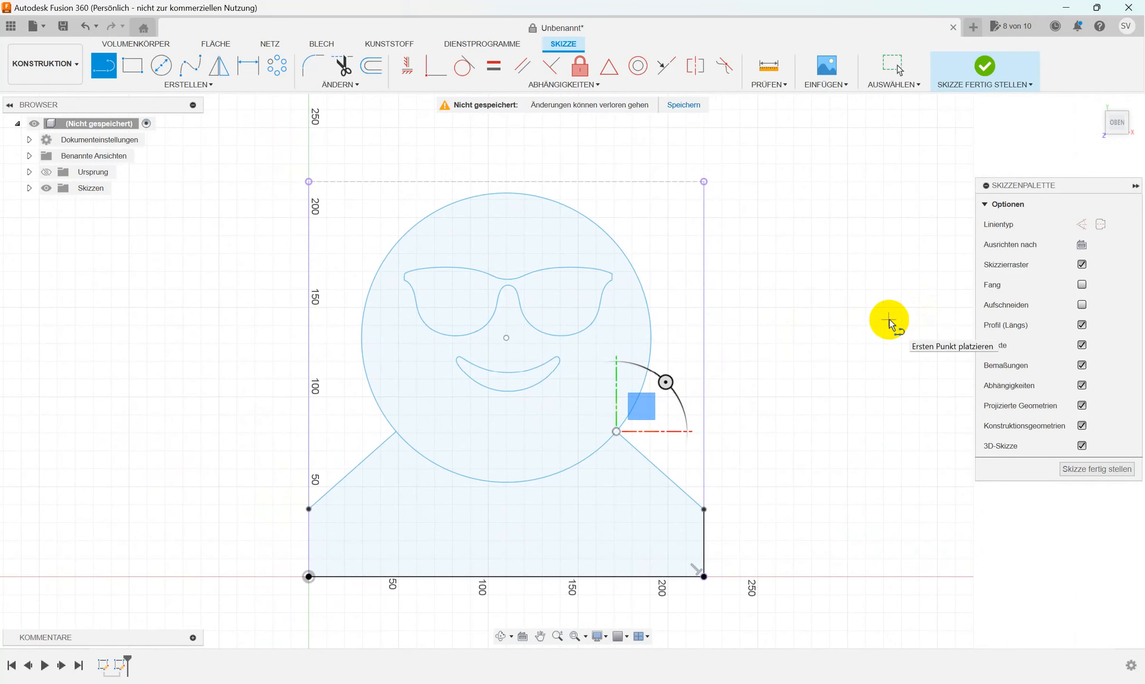
{"action": "left_click", "coordinate": [987, 66]}
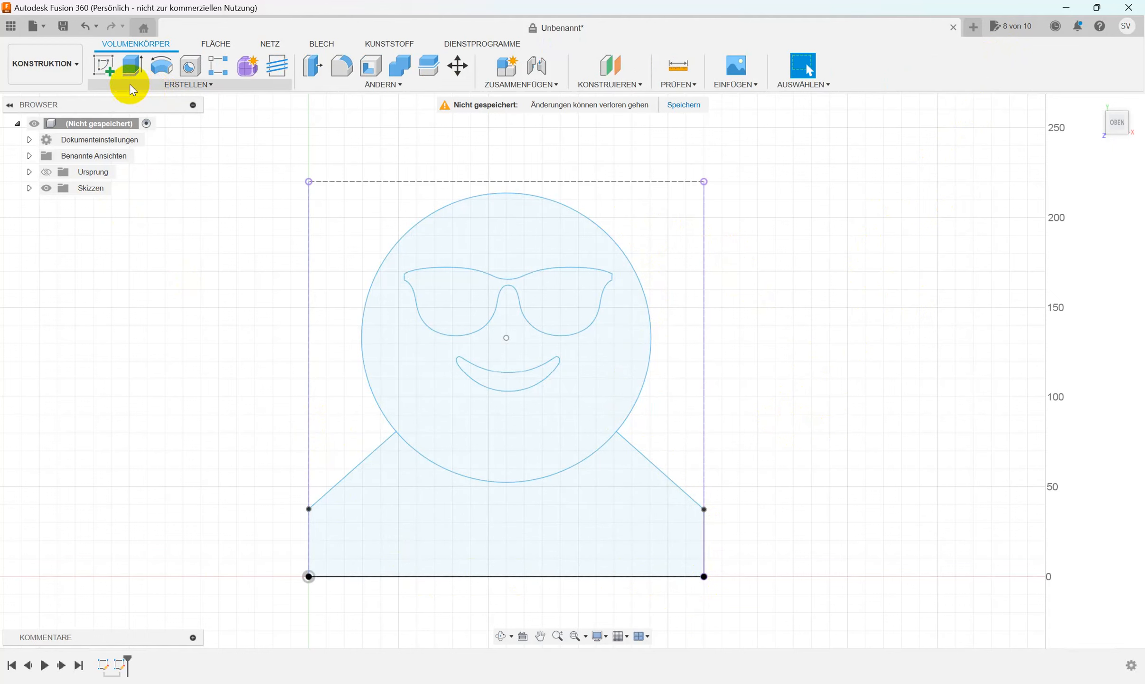
- In a new sketch on the horizontal plane, project the circle, both slanted lines, the right edge and the bottom line without a projection link
{"action": "left_click", "coordinate": [104, 72]}
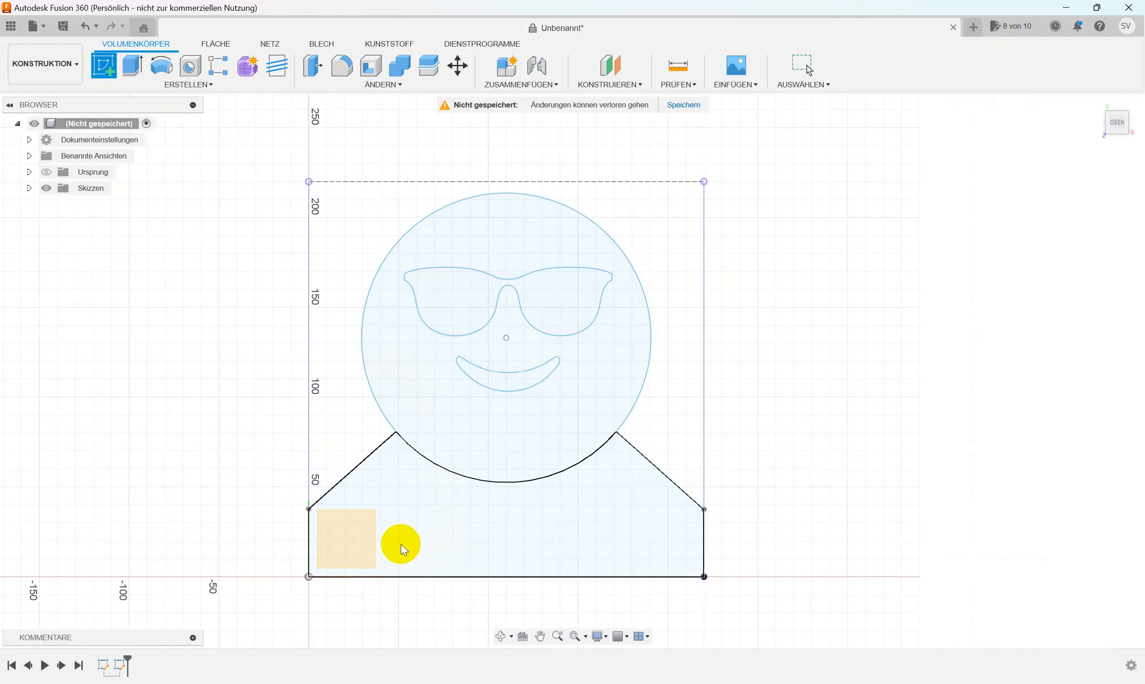
{"action": "left_click", "coordinate": [356, 535]}
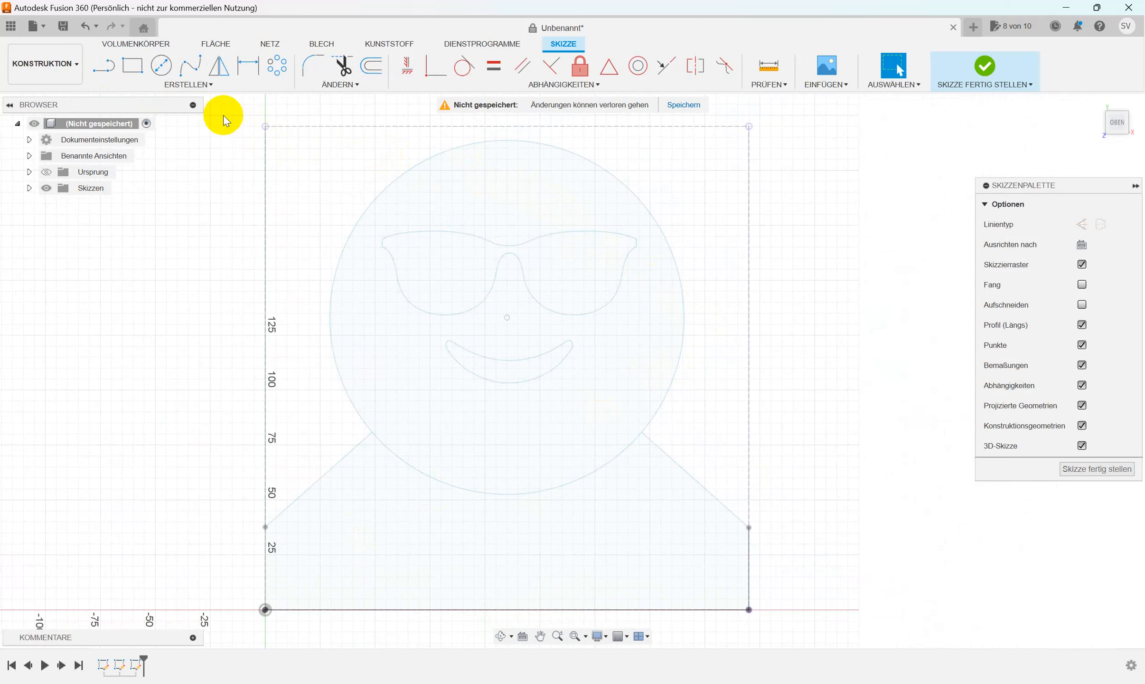
{"action": "left_click", "coordinate": [195, 84]}
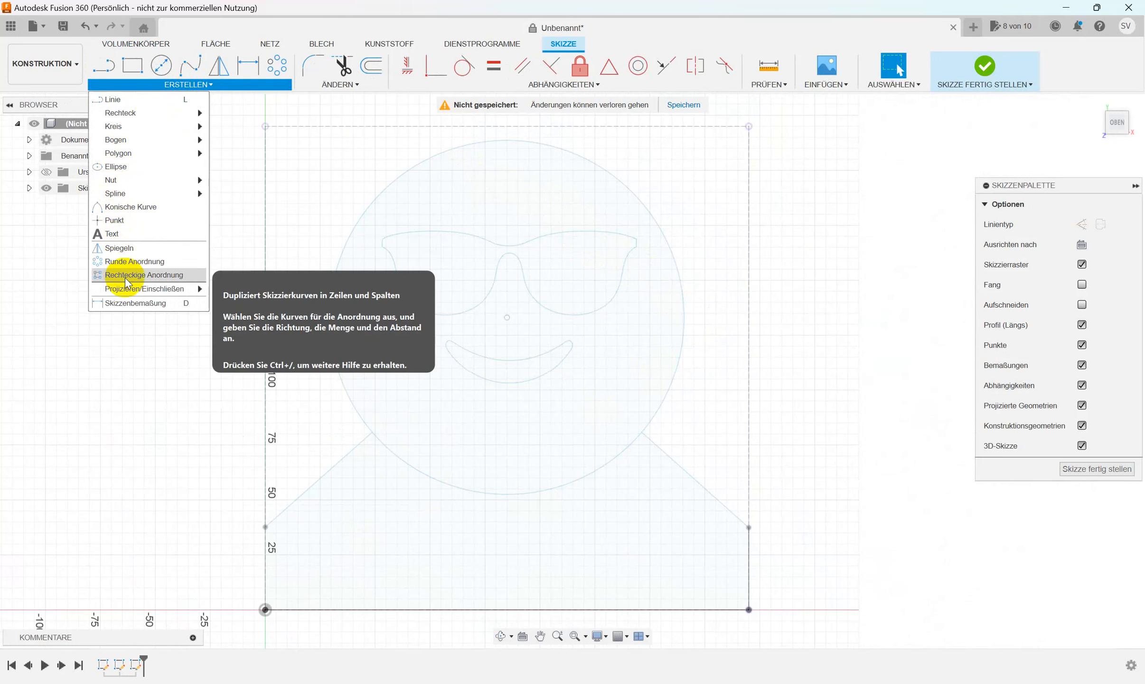
{"action": "mouse_move", "coordinate": [119, 289]}
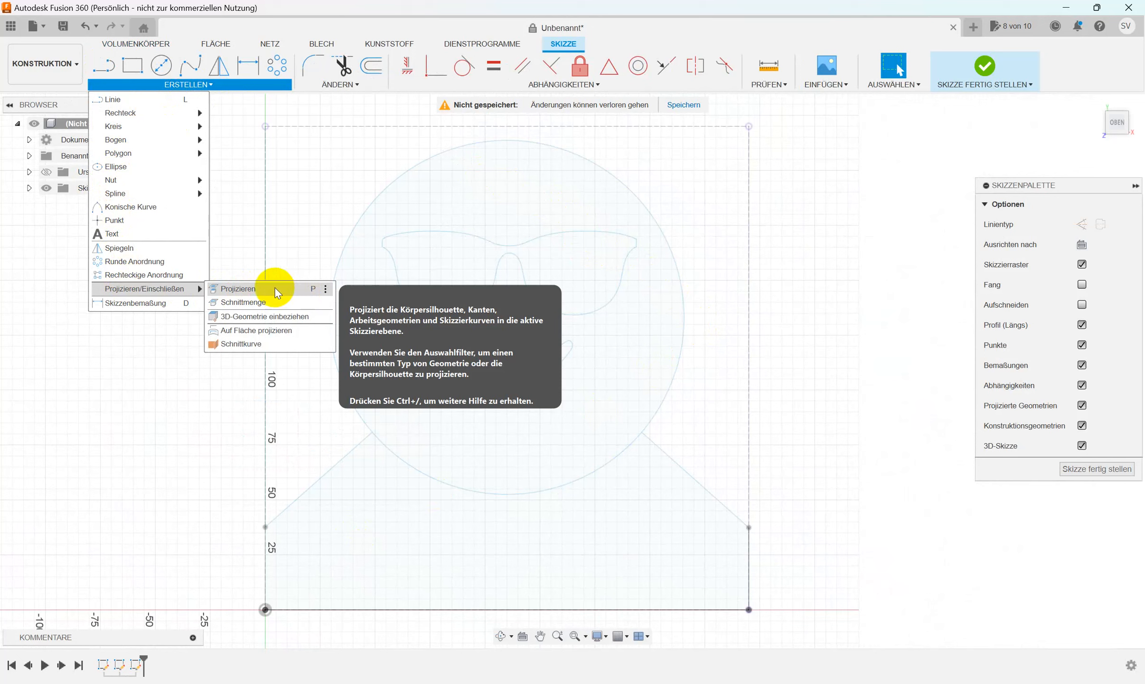
{"action": "left_click", "coordinate": [239, 289]}
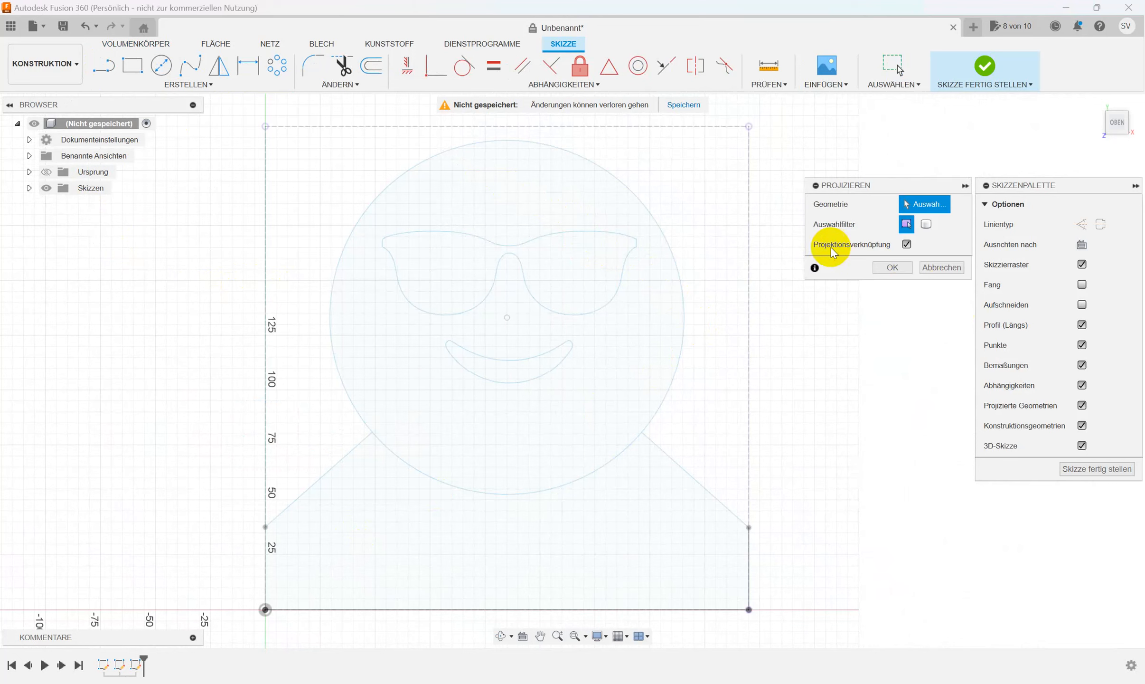
{"action": "left_click", "coordinate": [907, 244]}
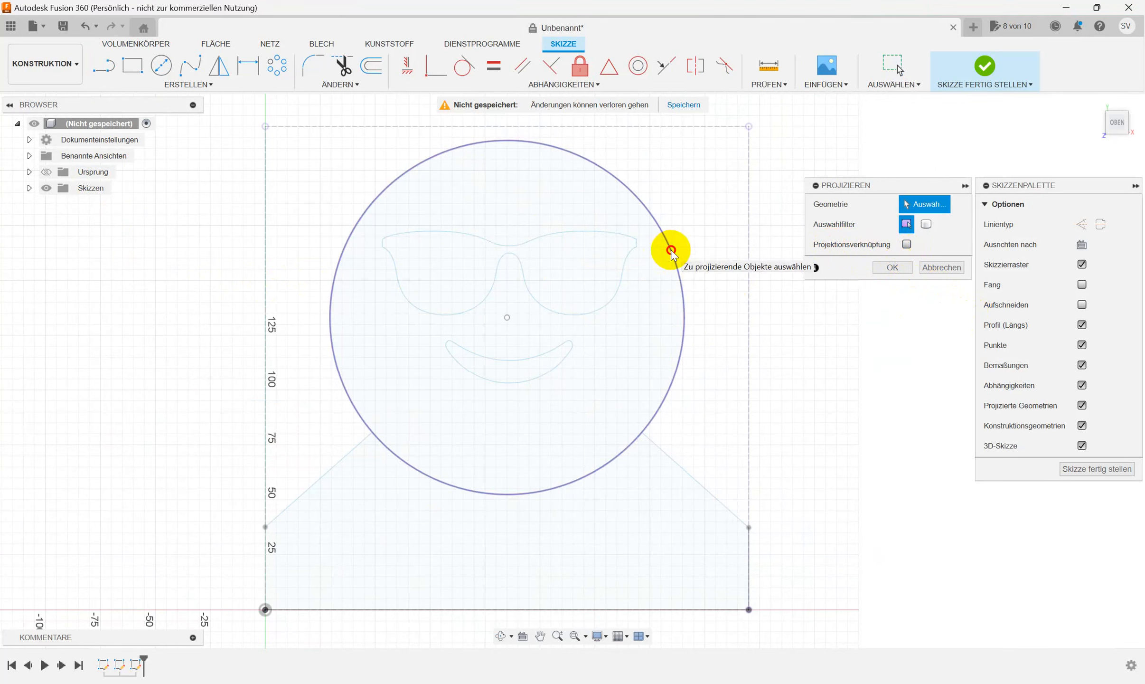
{"action": "left_click", "coordinate": [670, 247]}
{"action": "double_click", "coordinate": [659, 448]}
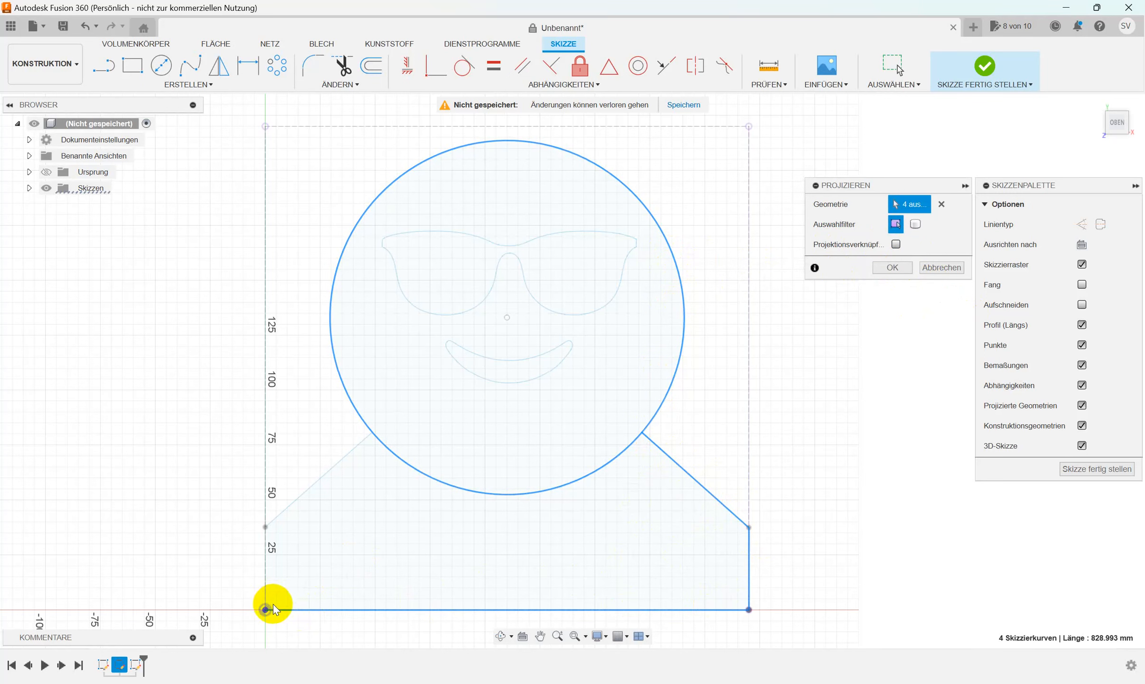
{"action": "left_click", "coordinate": [295, 502]}
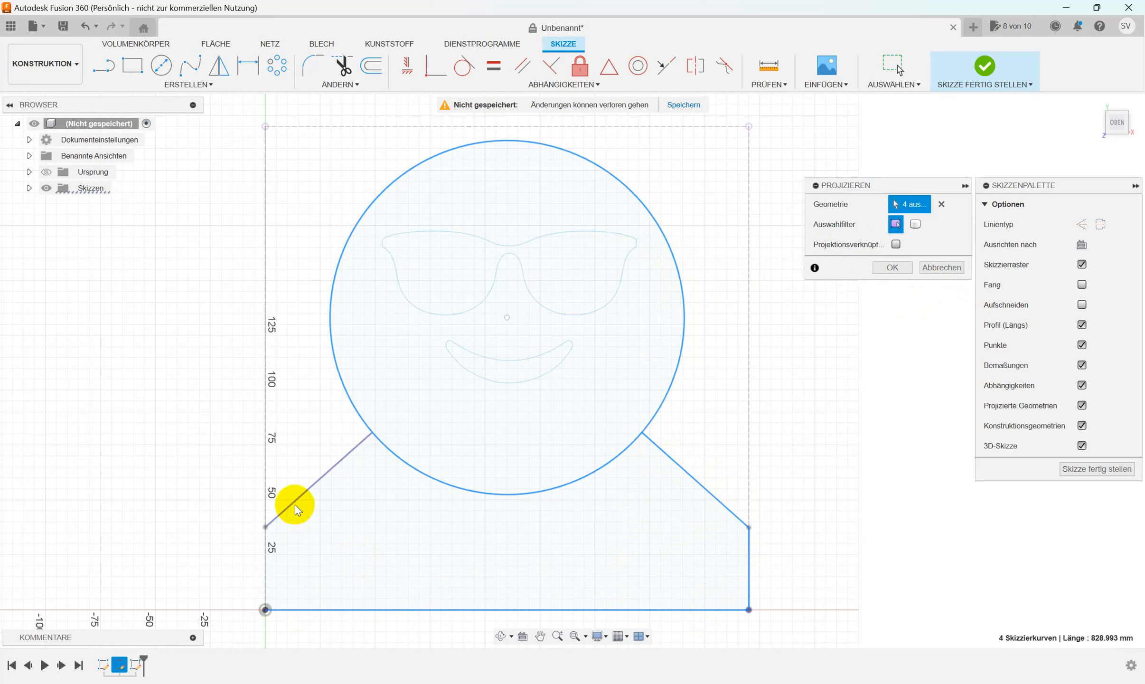
{"action": "left_click", "coordinate": [267, 567]}
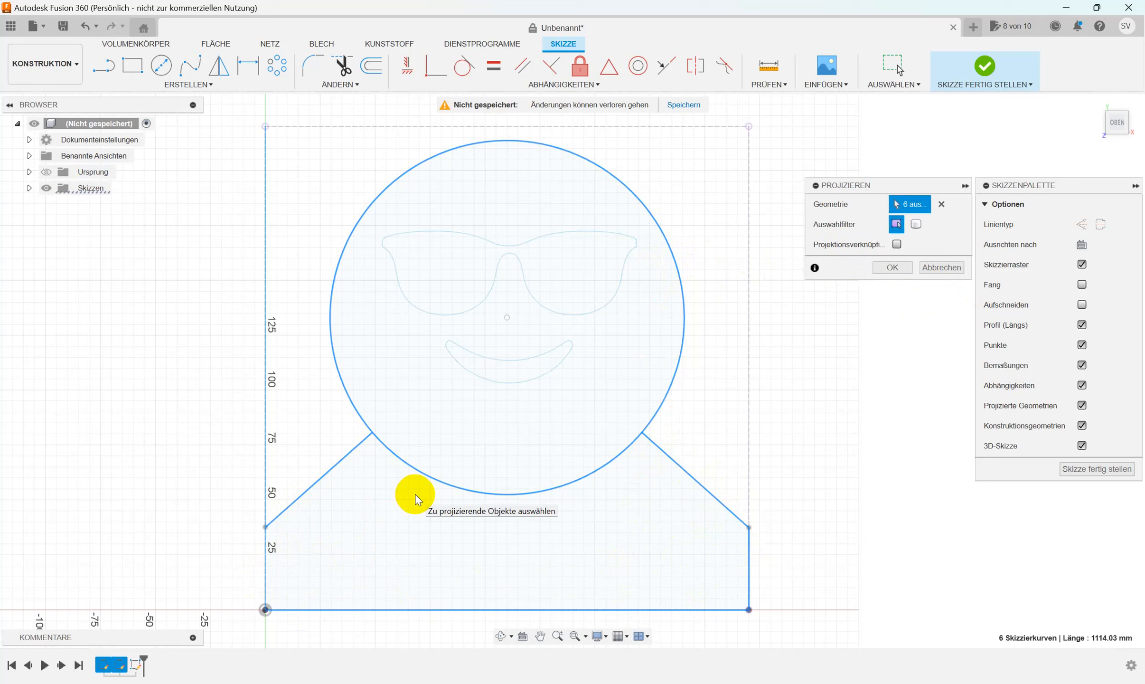
{"action": "left_click", "coordinate": [267, 481]}
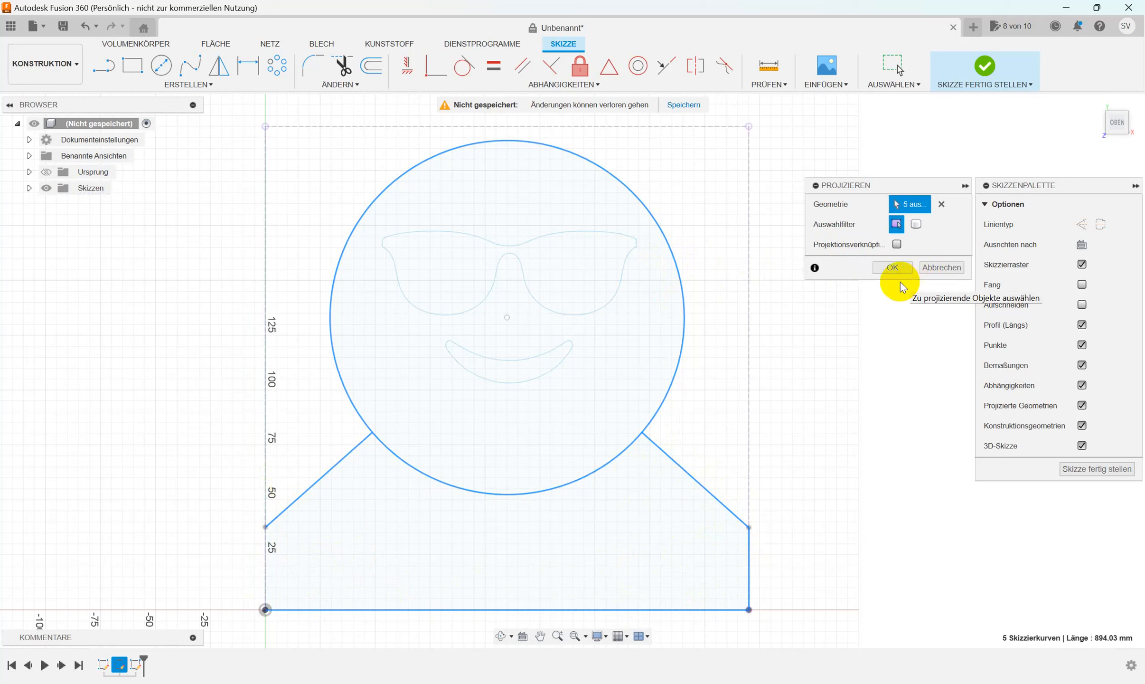
{"action": "left_click", "coordinate": [893, 268]}
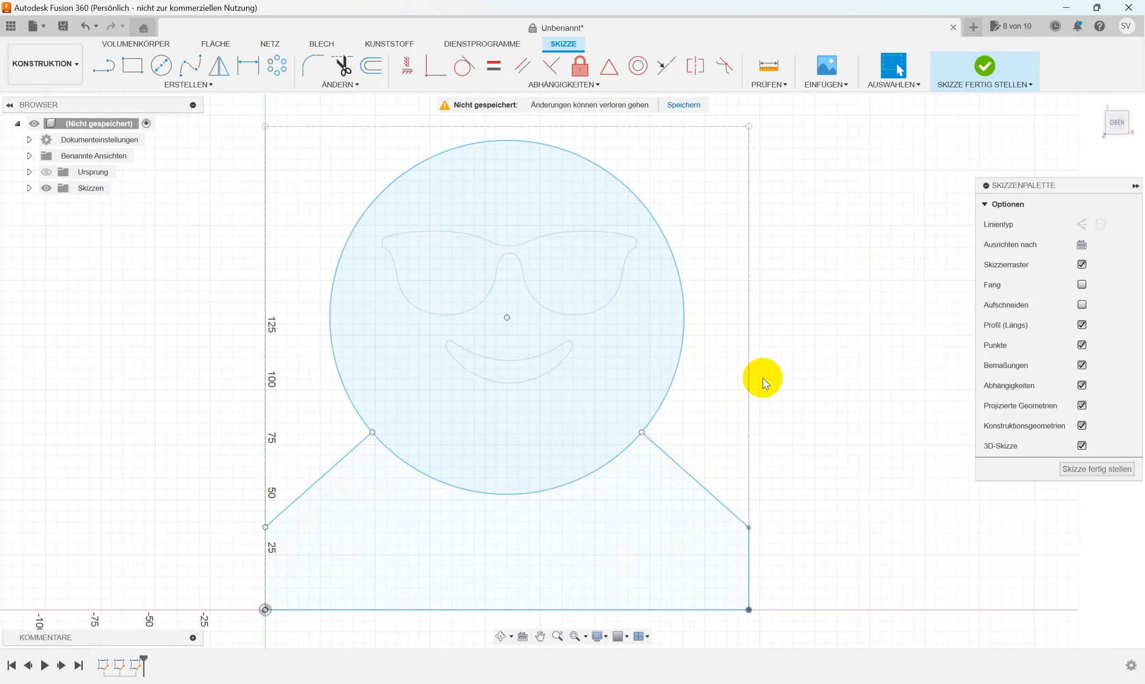
- Close the projected base outline with a vertical line from the left slanted line's lower end to the origin
{"action": "left_click", "coordinate": [105, 69]}
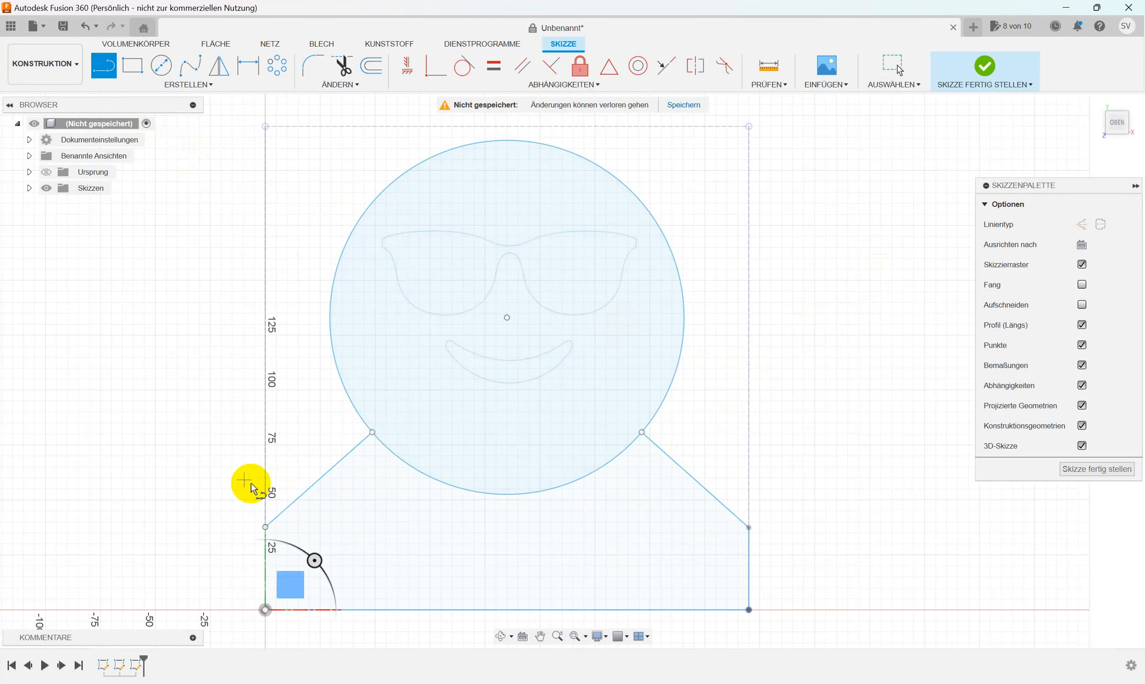
{"action": "left_click", "coordinate": [264, 526]}
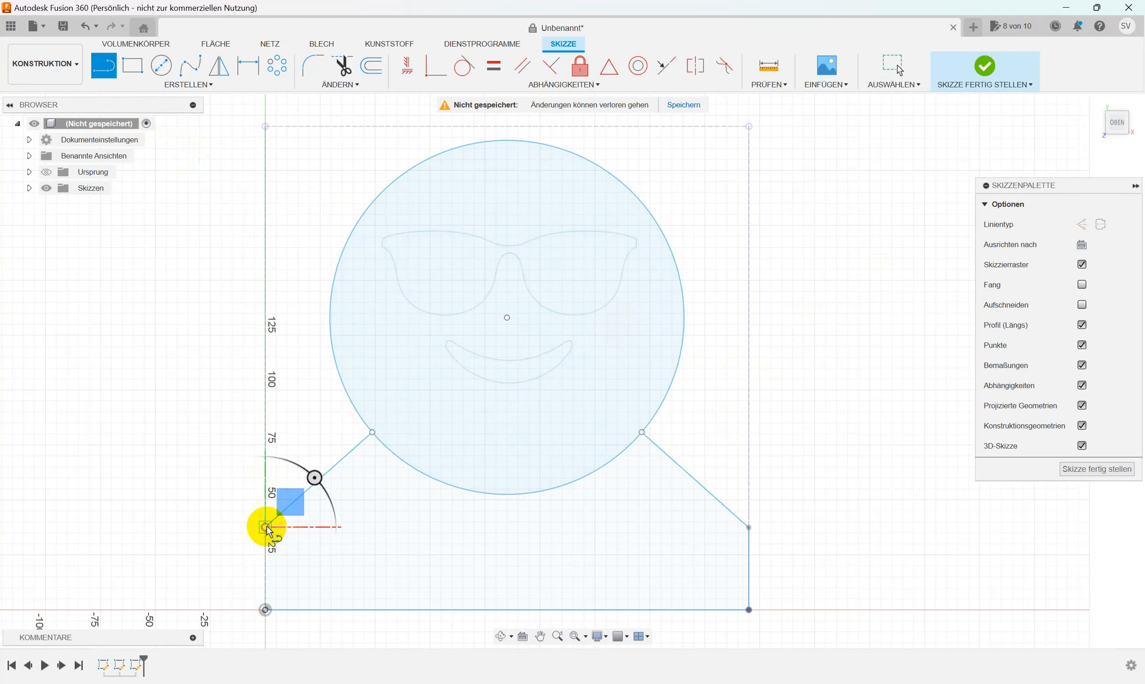
{"action": "left_click", "coordinate": [265, 609]}
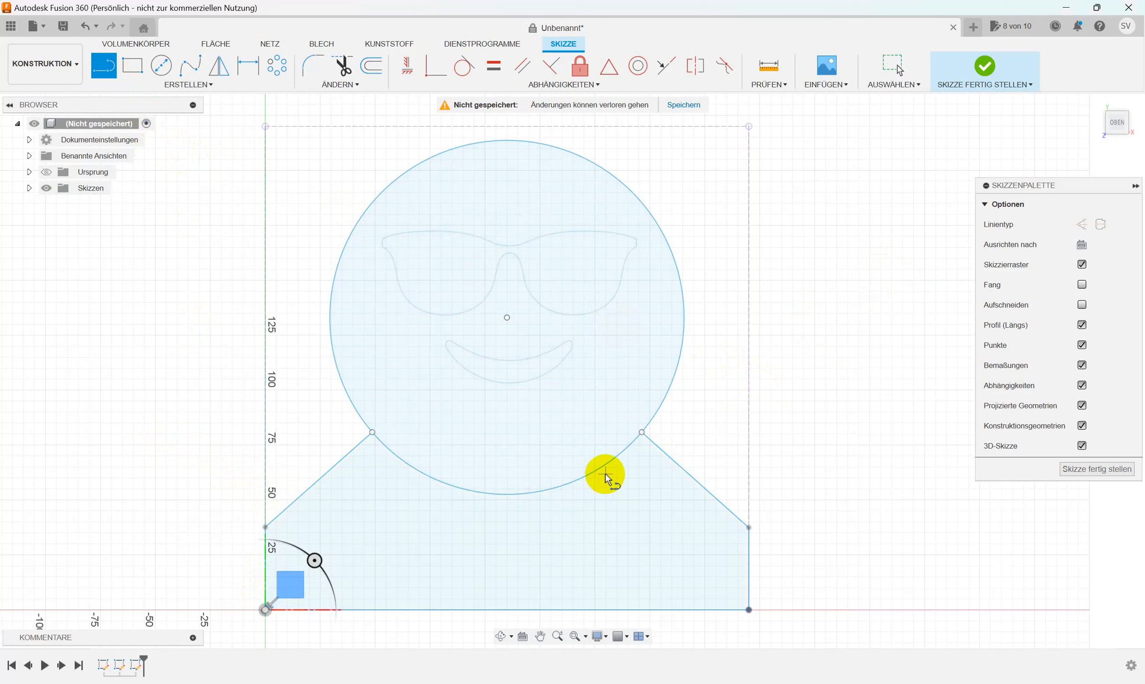
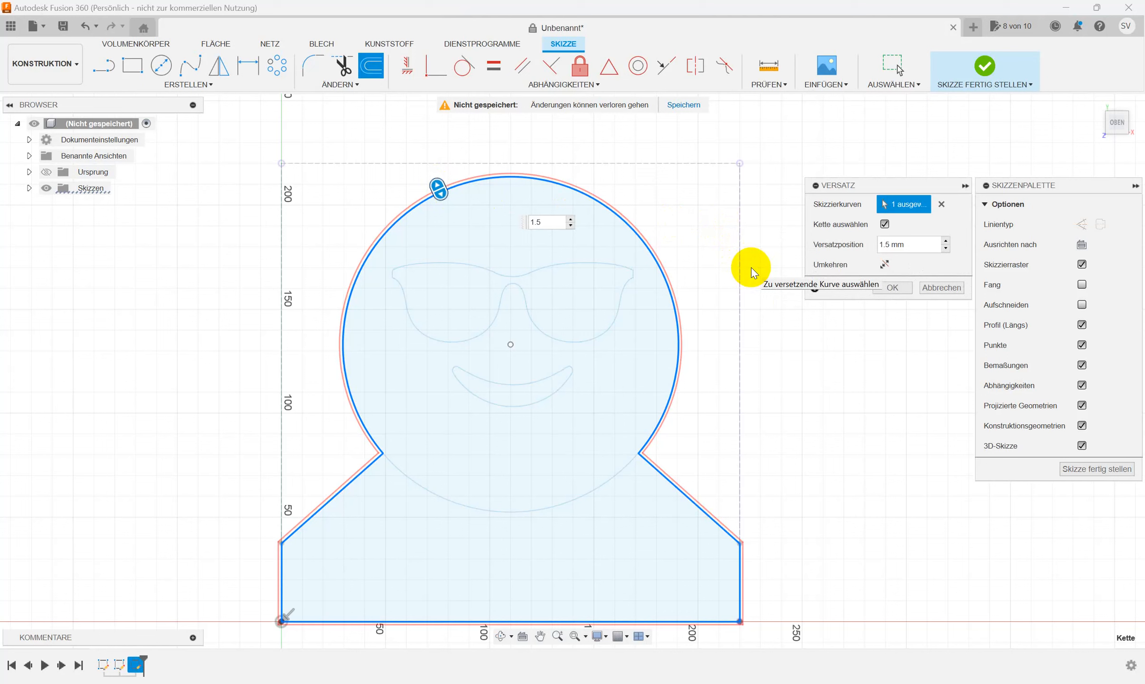
- Offset the chained head-and-base outline outward by 1.5 mm, and offset the original outline again by 3.0 mm
{"action": "key", "text": "Return"}
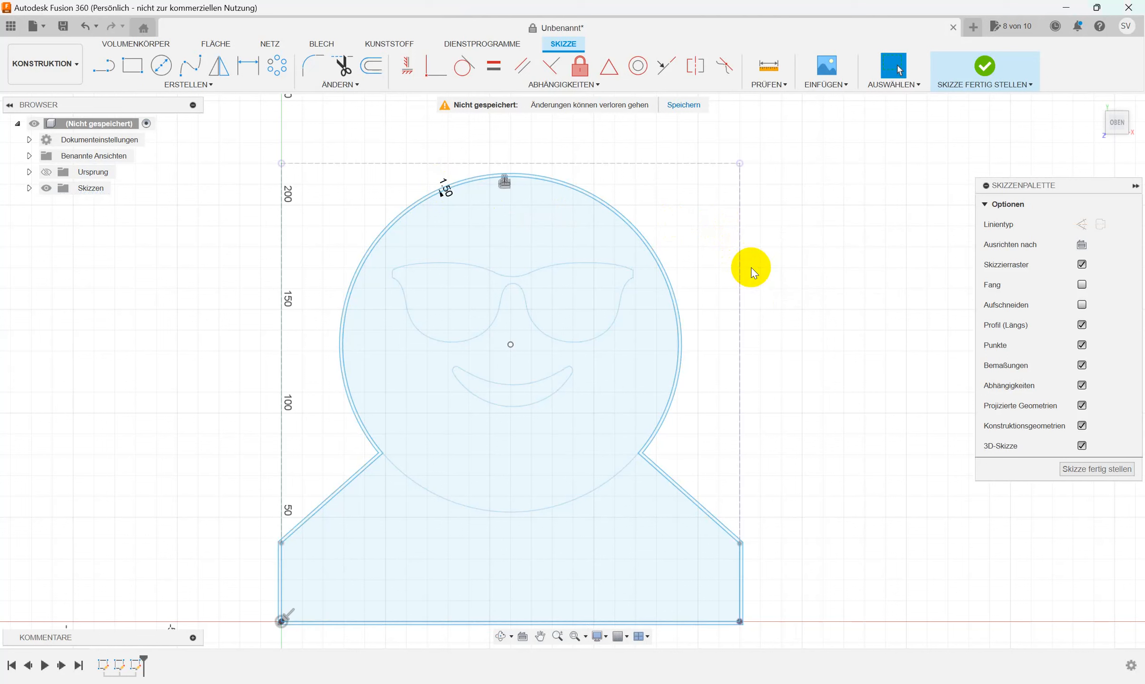
{"action": "left_click", "coordinate": [371, 66]}
{"action": "left_click", "coordinate": [431, 199]}
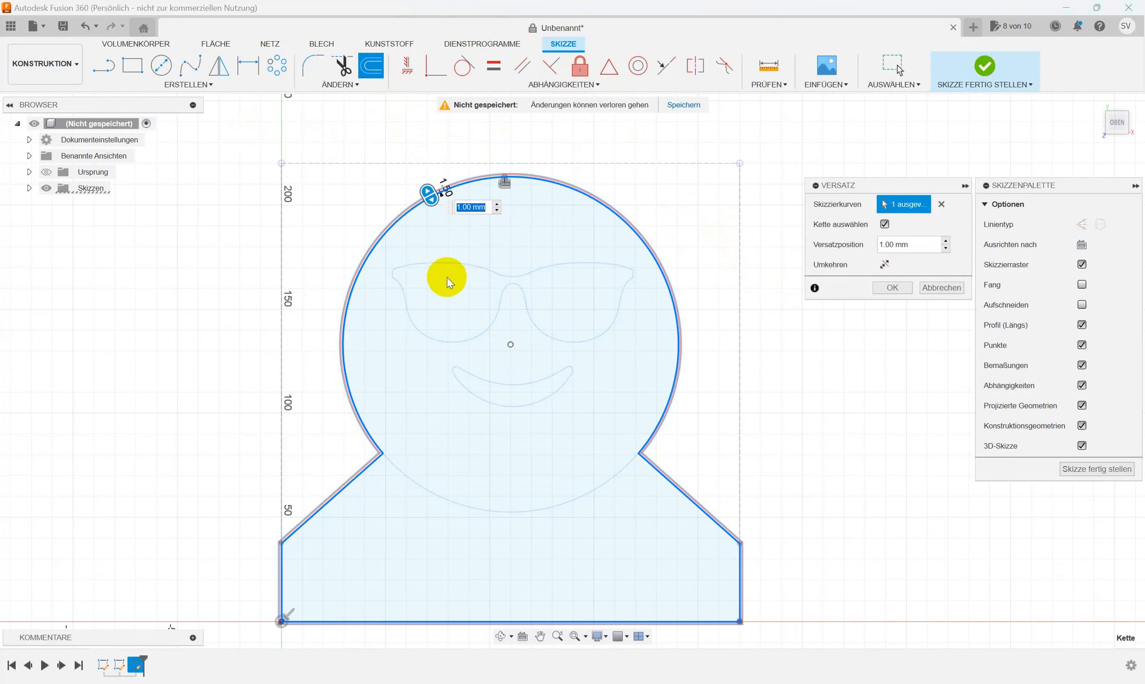
{"action": "type", "text": "3.0"}
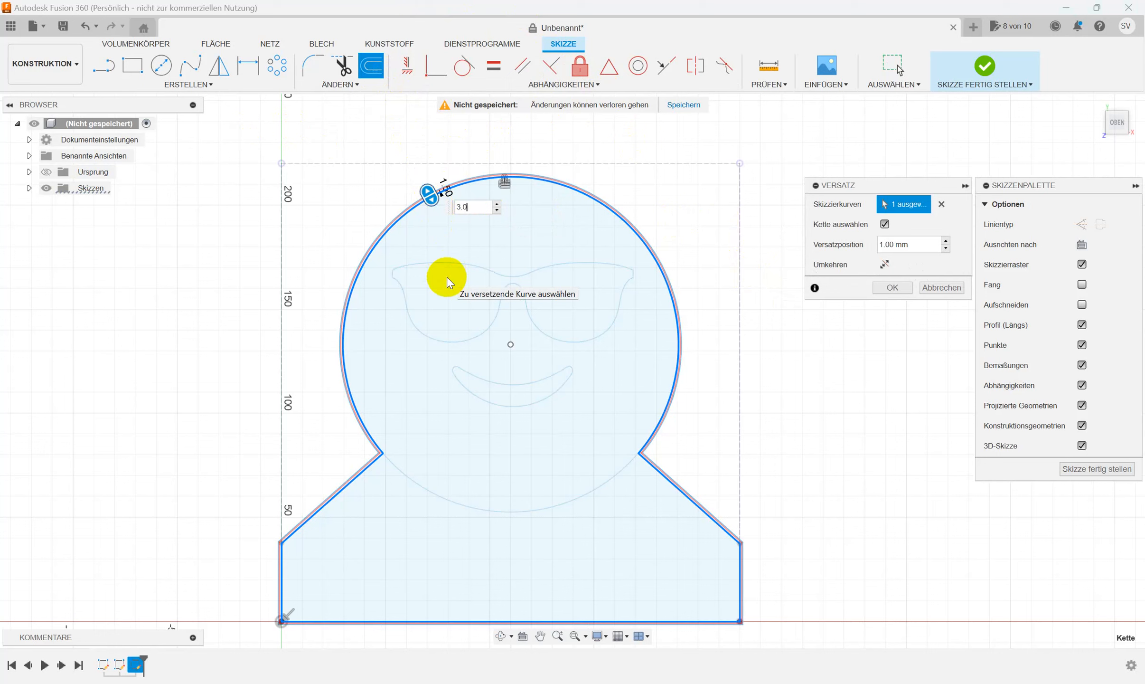
{"action": "key", "text": "Return"}
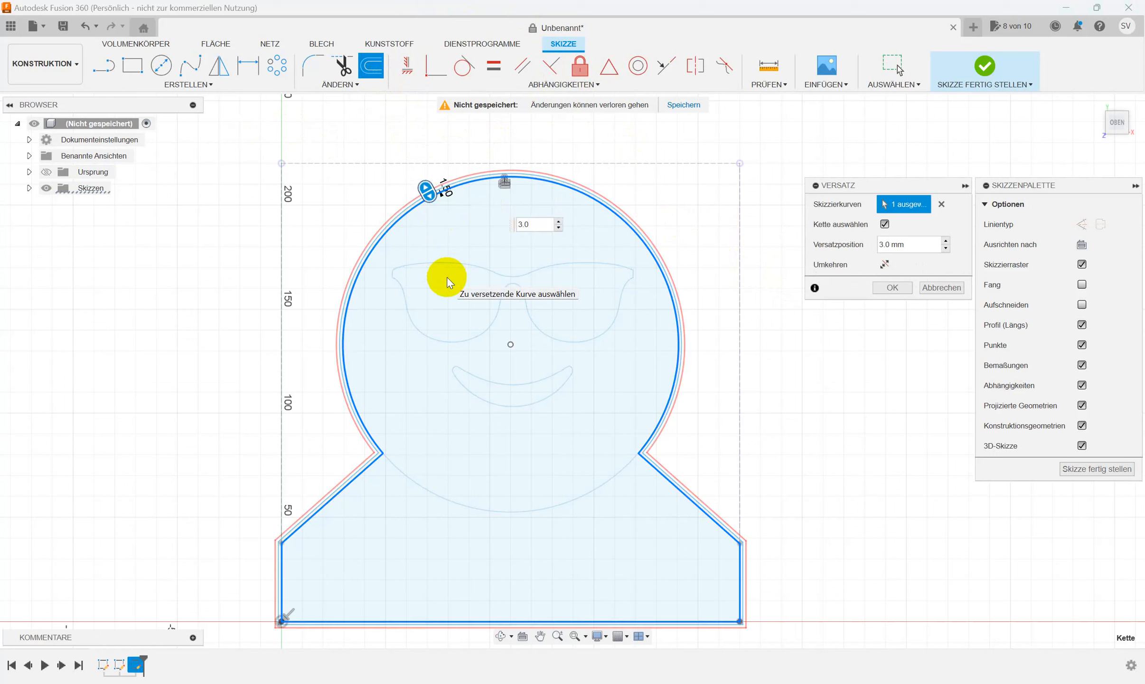
{"action": "left_click", "coordinate": [886, 287]}
- Offset the original head-and-base outline outward by 4.5 mm
{"action": "left_click", "coordinate": [370, 67]}
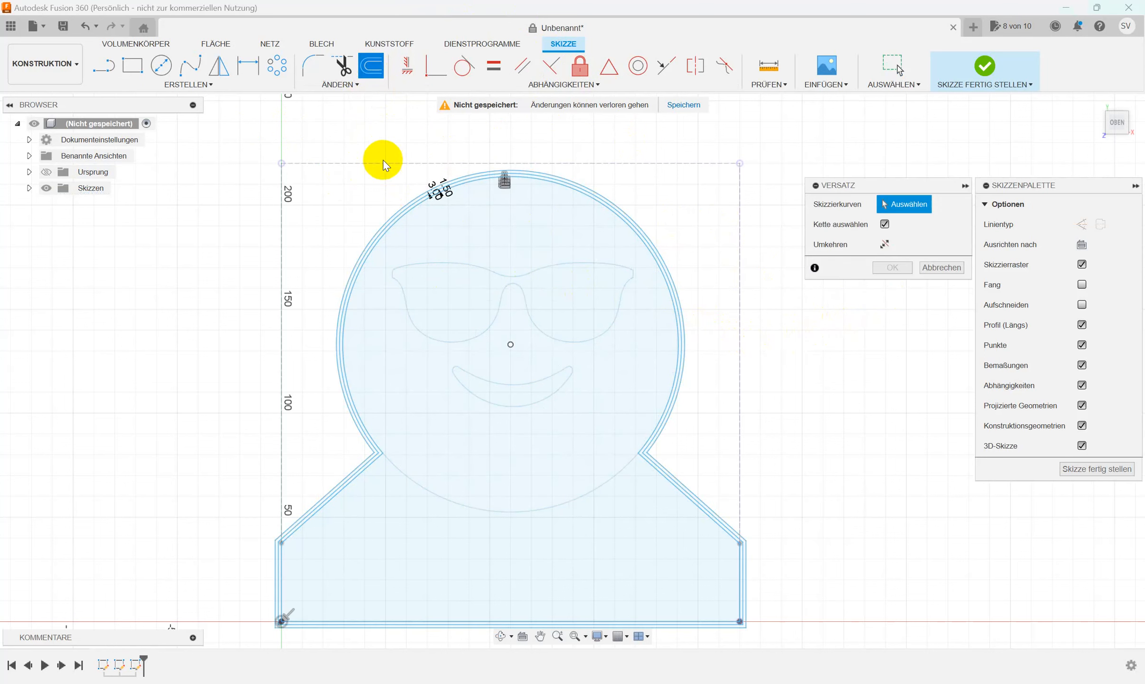
{"action": "left_click", "coordinate": [415, 212]}
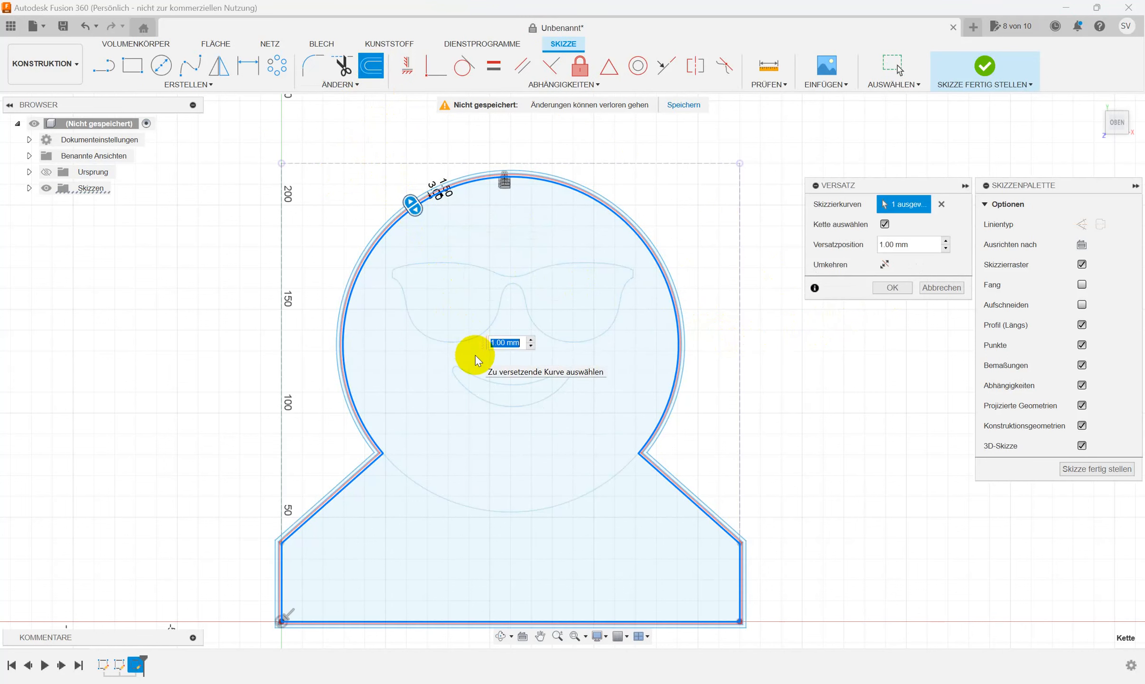
{"action": "type", "text": "3"}
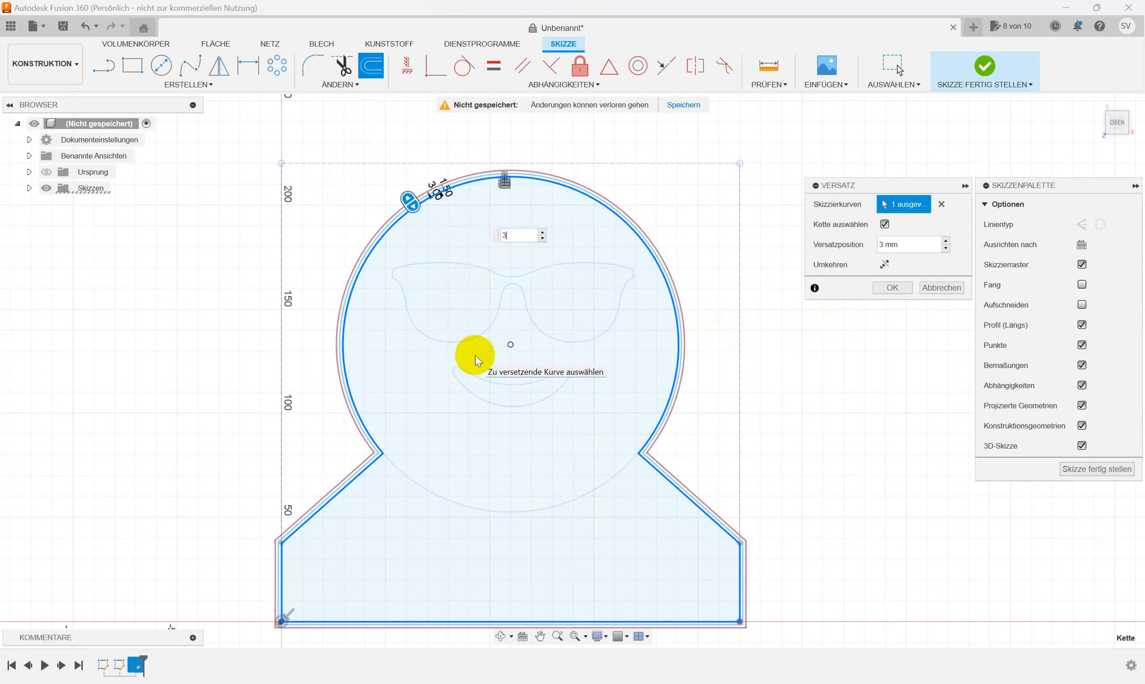
{"action": "key", "text": "BackSpace"}
{"action": "type", "text": "4.5"}
{"action": "key", "text": "Return"}
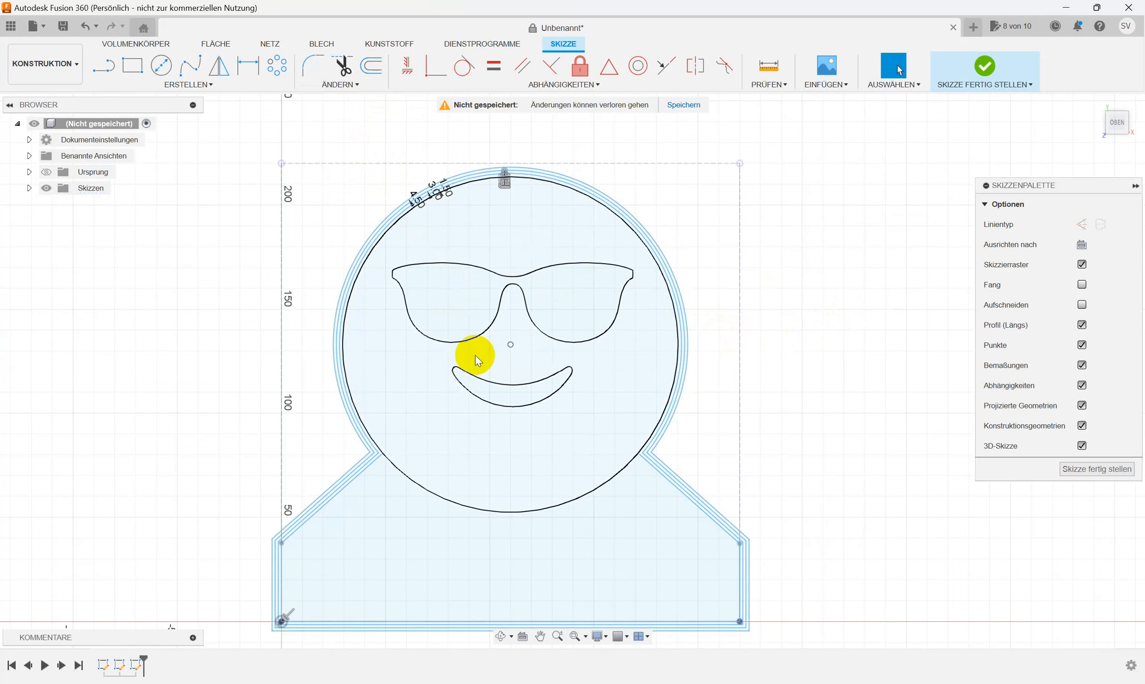
- Offset the original head-and-base outline outward by 6.0 mm
{"action": "left_click", "coordinate": [372, 65]}
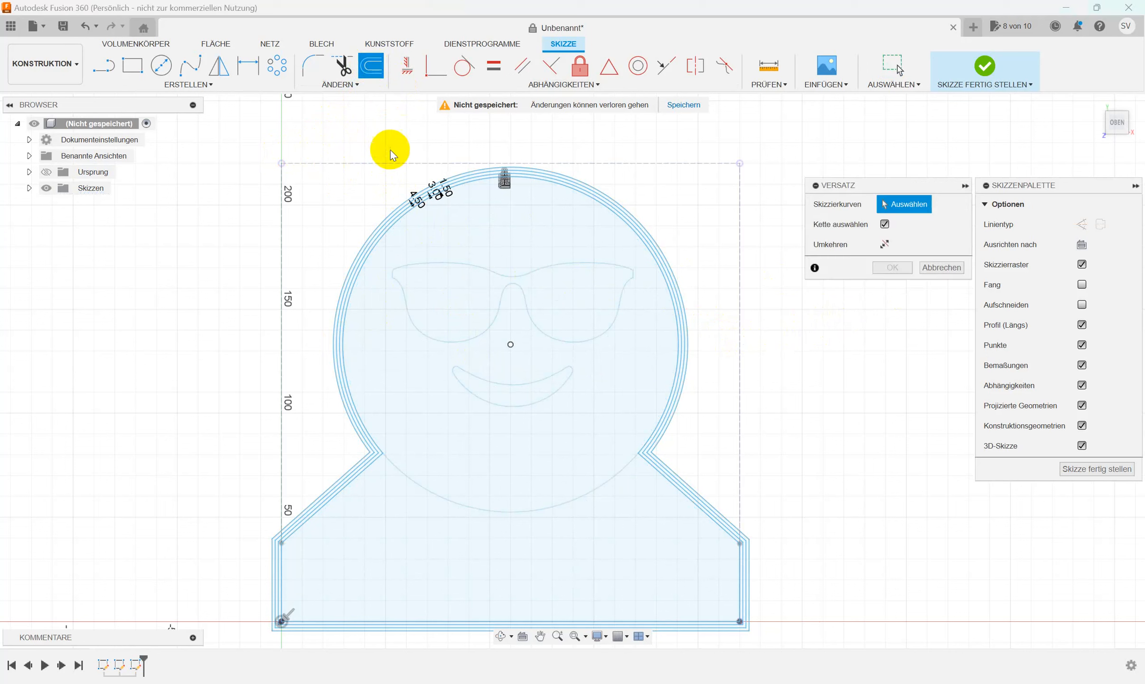
{"action": "left_click", "coordinate": [407, 212]}
{"action": "left_click", "coordinate": [404, 212]}
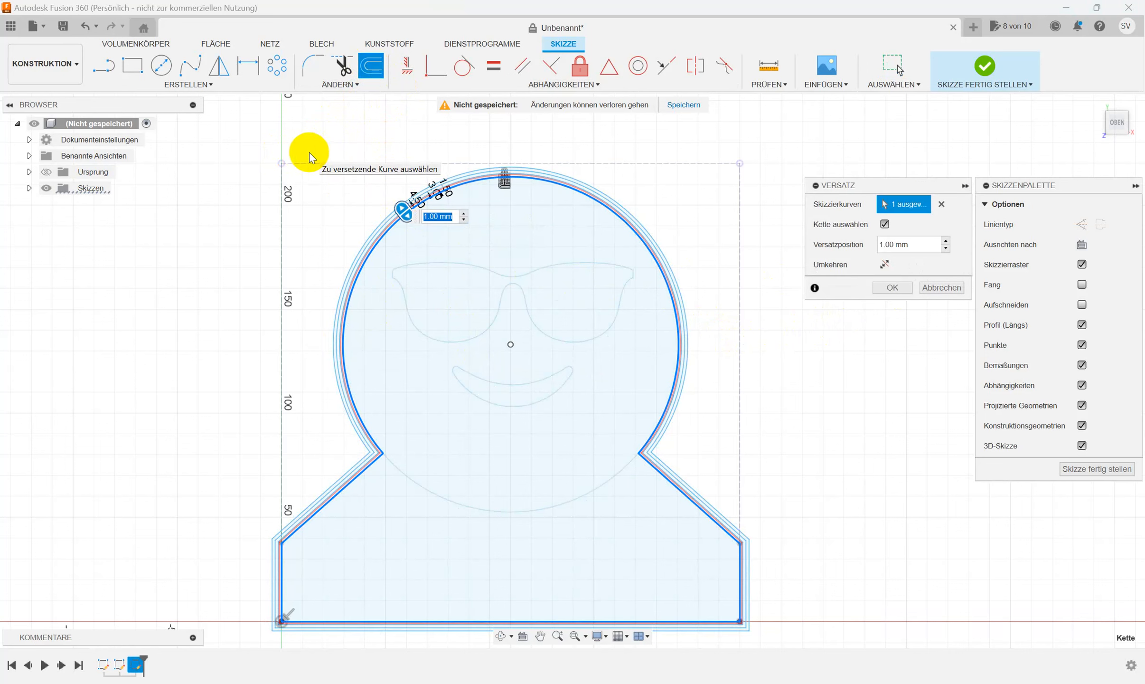
{"action": "type", "text": "6.0"}
{"action": "key", "text": "Return"}
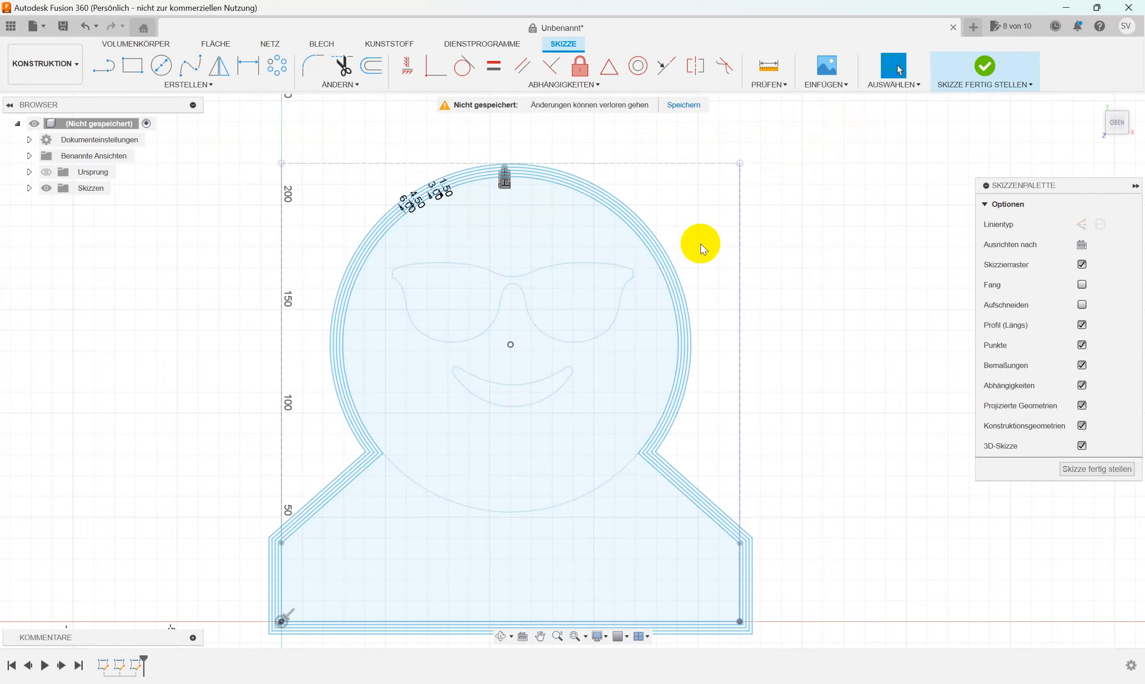
- Hide the sketch's points, dimensions and constraints, and finish the sketch
{"action": "scroll", "coordinate": [759, 243], "scroll_direction": "up", "scroll_amount": 5}
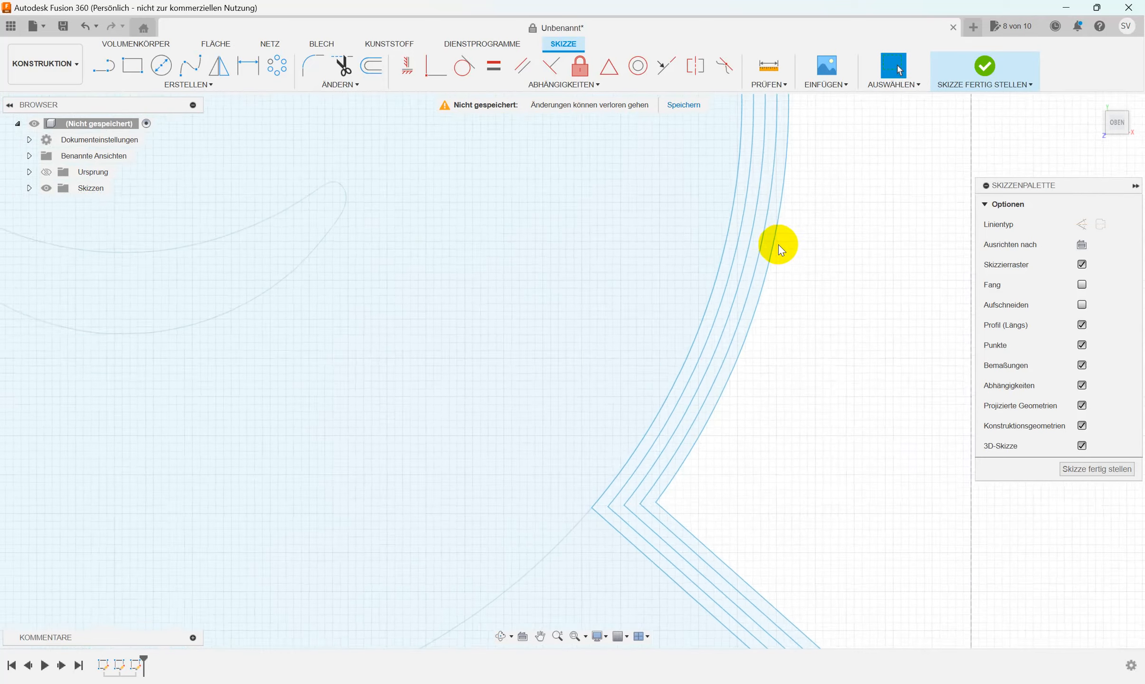
{"action": "scroll", "coordinate": [820, 323], "scroll_direction": "down", "scroll_amount": 5}
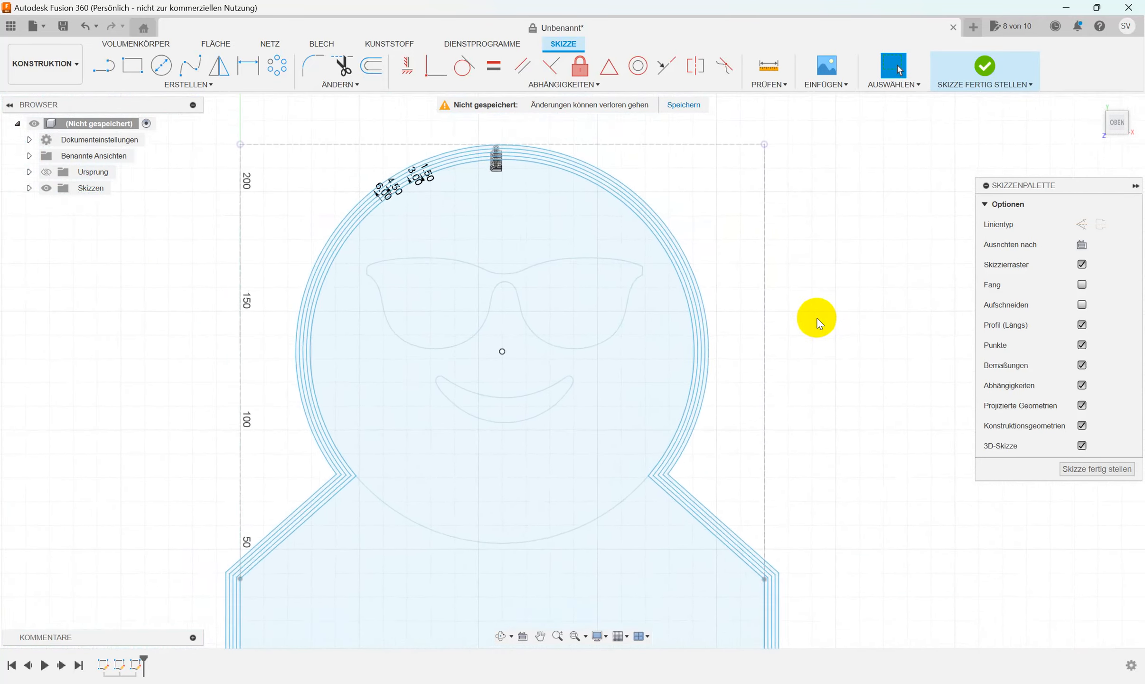
{"action": "scroll", "coordinate": [820, 323], "scroll_direction": "up", "scroll_amount": 2}
{"action": "scroll", "coordinate": [820, 324], "scroll_direction": "down", "scroll_amount": 2}
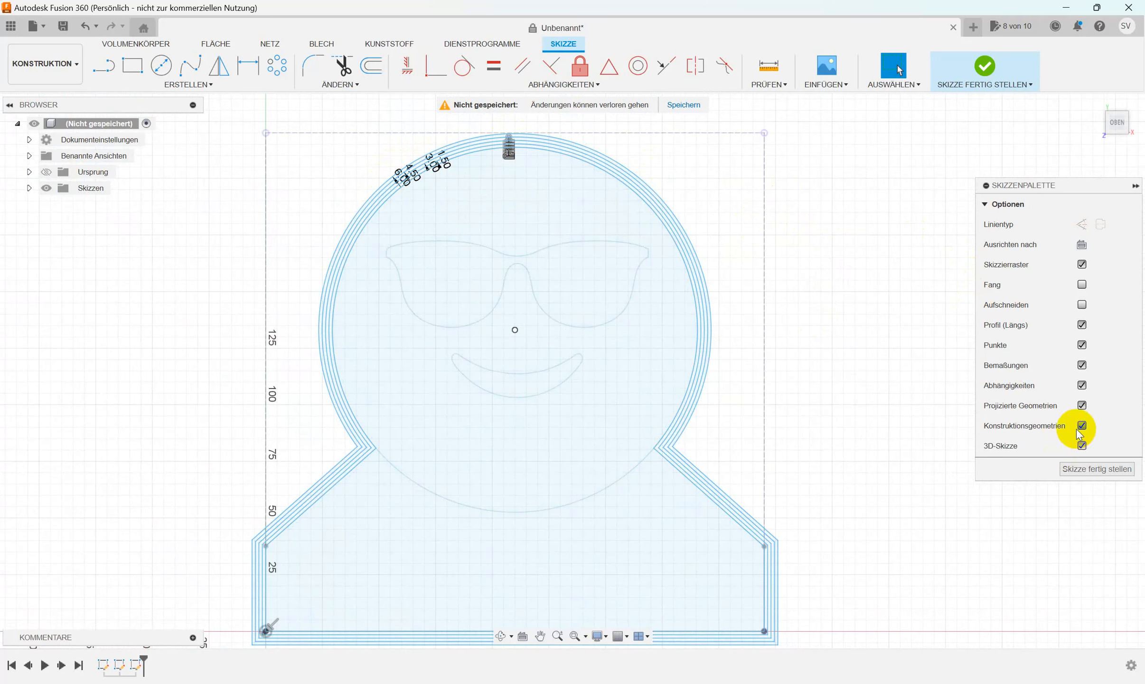
{"action": "left_click", "coordinate": [1082, 385]}
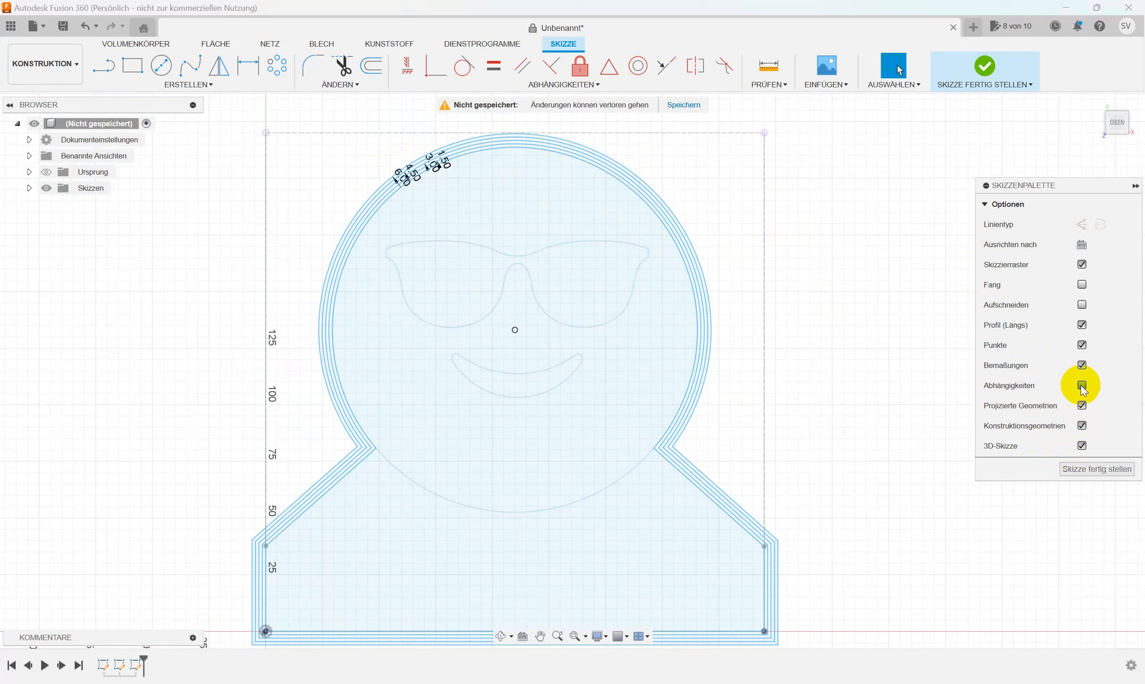
{"action": "left_click", "coordinate": [1082, 365]}
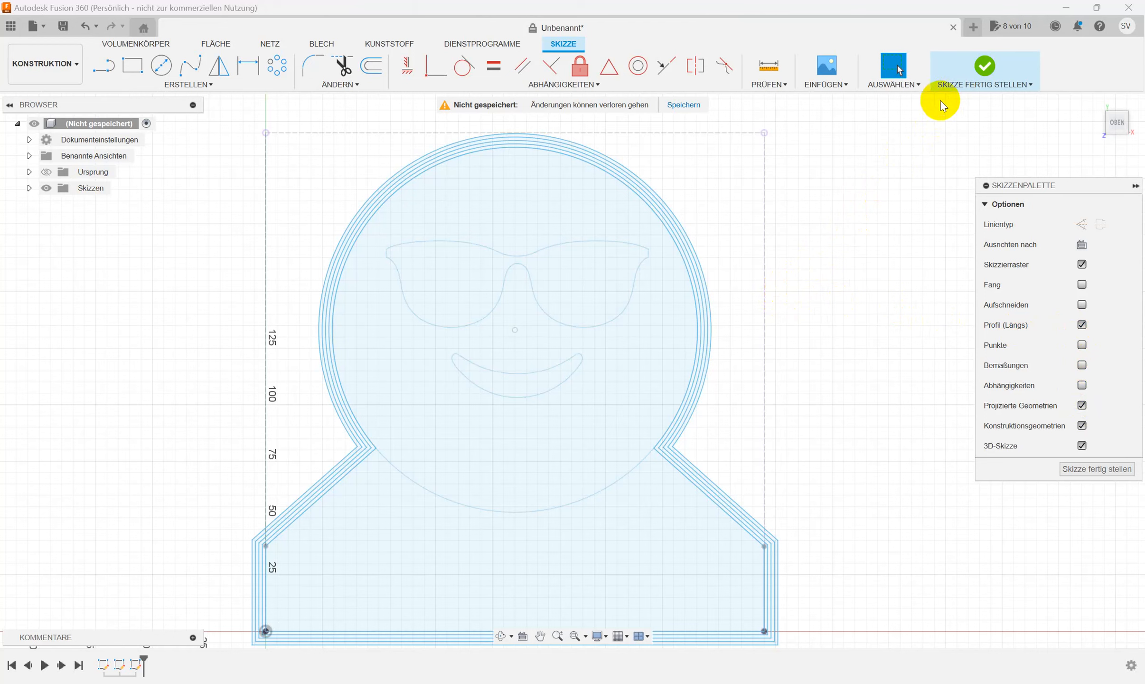
{"action": "left_click", "coordinate": [986, 74]}
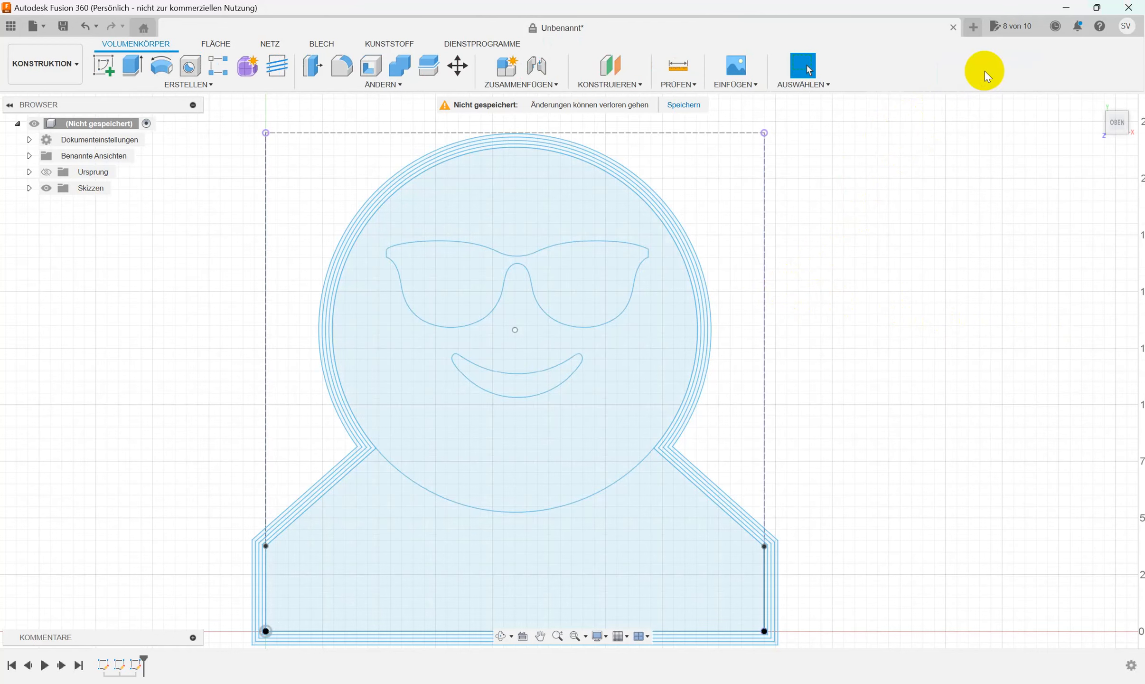
- Extrude the outermost ring between the 4.5 mm and 6.0 mm offsets by 40 mm as a new body
{"action": "right_click", "coordinate": [733, 323]}
{"action": "left_click", "coordinate": [791, 302]}
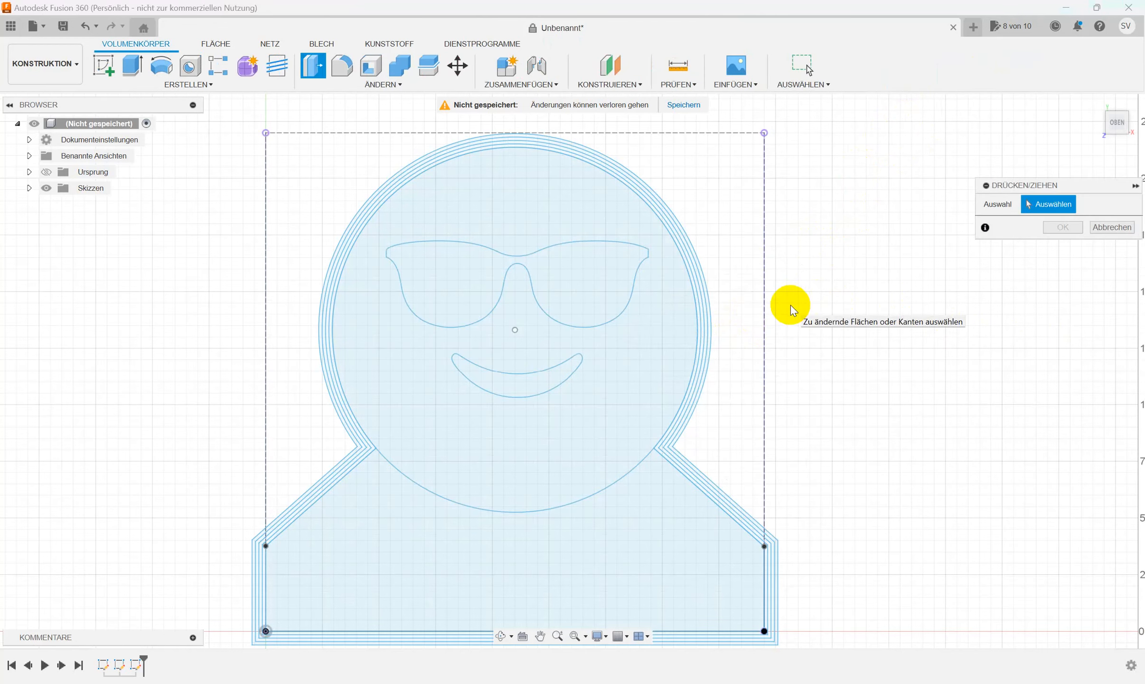
{"action": "scroll", "coordinate": [788, 304], "scroll_direction": "up", "scroll_amount": 4}
{"action": "scroll", "coordinate": [793, 311], "scroll_direction": "up", "scroll_amount": 3}
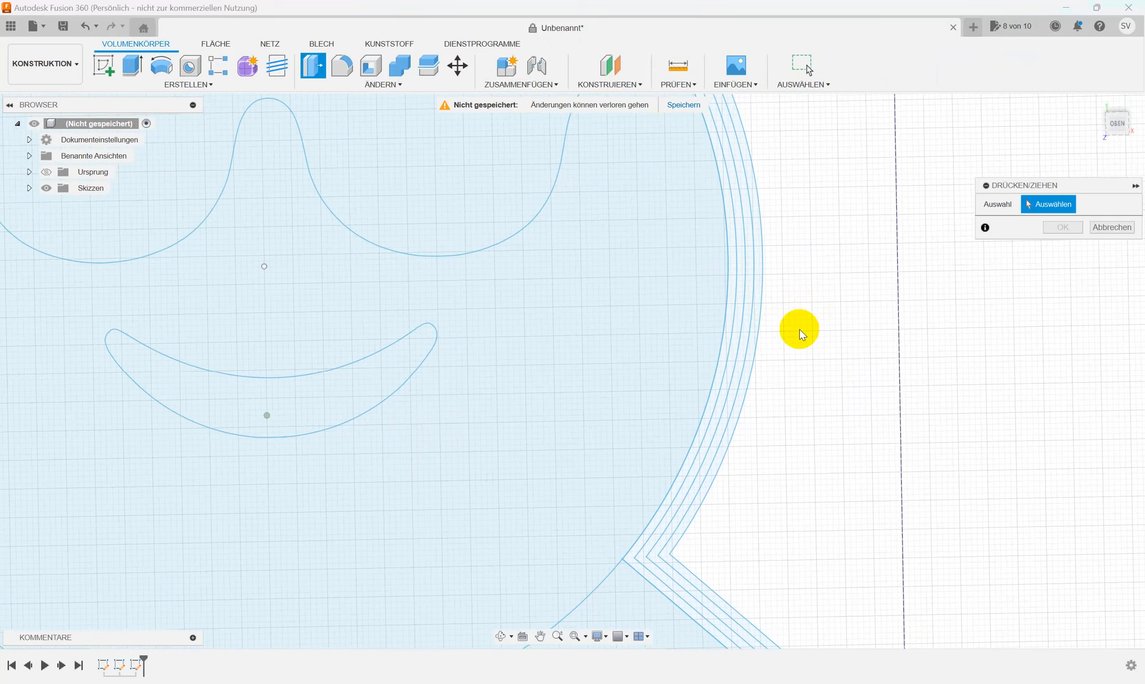
{"action": "left_click", "coordinate": [757, 338]}
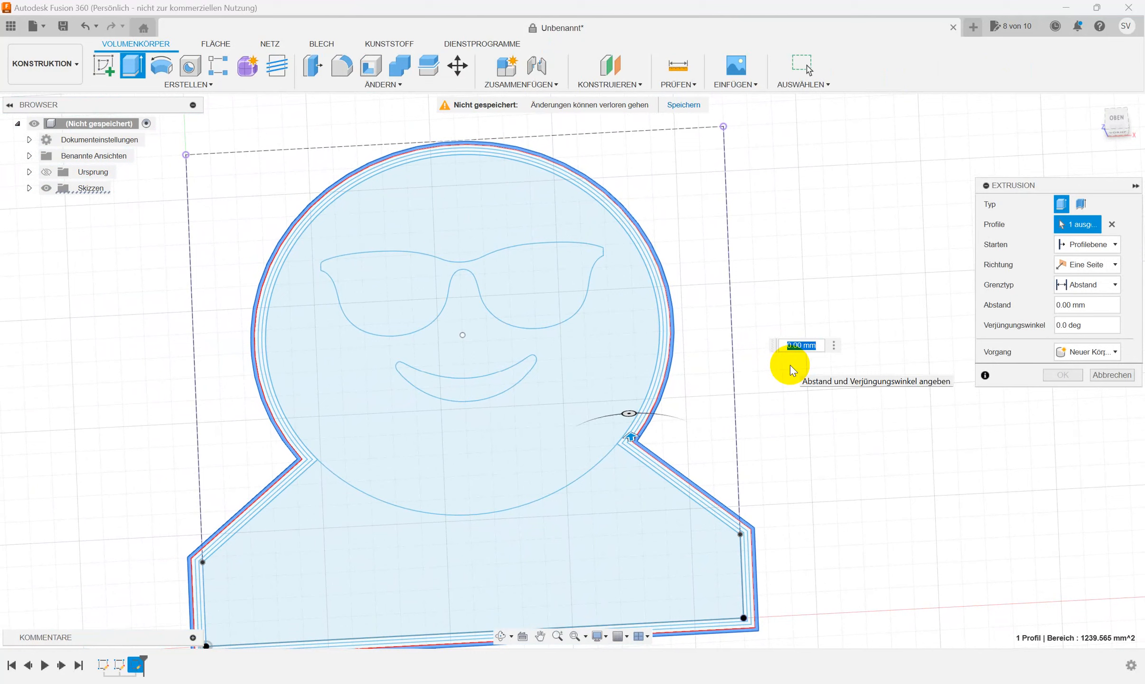
{"action": "type", "text": "40"}
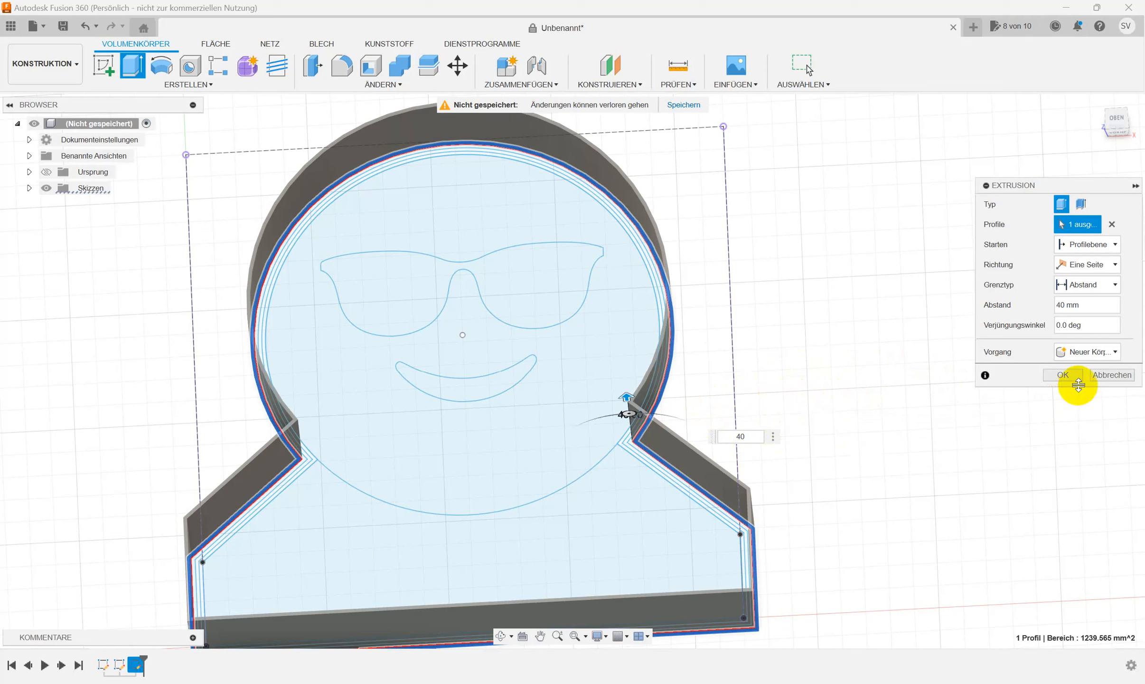
{"action": "left_click", "coordinate": [1074, 376]}
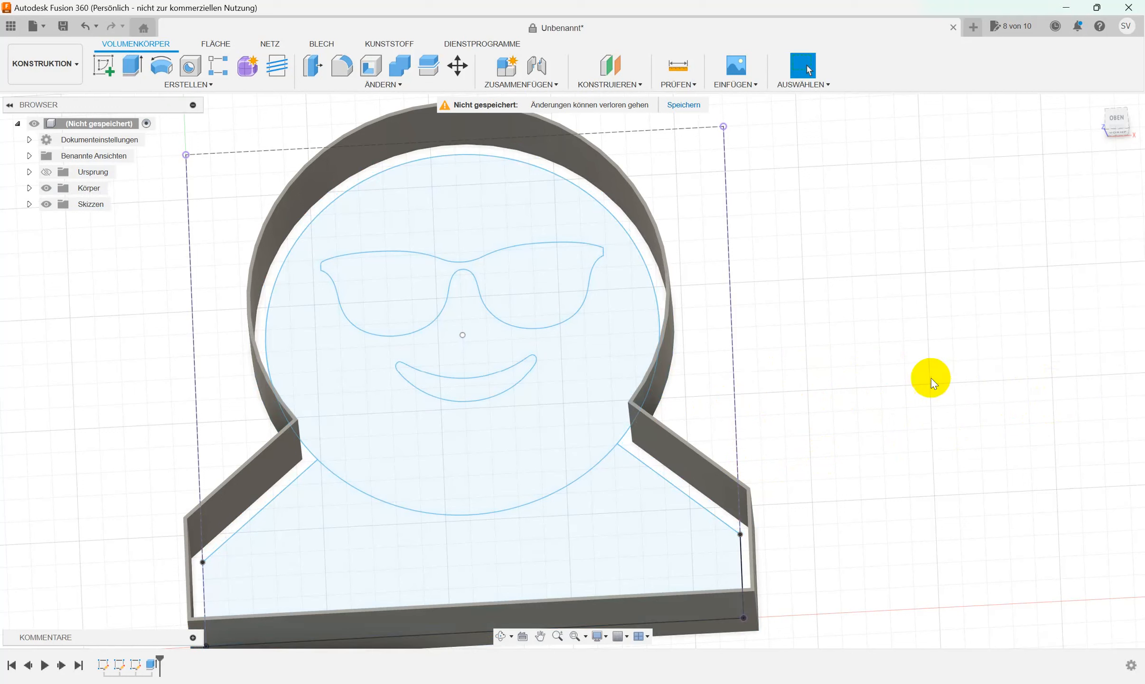
- List the individual sketches and show the third one containing the outline offsets again
{"action": "left_click", "coordinate": [29, 204]}
{"action": "left_click", "coordinate": [58, 253]}
{"action": "left_click", "coordinate": [59, 252]}
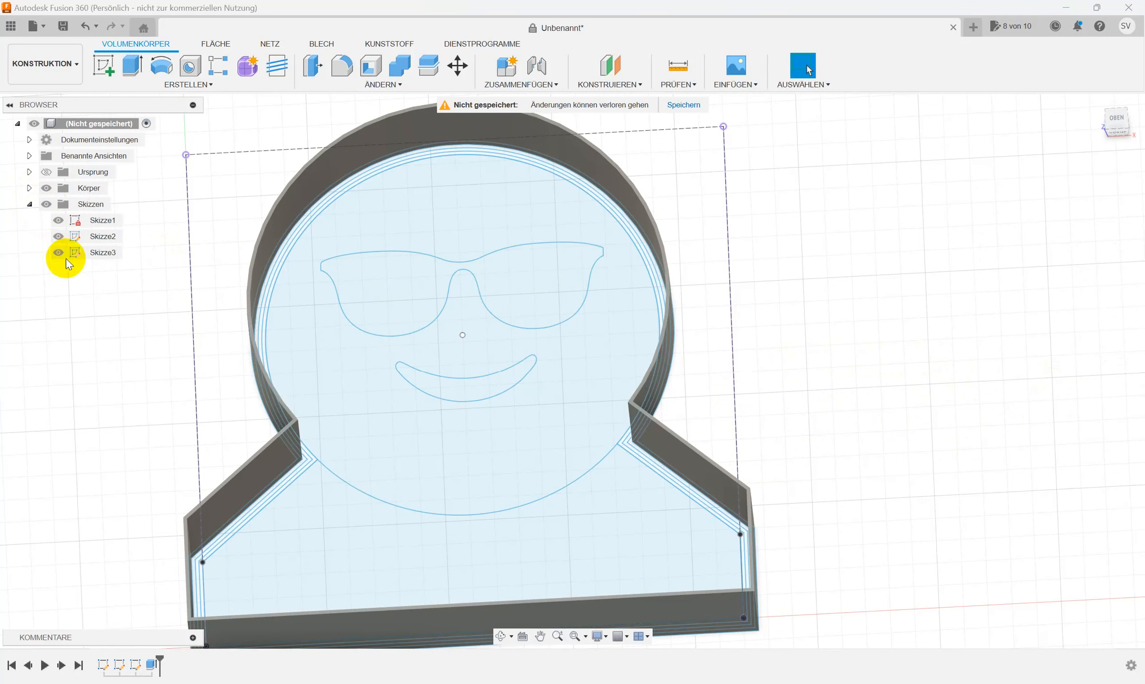
- Extrude the ring between the 3.0 mm and 4.5 mm offsets by 37.7 mm, joined to the outer wall
{"action": "scroll", "coordinate": [869, 395], "scroll_direction": "up", "scroll_amount": 5}
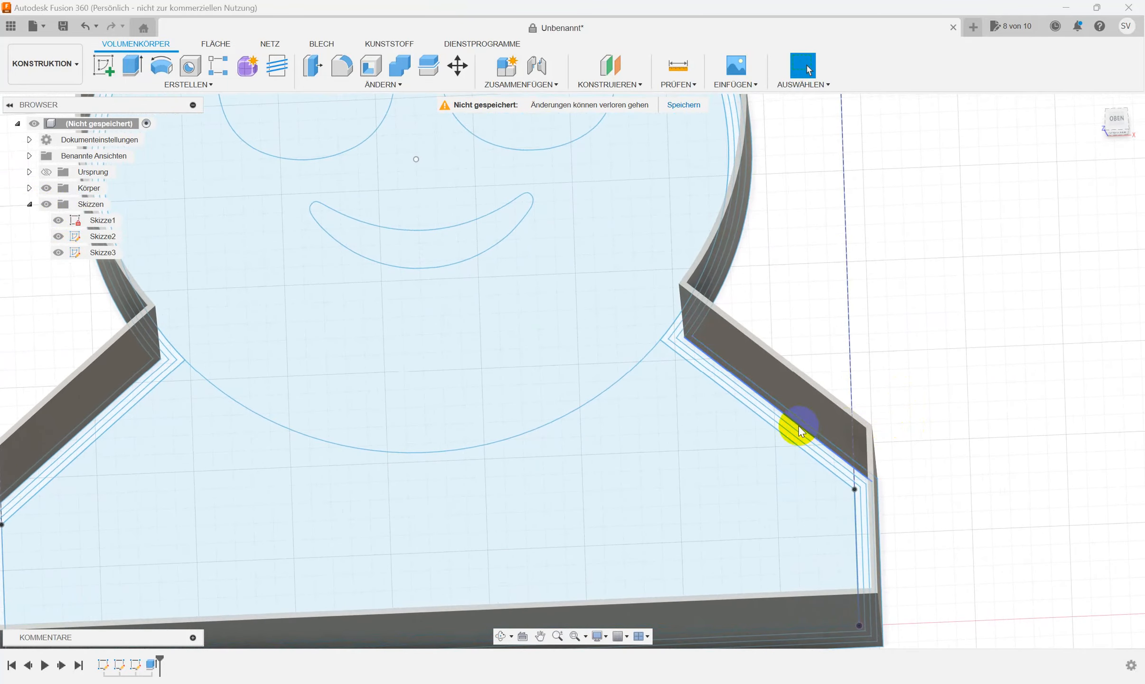
{"action": "scroll", "coordinate": [949, 387], "scroll_direction": "up", "scroll_amount": 3}
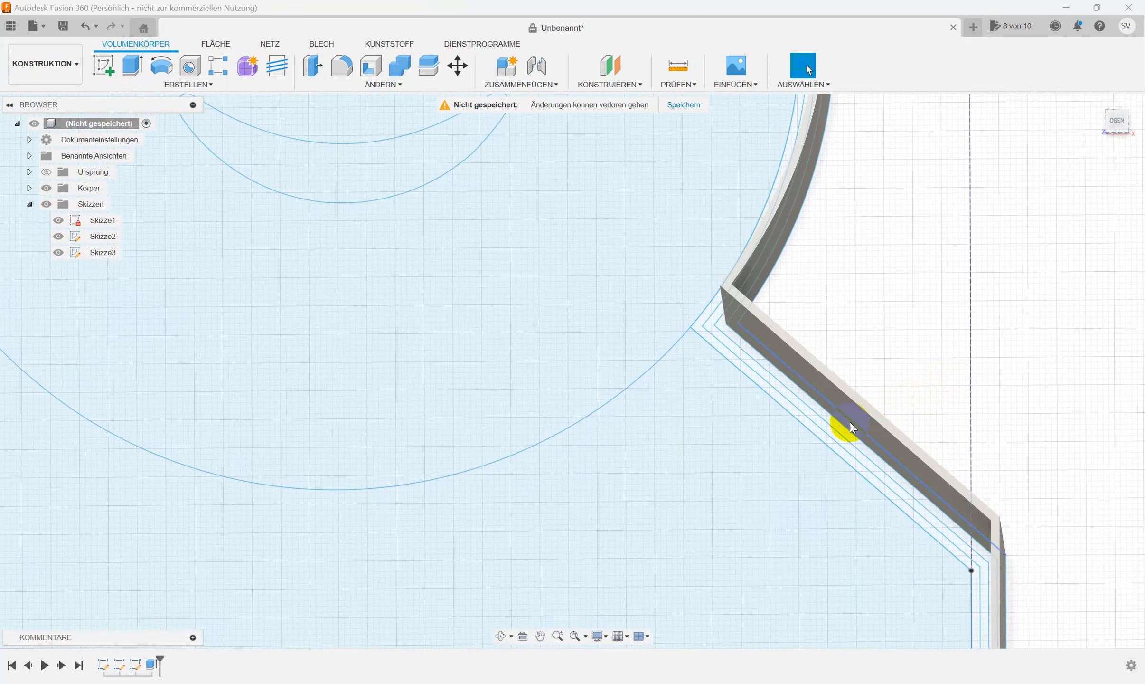
{"action": "scroll", "coordinate": [869, 351], "scroll_direction": "up", "scroll_amount": 1}
{"action": "right_click", "coordinate": [900, 347]}
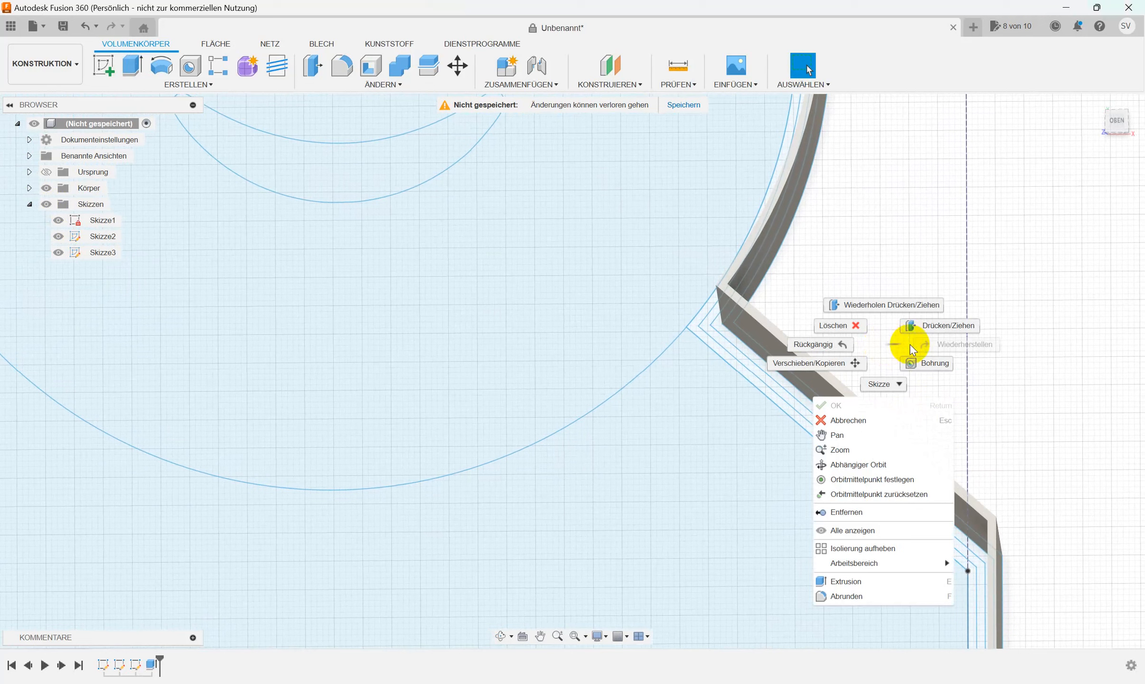
{"action": "left_click", "coordinate": [944, 328]}
{"action": "left_click", "coordinate": [786, 386]}
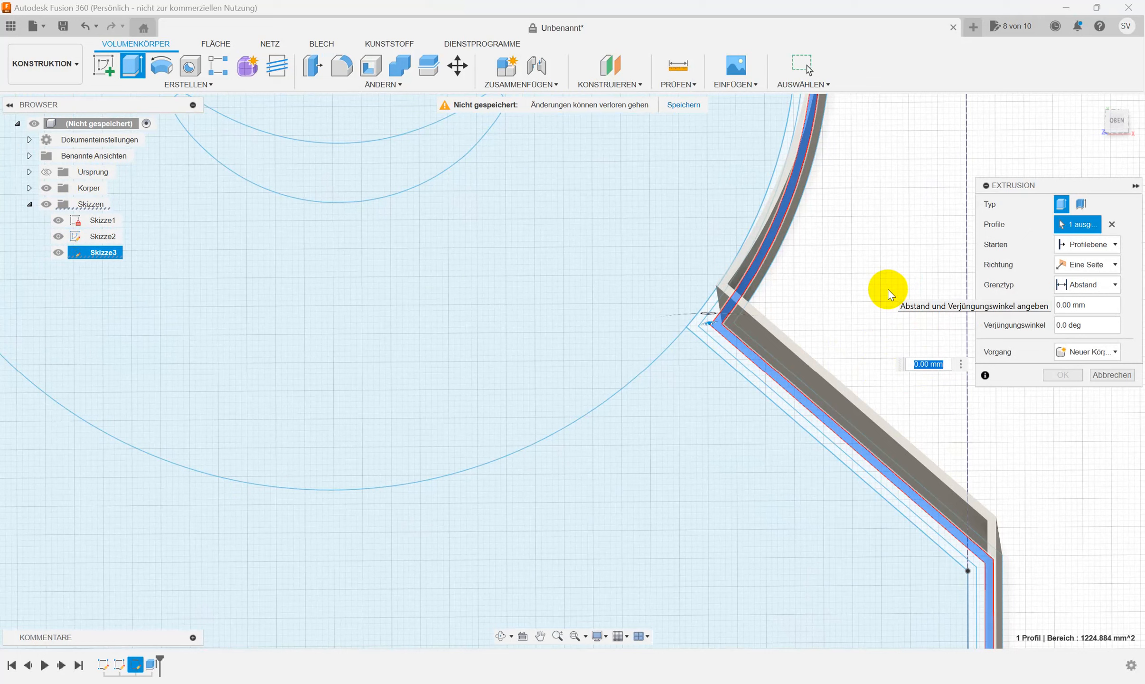
{"action": "type", "text": "37"}
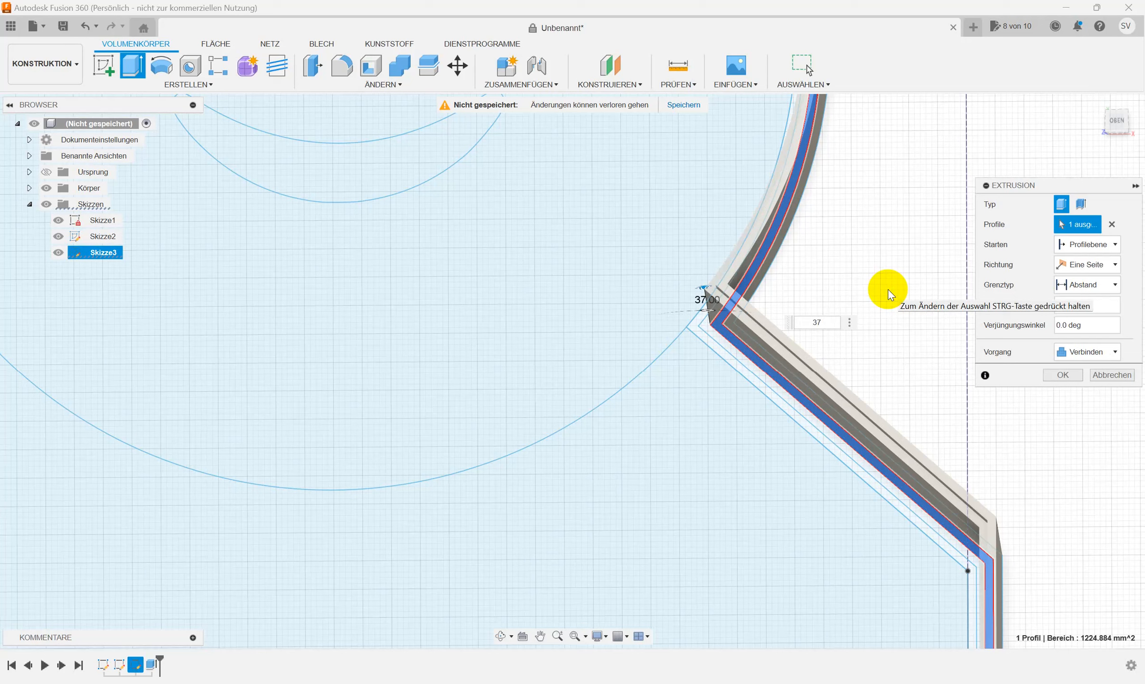
{"action": "type", "text": ".7"}
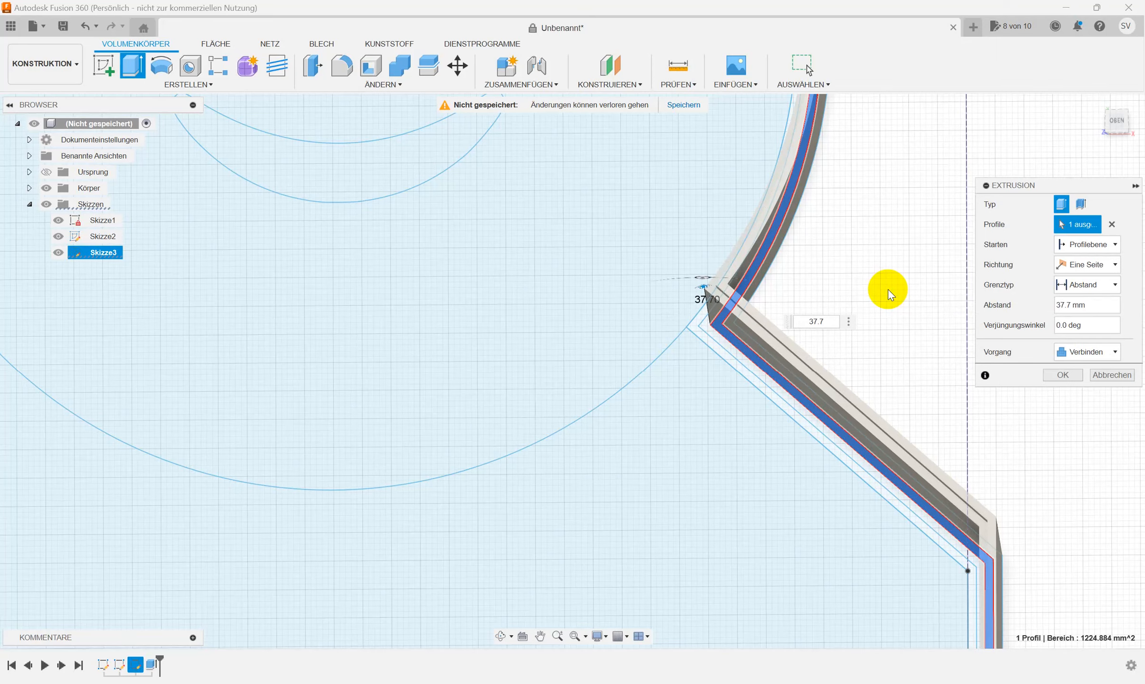
{"action": "key", "text": "Return"}
- Extrude the ring between the 1.5 mm and 3.0 mm offsets by 0.2 mm, joined to the existing wall body
{"action": "mouse_move", "coordinate": [888, 289]}
{"action": "middle_mouse_down", "text": "shift"}
{"action": "mouse_move", "coordinate": [874, 225]}
{"action": "mouse_move", "coordinate": [833, 255]}
{"action": "mouse_move", "coordinate": [767, 266]}
{"action": "mouse_move", "coordinate": [731, 322]}
{"action": "mouse_move", "coordinate": [743, 323]}
{"action": "mouse_move", "coordinate": [736, 296]}
{"action": "mouse_move", "coordinate": [768, 314]}
{"action": "mouse_move", "coordinate": [762, 339]}
{"action": "mouse_move", "coordinate": [785, 363]}
{"action": "middle_mouse_up", "text": "shift"}
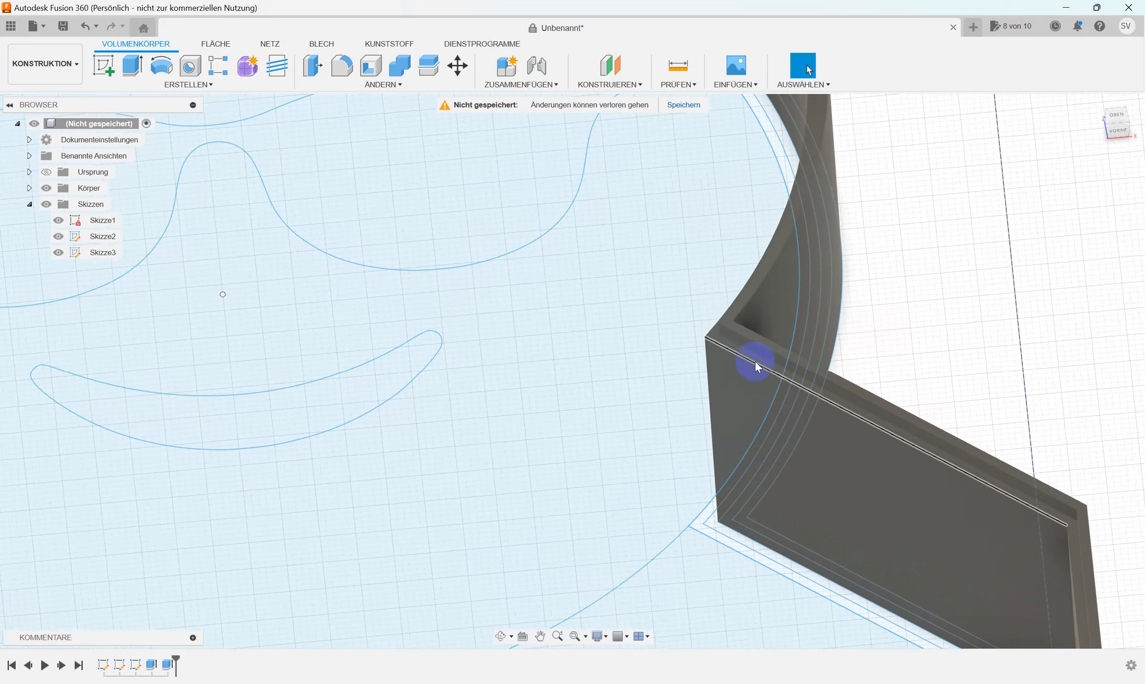
{"action": "mouse_move", "coordinate": [805, 375]}
{"action": "middle_mouse_down", "text": "shift"}
{"action": "mouse_move", "coordinate": [824, 374]}
{"action": "mouse_move", "coordinate": [827, 352]}
{"action": "mouse_move", "coordinate": [859, 333]}
{"action": "mouse_move", "coordinate": [850, 305]}
{"action": "mouse_move", "coordinate": [855, 327]}
{"action": "middle_mouse_up", "text": "shift"}
{"action": "scroll", "coordinate": [902, 351], "scroll_direction": "up", "scroll_amount": 1}
{"action": "middle_click_drag", "start_coordinate": [914, 354], "coordinate": [817, 360]}
{"action": "right_click", "coordinate": [886, 252]}
{"action": "left_click", "coordinate": [927, 241]}
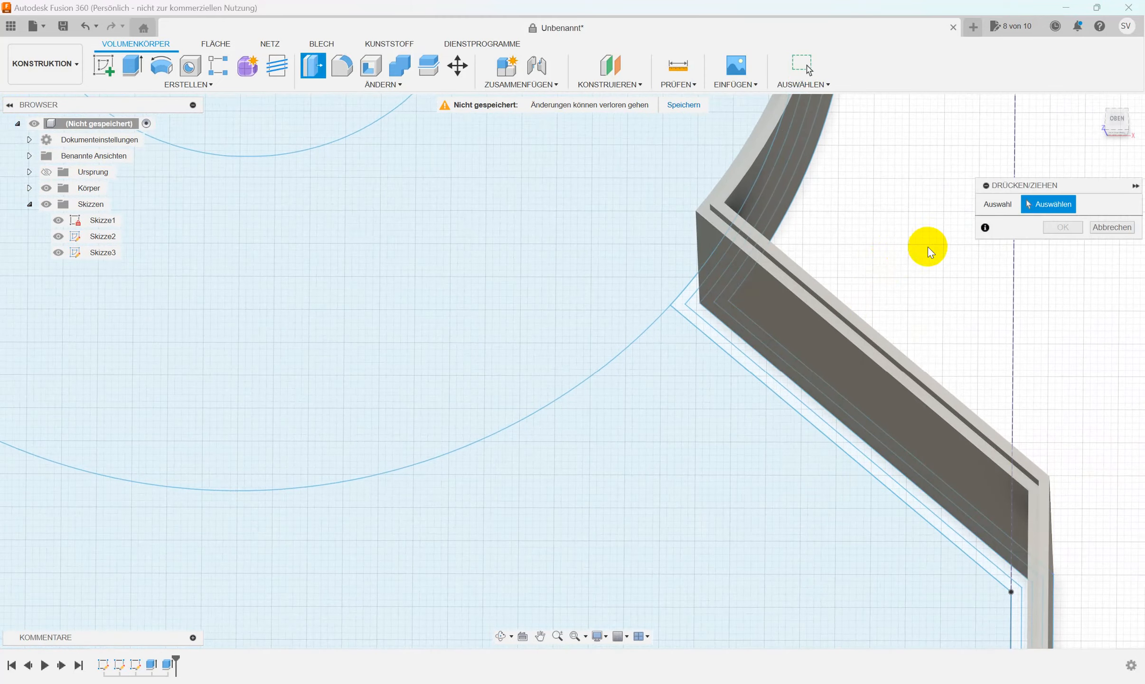
{"action": "left_click", "coordinate": [777, 380]}
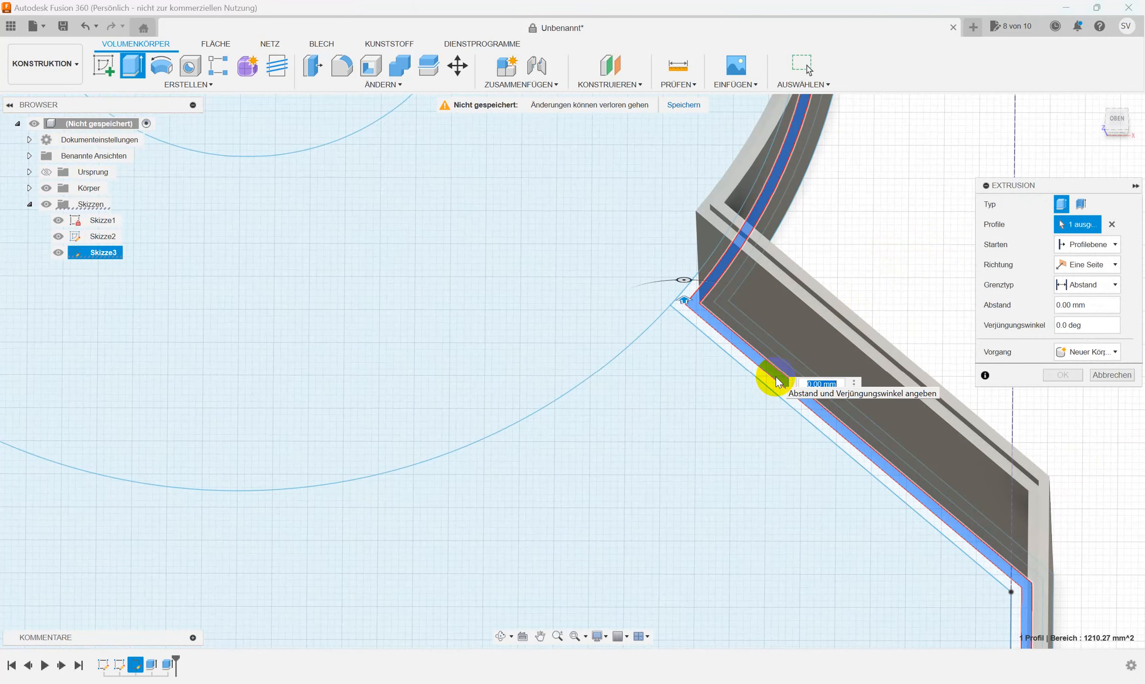
{"action": "type", "text": "0.2"}
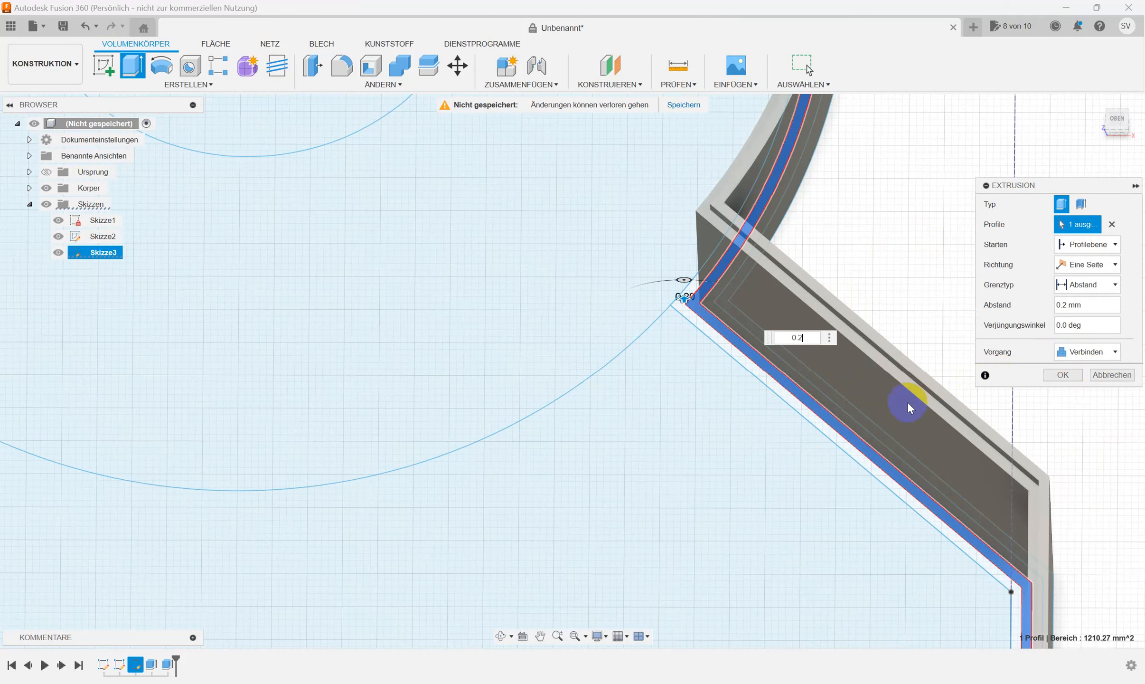
{"action": "left_click", "coordinate": [1053, 375]}
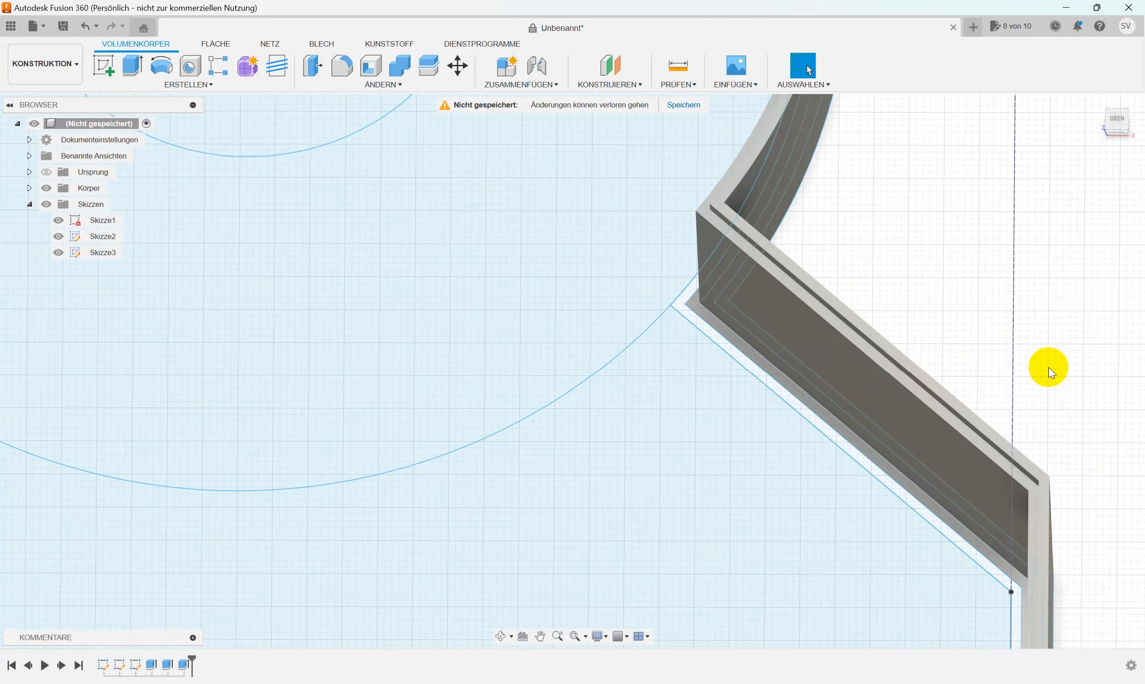
- Identify the wall body by toggling its visibility off and on, and rename it "frame"
{"action": "scroll", "coordinate": [893, 243], "scroll_direction": "down", "scroll_amount": 6}
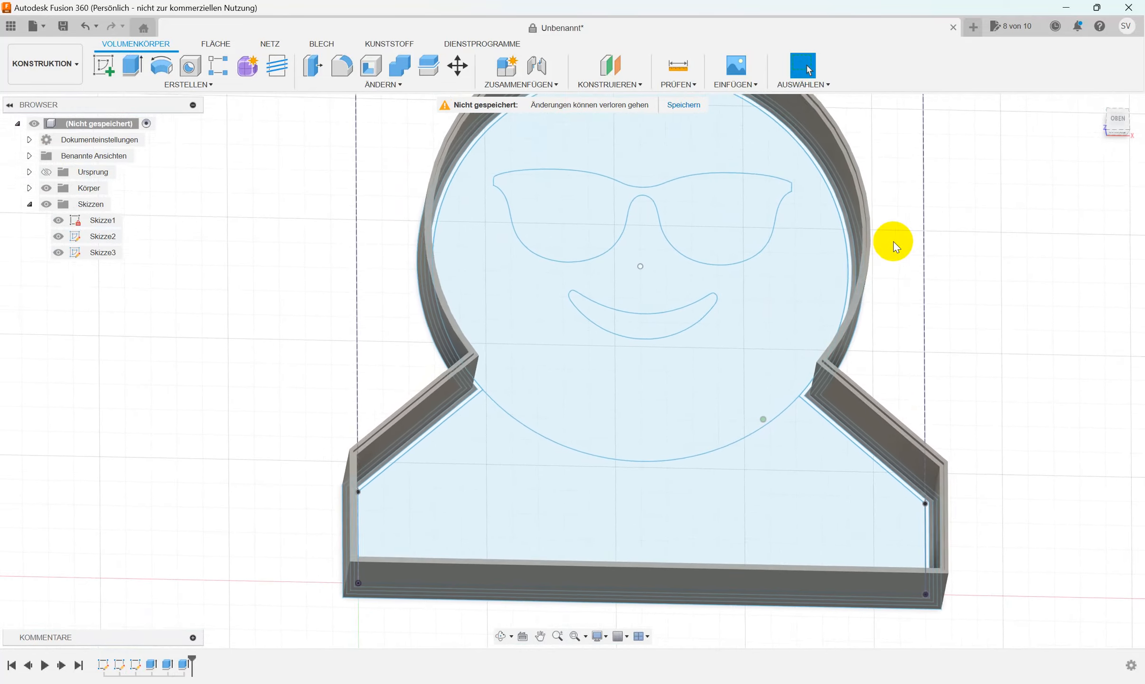
{"action": "scroll", "coordinate": [893, 242], "scroll_direction": "down", "scroll_amount": 5}
{"action": "scroll", "coordinate": [596, 231], "scroll_direction": "up", "scroll_amount": 3}
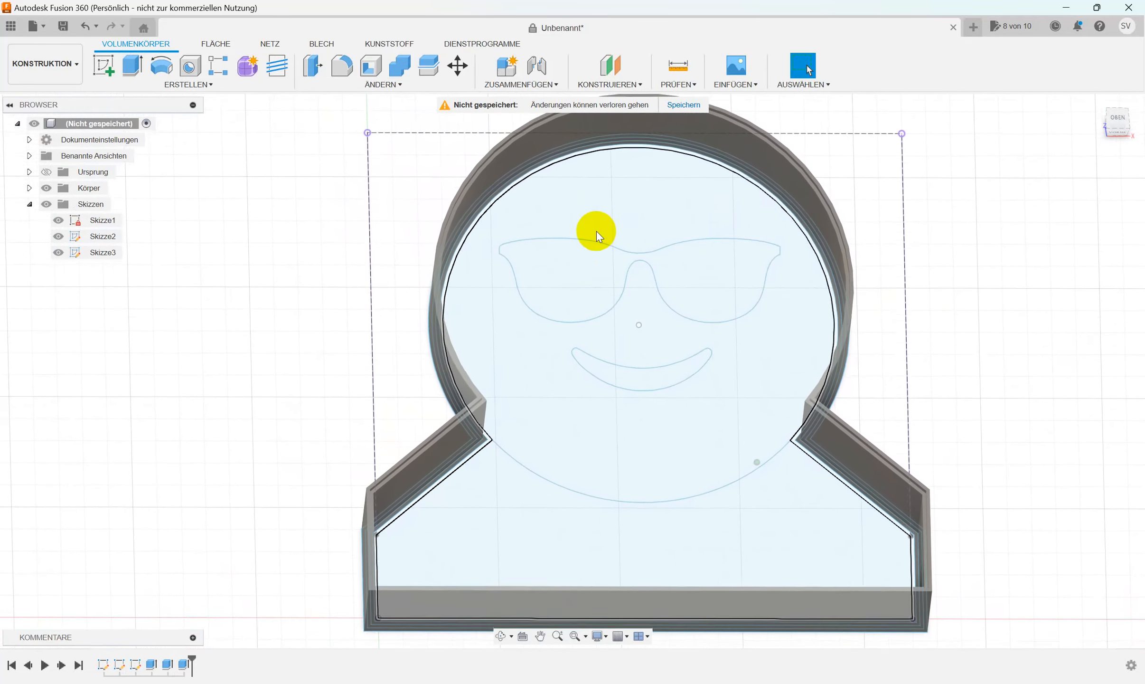
{"action": "left_click", "coordinate": [29, 189]}
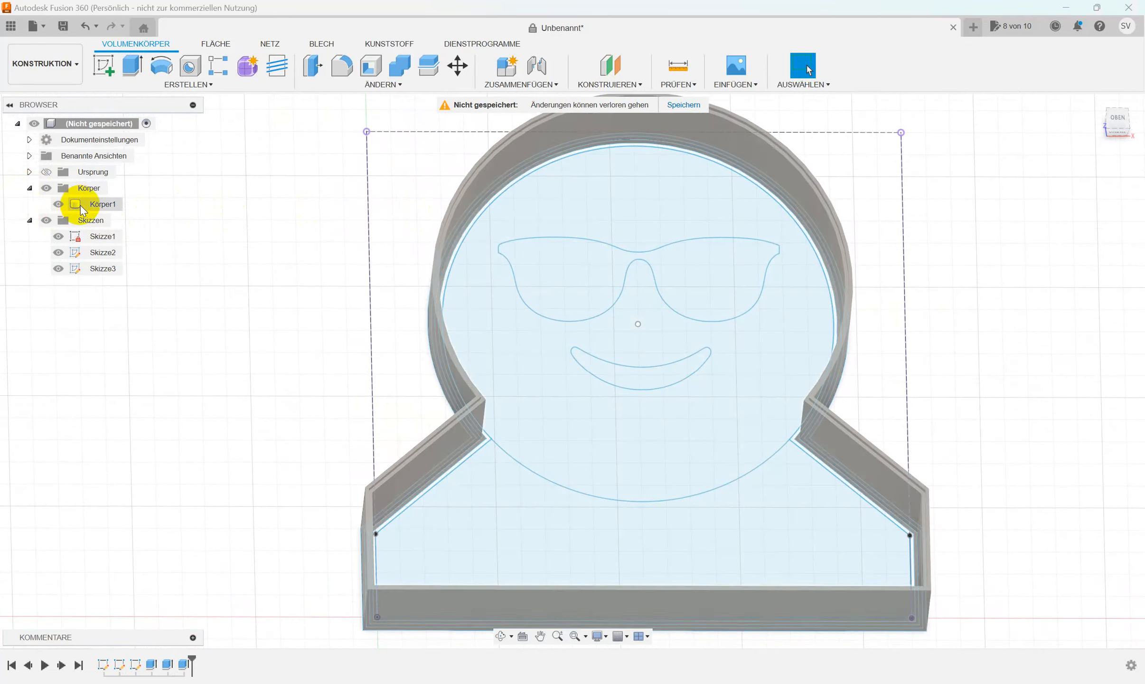
{"action": "left_click", "coordinate": [59, 205]}
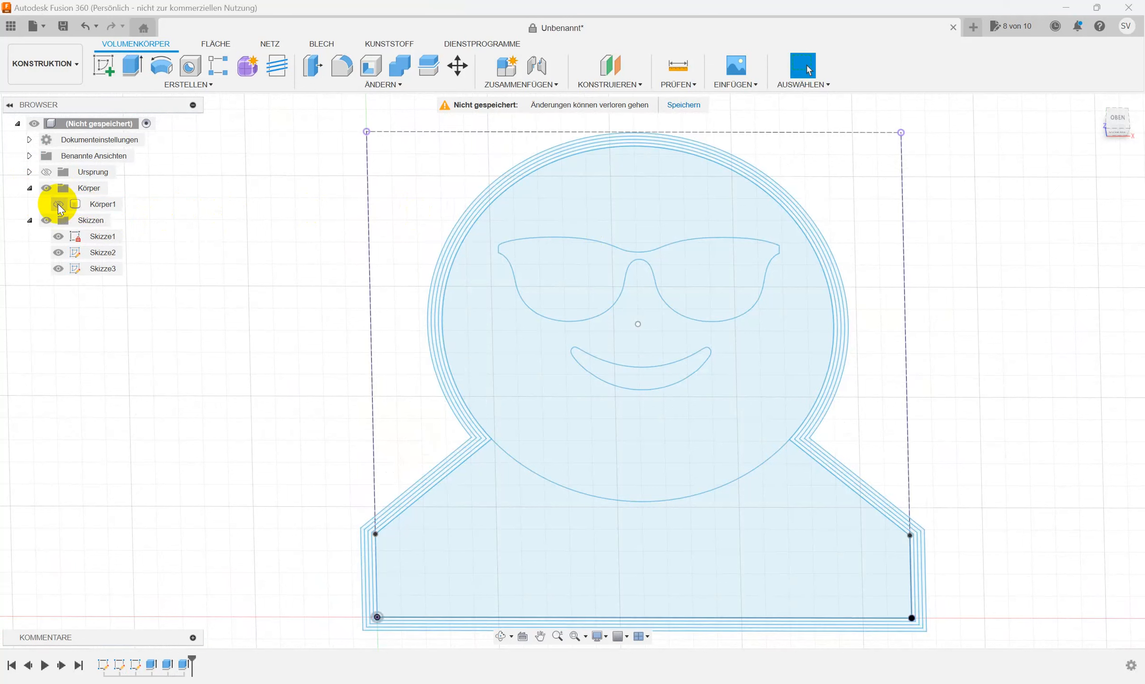
{"action": "left_click", "coordinate": [58, 205]}
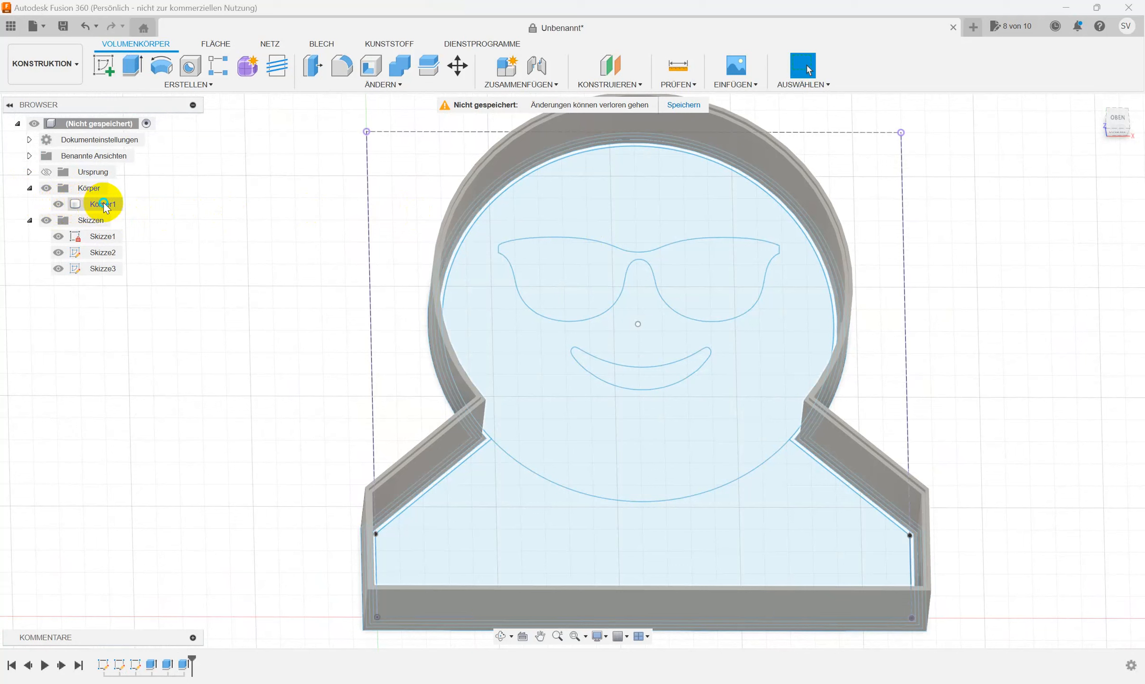
{"action": "right_click", "coordinate": [104, 205]}
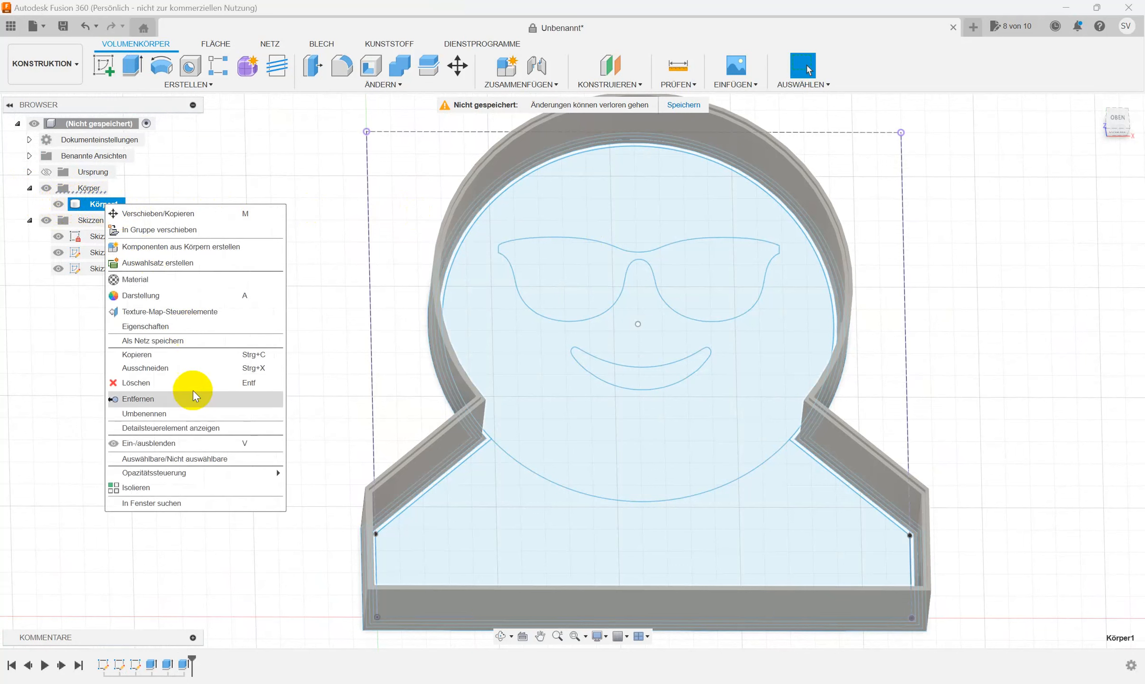
{"action": "left_click", "coordinate": [148, 415]}
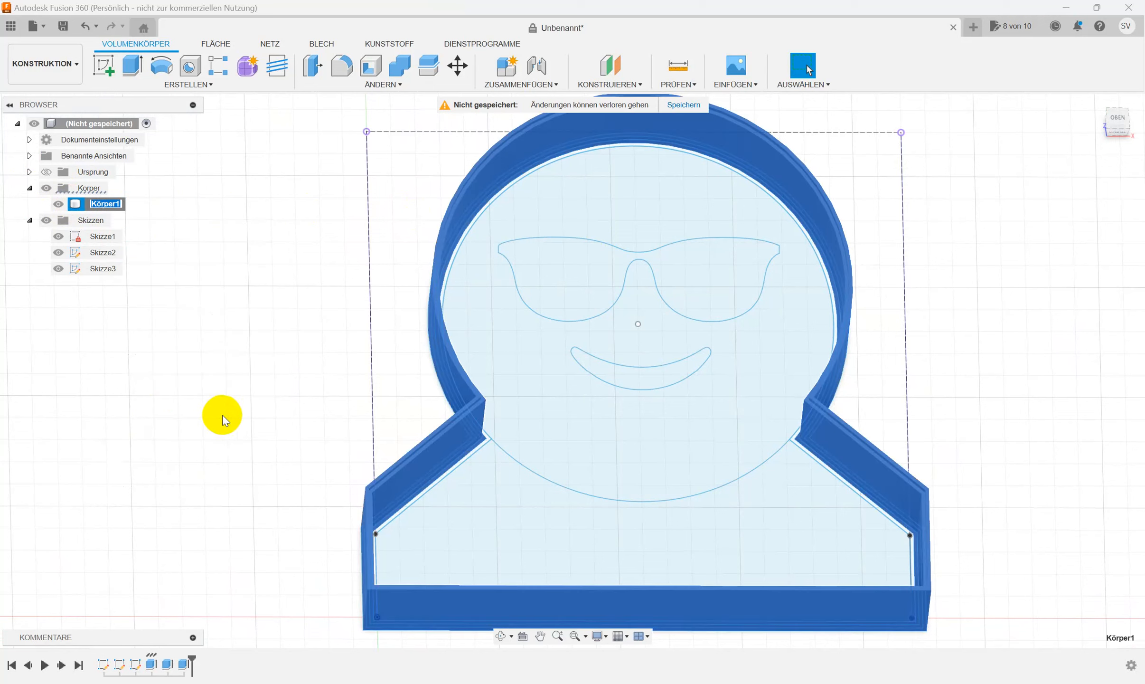
{"action": "type", "text": "frame"}
{"action": "key", "text": "Return"}
{"action": "left_click", "coordinate": [385, 255]}
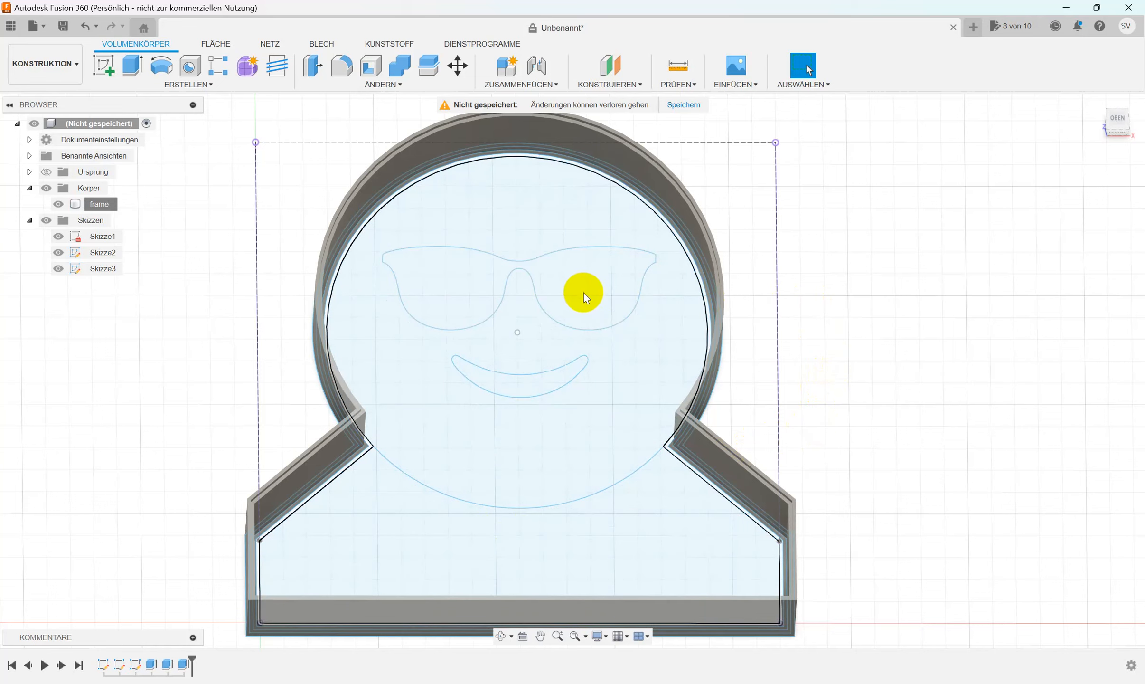
- Extrude the sunglasses profile by 0.2 mm as a new body and rename that body "sunglasses"
{"action": "right_click", "coordinate": [583, 308]}
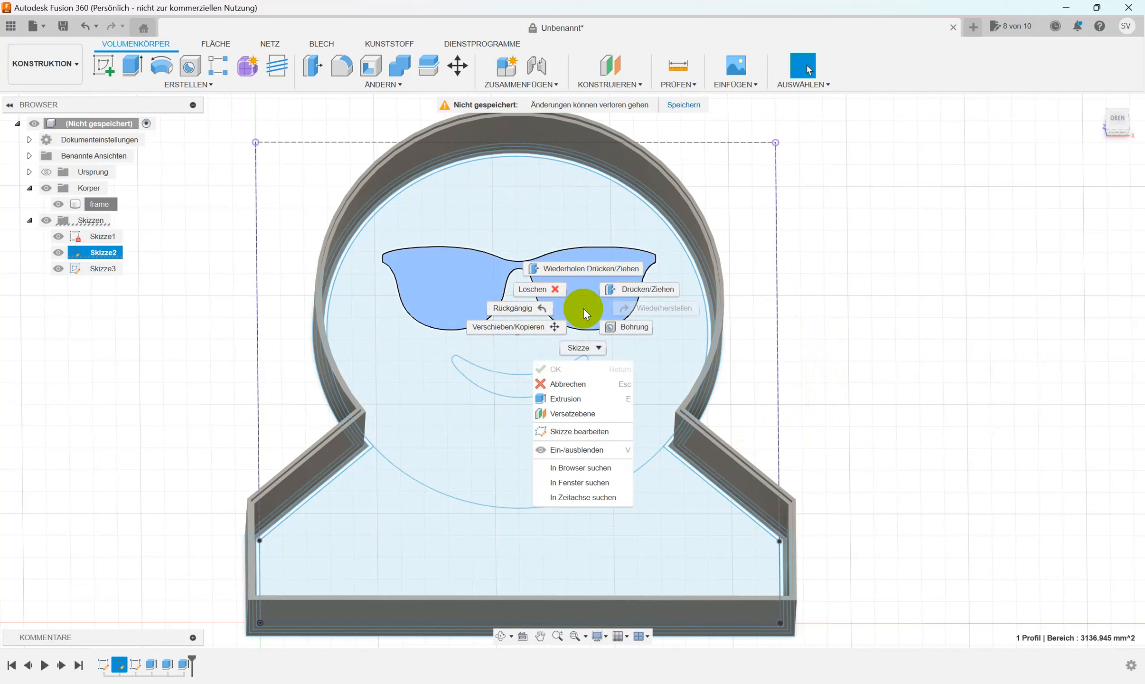
{"action": "left_click", "coordinate": [638, 290]}
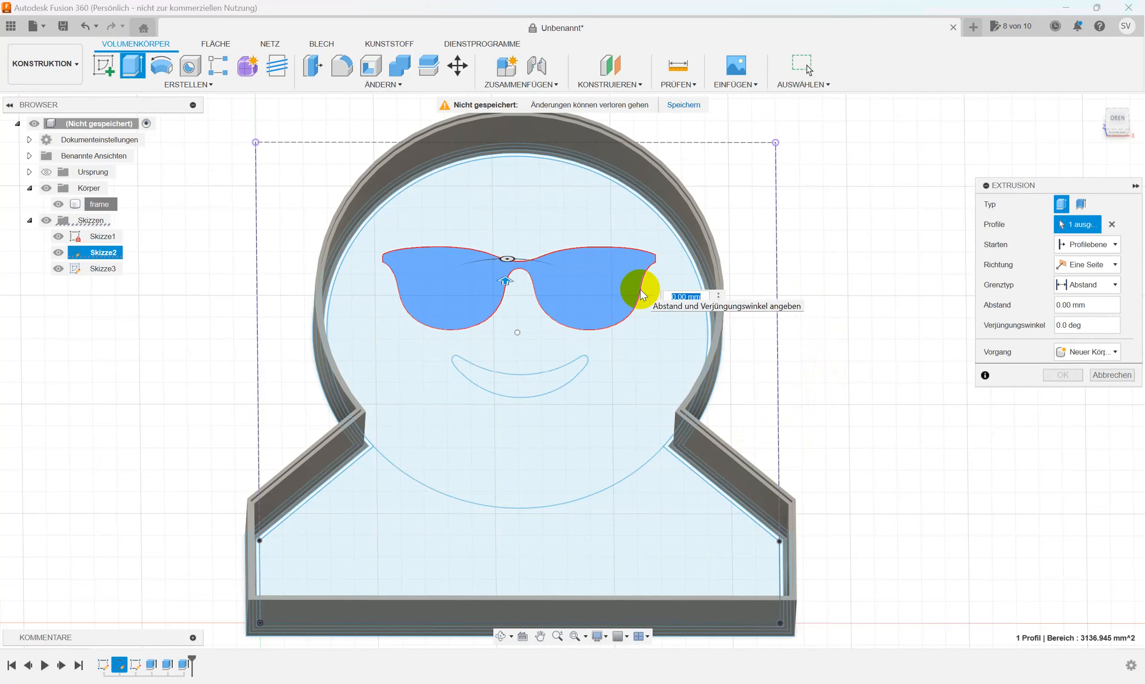
{"action": "type", "text": "0.2"}
{"action": "key", "text": "Return"}
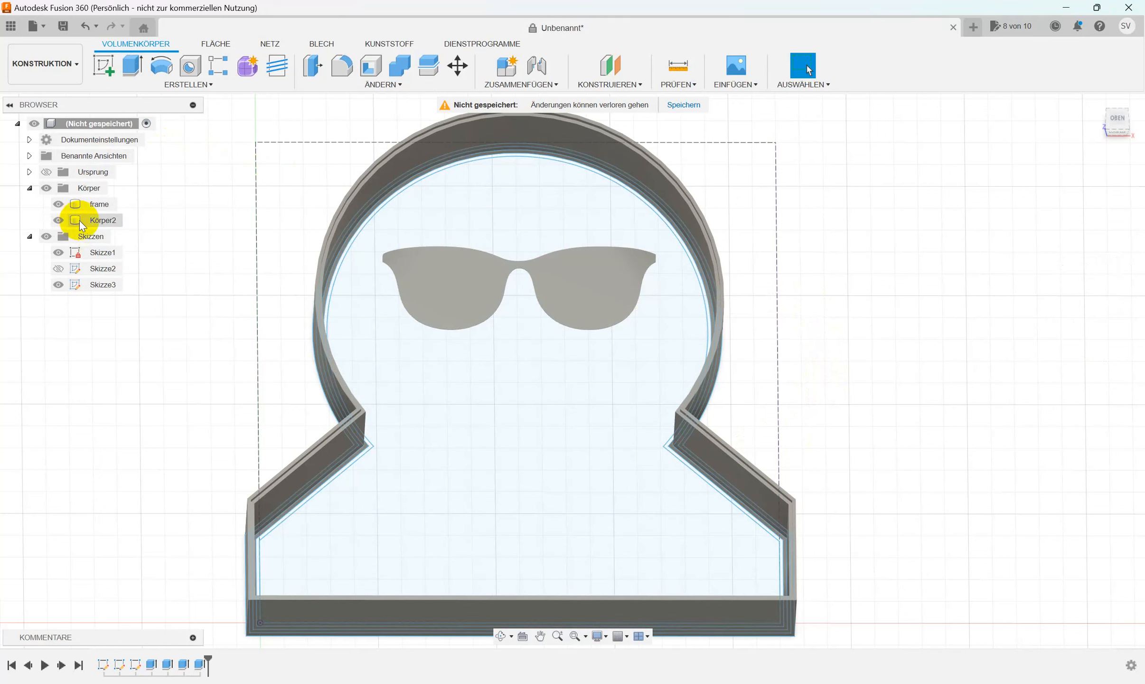
{"action": "right_click", "coordinate": [80, 221]}
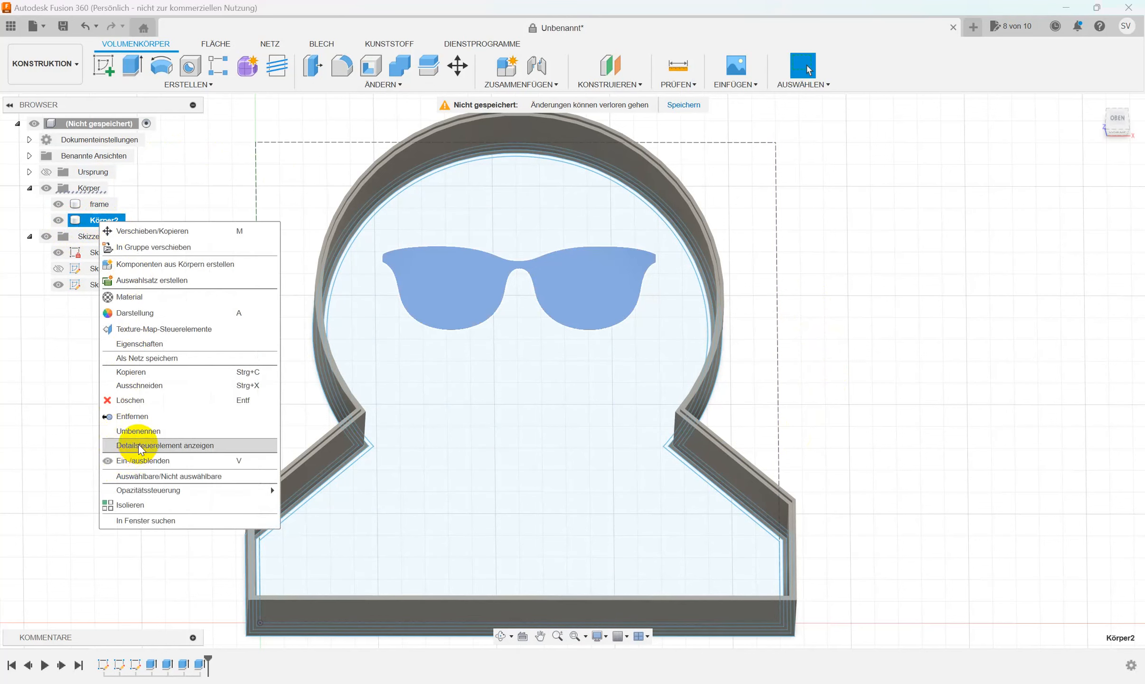
{"action": "left_click", "coordinate": [138, 430]}
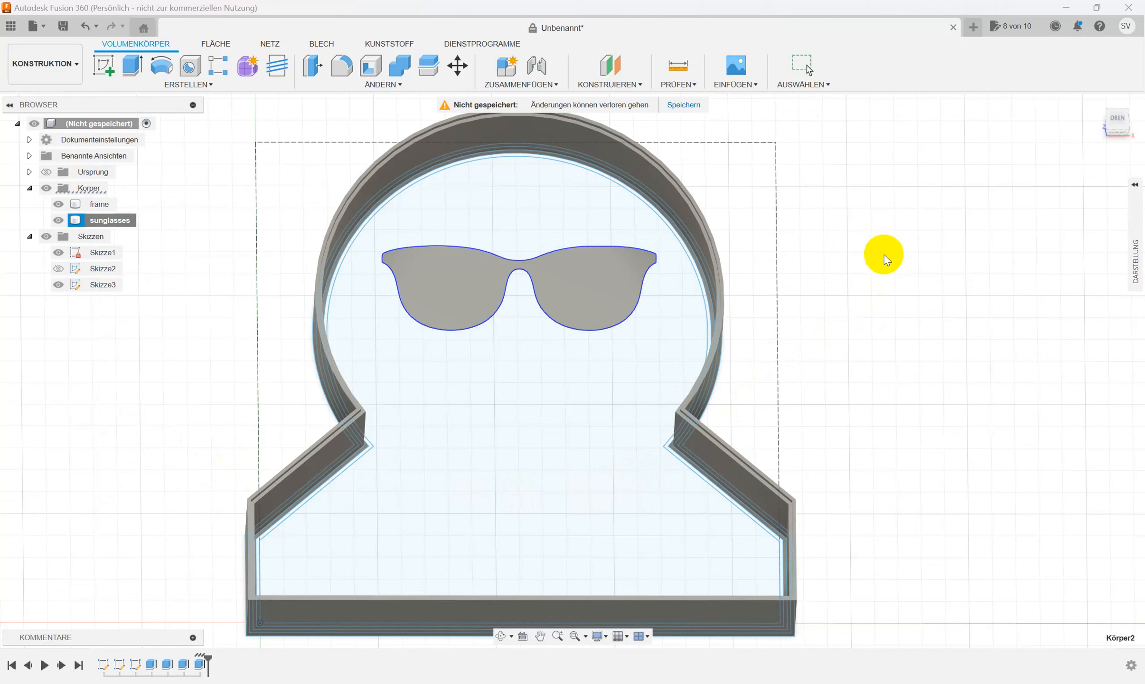
- Add the rough powder coat appearances in yellow (Gelb), red (Rot) and black (Schwarz) to the design's appearances
{"action": "left_click", "coordinate": [1135, 185]}
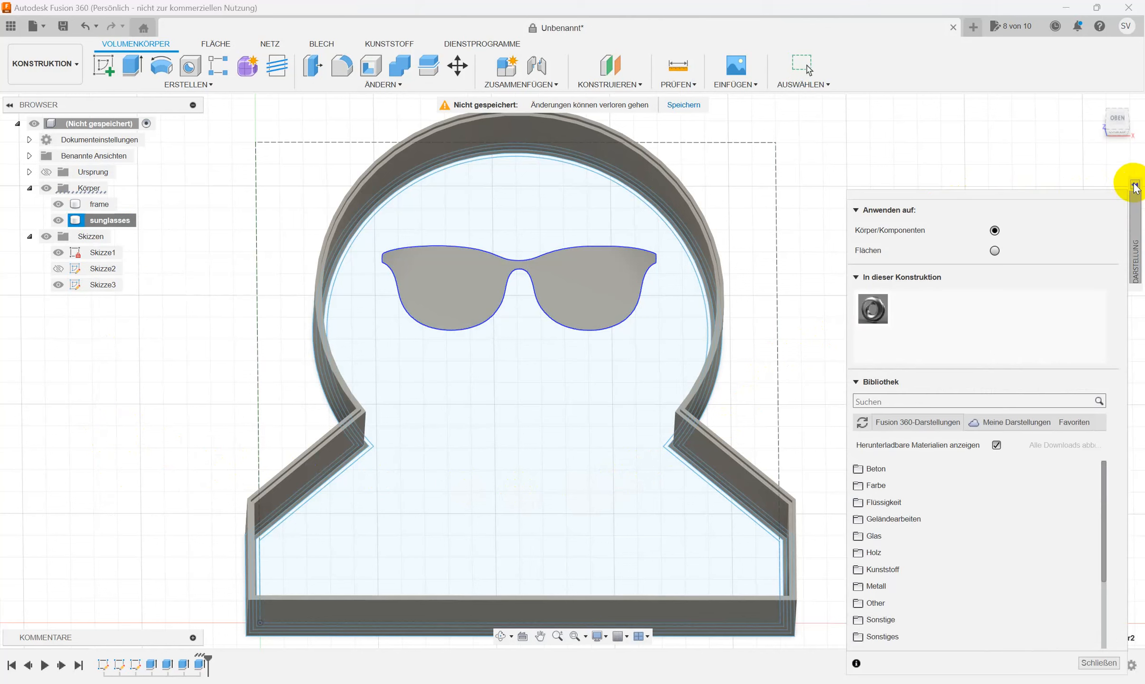
{"action": "left_click", "coordinate": [901, 480]}
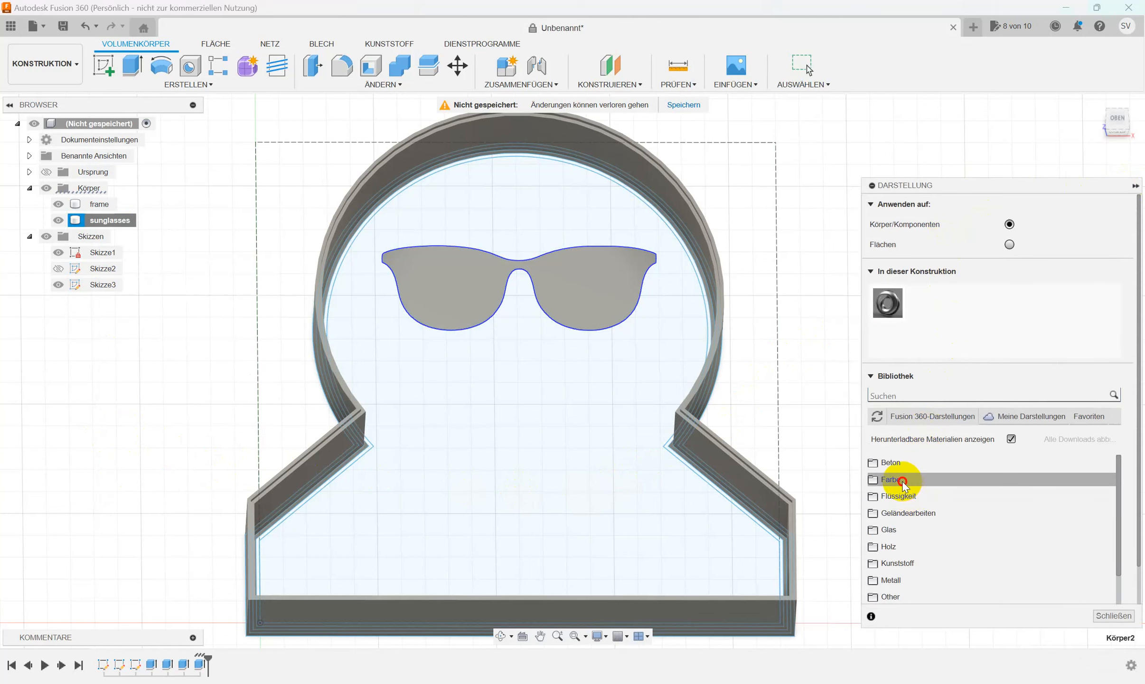
{"action": "left_click", "coordinate": [912, 564]}
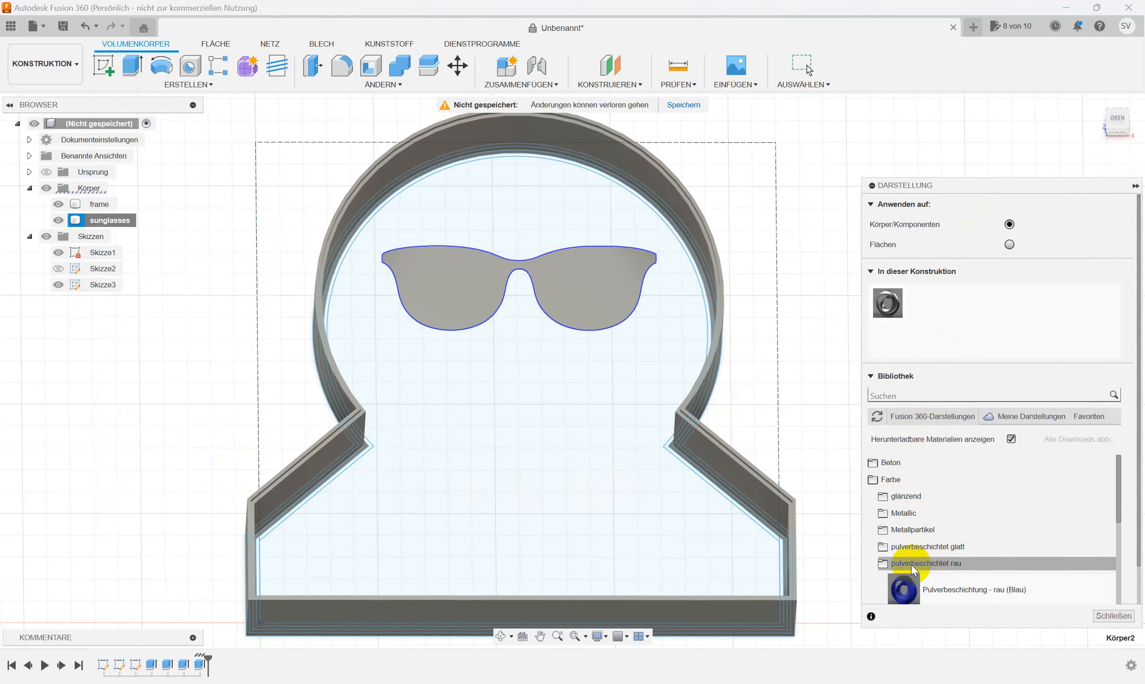
{"action": "scroll", "coordinate": [946, 546], "scroll_direction": "down", "scroll_amount": 3}
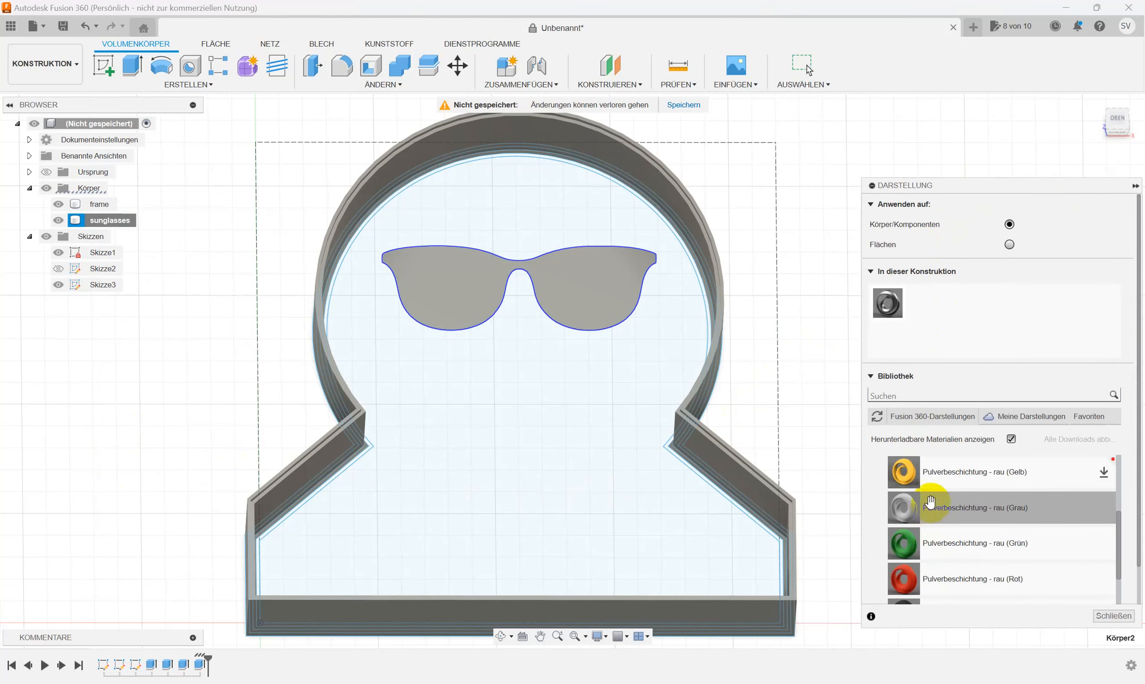
{"action": "left_click_drag", "start_coordinate": [904, 473], "coordinate": [947, 304]}
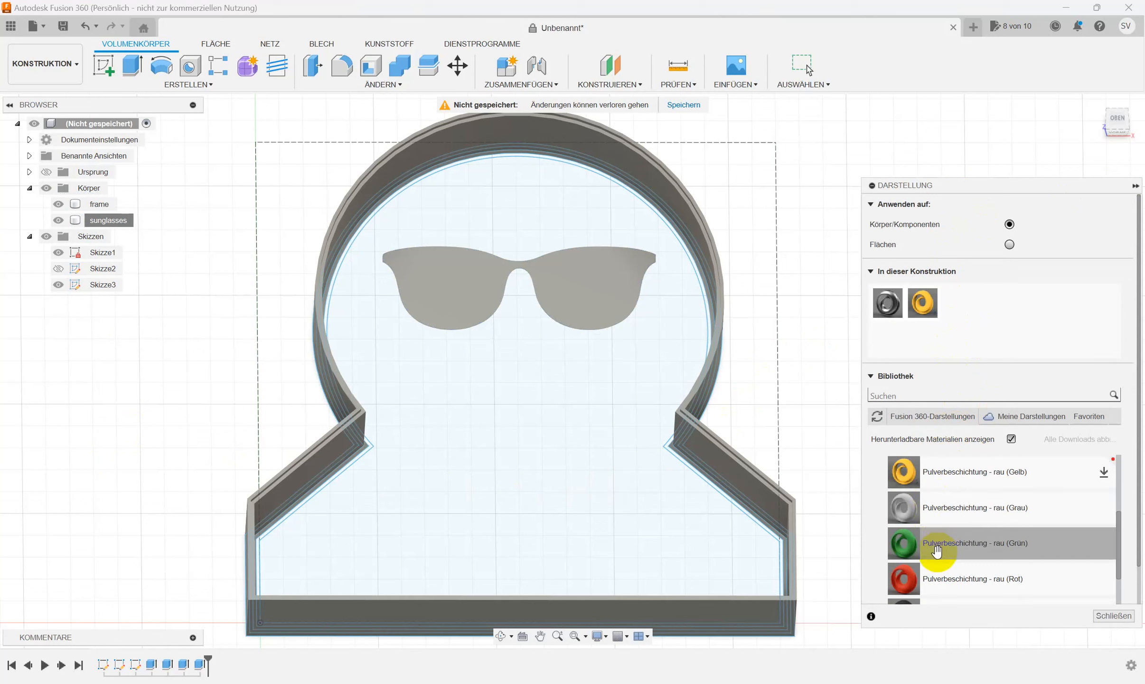
{"action": "left_click_drag", "start_coordinate": [933, 580], "coordinate": [990, 285]}
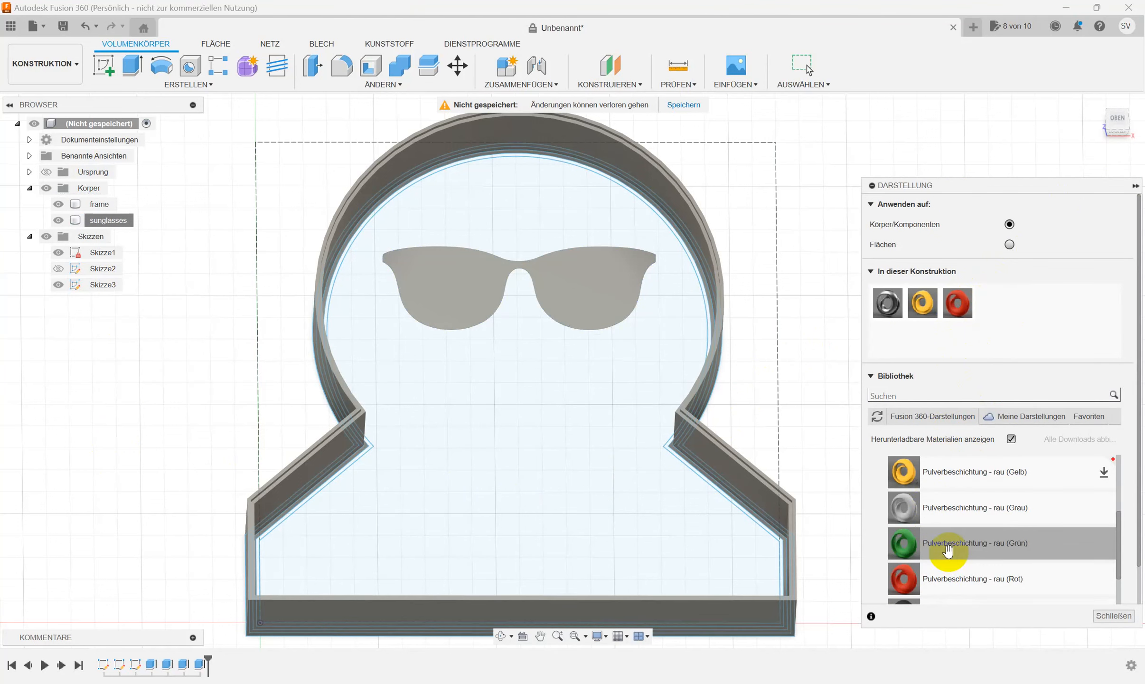
{"action": "scroll", "coordinate": [947, 551], "scroll_direction": "down", "scroll_amount": 3}
{"action": "left_click_drag", "start_coordinate": [935, 510], "coordinate": [1007, 295]}
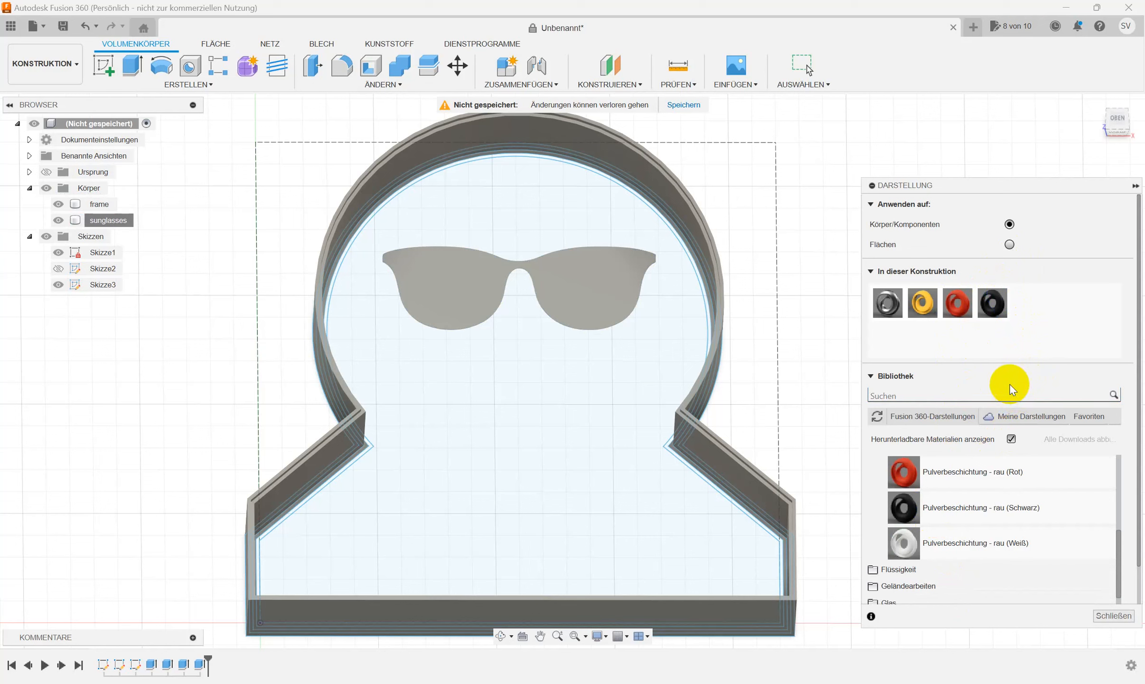
- Apply the black rough powder coat to the frame and sunglasses bodies, and show the second sketch again
{"action": "left_click_drag", "start_coordinate": [992, 302], "coordinate": [97, 204]}
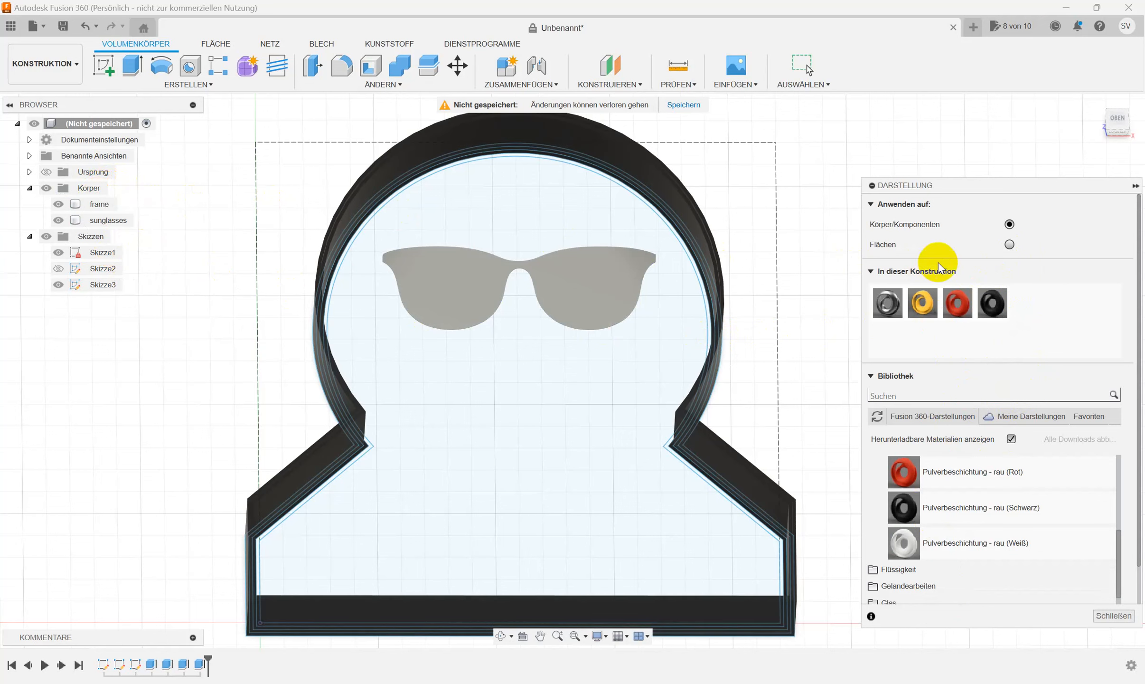
{"action": "left_click_drag", "start_coordinate": [992, 302], "coordinate": [114, 221]}
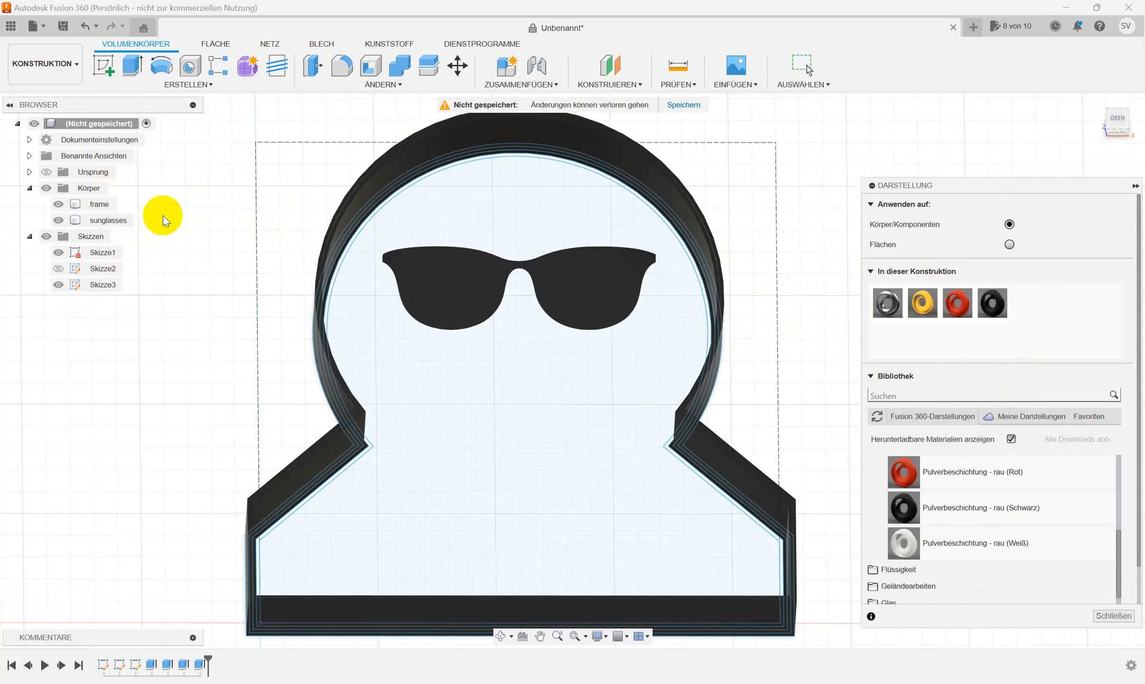
{"action": "mouse_move", "coordinate": [890, 327]}
{"action": "left_mouse_down"}
{"action": "mouse_move", "coordinate": [205, 271]}
{"action": "mouse_move", "coordinate": [59, 271]}
{"action": "left_mouse_up"}
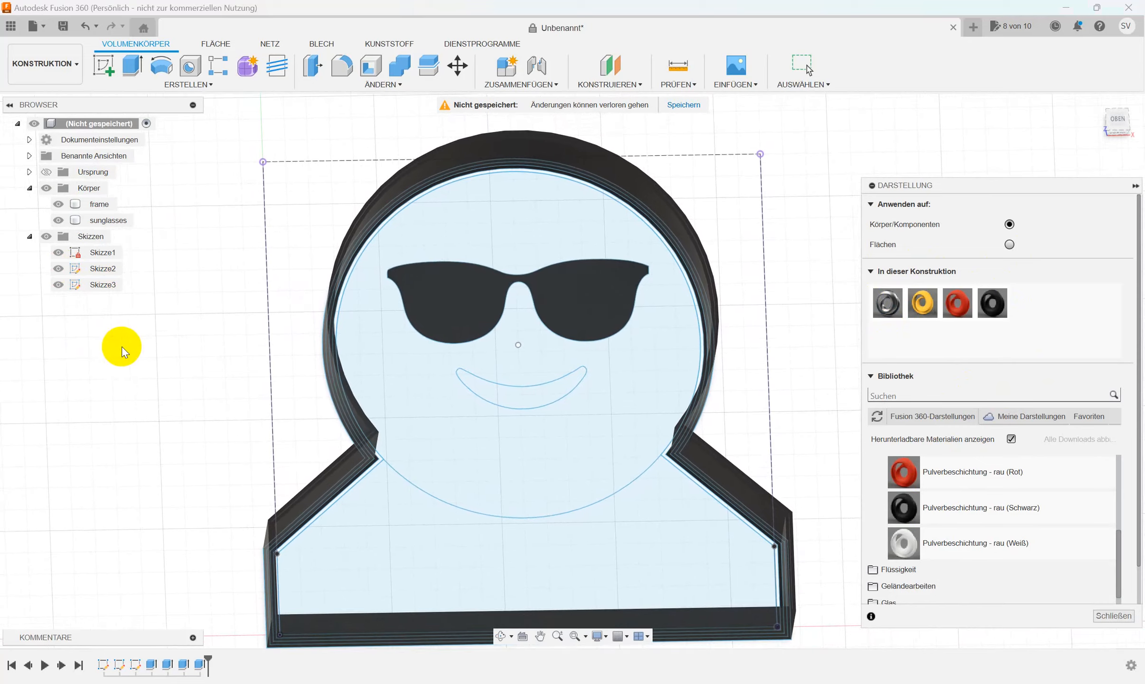
{"action": "left_click", "coordinate": [1135, 185]}
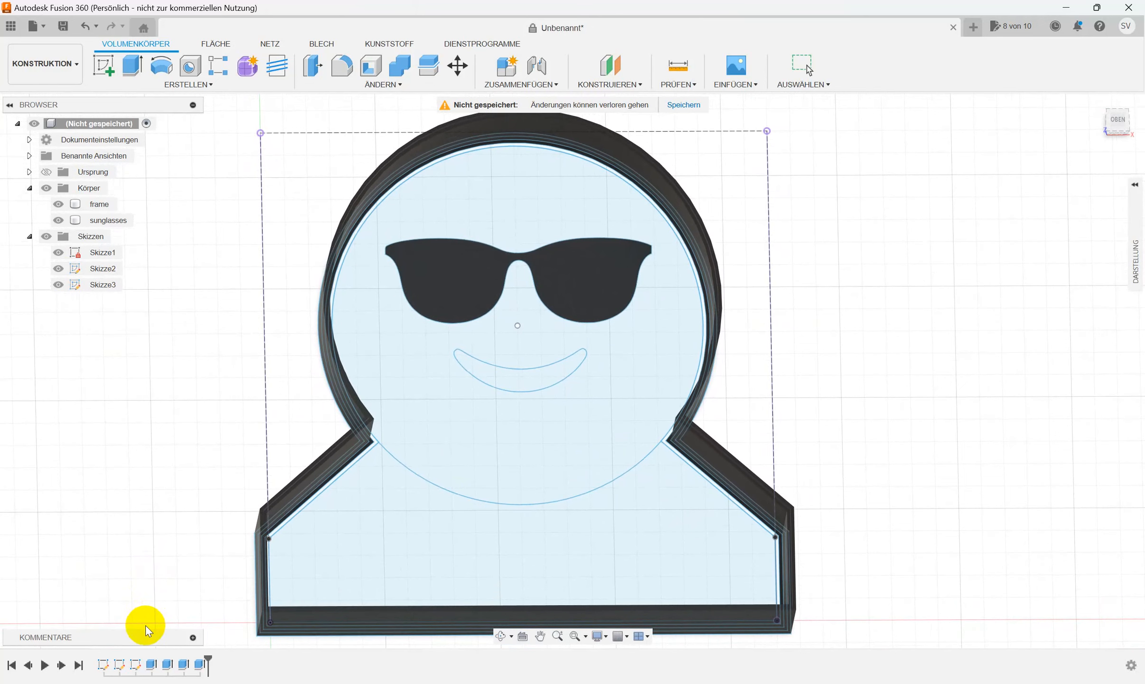
- Edit the second sketch and draw a pointed left fang from the mouth's upper curve, with its outer edge about 18 mm long
{"action": "double_click", "coordinate": [125, 669]}
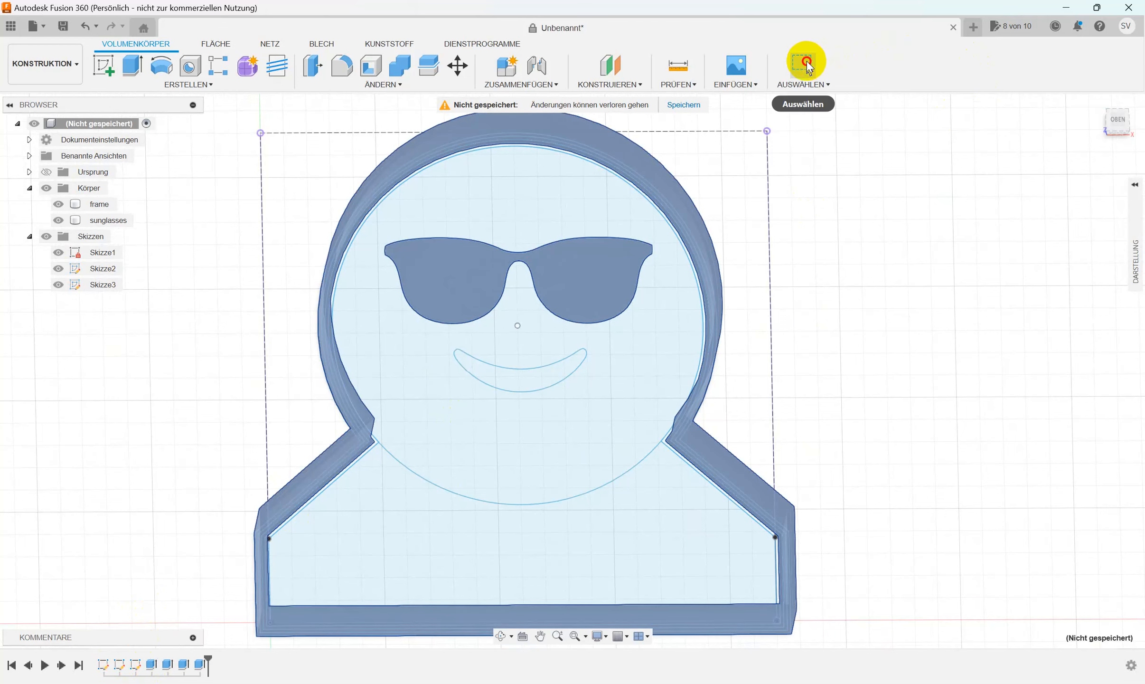
{"action": "left_click", "coordinate": [806, 60]}
{"action": "right_click", "coordinate": [120, 664]}
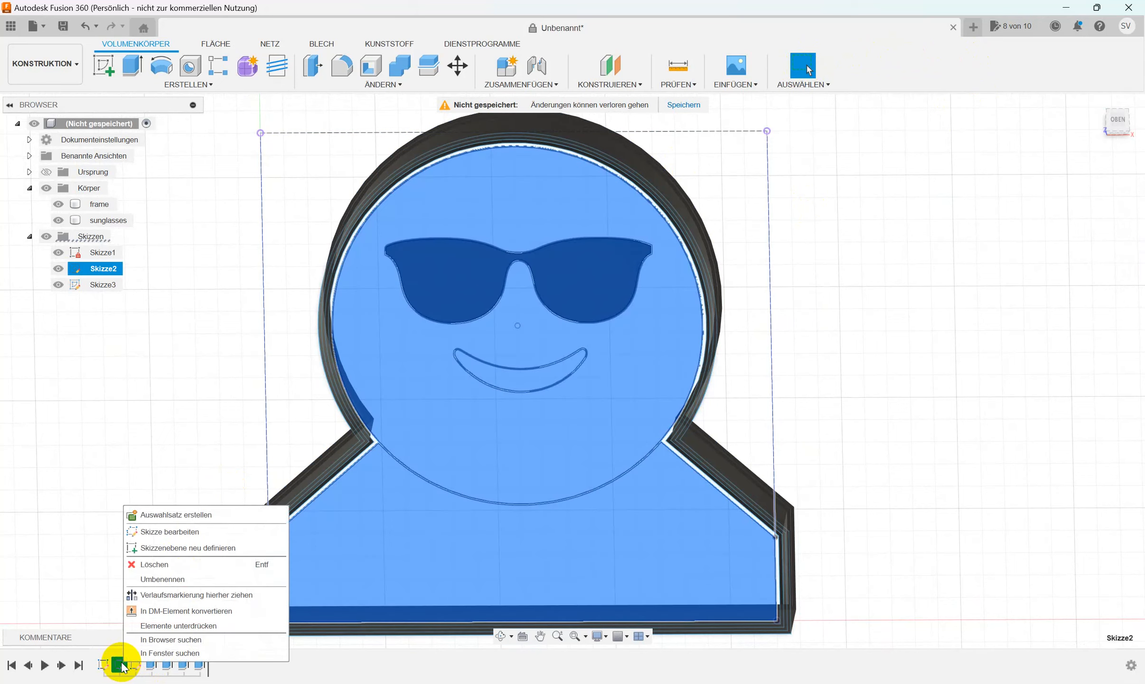
{"action": "left_click", "coordinate": [157, 531]}
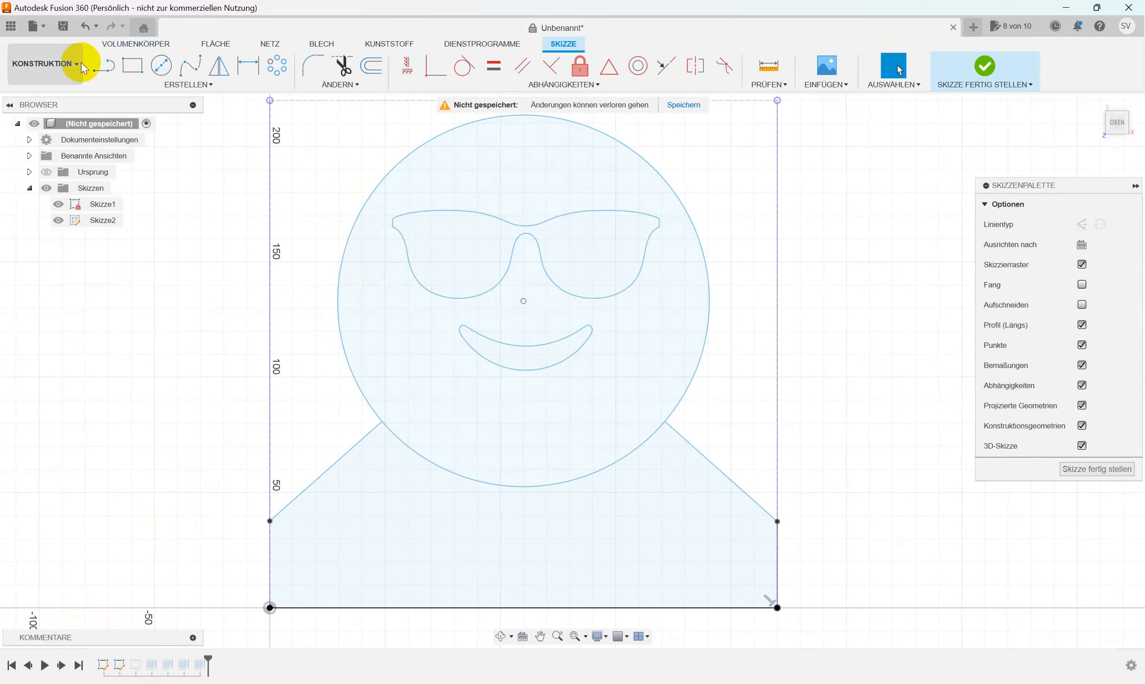
{"action": "left_click", "coordinate": [104, 65]}
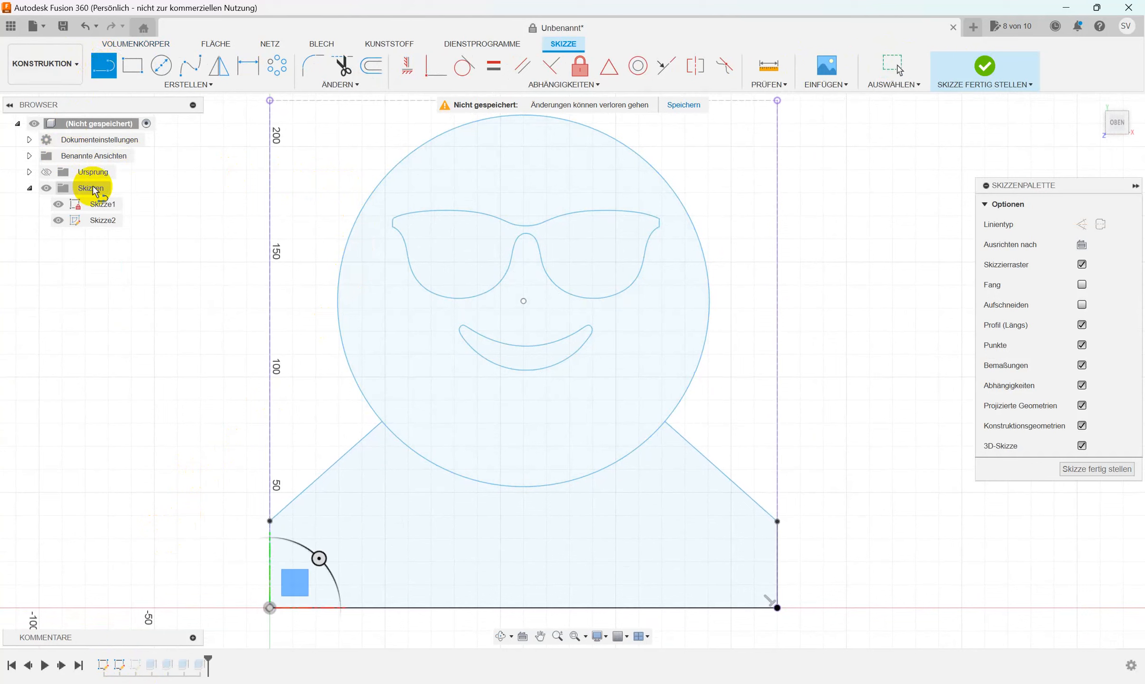
{"action": "left_click", "coordinate": [492, 339]}
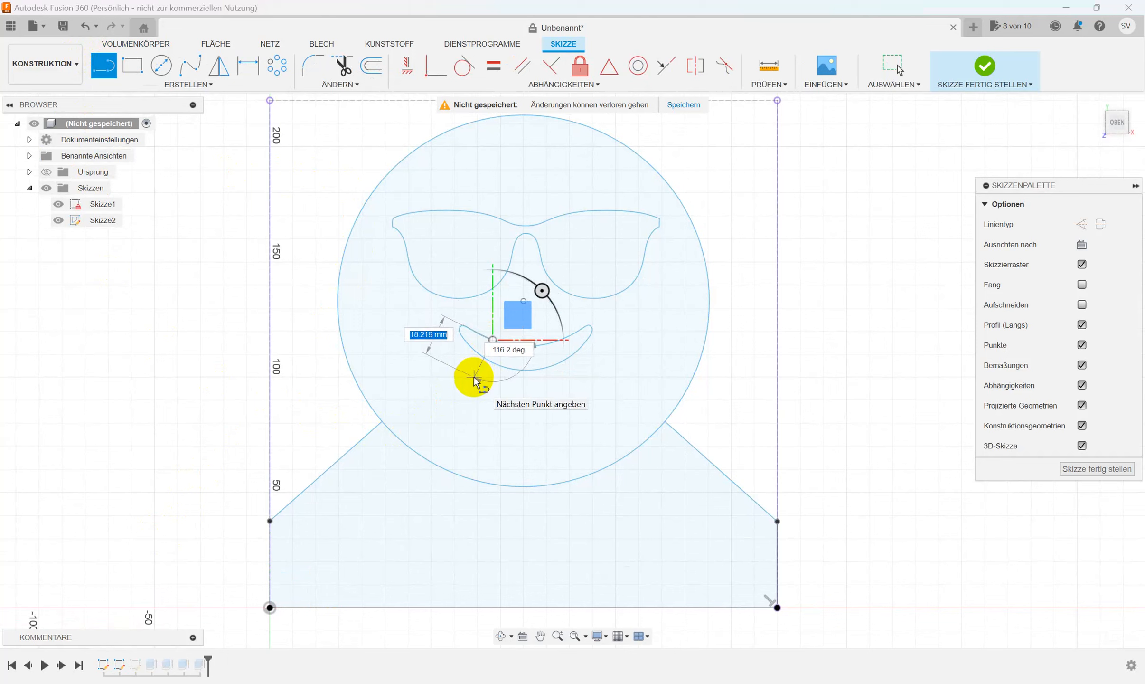
{"action": "left_click", "coordinate": [473, 377]}
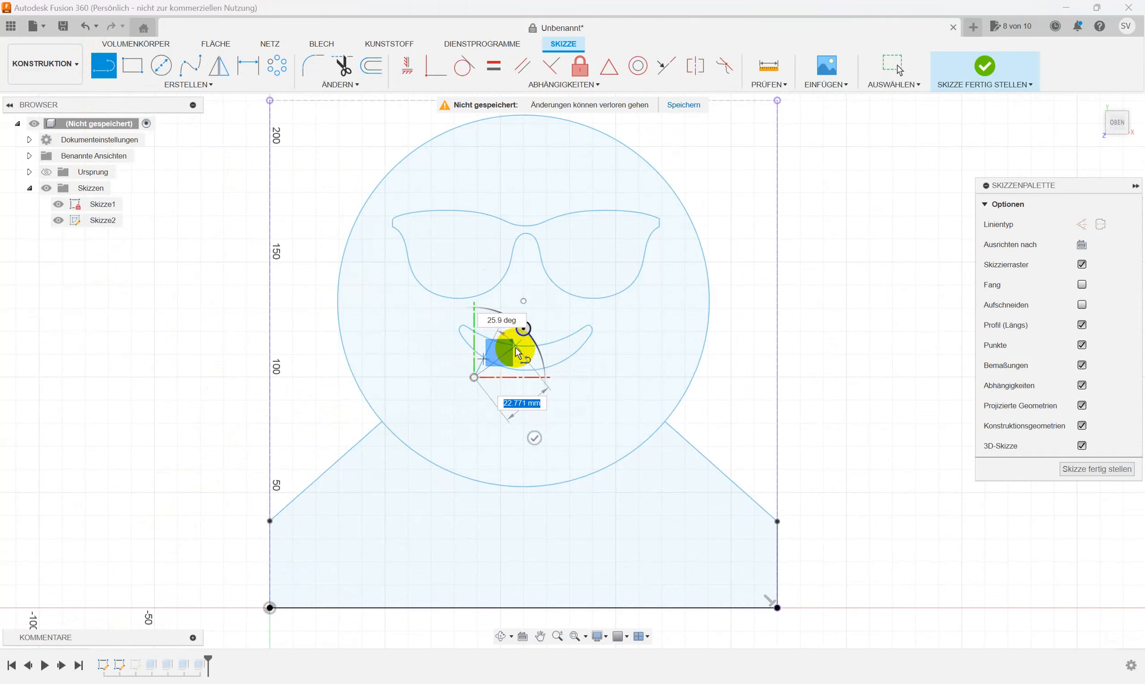
{"action": "left_click_drag", "start_coordinate": [516, 352], "coordinate": [557, 345]}
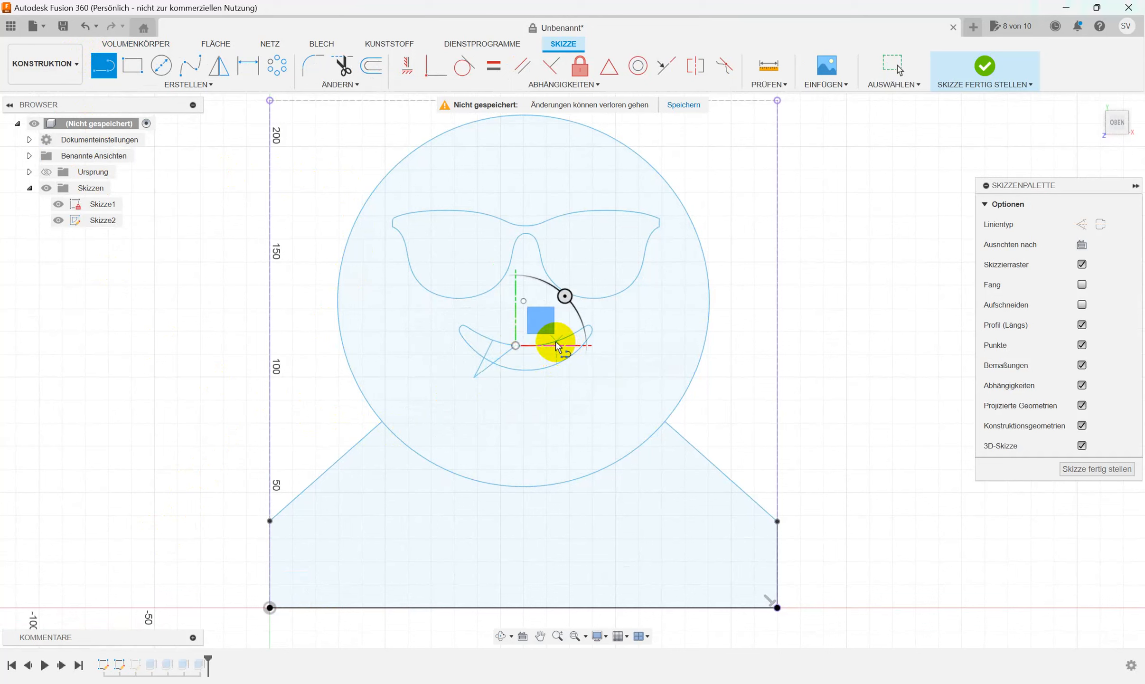
- Draw a matching right fang from the mouth's upper curve, with its inner edge about 17 mm long and its tip below the mouth
{"action": "left_click", "coordinate": [556, 341]}
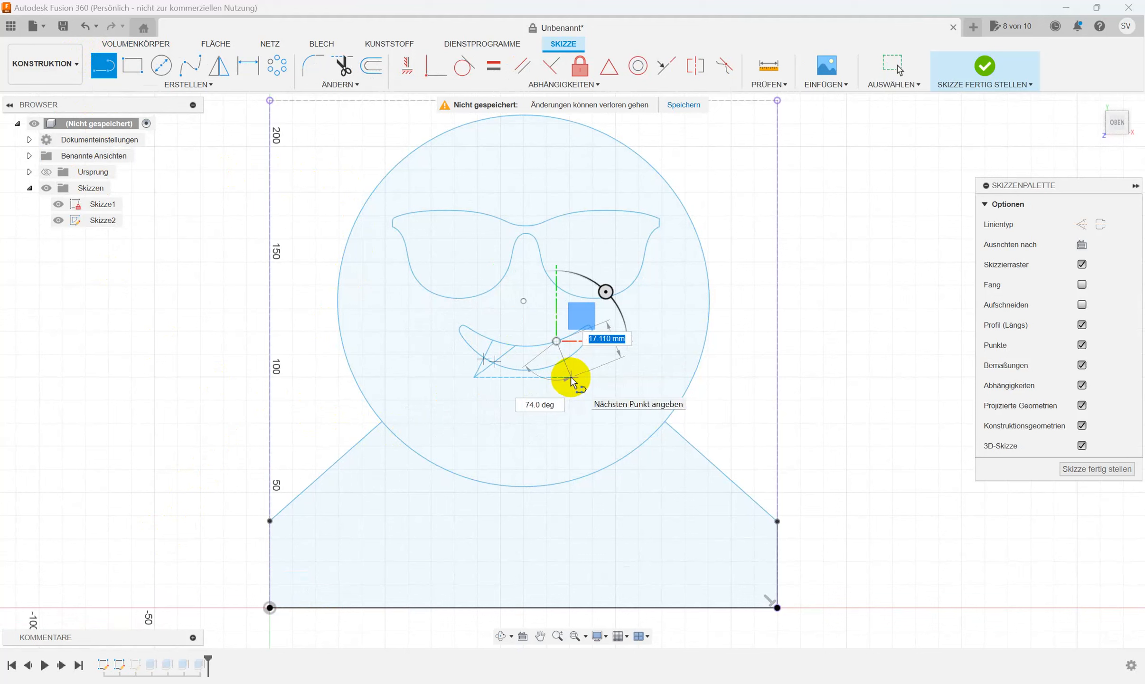
{"action": "left_click", "coordinate": [572, 378]}
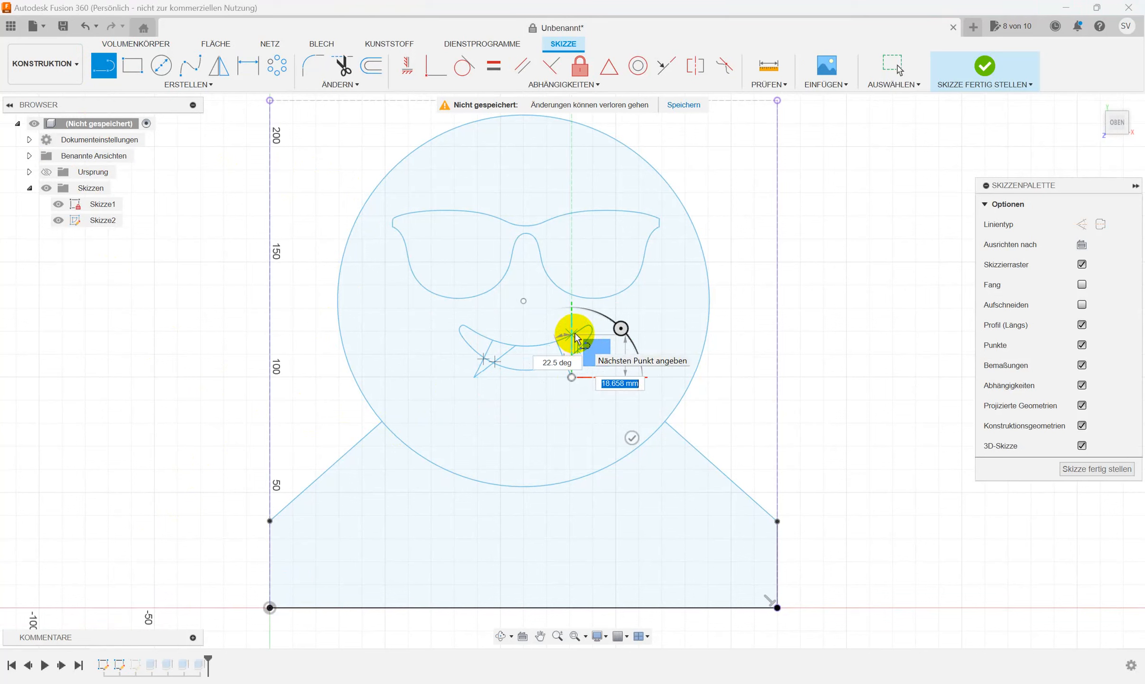
{"action": "left_click", "coordinate": [577, 337]}
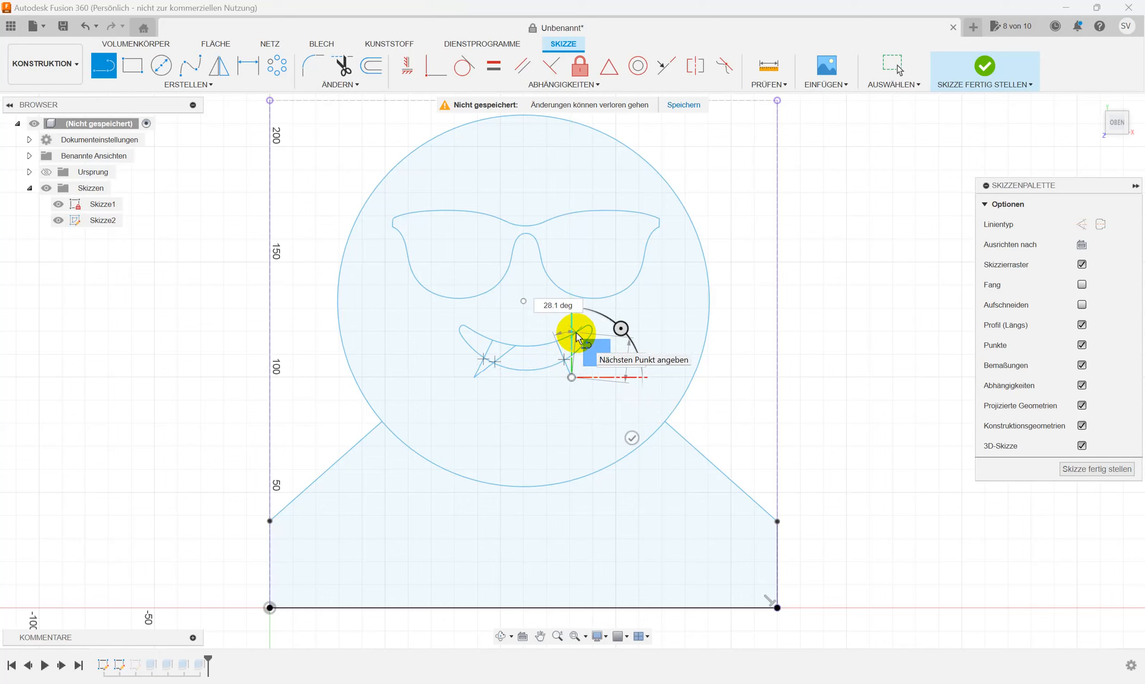
{"action": "left_click", "coordinate": [577, 332]}
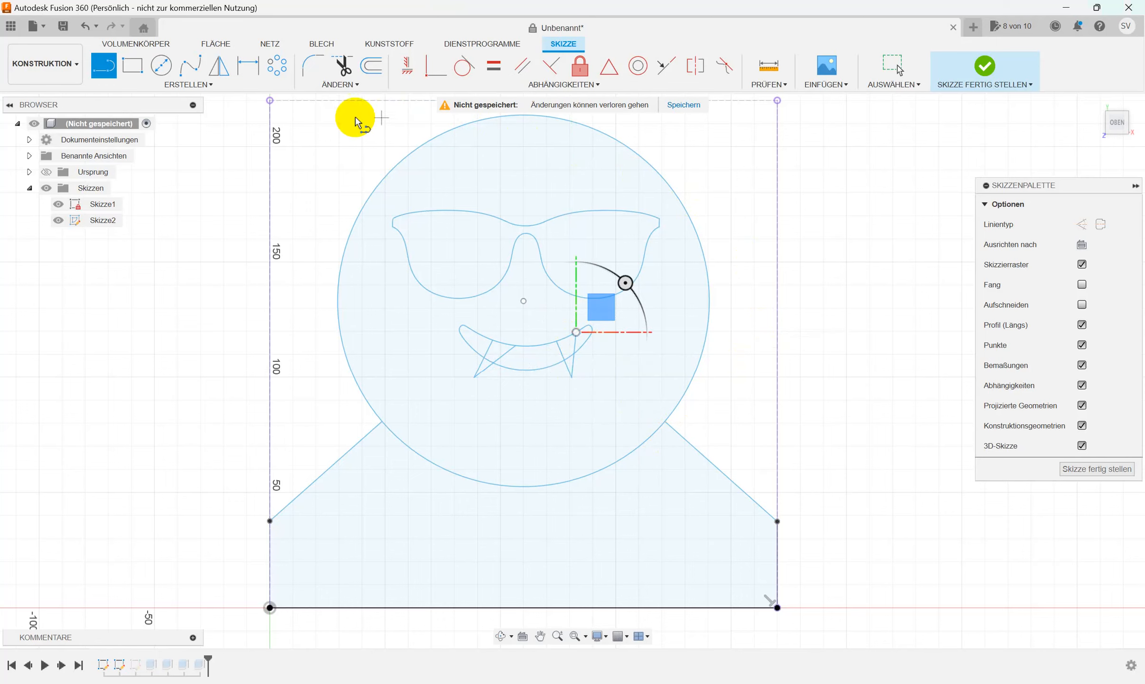
- Trim the mouth's lower curve where it crosses the inside of both fangs, and finish the sketch
{"action": "left_click", "coordinate": [344, 66]}
{"action": "scroll", "coordinate": [835, 332], "scroll_direction": "up", "scroll_amount": 5}
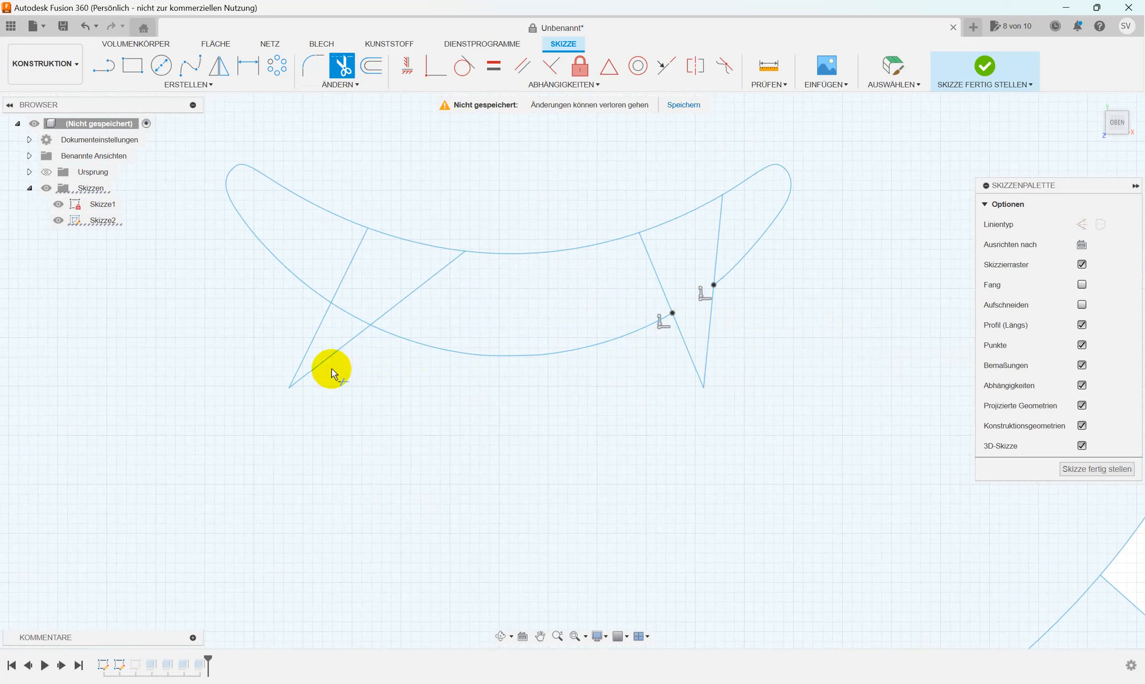
{"action": "left_click", "coordinate": [350, 316]}
{"action": "scroll", "coordinate": [476, 436], "scroll_direction": "down", "scroll_amount": 5}
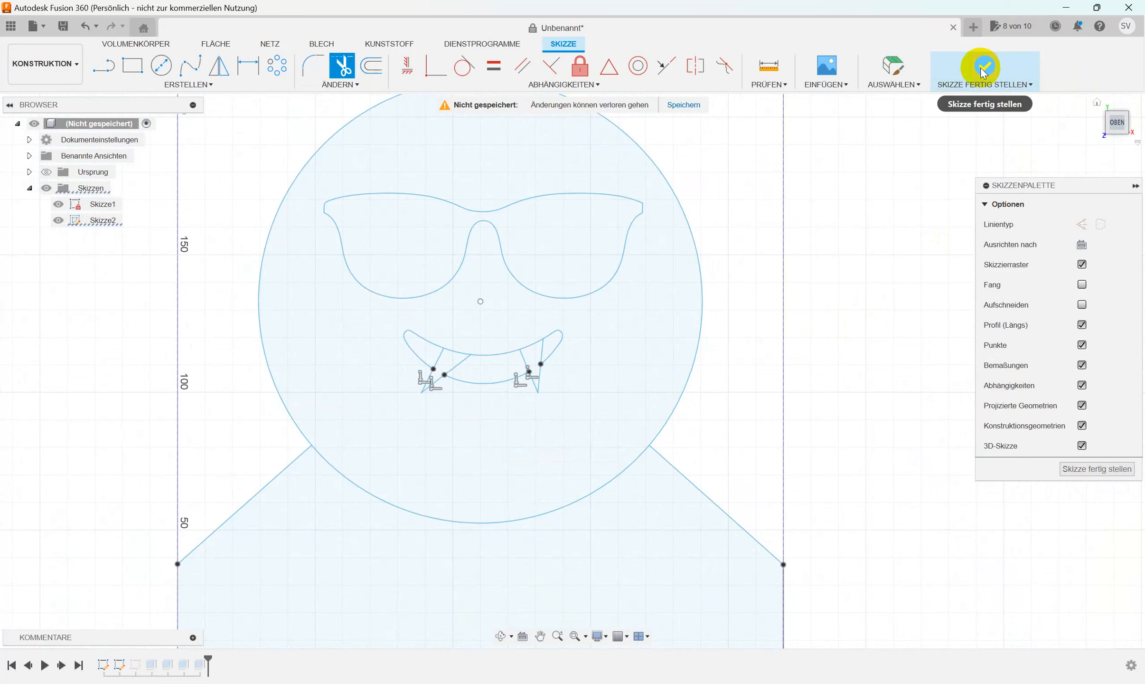
{"action": "left_click", "coordinate": [1006, 88]}
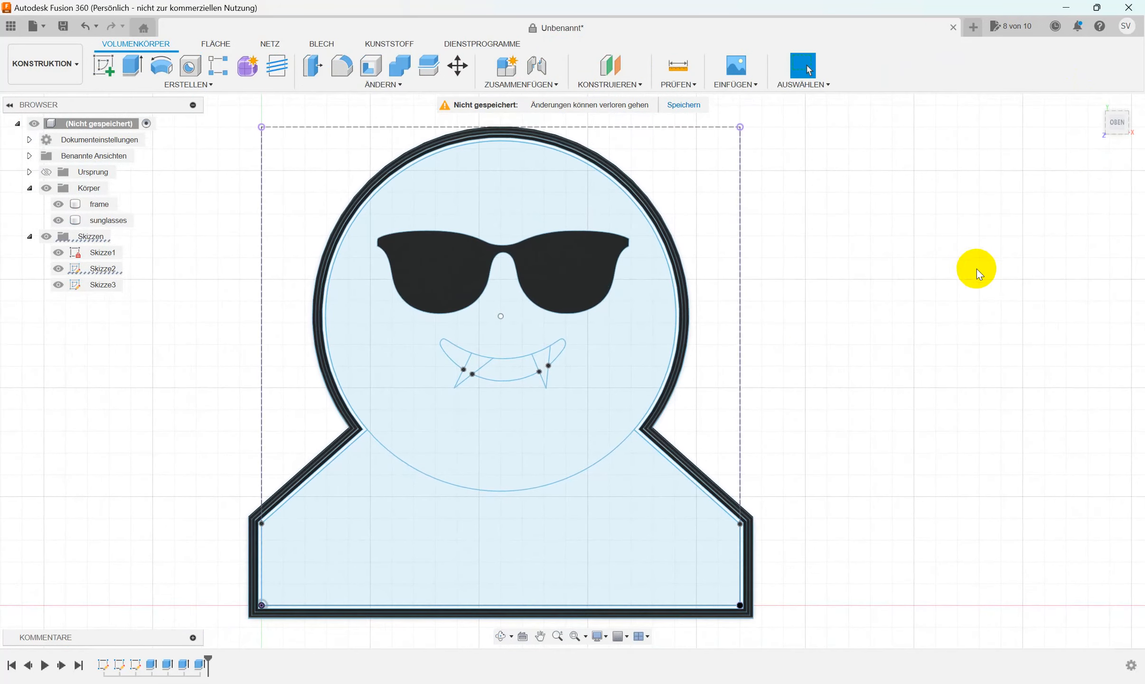
- Extrude the three mouth regions between and outside the fangs by 0.2 mm as new bodies
{"action": "right_click", "coordinate": [837, 334]}
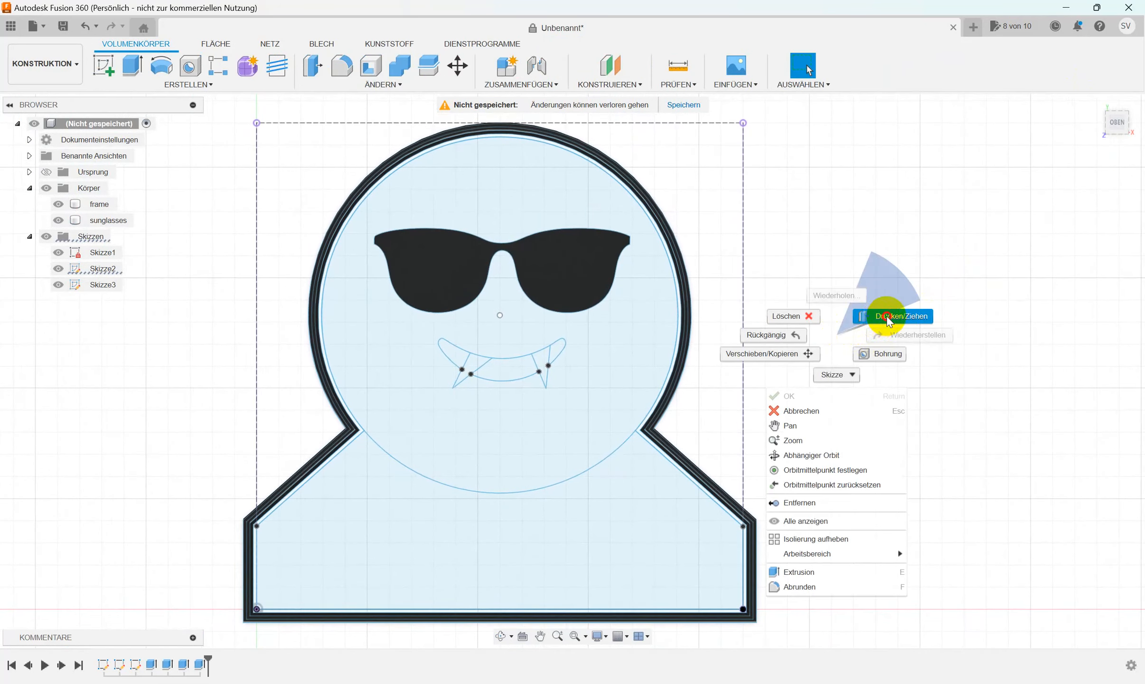
{"action": "left_click", "coordinate": [882, 316]}
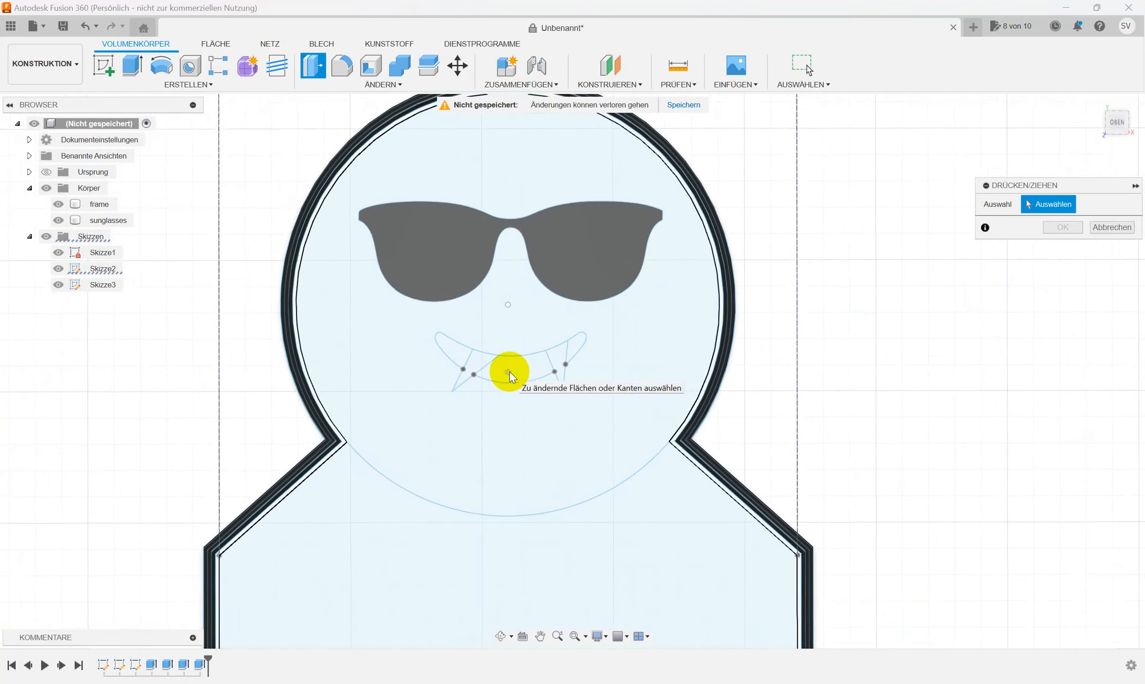
{"action": "scroll", "coordinate": [509, 372], "scroll_direction": "up", "scroll_amount": 3}
{"action": "left_click", "coordinate": [545, 368]}
{"action": "key", "text": "e"}
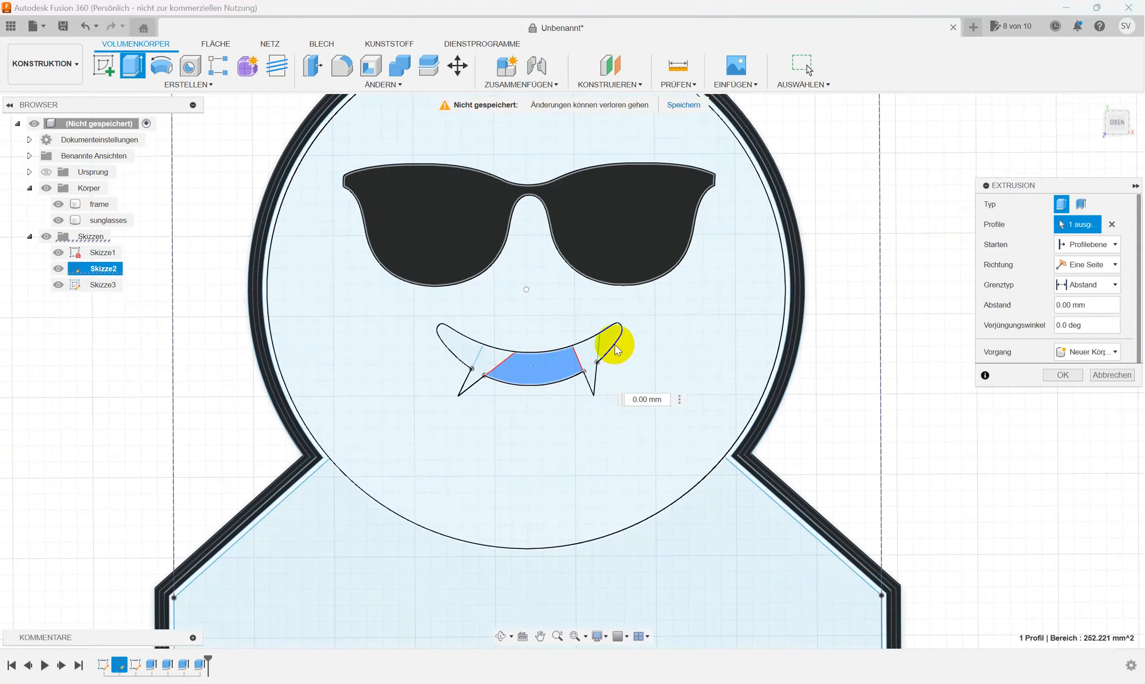
{"action": "left_click", "coordinate": [602, 355]}
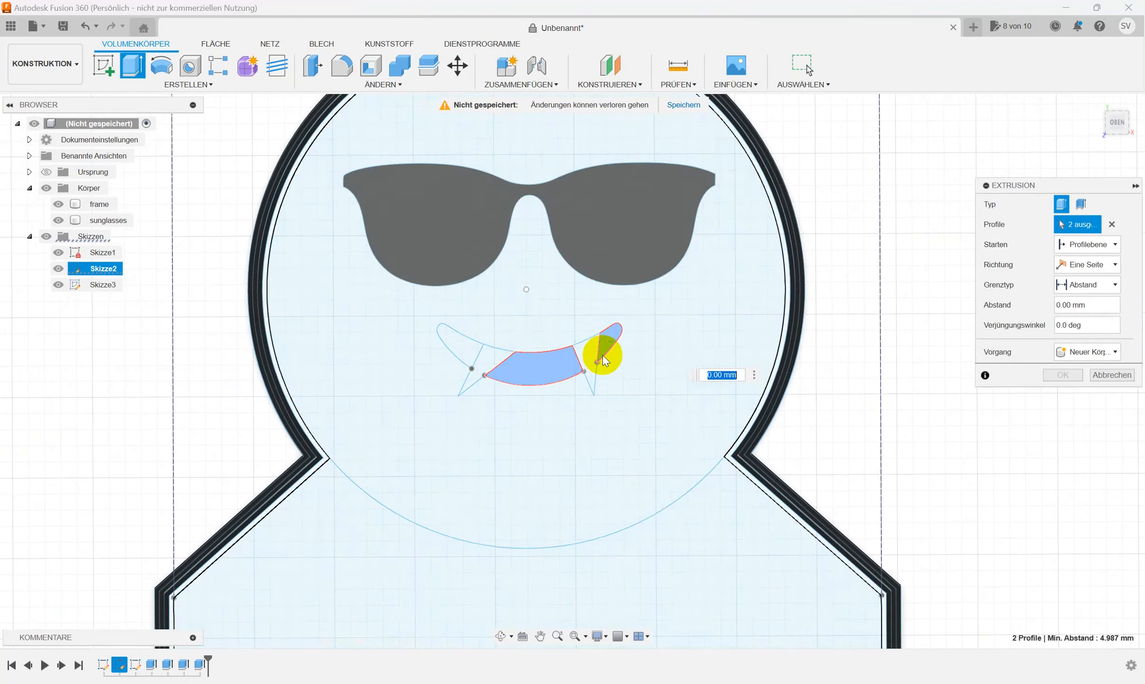
{"action": "left_click", "coordinate": [453, 340]}
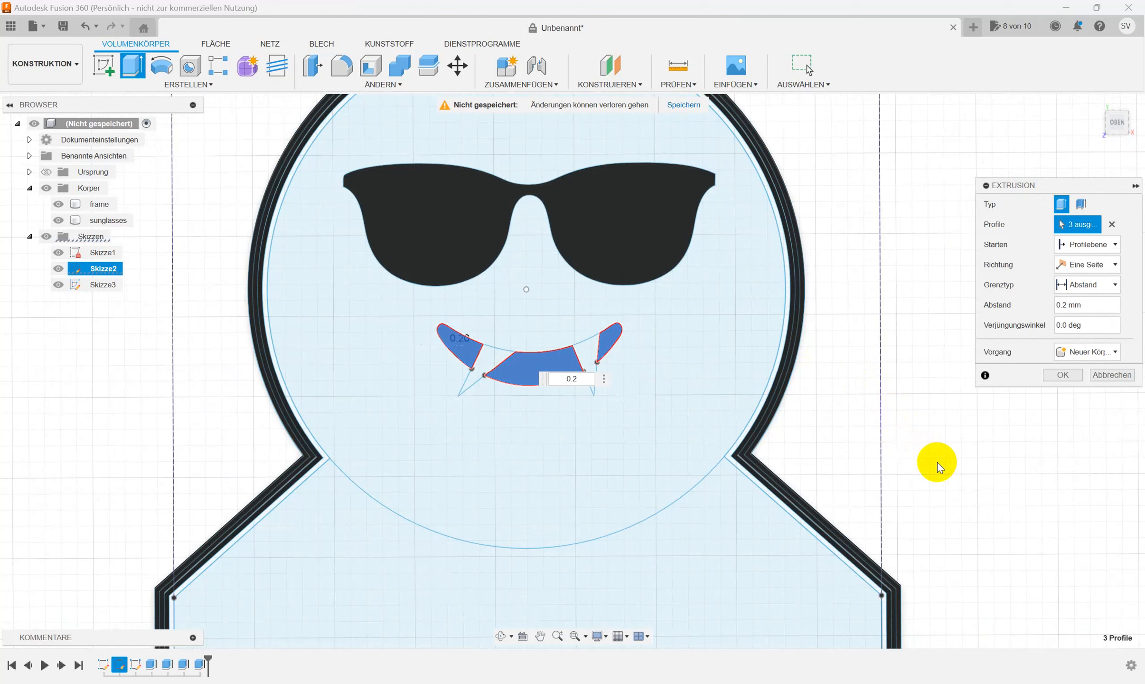
{"action": "key", "text": "Return"}
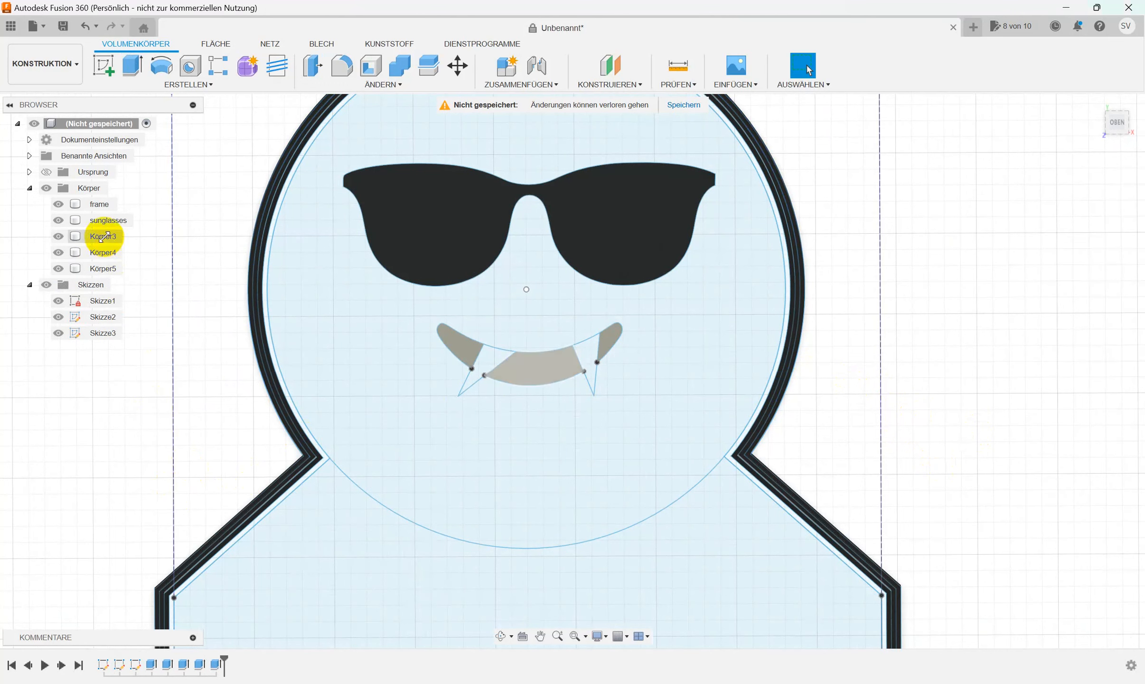
- Create a new group under the bodies folder and name it mouth
{"action": "right_click", "coordinate": [95, 189]}
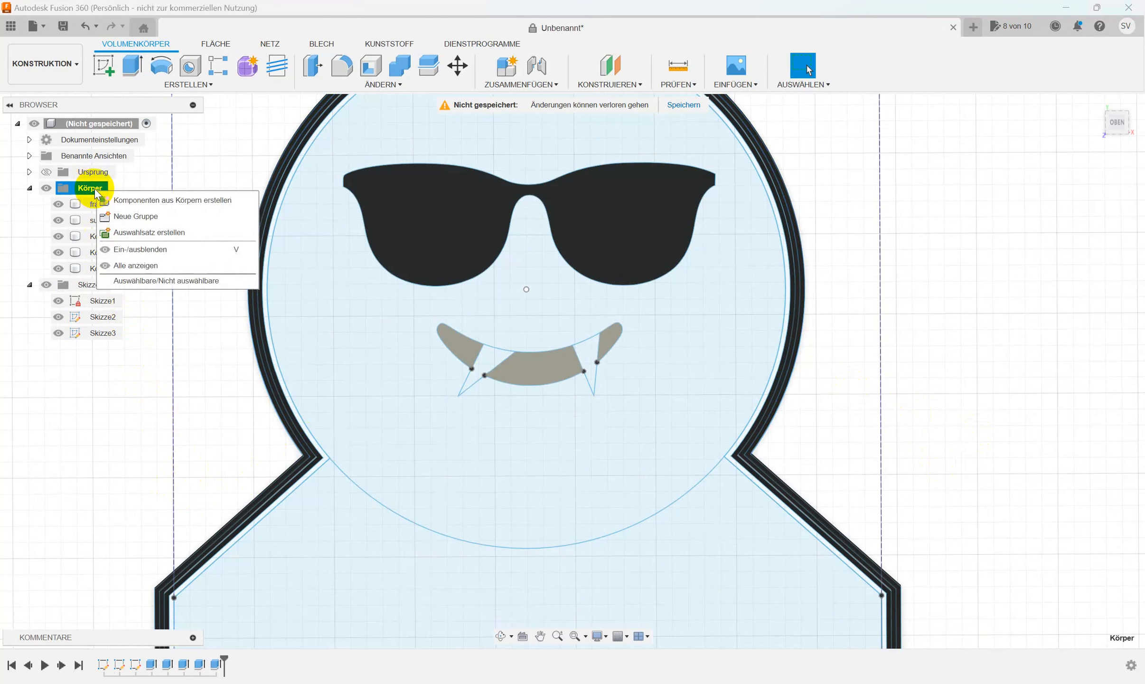
{"action": "left_click", "coordinate": [134, 212]}
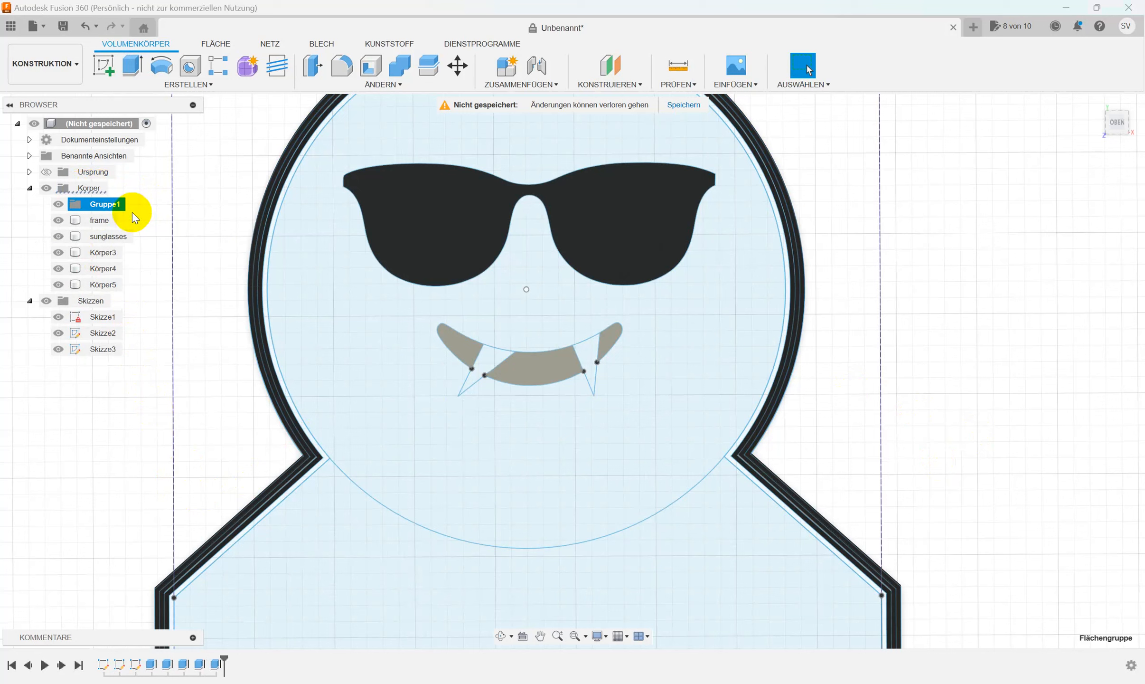
{"action": "right_click", "coordinate": [102, 205]}
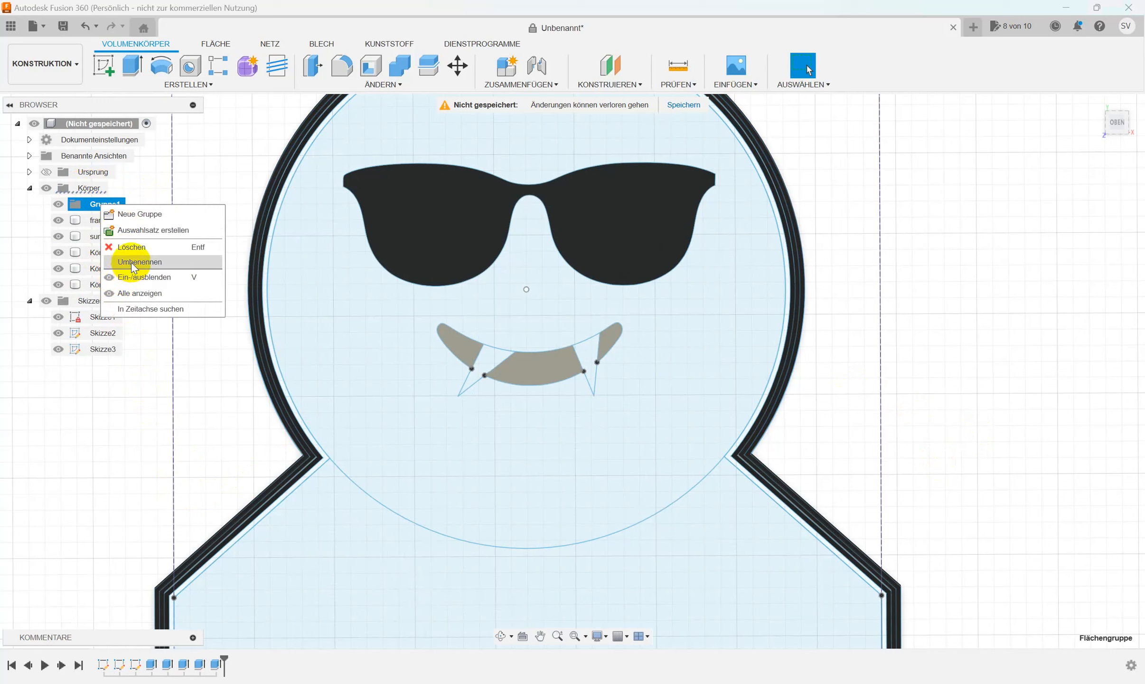
{"action": "left_click", "coordinate": [130, 262]}
{"action": "type", "text": "mouth"}
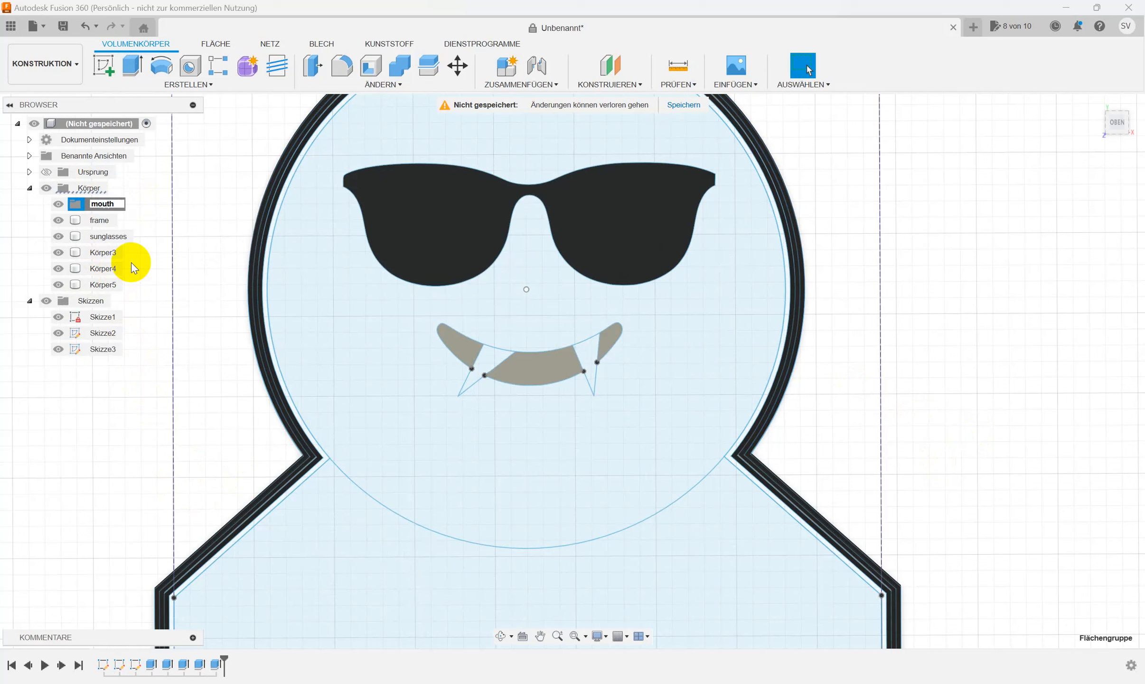
{"action": "key", "text": "Return"}
- Move the three extruded mouth bodies into the mouth group
{"action": "left_click", "coordinate": [106, 254]}
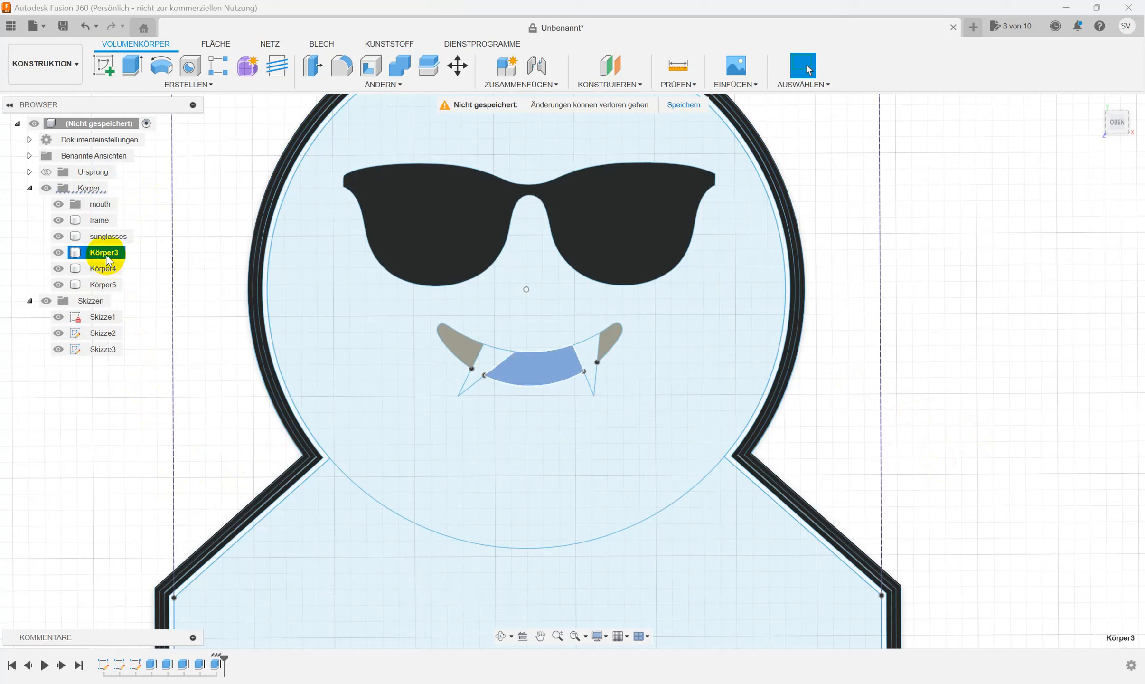
{"action": "left_click", "coordinate": [107, 288], "text": "shift"}
{"action": "left_click_drag", "start_coordinate": [107, 251], "coordinate": [101, 205]}
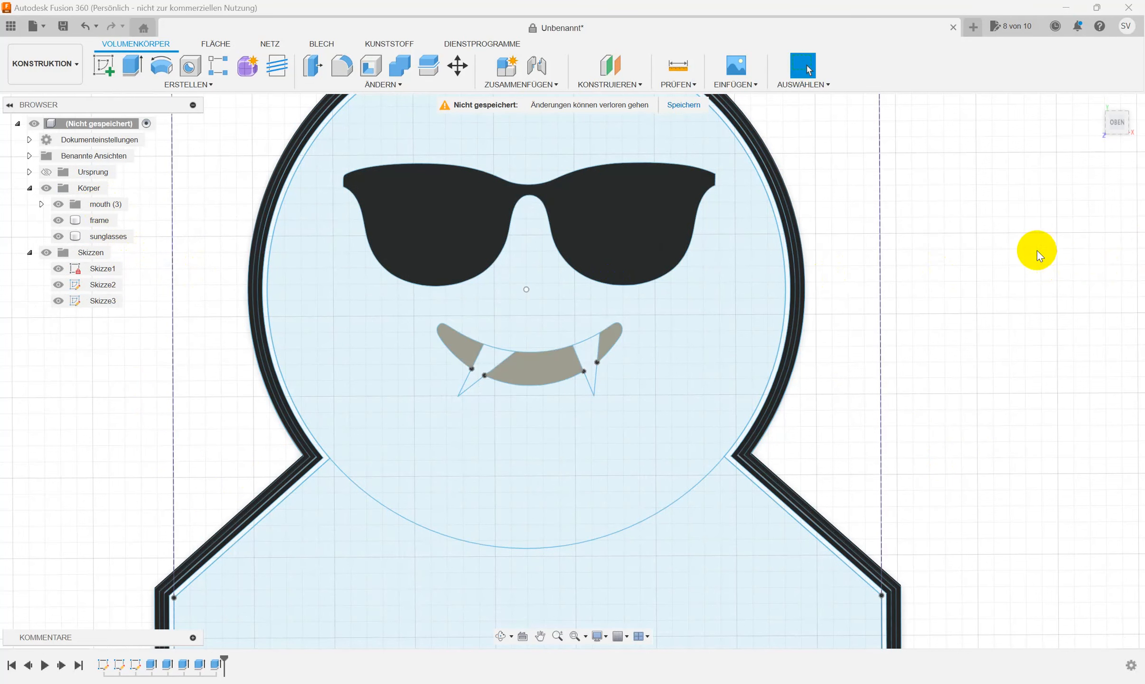
- Apply the red rough powder coat to all three bodies in the mouth group and close the appearance settings
{"action": "key", "text": "a"}
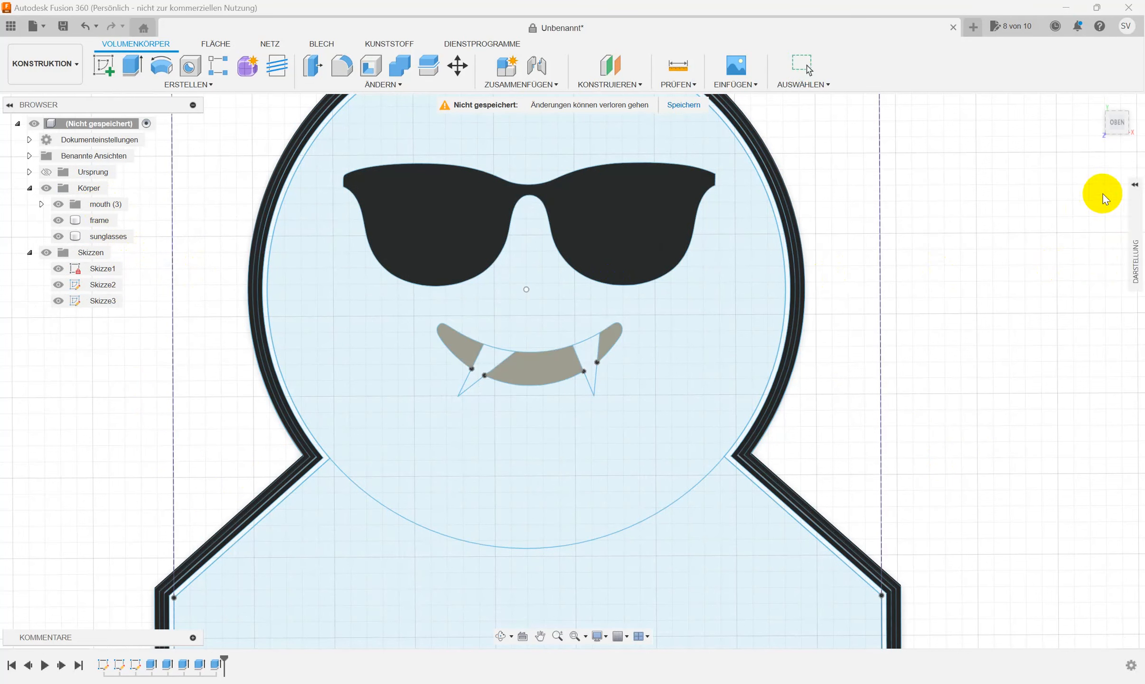
{"action": "left_click", "coordinate": [1135, 185]}
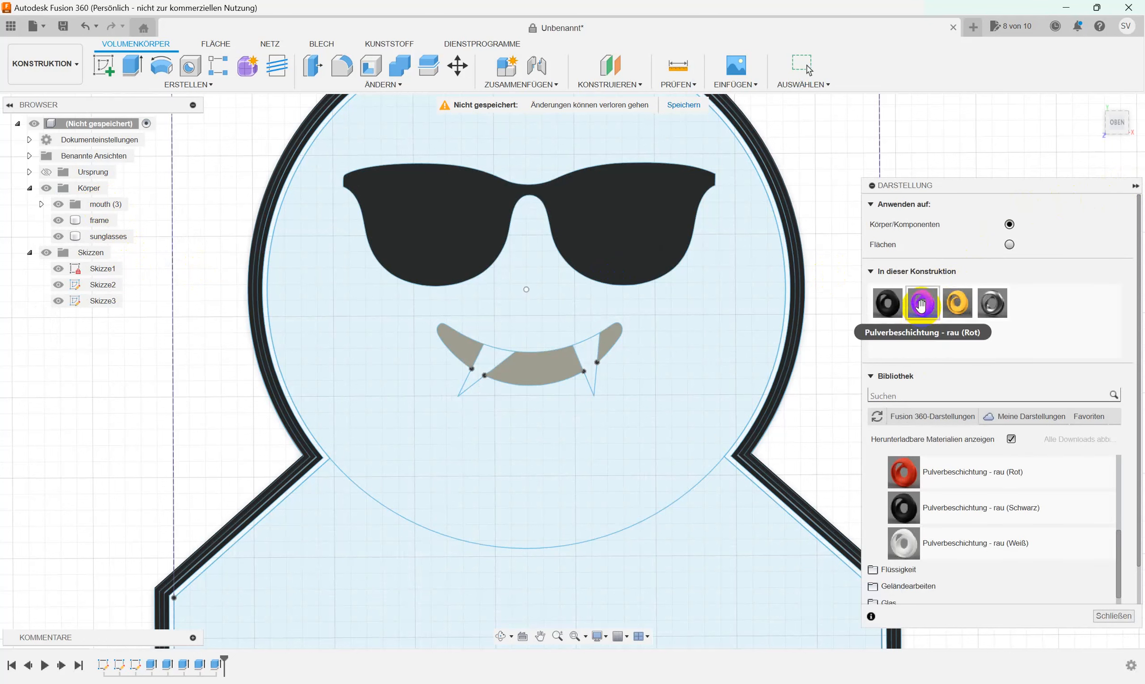
{"action": "left_click", "coordinate": [41, 204]}
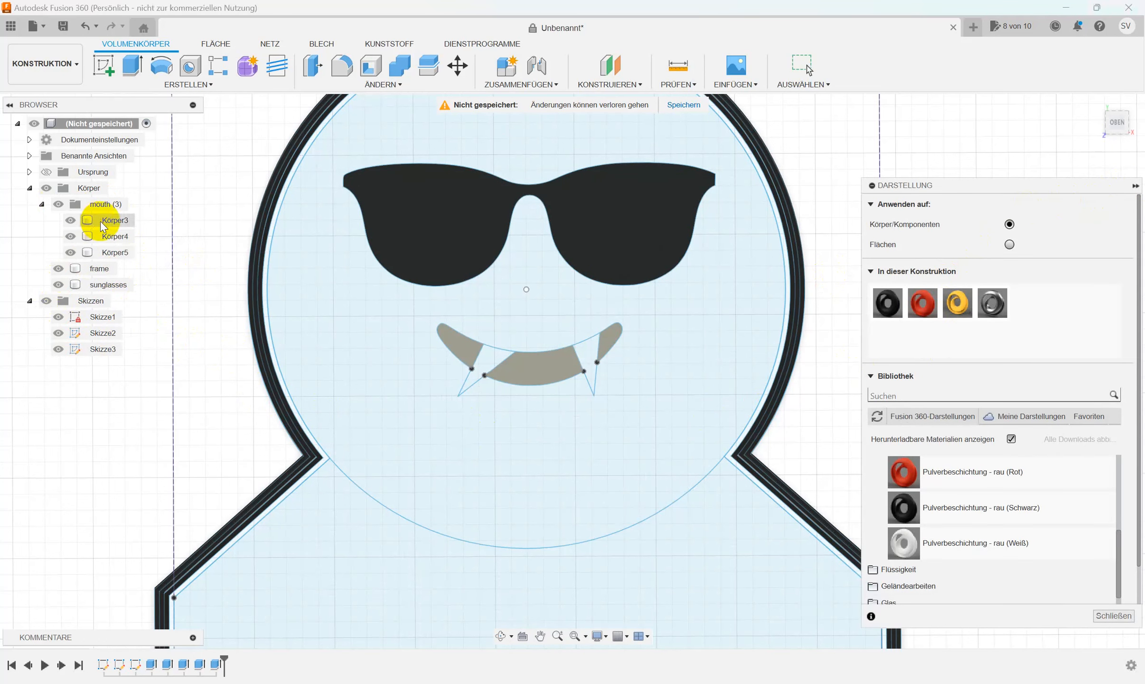
{"action": "left_click", "coordinate": [101, 221]}
{"action": "left_click", "coordinate": [108, 252], "text": "shift"}
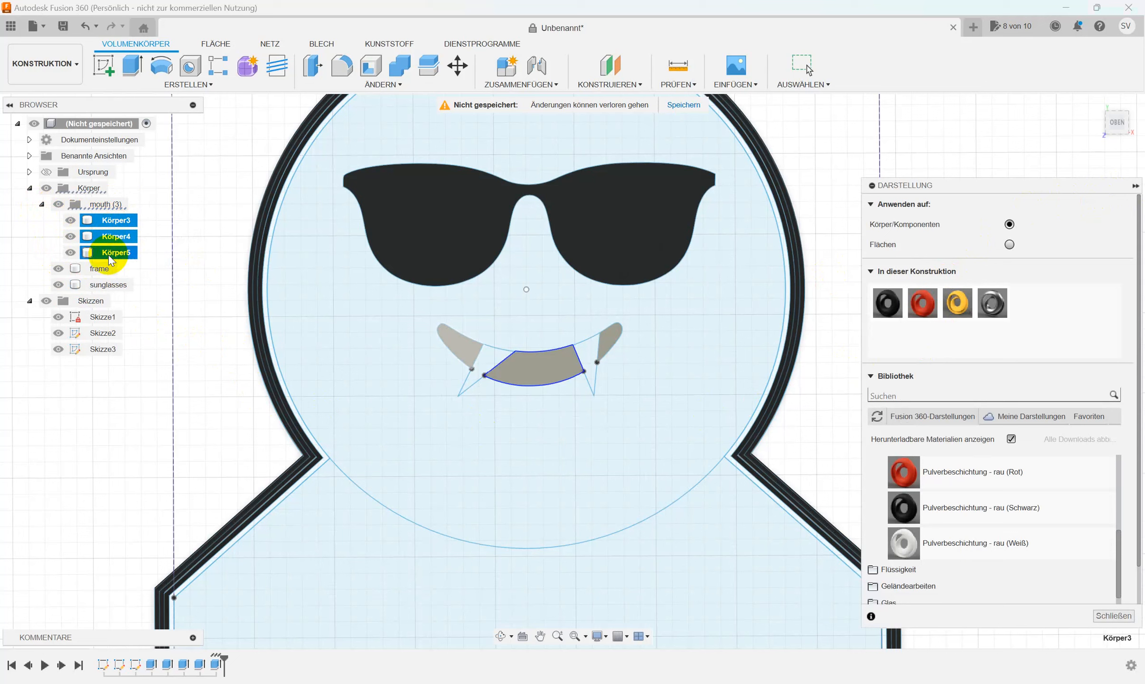
{"action": "left_click_drag", "start_coordinate": [922, 302], "coordinate": [109, 226]}
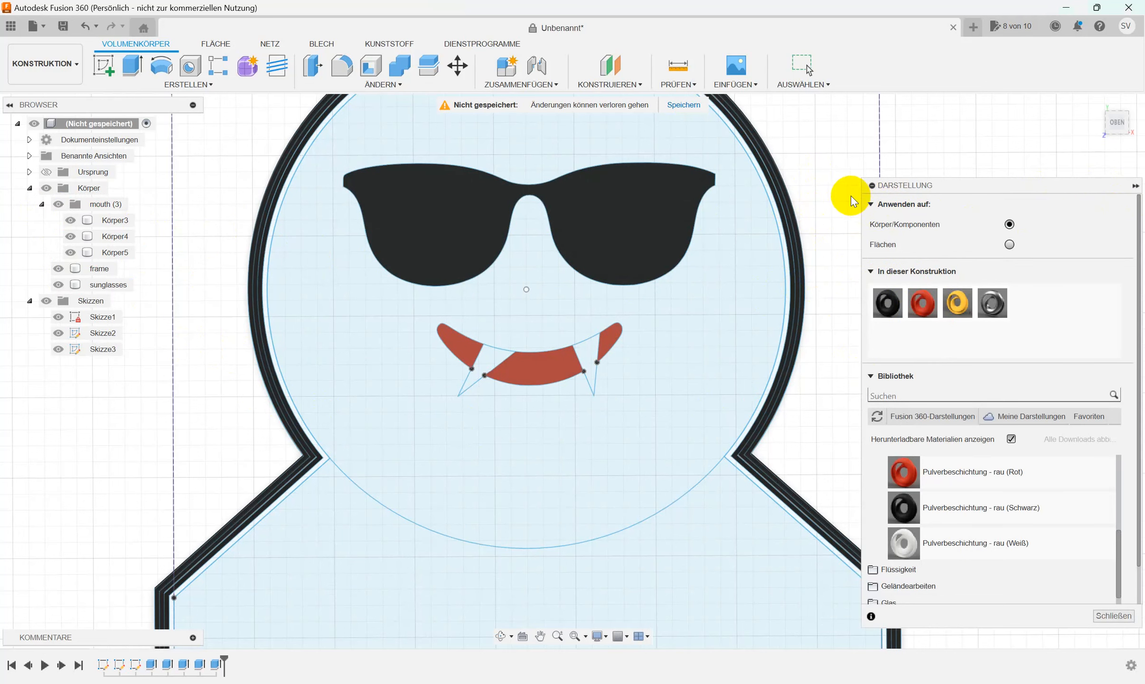
{"action": "right_click", "coordinate": [831, 195]}
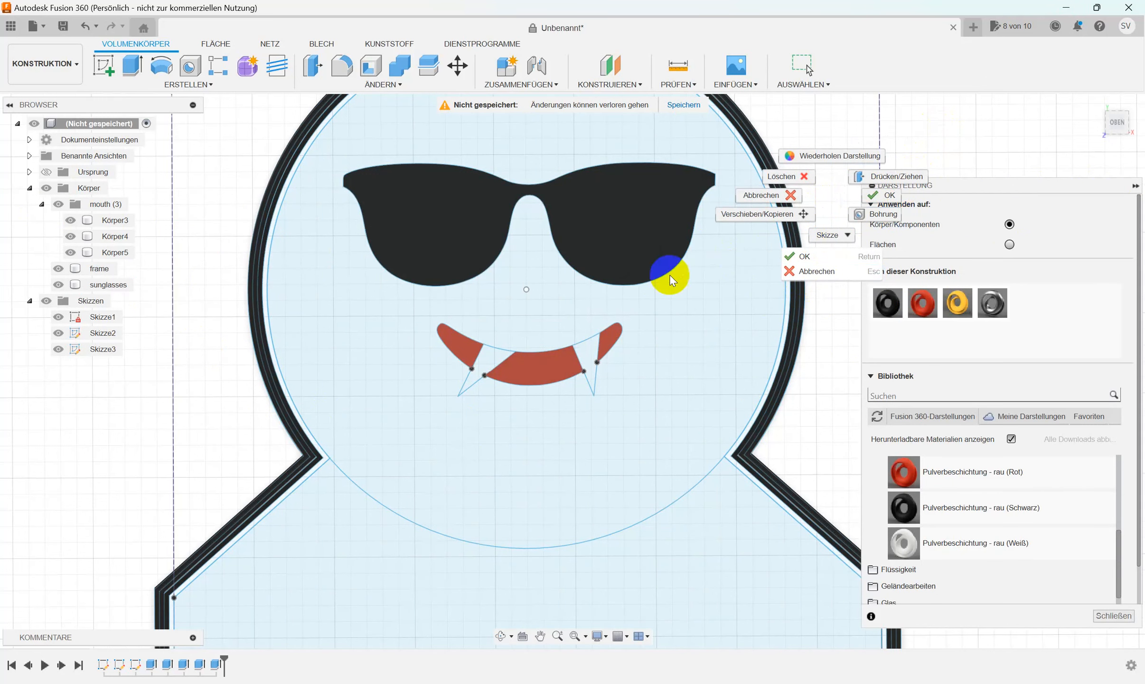
{"action": "left_click", "coordinate": [584, 354]}
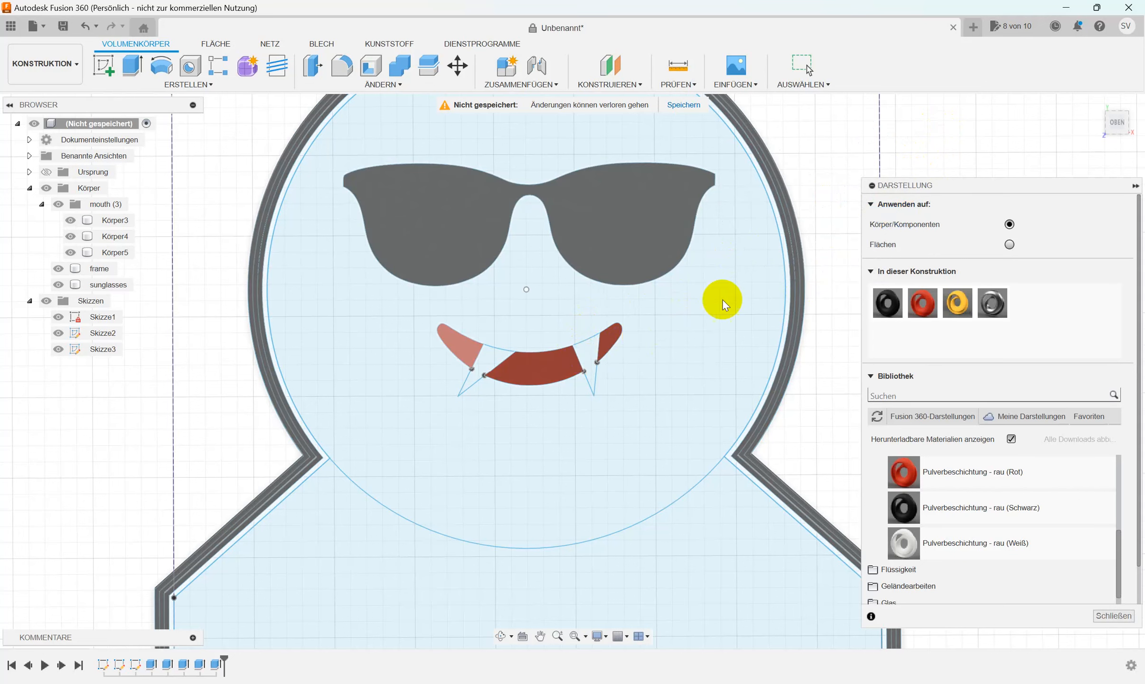
{"action": "right_click", "coordinate": [589, 355]}
{"action": "left_click", "coordinate": [640, 354]}
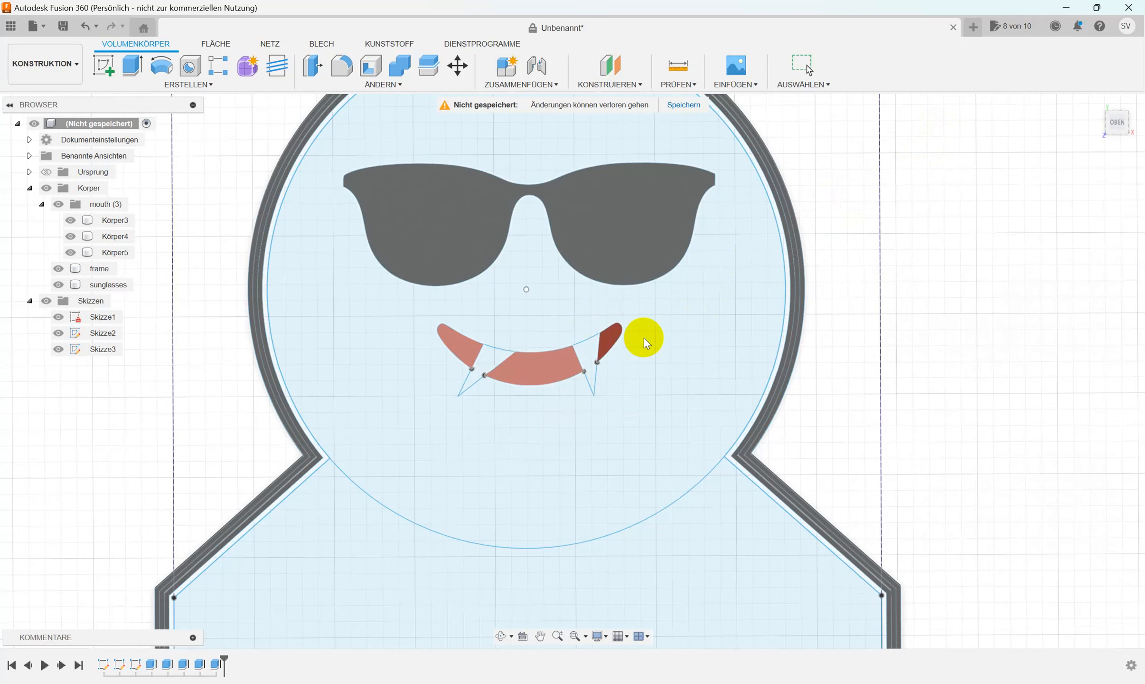
- Extrude both fang profiles by 0.2 mm as new bodies separate from the mouth
{"action": "key", "text": "e"}
{"action": "left_click", "coordinate": [589, 355]}
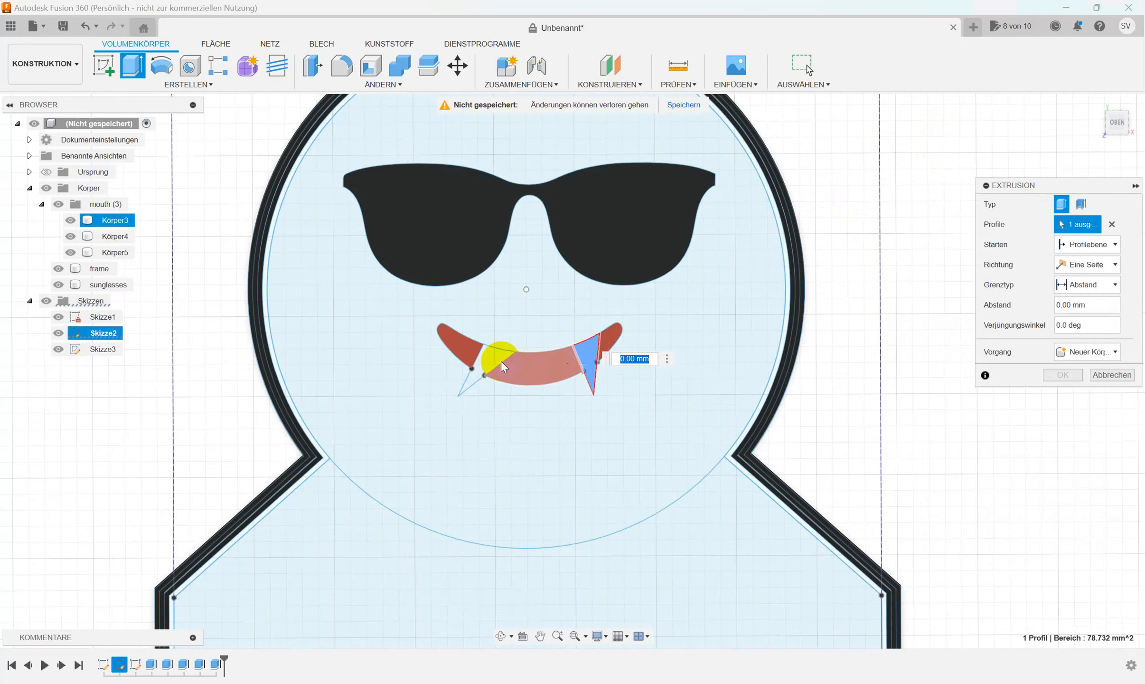
{"action": "left_click", "coordinate": [496, 360]}
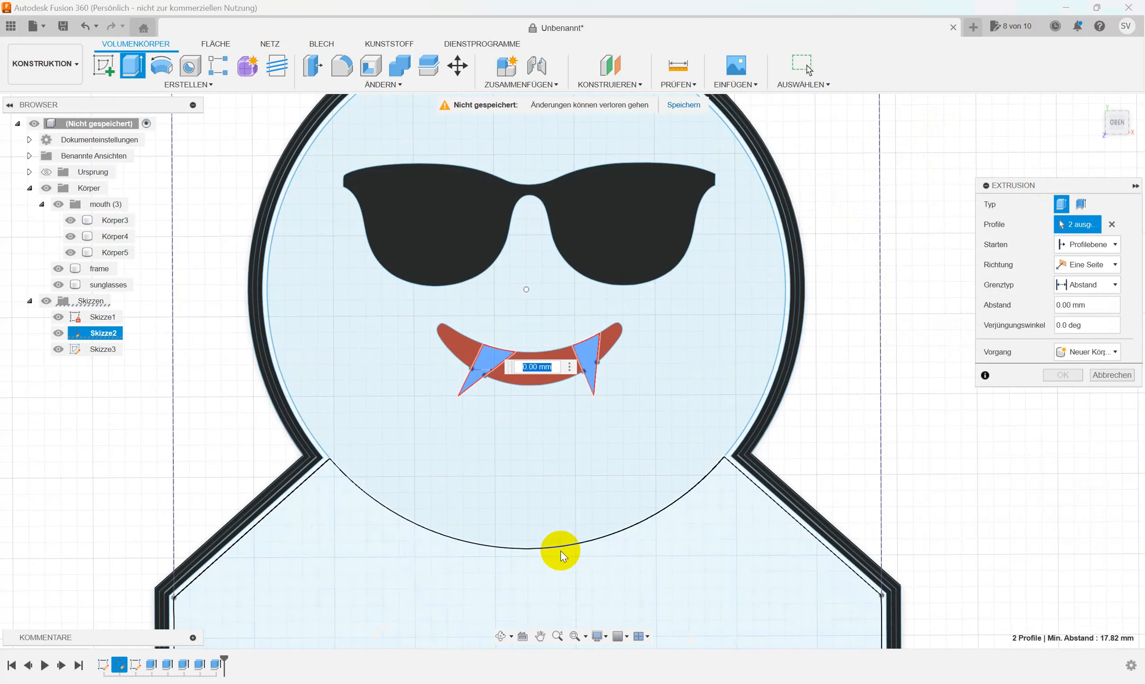
{"action": "type", "text": "0.2"}
{"action": "key", "text": "Return"}
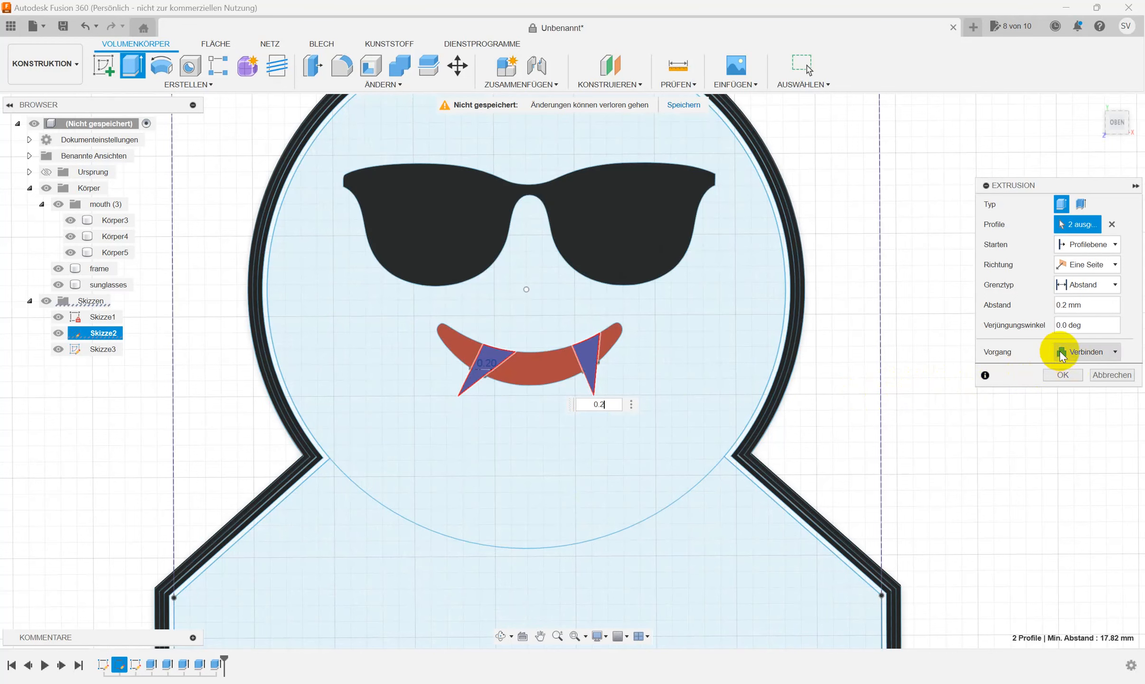
{"action": "left_click", "coordinate": [1101, 350]}
{"action": "left_click", "coordinate": [1073, 409]}
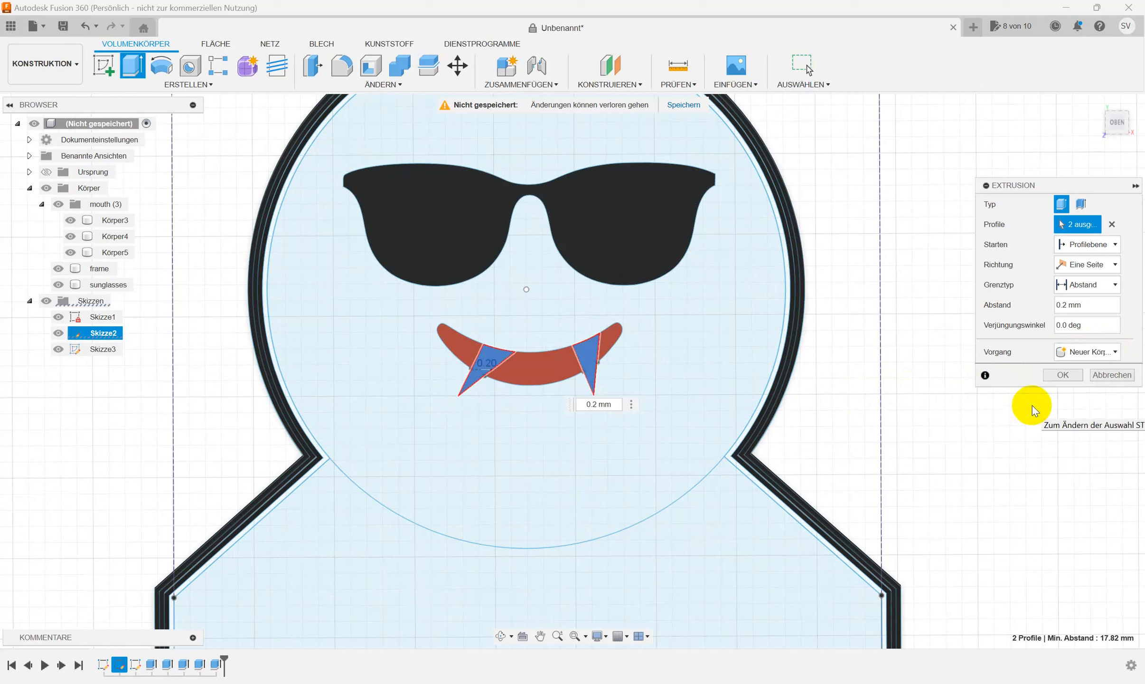
{"action": "left_click", "coordinate": [1062, 375]}
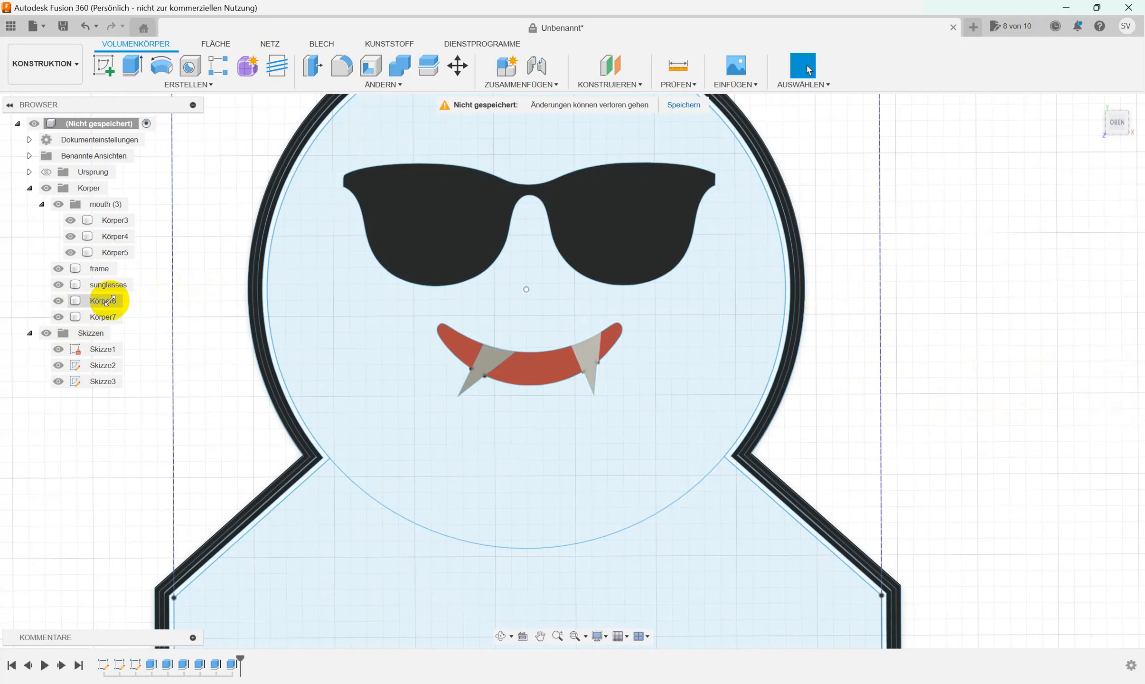
- Rename the right fang body as teeth1 and the left fang body as teeth2
{"action": "right_click", "coordinate": [100, 301]}
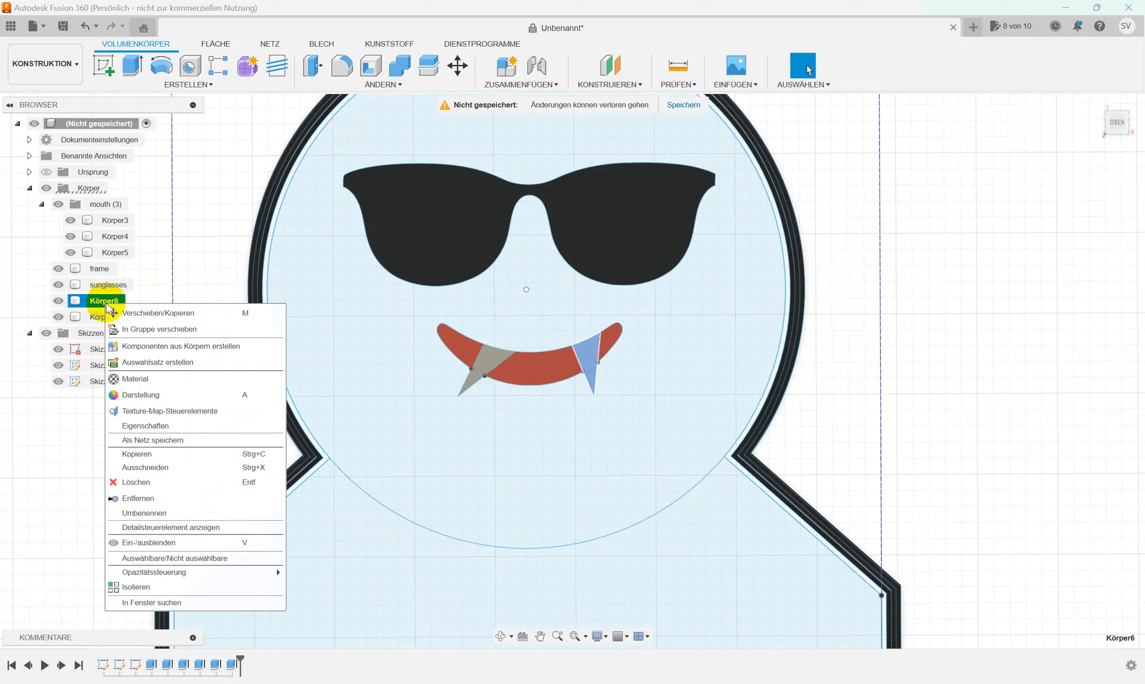
{"action": "left_click", "coordinate": [145, 514]}
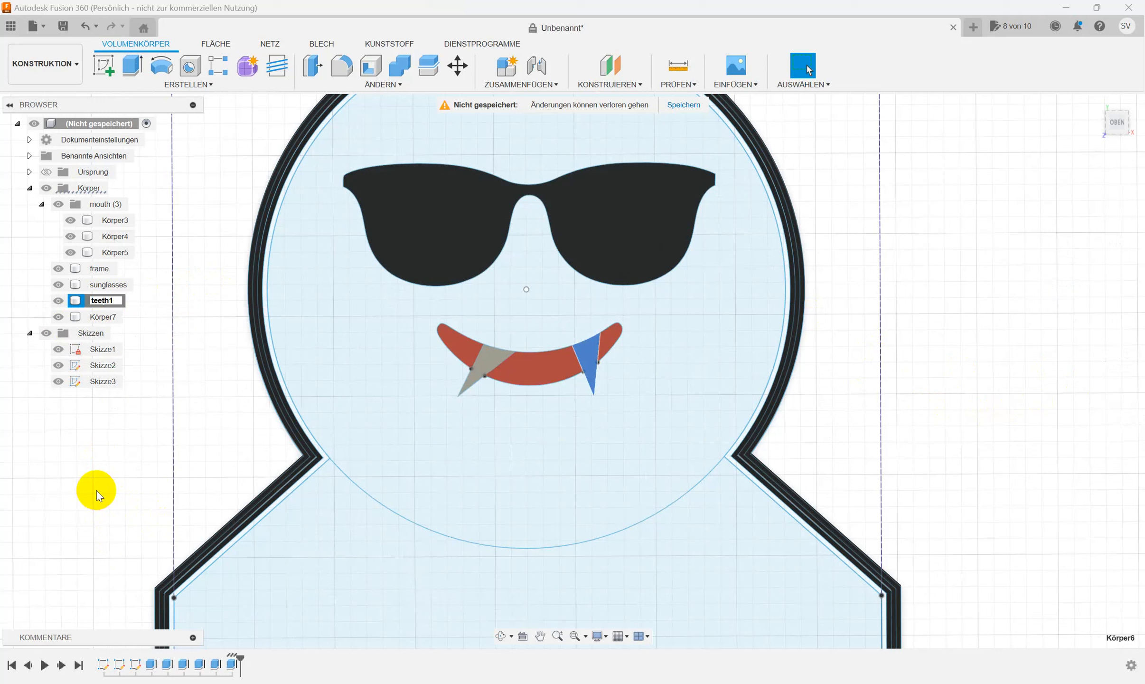
{"action": "right_click", "coordinate": [105, 316]}
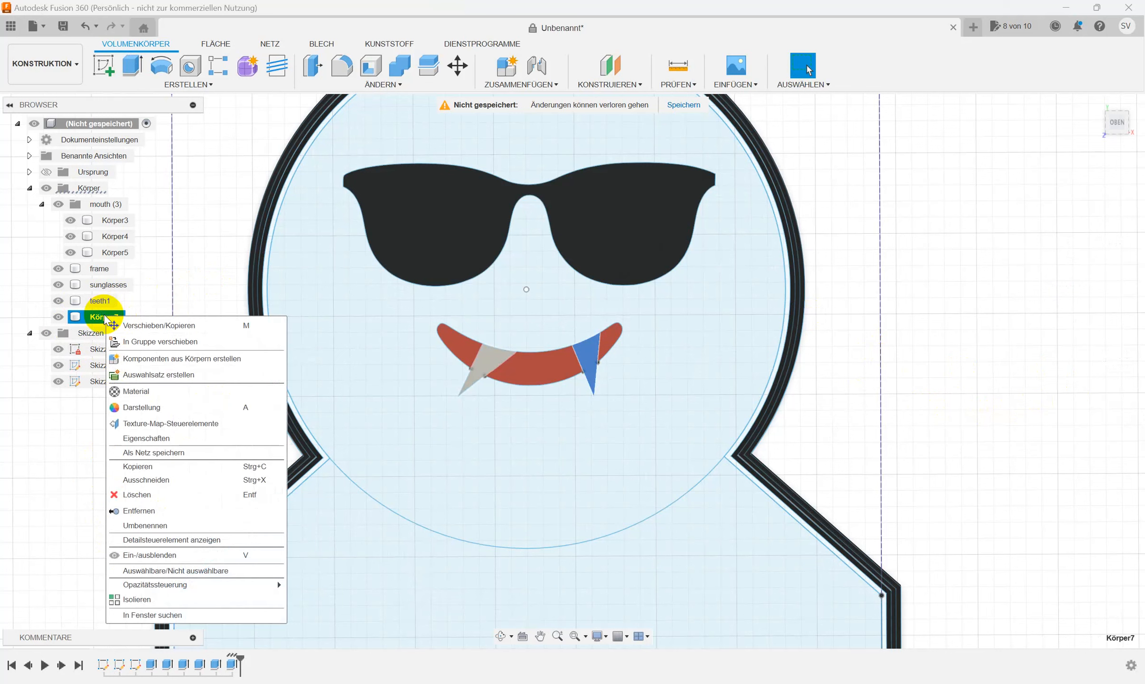
{"action": "left_click", "coordinate": [144, 526]}
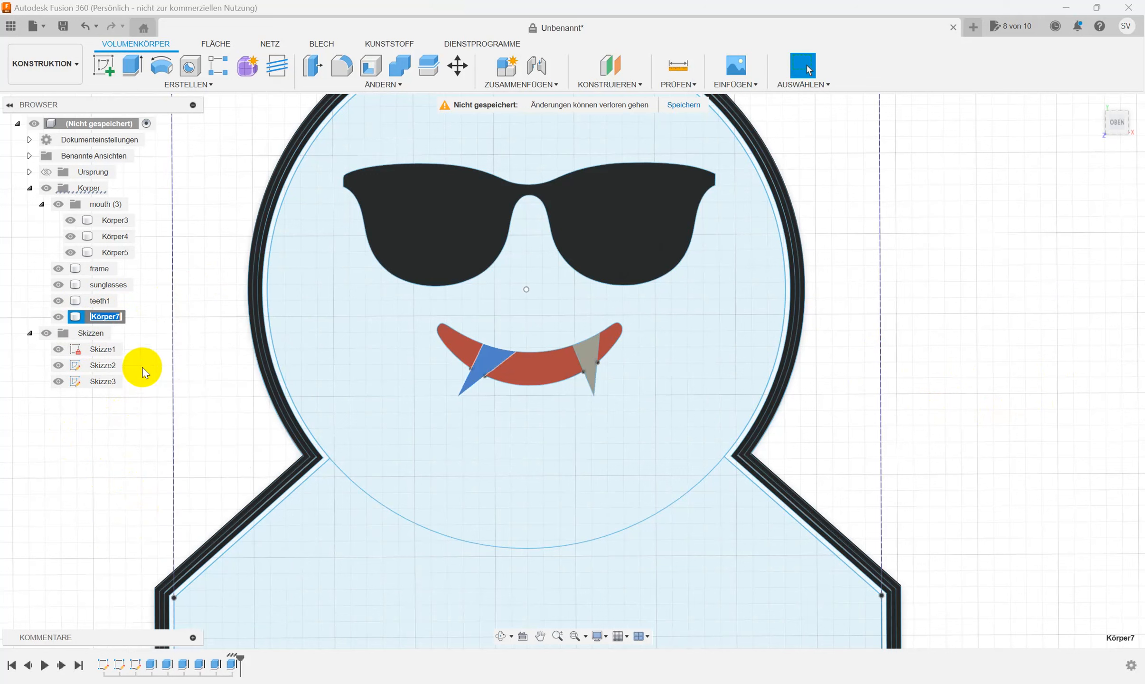
{"action": "type", "text": "teeth2"}
{"action": "key", "text": "Return"}
{"action": "left_click", "coordinate": [971, 360]}
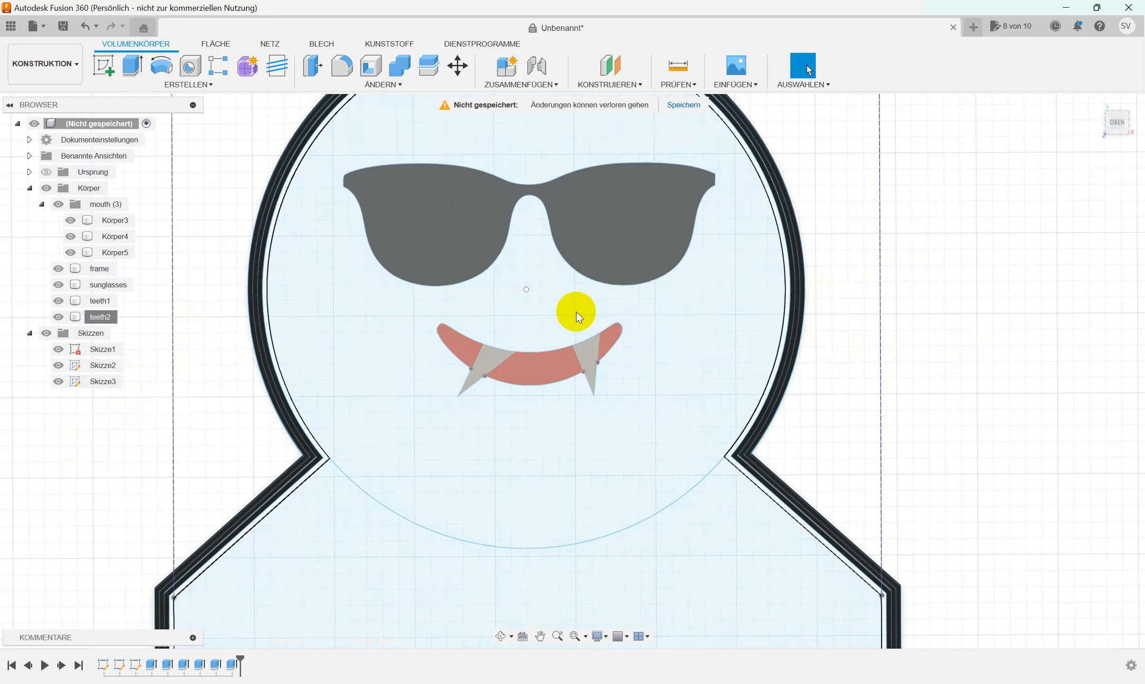
- Apply the white rough powder coat to the teeth1 and teeth2 bodies
{"action": "left_click", "coordinate": [110, 300]}
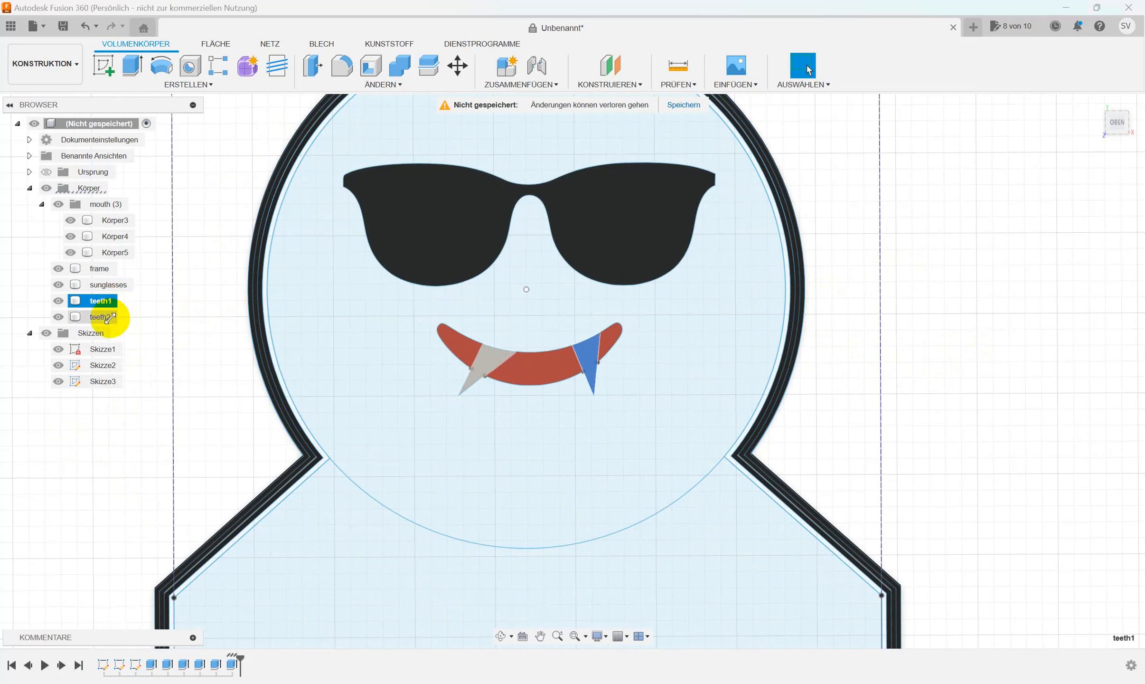
{"action": "left_click", "coordinate": [109, 317], "text": "ctrl"}
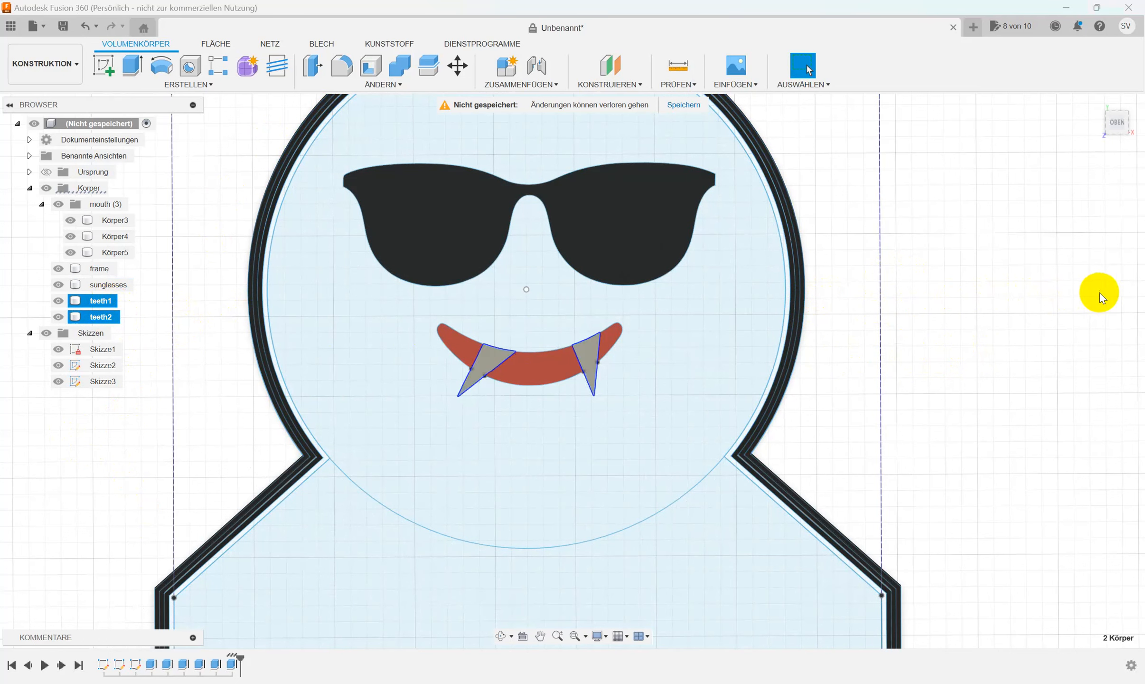
{"action": "key", "text": "a"}
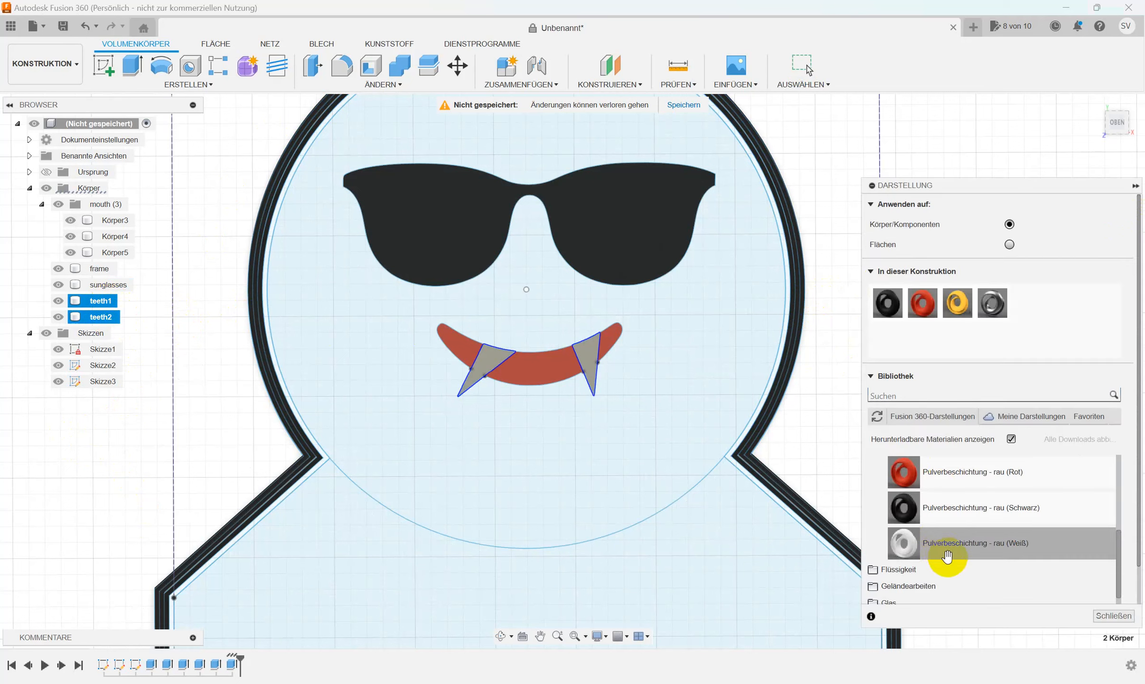
{"action": "left_click_drag", "start_coordinate": [951, 555], "coordinate": [122, 303]}
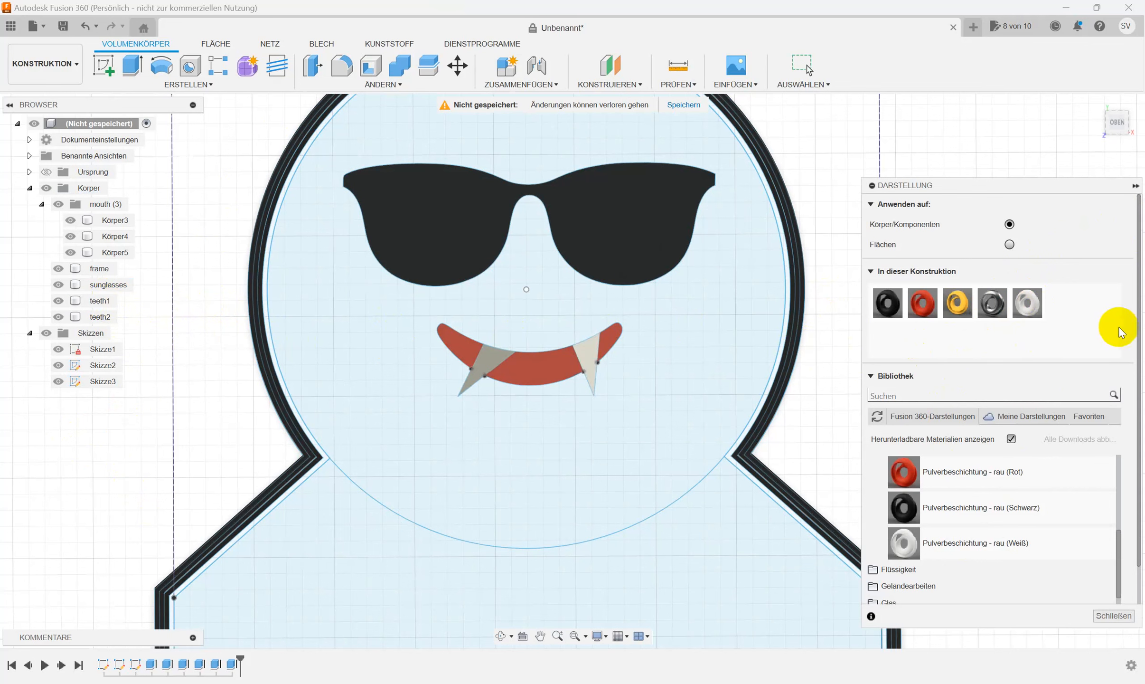
{"action": "left_click_drag", "start_coordinate": [1028, 302], "coordinate": [110, 316]}
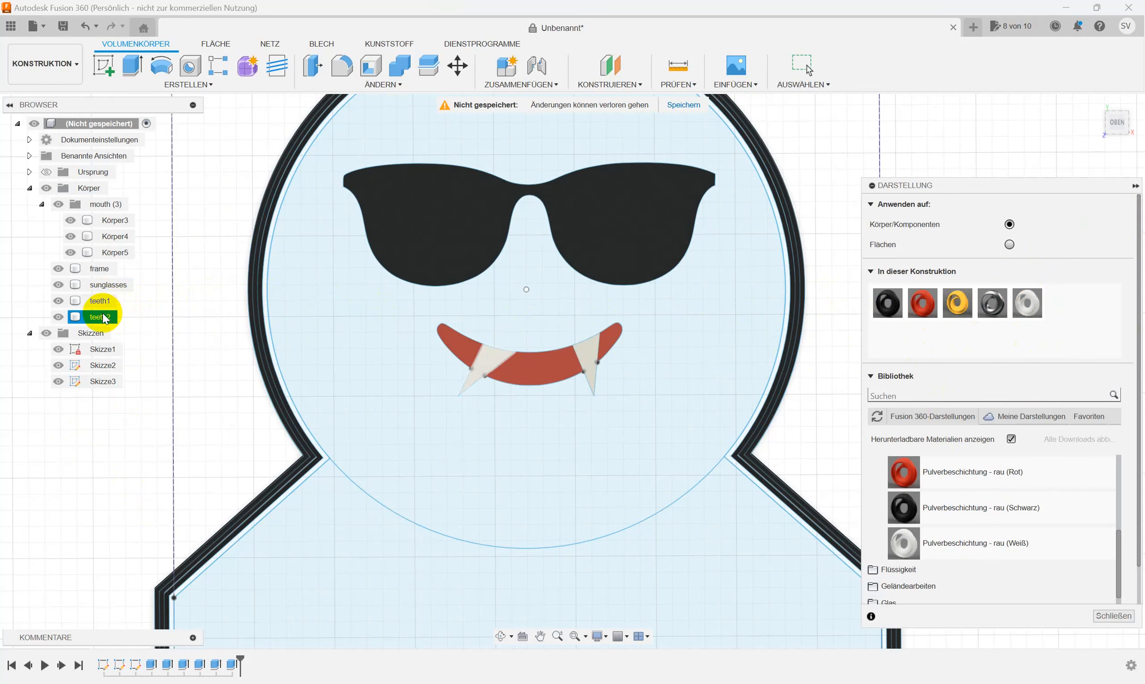
- Extrude the round face profile around the sunglasses and mouth by 0.2 mm as a new body
{"action": "left_click", "coordinate": [1135, 184]}
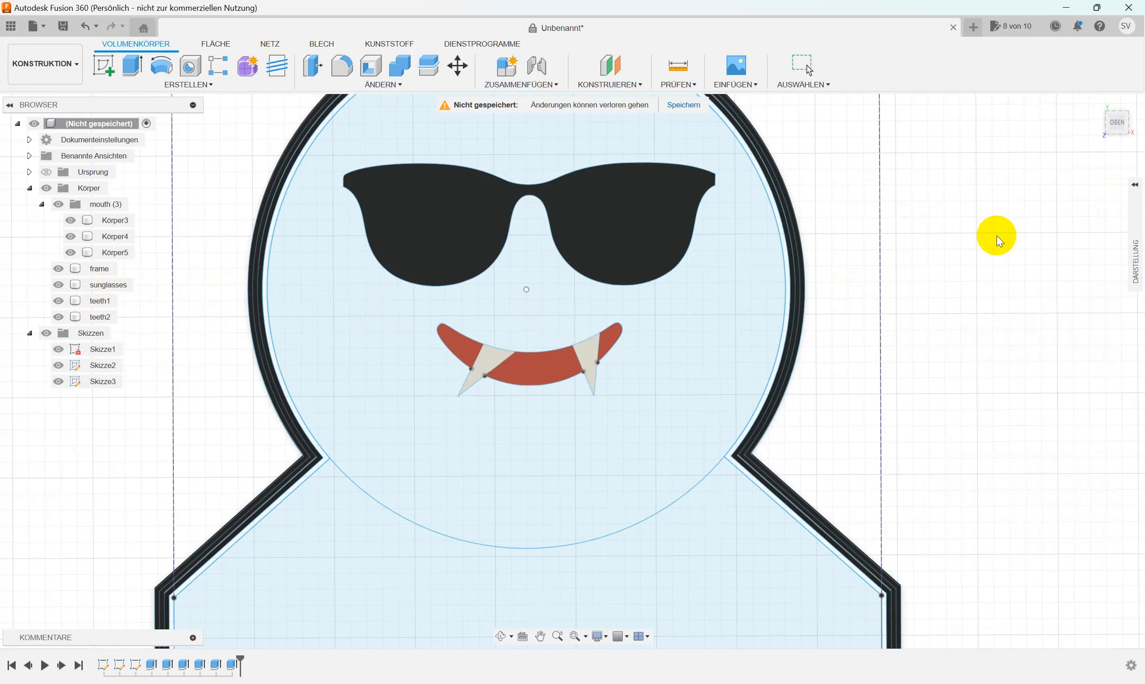
{"action": "scroll", "coordinate": [939, 318], "scroll_direction": "down", "scroll_amount": 4}
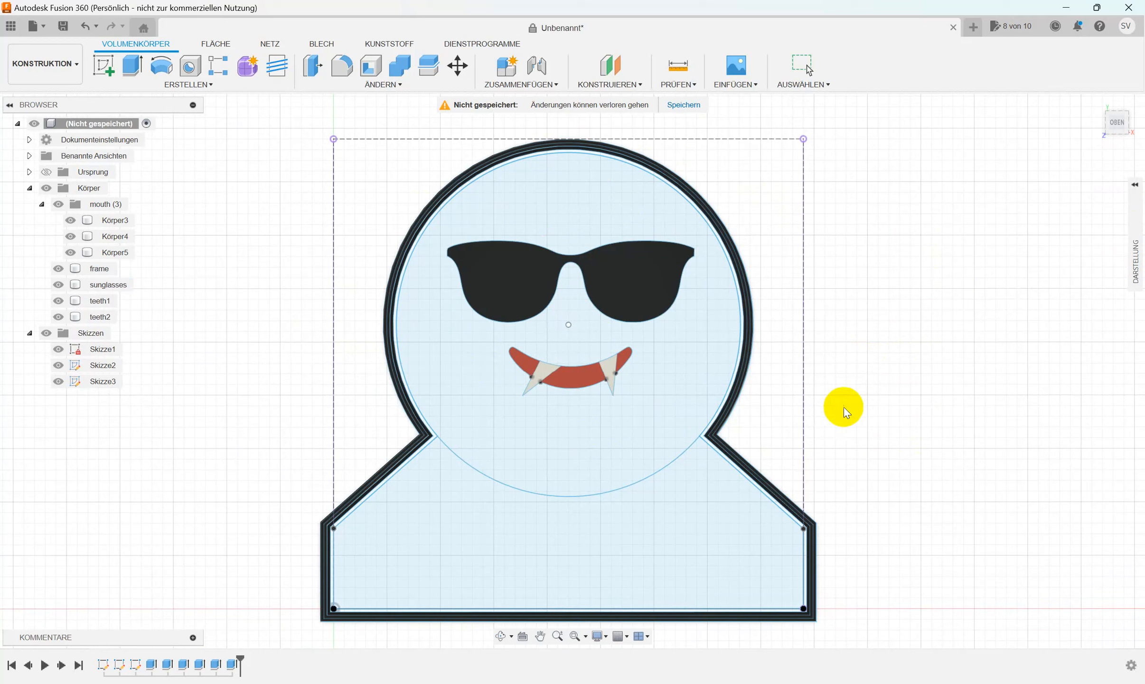
{"action": "right_click", "coordinate": [809, 382]}
{"action": "left_click", "coordinate": [850, 366]}
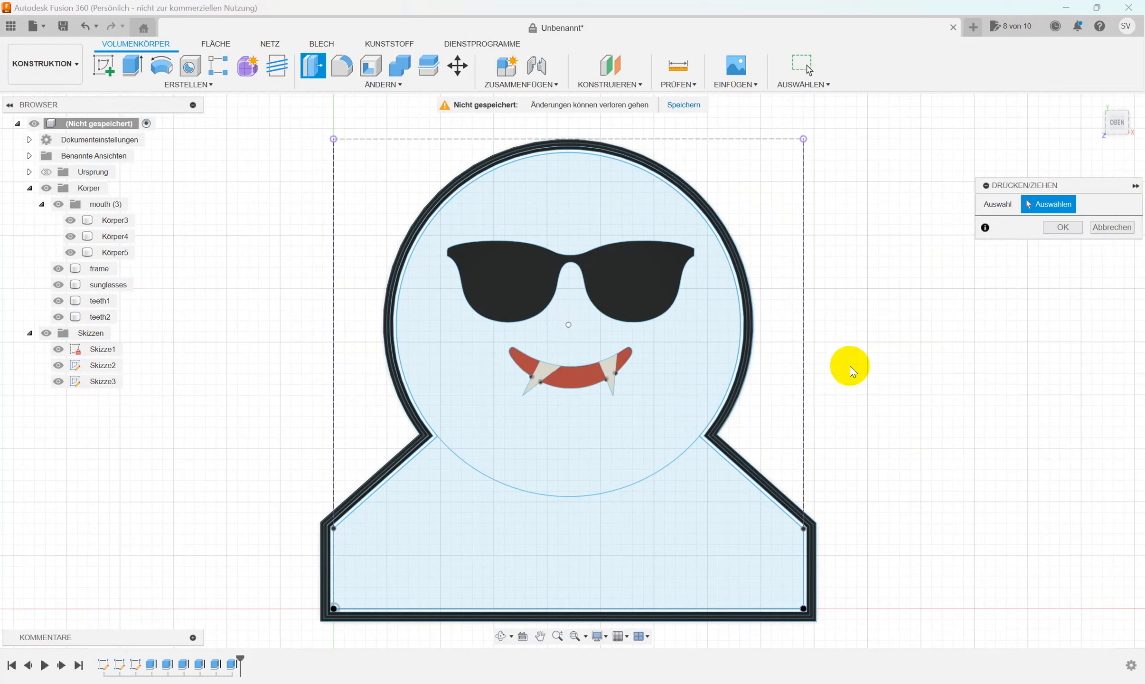
{"action": "left_click", "coordinate": [660, 436]}
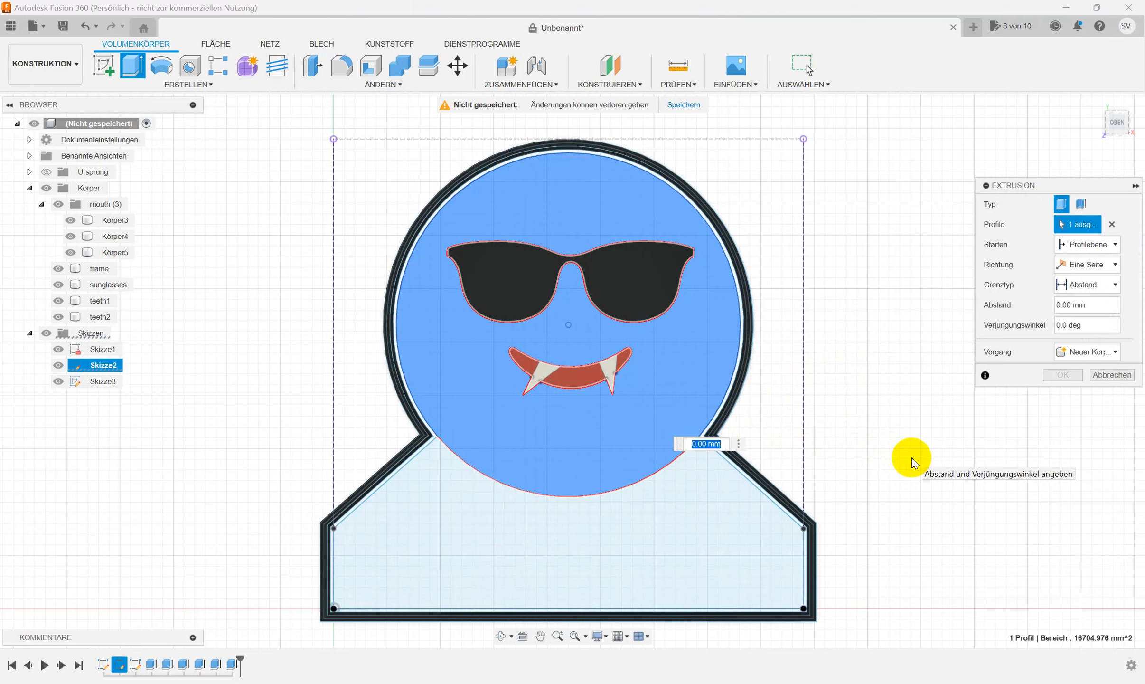
{"action": "type", "text": "0.2"}
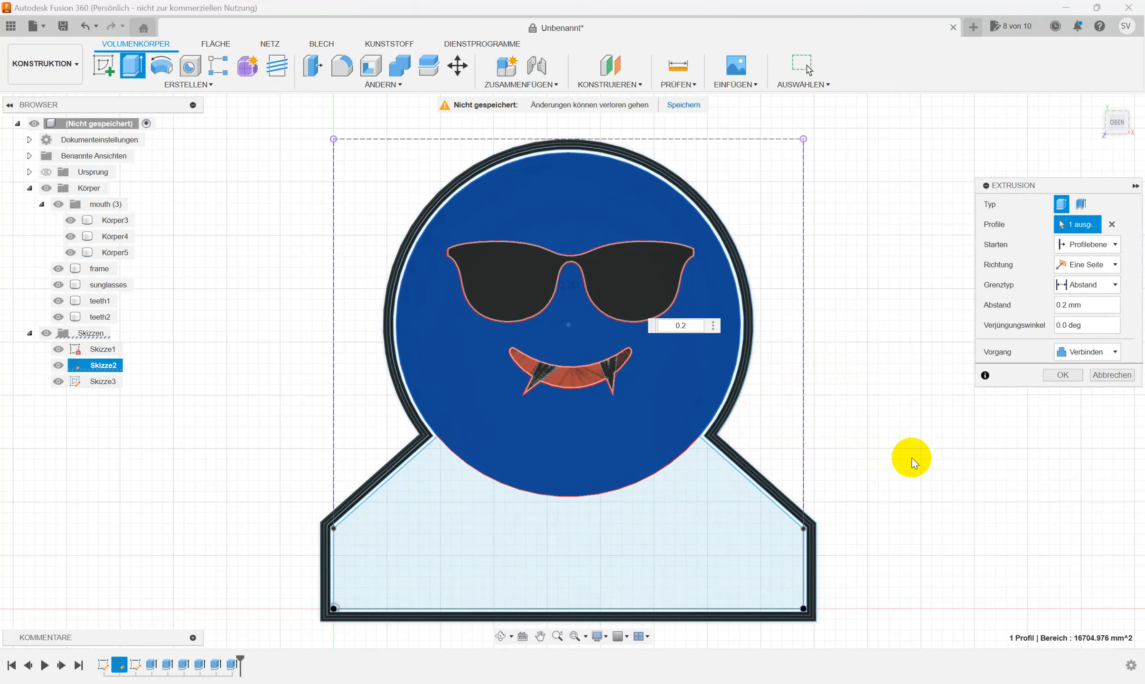
{"action": "left_click", "coordinate": [1112, 353]}
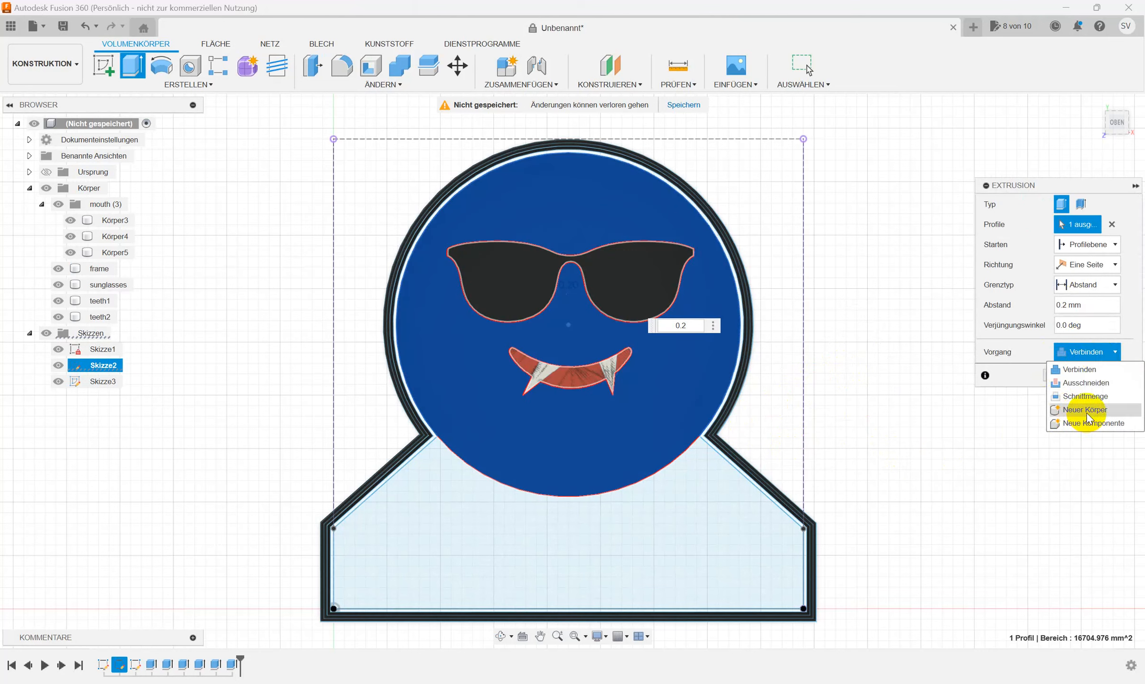
{"action": "left_click", "coordinate": [1016, 408]}
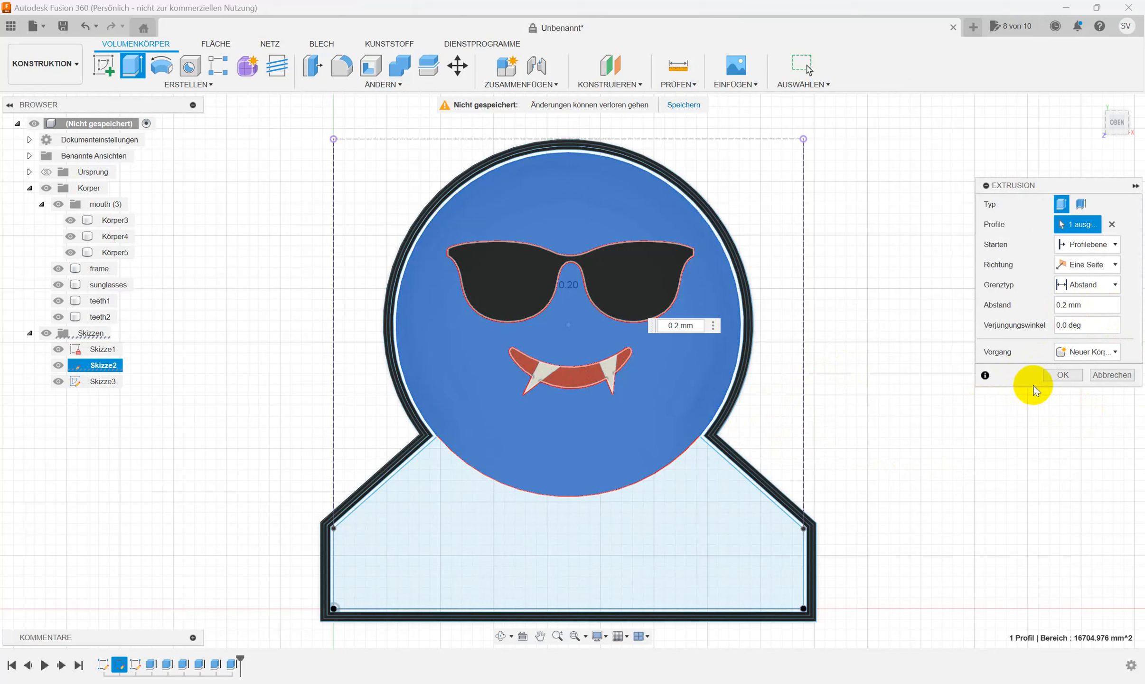
{"action": "left_click", "coordinate": [1062, 376]}
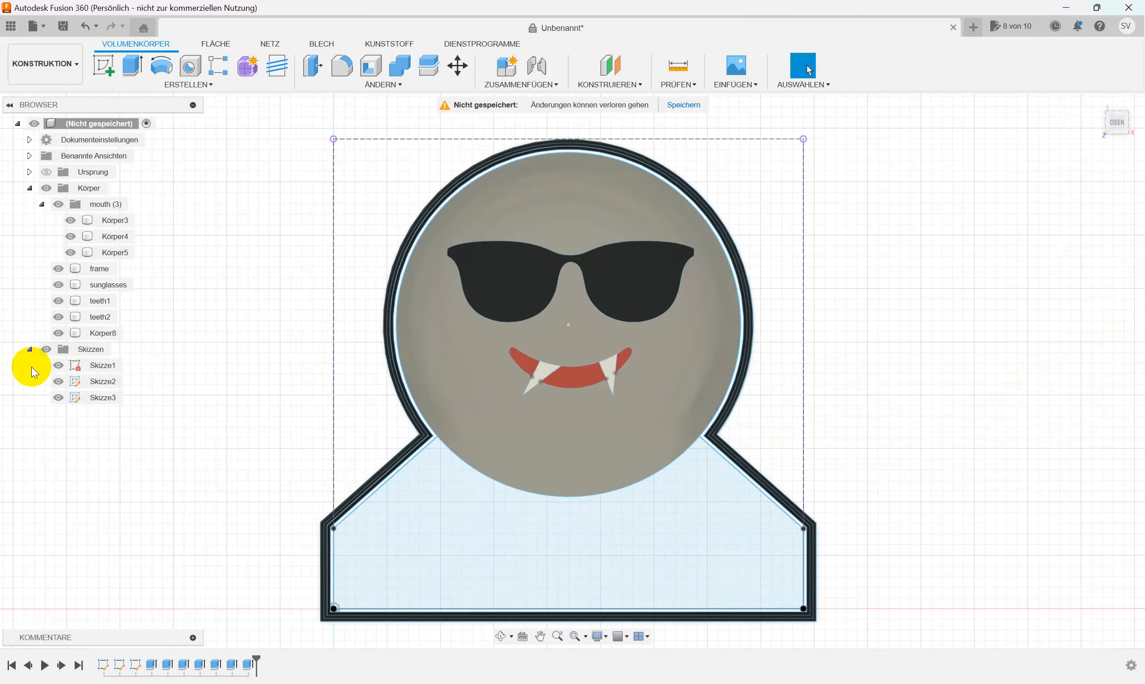
- Rename the new face body as base_face and apply the design's yellow appearance to it
{"action": "right_click", "coordinate": [97, 332]}
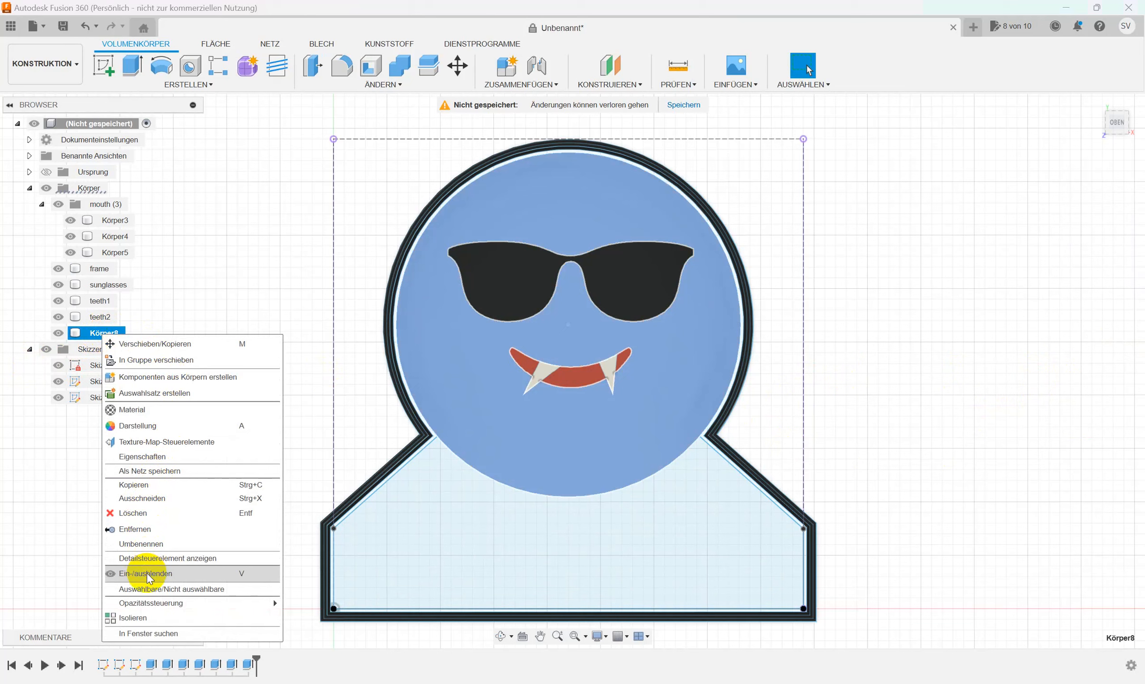
{"action": "left_click", "coordinate": [145, 543]}
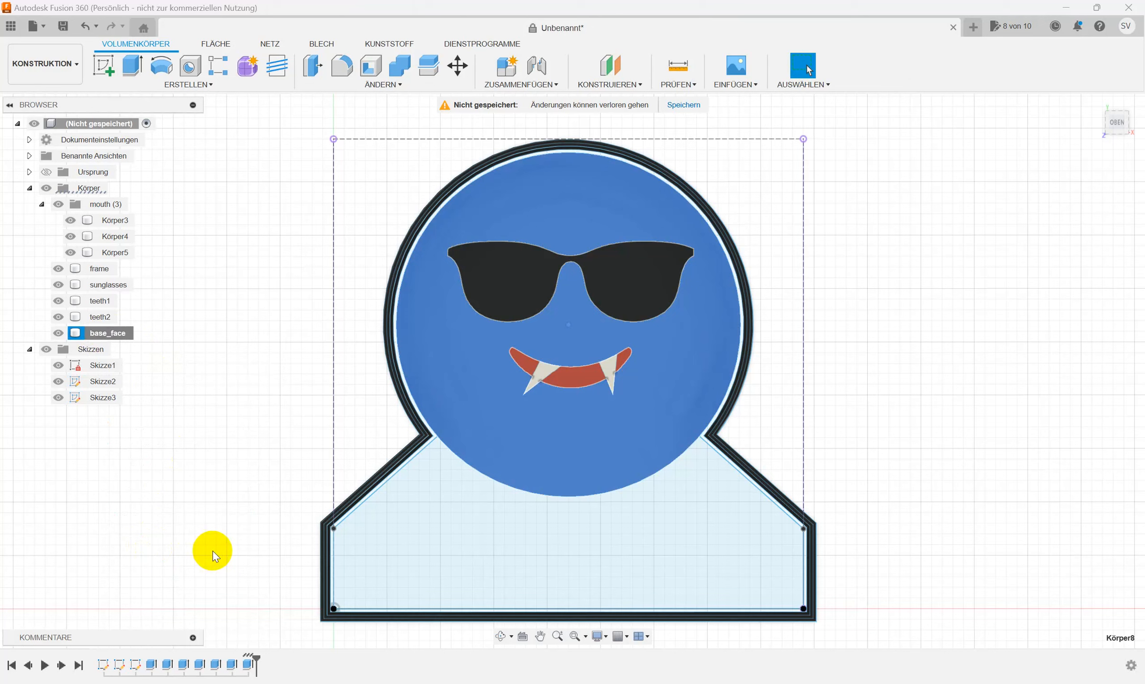
{"action": "key", "text": "a"}
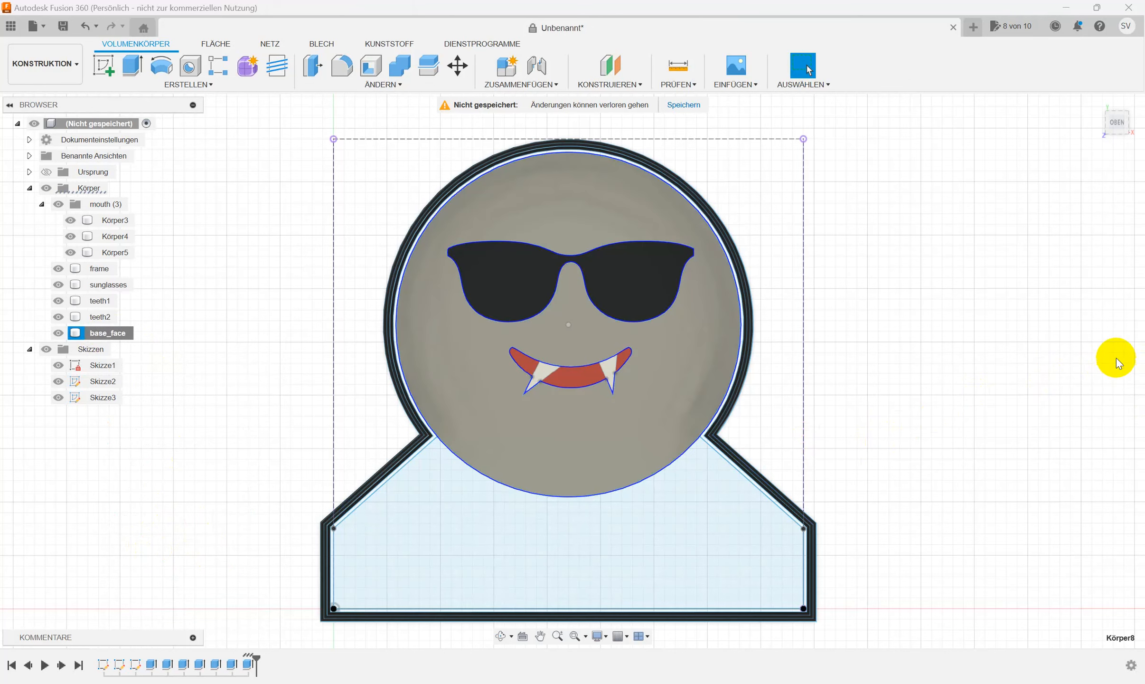
{"action": "left_click", "coordinate": [1134, 186]}
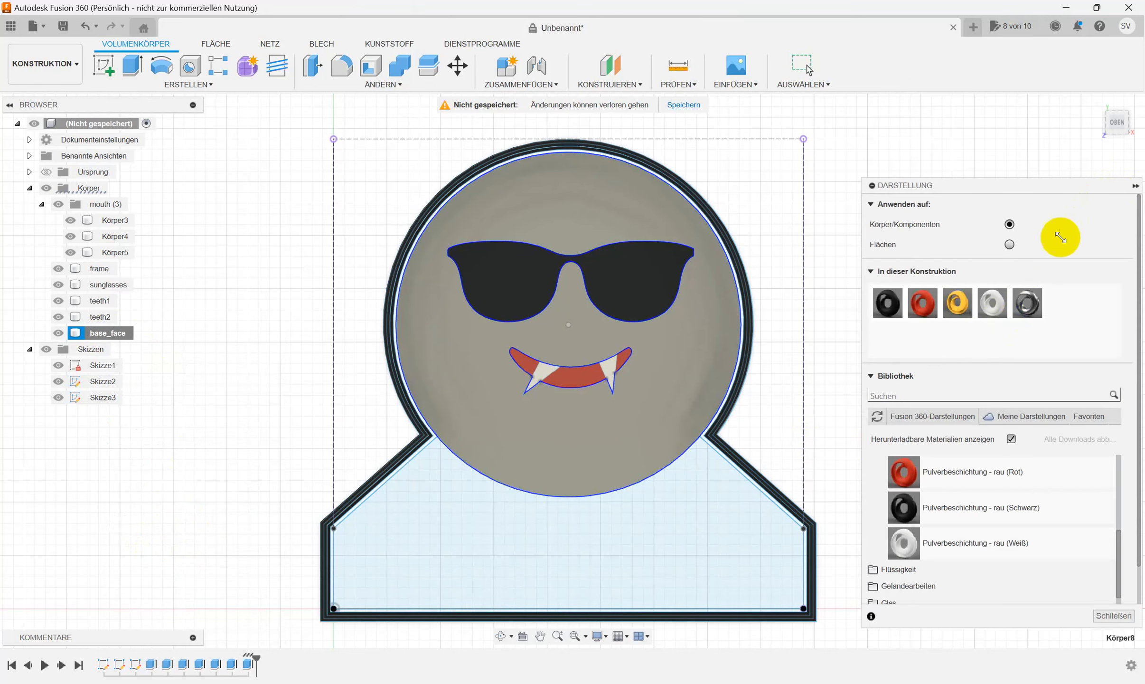
{"action": "left_click_drag", "start_coordinate": [955, 301], "coordinate": [98, 332]}
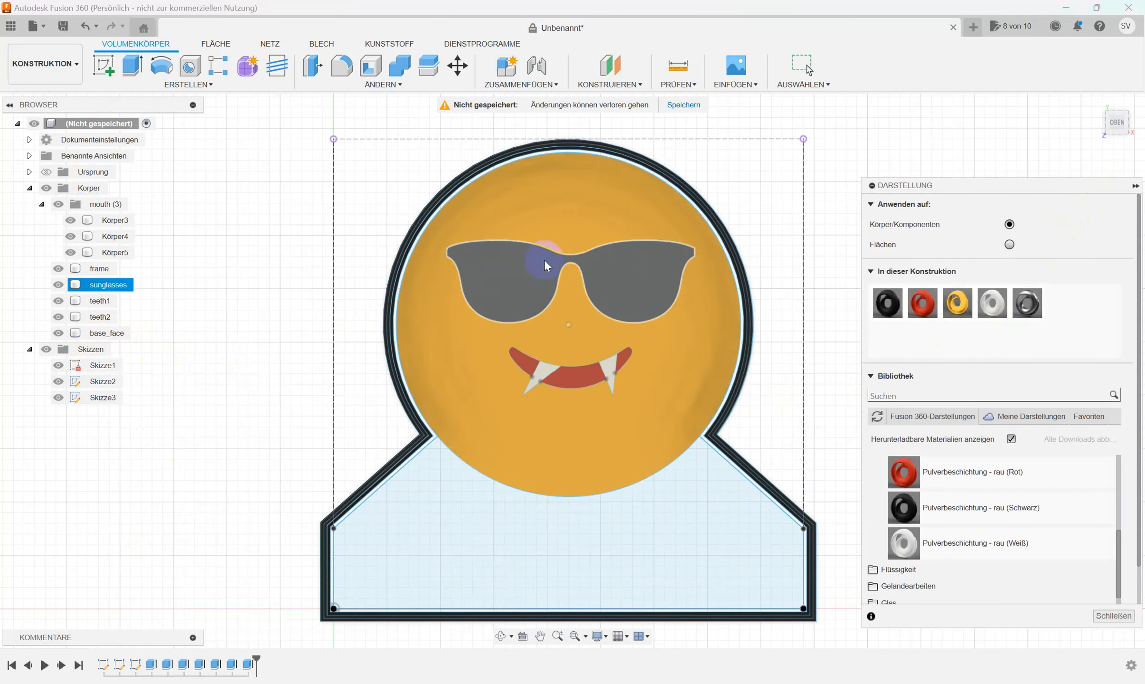
{"action": "left_click", "coordinate": [1135, 186]}
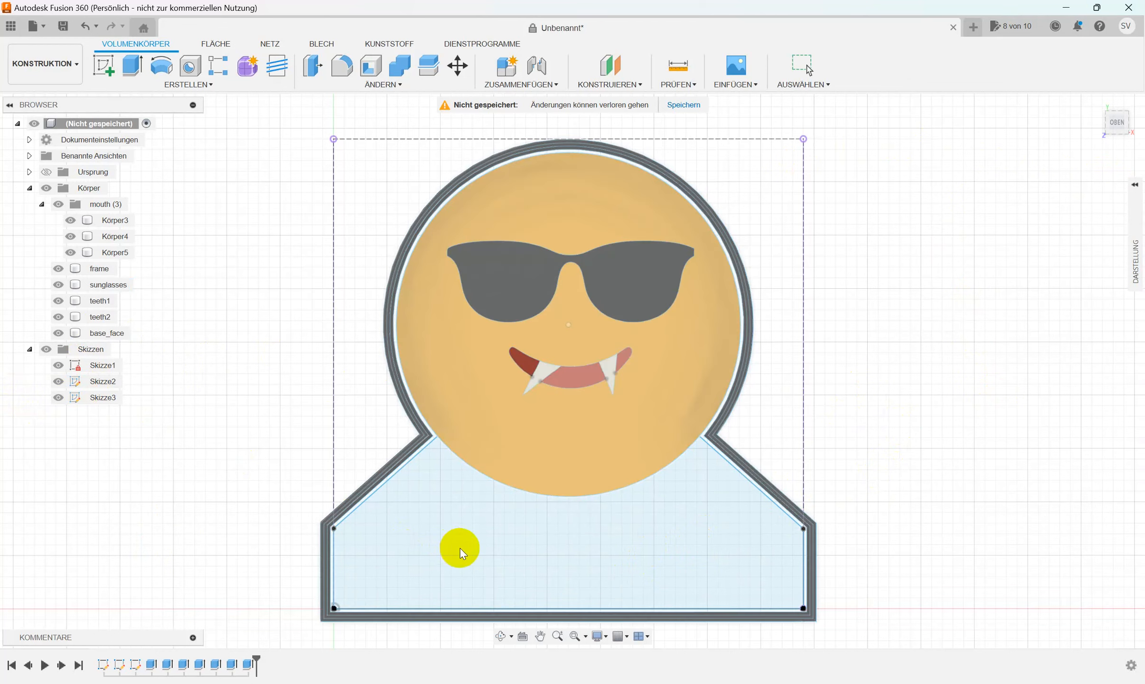
- Hide Skizze3 and extrude the base profile below the face by 0.2 mm as a new body
{"action": "middle_click_drag", "start_coordinate": [460, 547], "coordinate": [476, 545], "text": "shift"}
{"action": "scroll", "coordinate": [477, 545], "scroll_direction": "up", "scroll_amount": 2}
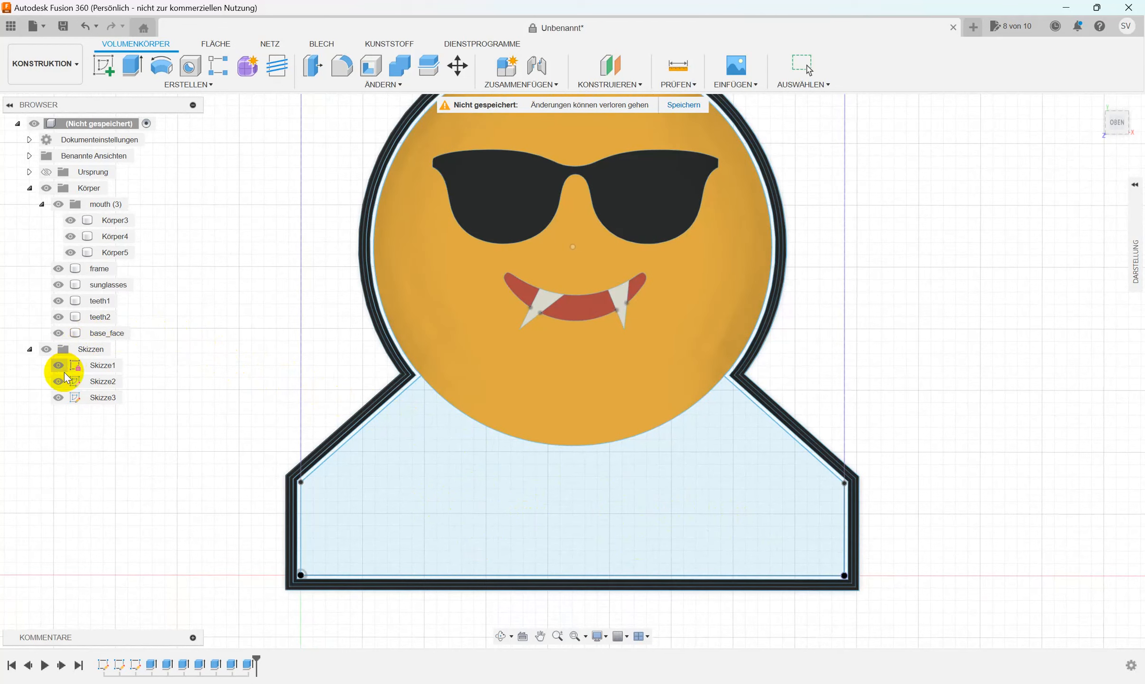
{"action": "left_click", "coordinate": [58, 396]}
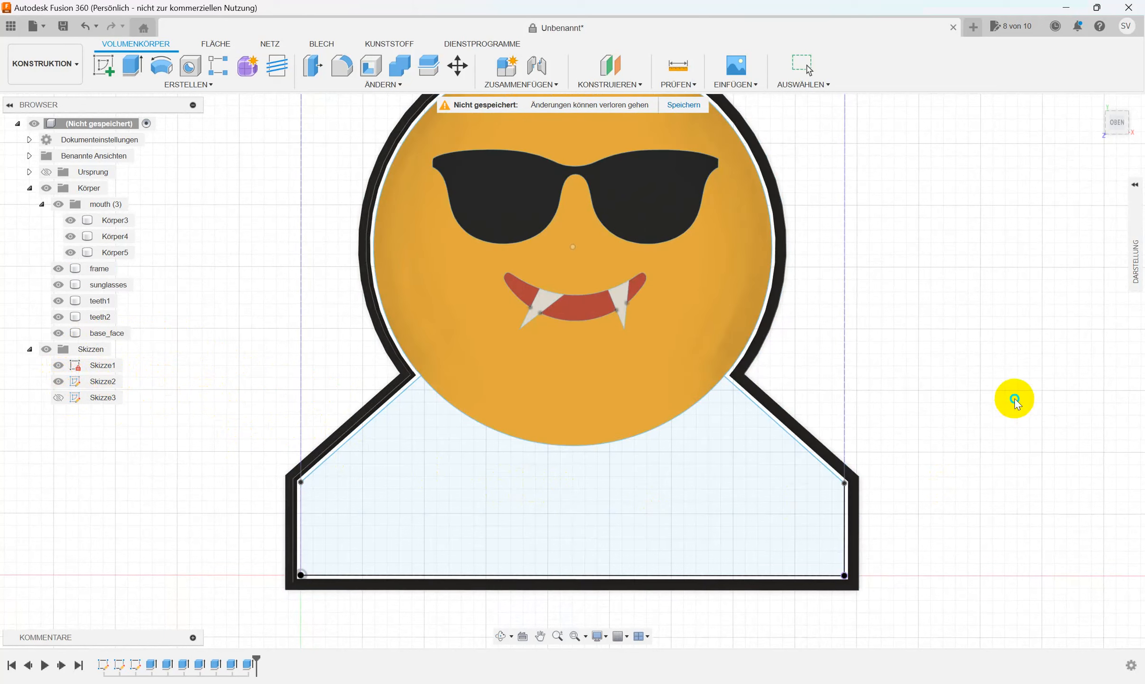
{"action": "right_click", "coordinate": [1015, 398]}
{"action": "left_click", "coordinate": [1037, 380]}
{"action": "left_click", "coordinate": [741, 467]}
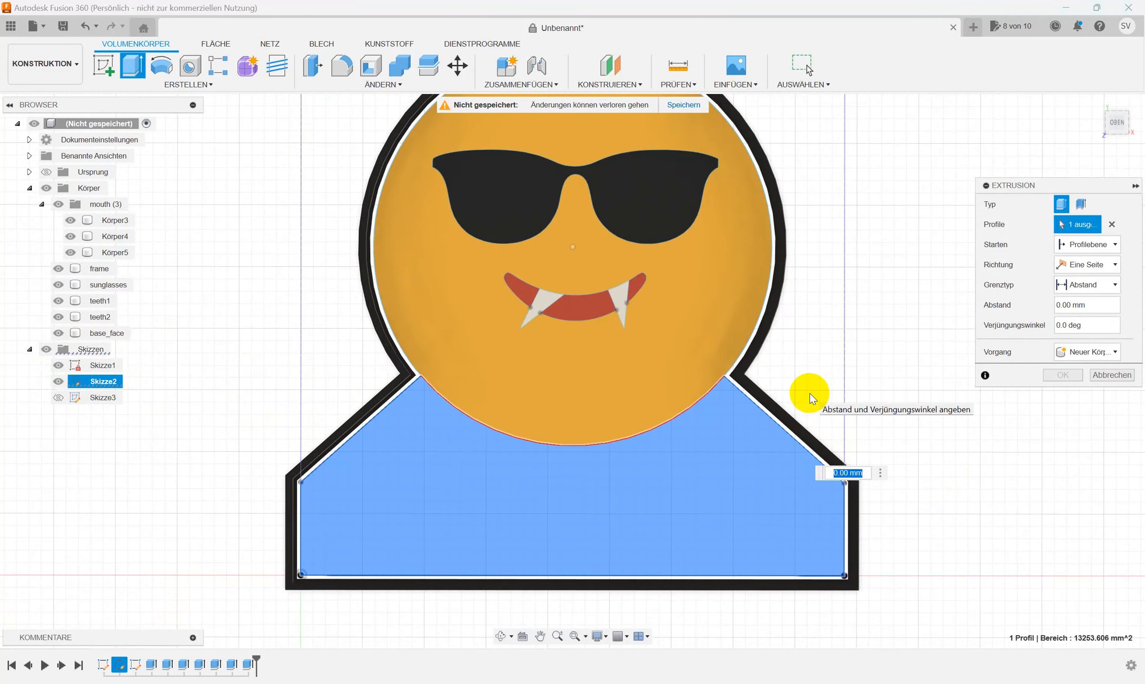
{"action": "type", "text": "0.2"}
{"action": "key", "text": "Return"}
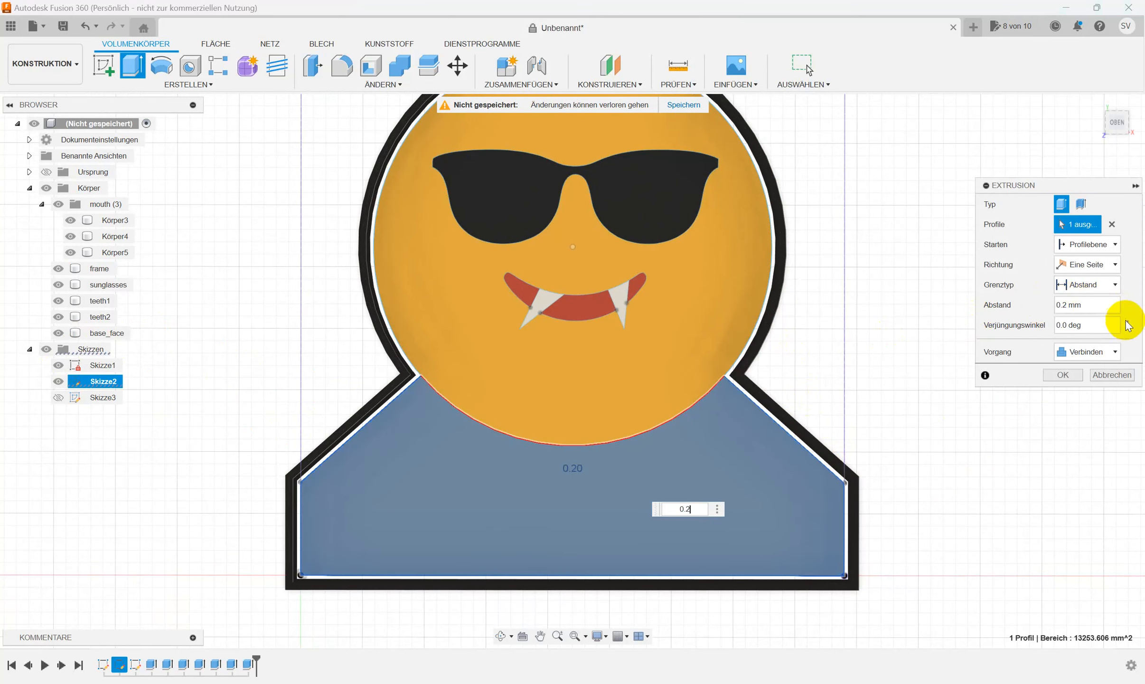
{"action": "left_click", "coordinate": [1111, 351]}
{"action": "left_click", "coordinate": [1083, 409]}
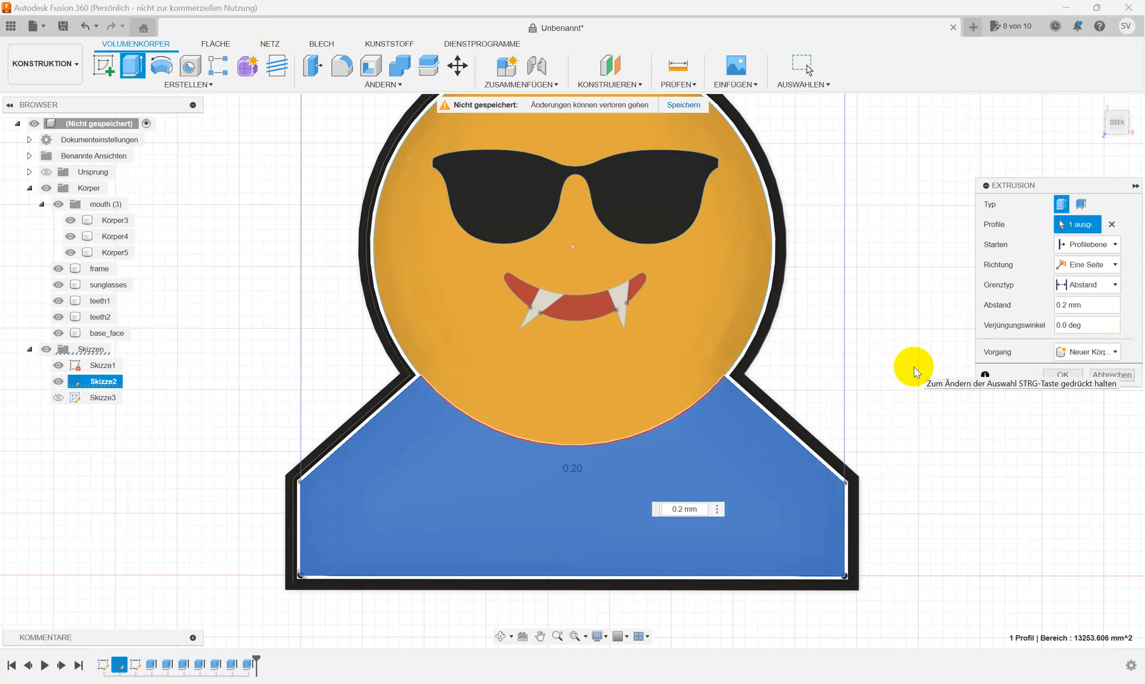
{"action": "left_click", "coordinate": [1061, 374]}
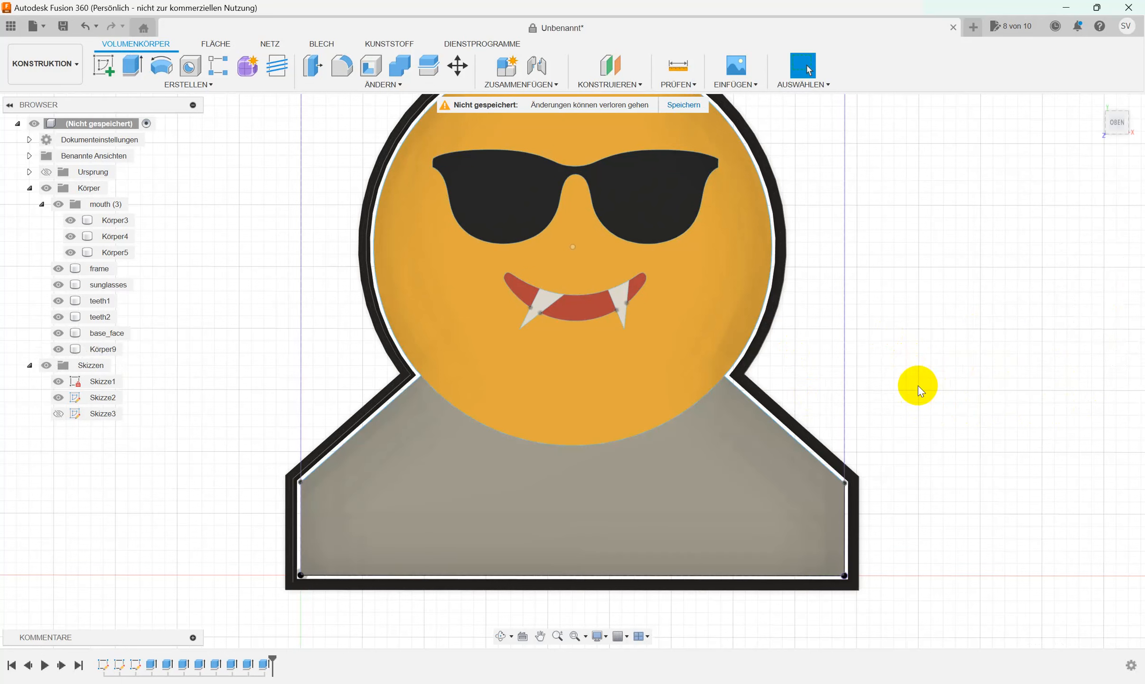
- Rename the new base body as letter_base and apply the black rough powder coat to it
{"action": "right_click", "coordinate": [106, 349]}
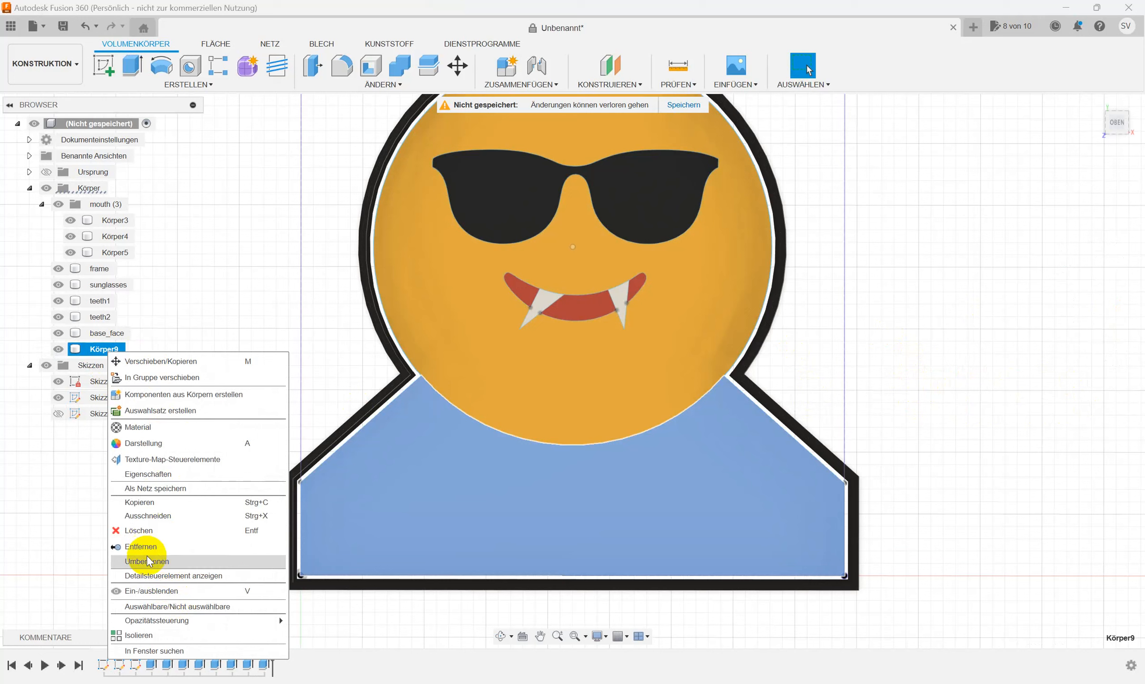
{"action": "left_click", "coordinate": [147, 560]}
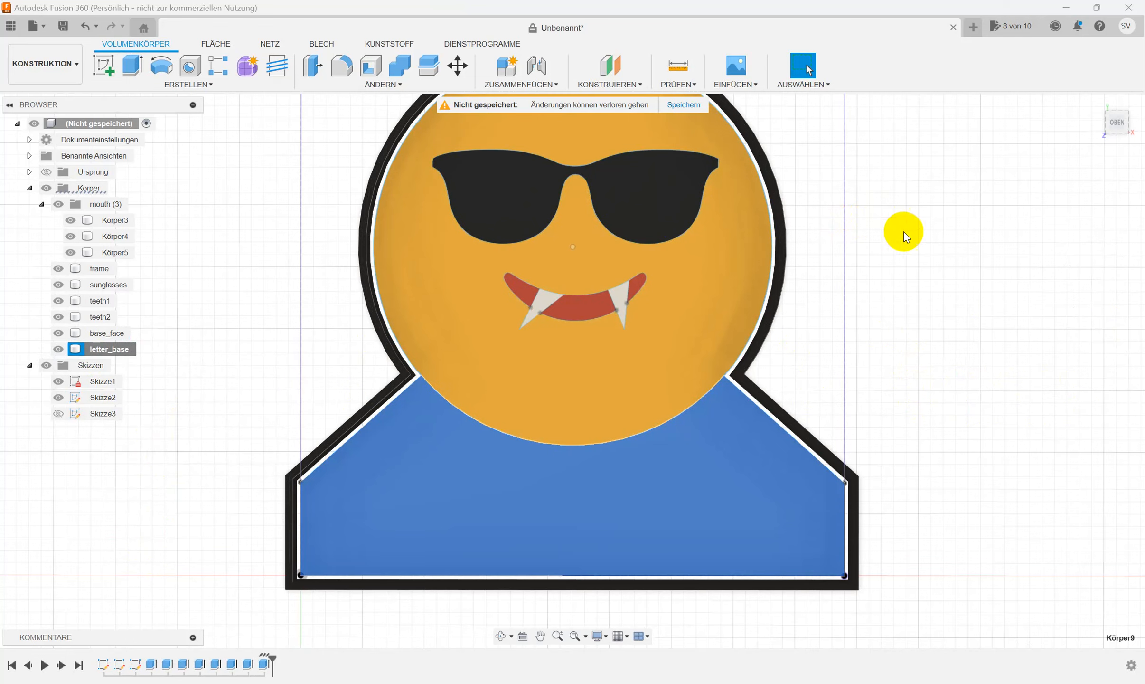
{"action": "key", "text": "a"}
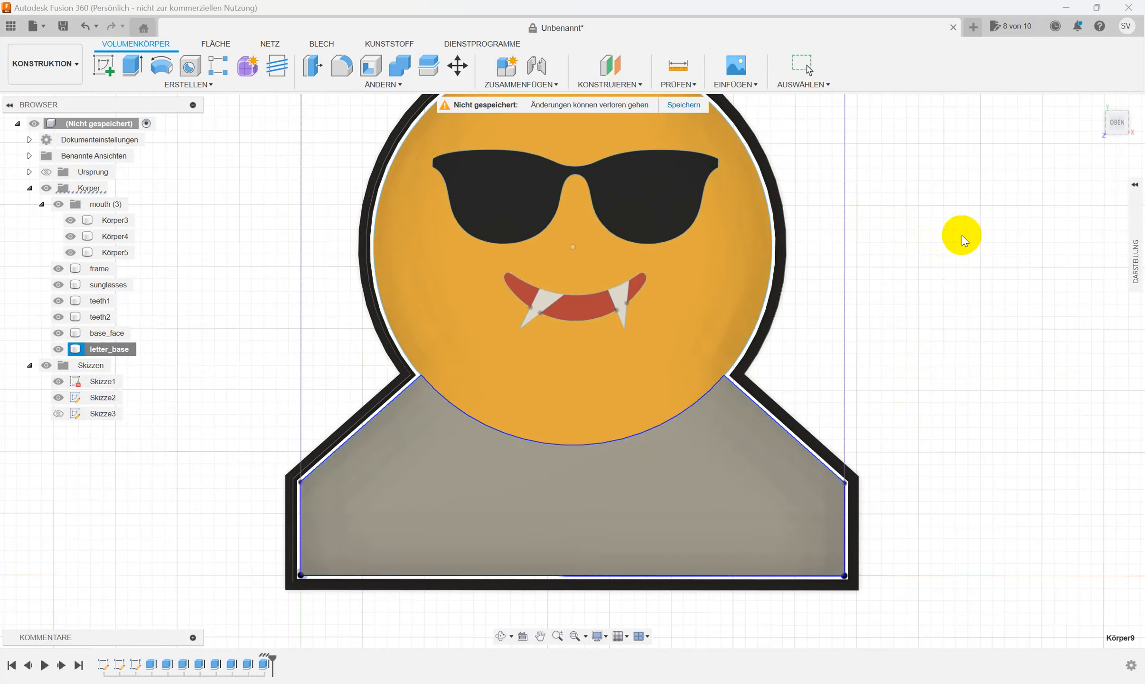
{"action": "left_click", "coordinate": [1135, 186]}
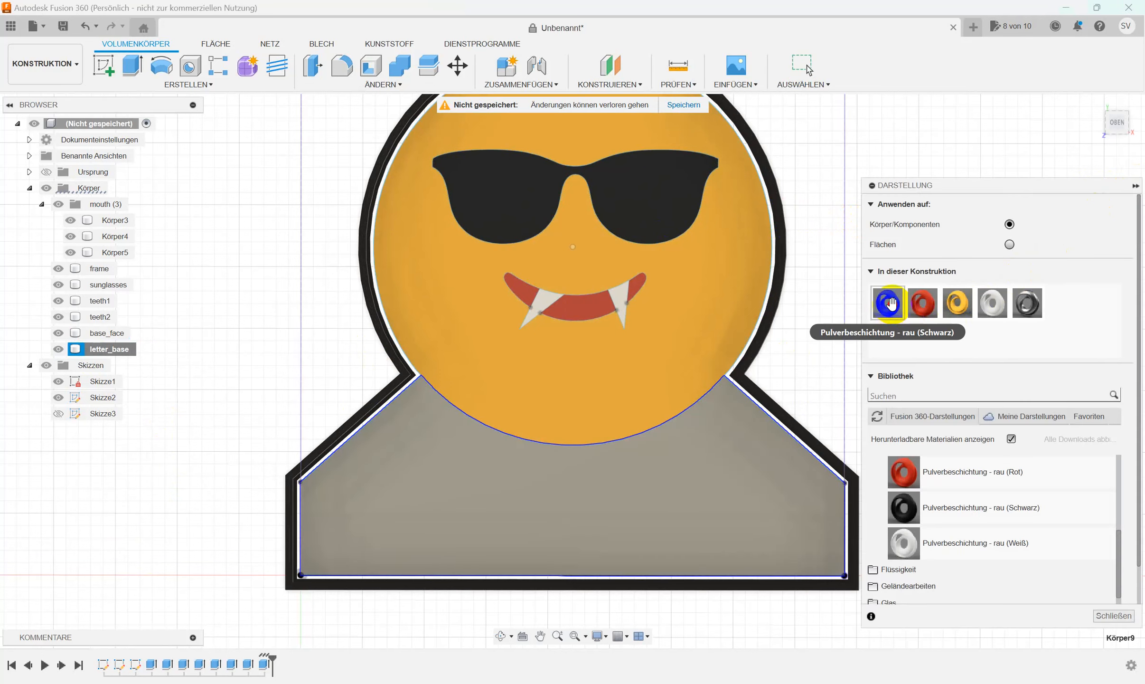
{"action": "left_click_drag", "start_coordinate": [887, 303], "coordinate": [109, 349]}
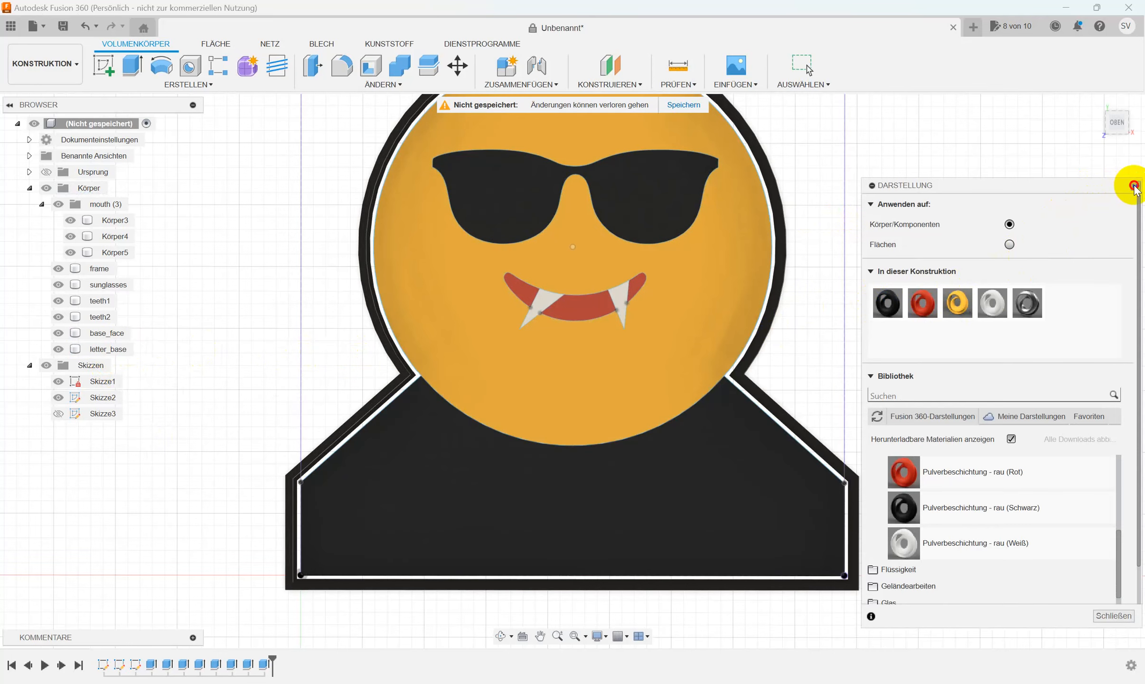
{"action": "left_click", "coordinate": [1133, 185]}
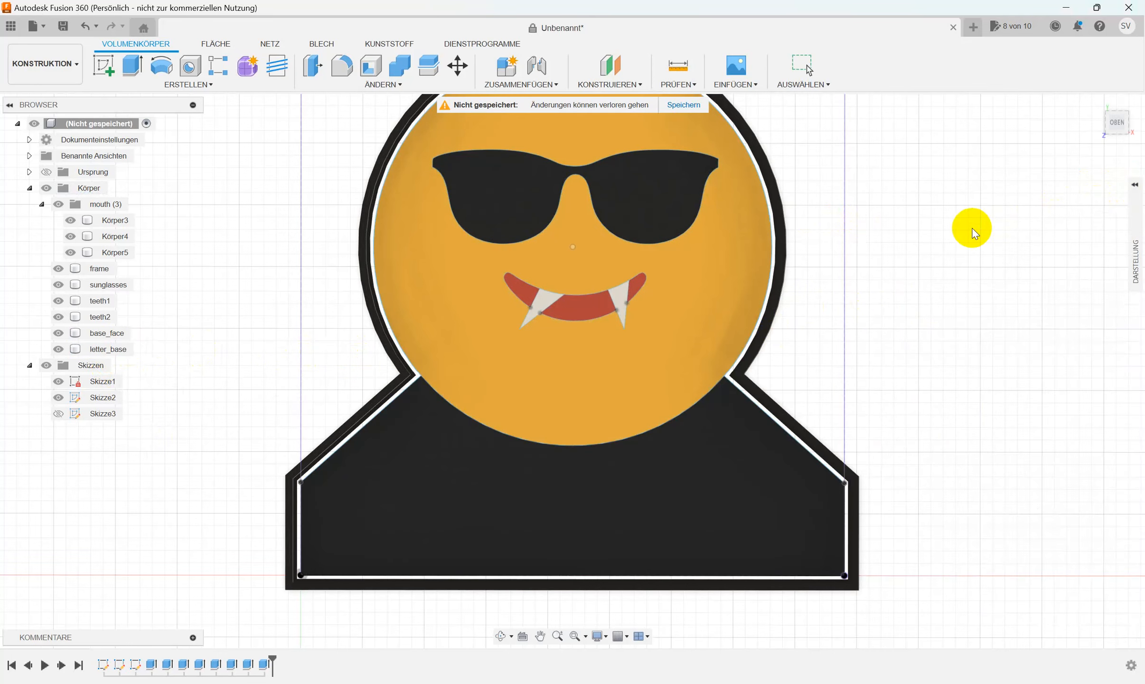
{"action": "middle_click_drag", "start_coordinate": [972, 232], "coordinate": [942, 230], "text": "shift"}
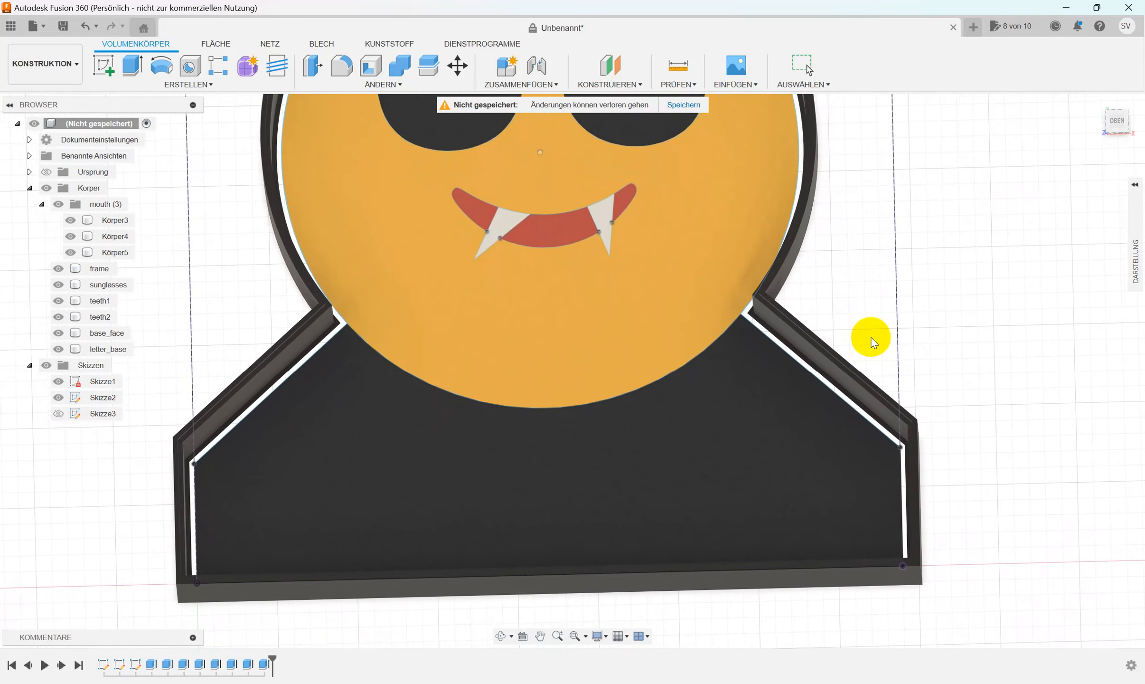
{"action": "right_click", "coordinate": [869, 317]}
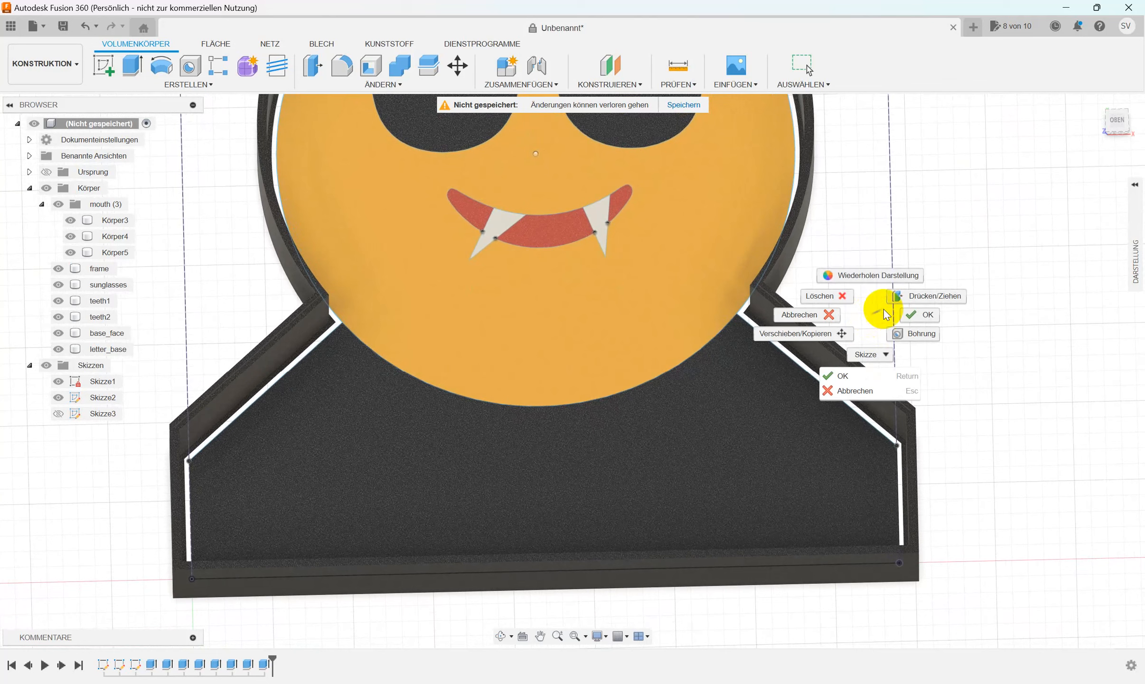
{"action": "left_click", "coordinate": [907, 299]}
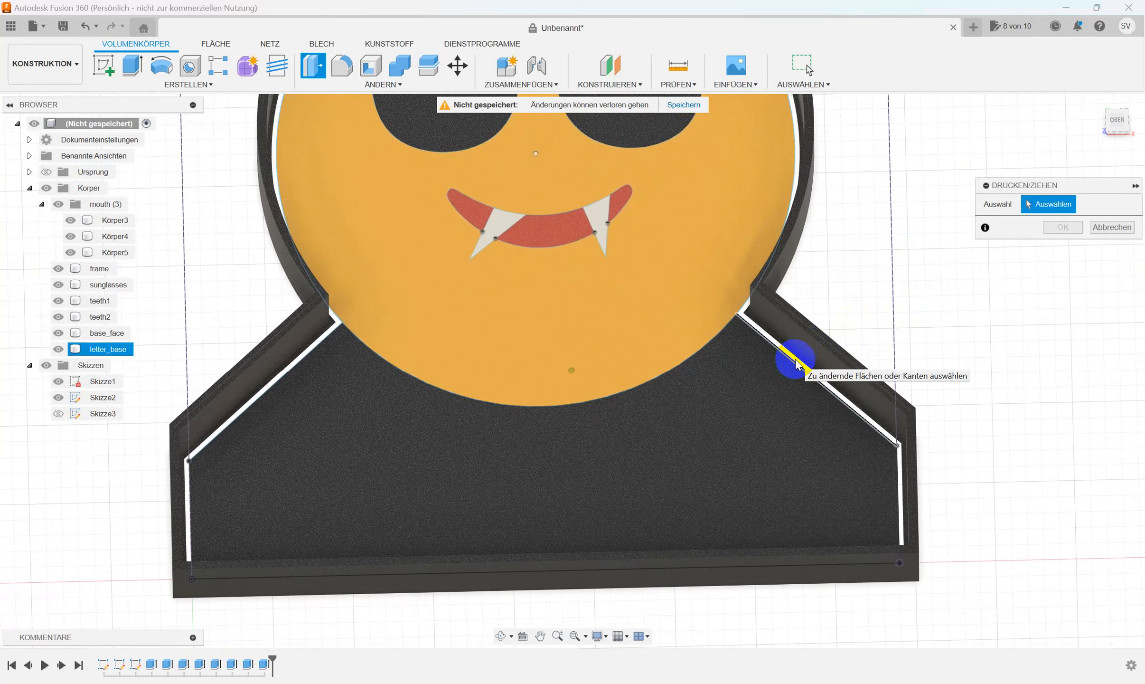
{"action": "scroll", "coordinate": [805, 360], "scroll_direction": "up", "scroll_amount": 3}
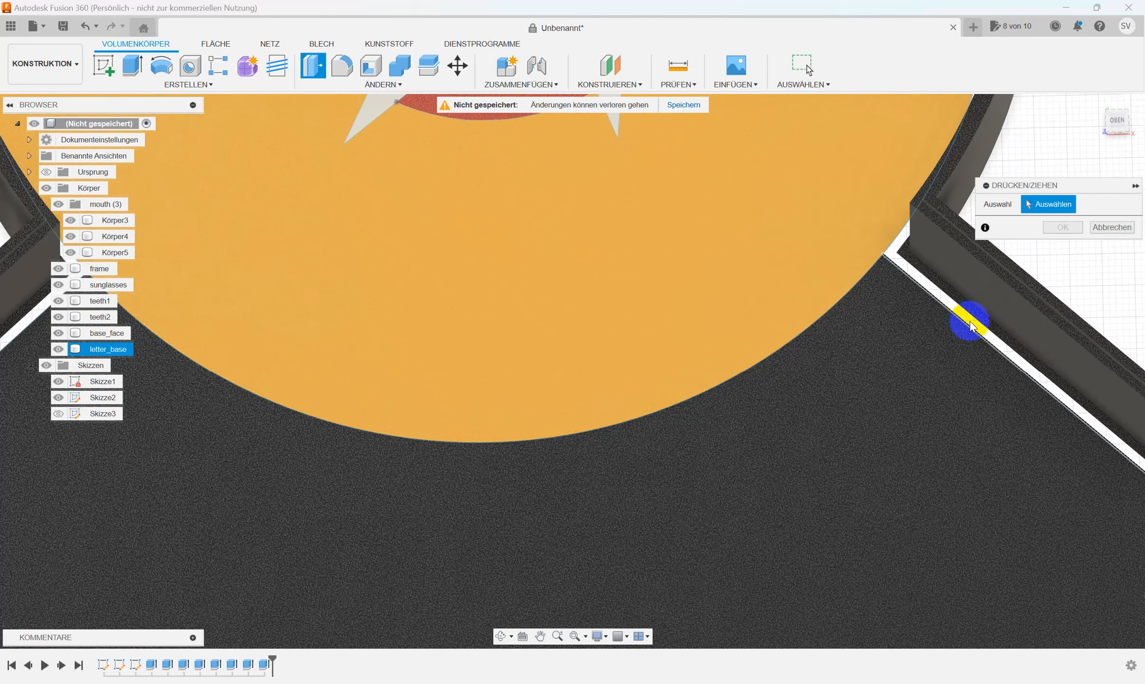
{"action": "middle_click_drag", "start_coordinate": [970, 323], "coordinate": [850, 321]}
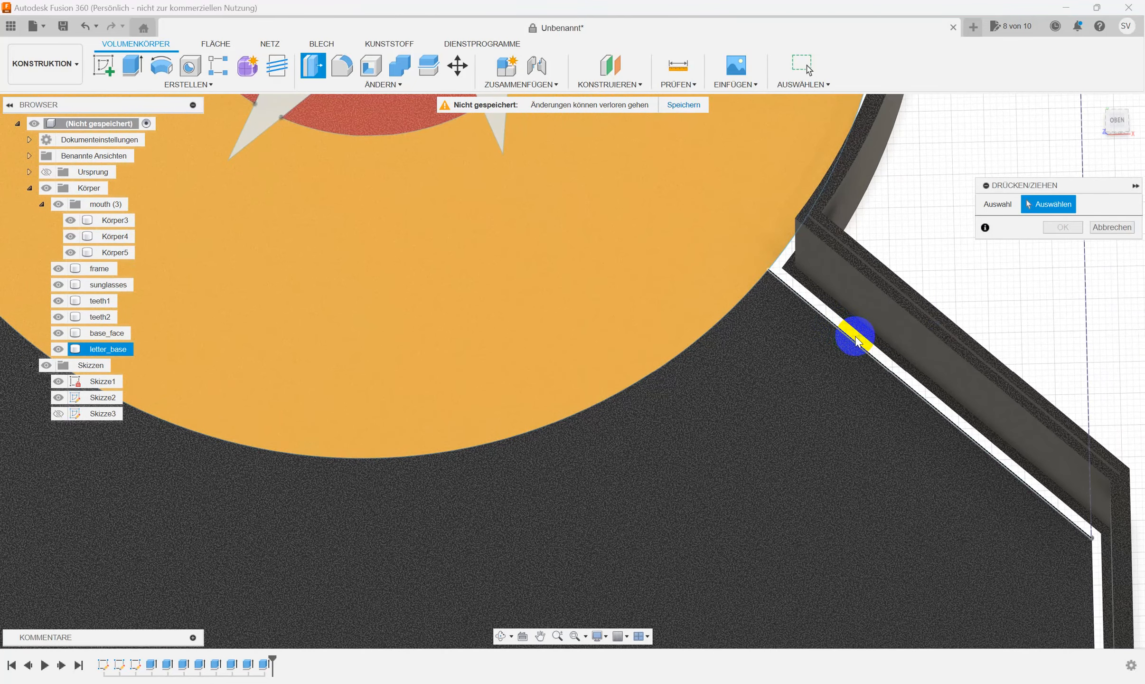
{"action": "scroll", "coordinate": [843, 334], "scroll_direction": "up", "scroll_amount": 5}
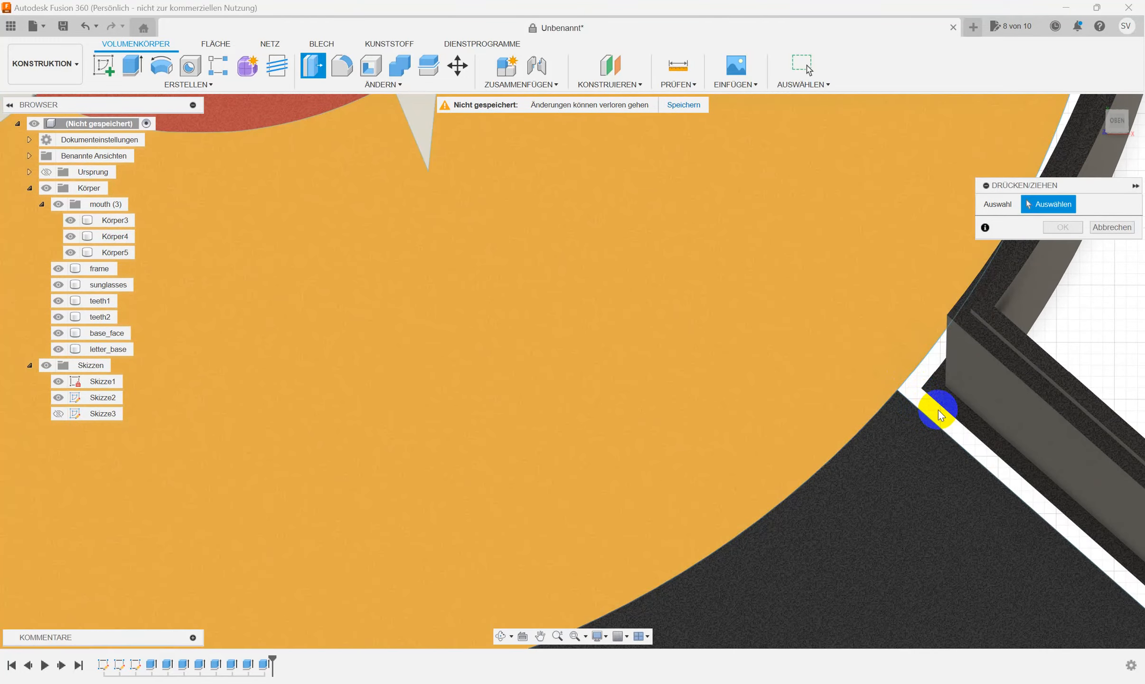
{"action": "scroll", "coordinate": [938, 409], "scroll_direction": "down", "scroll_amount": 5}
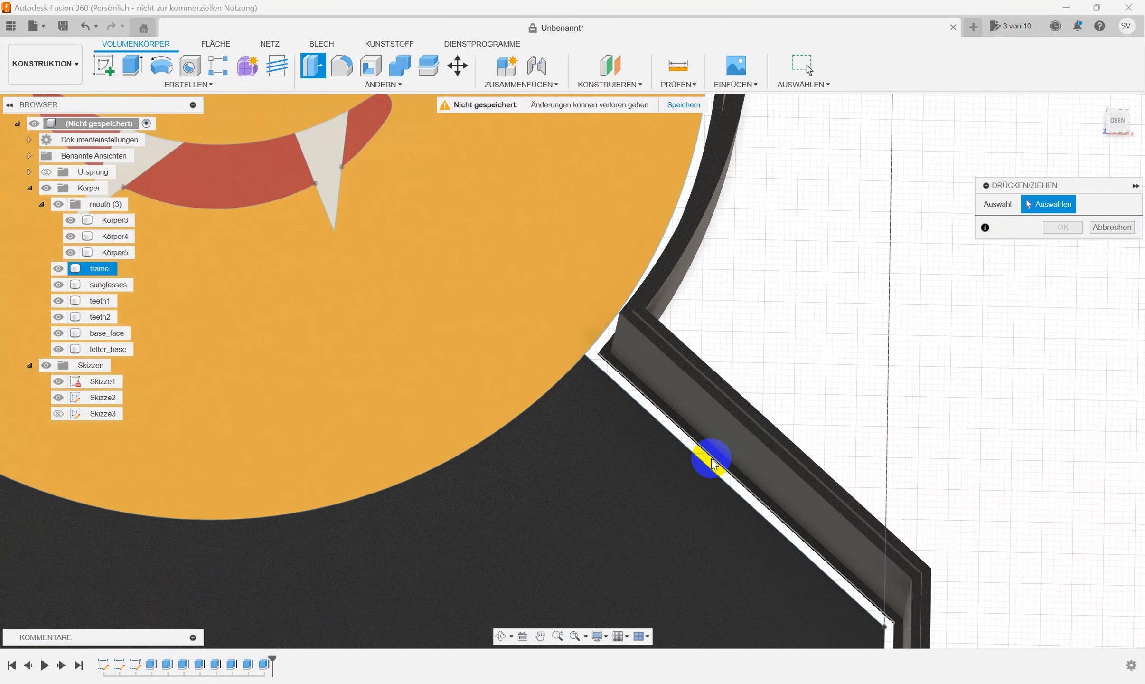
{"action": "scroll", "coordinate": [713, 465], "scroll_direction": "down", "scroll_amount": 3}
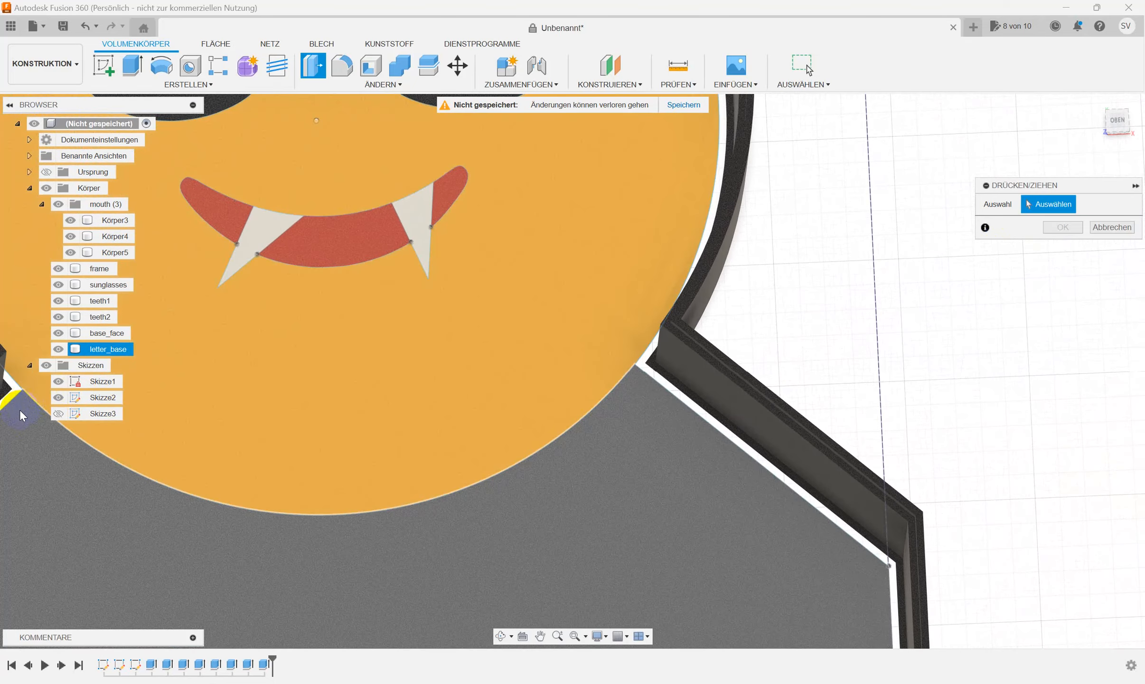
- Show Skizze3 to expose the border profiles around the face and base
{"action": "left_click", "coordinate": [59, 413]}
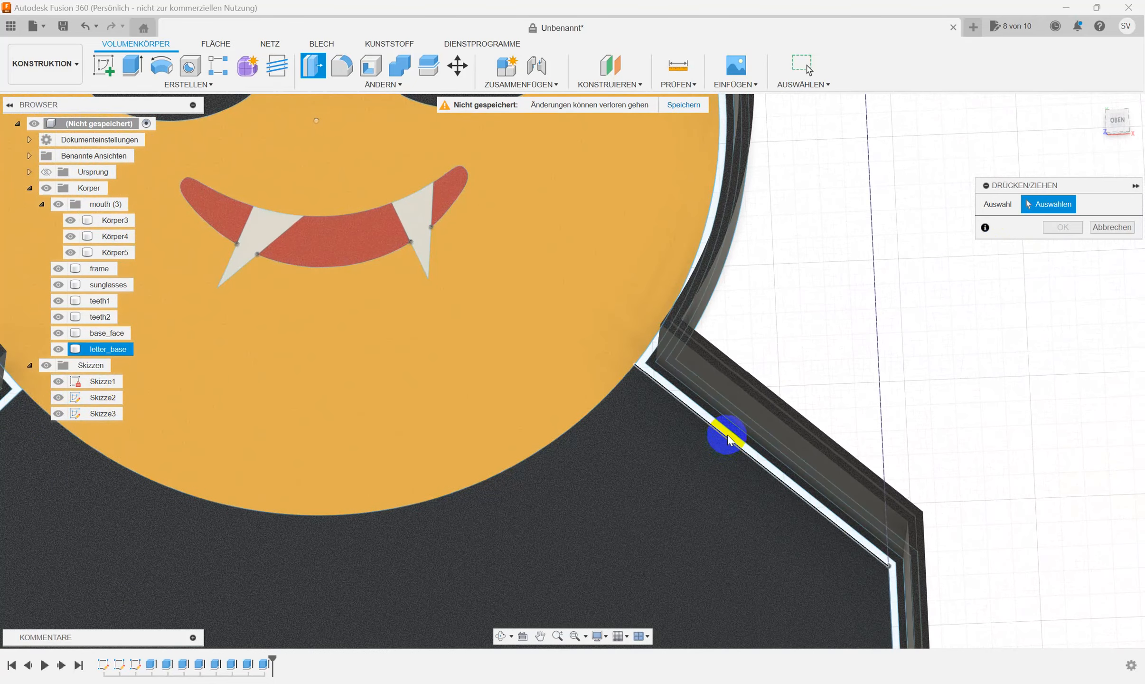
{"action": "left_click", "coordinate": [752, 455]}
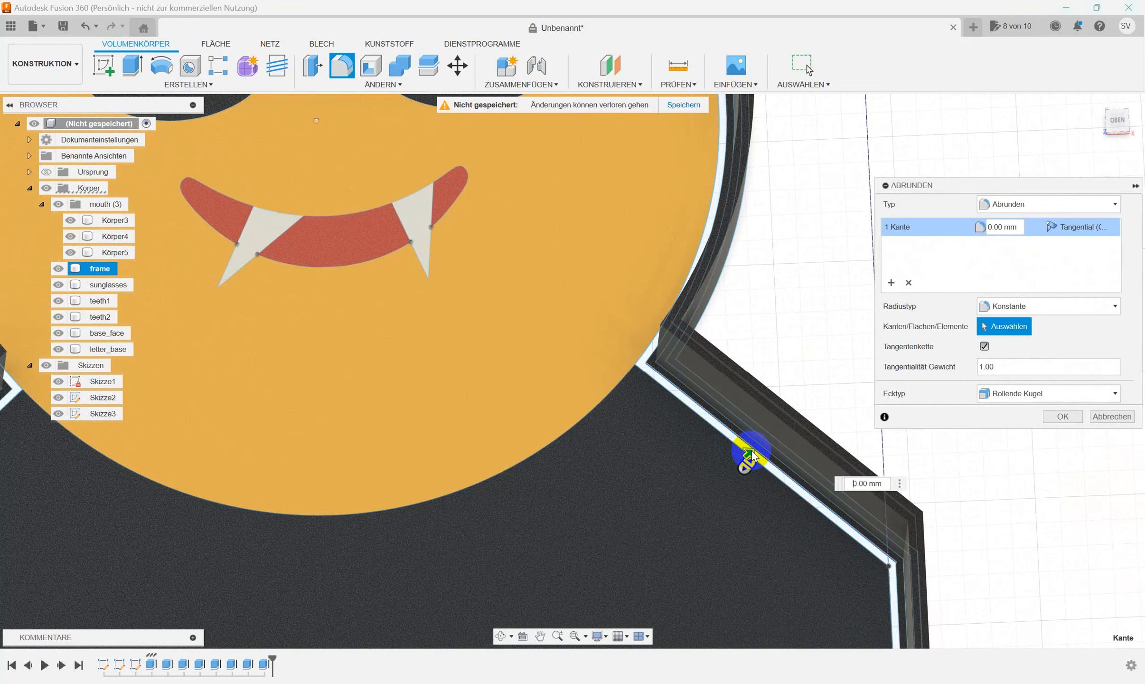
{"action": "left_click", "coordinate": [1115, 416]}
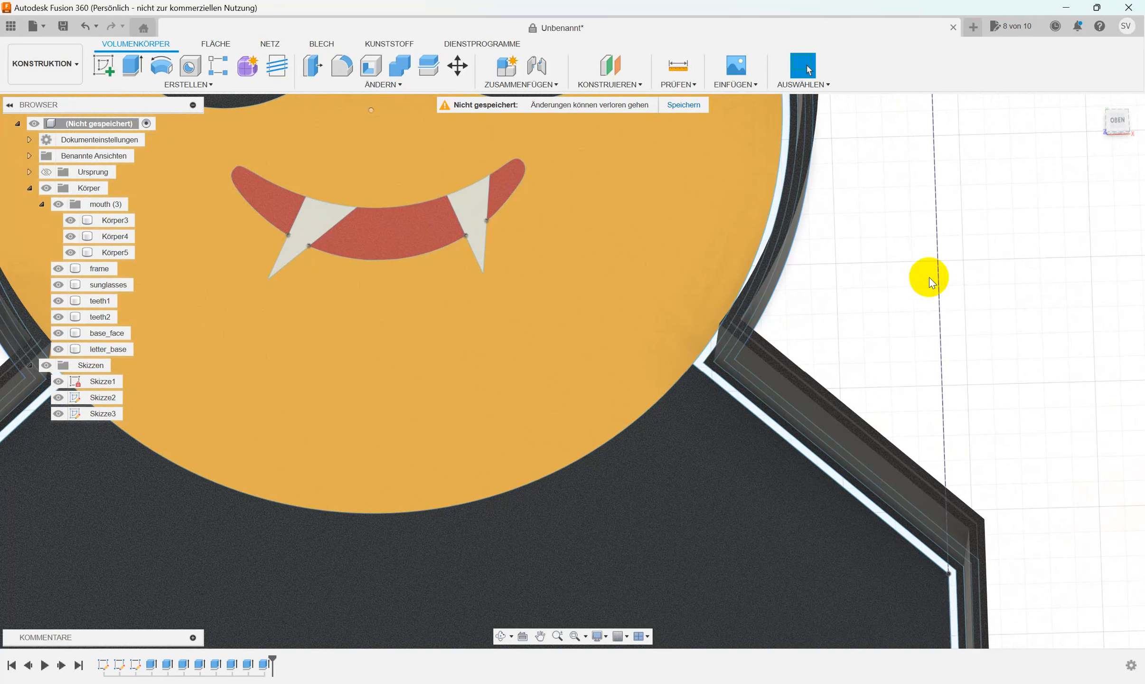
- Extrude the narrow border profile filling the gap around the face and base by 0.2 mm as a new body
{"action": "right_click", "coordinate": [884, 275]}
{"action": "left_click", "coordinate": [942, 268]}
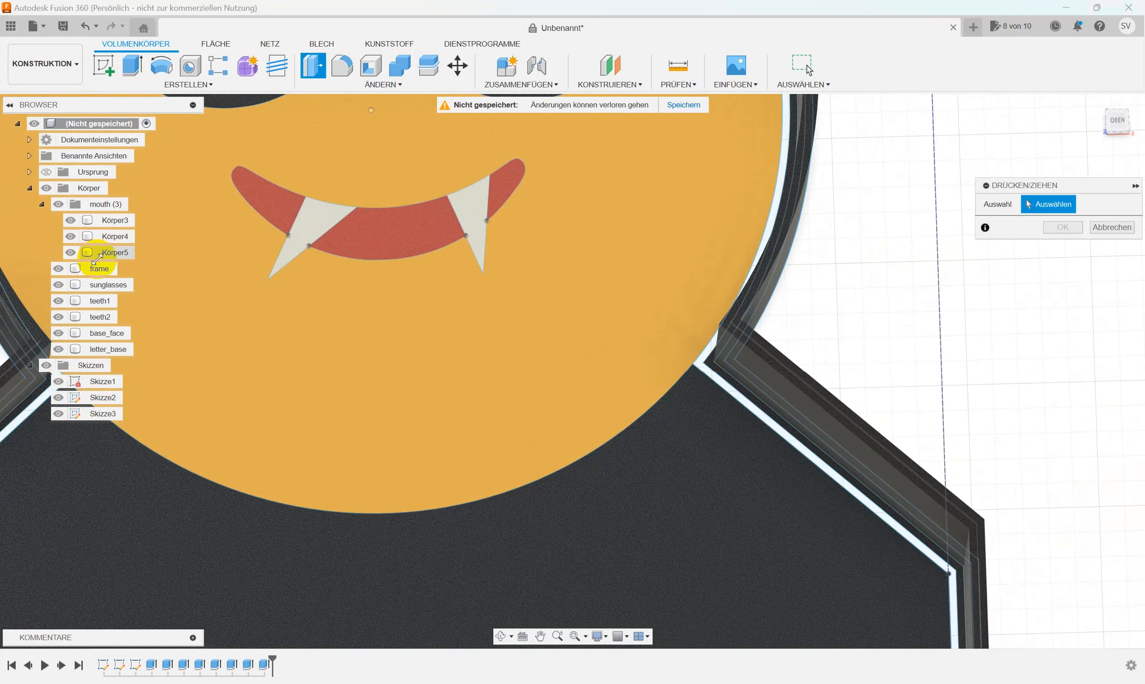
{"action": "left_click", "coordinate": [45, 188]}
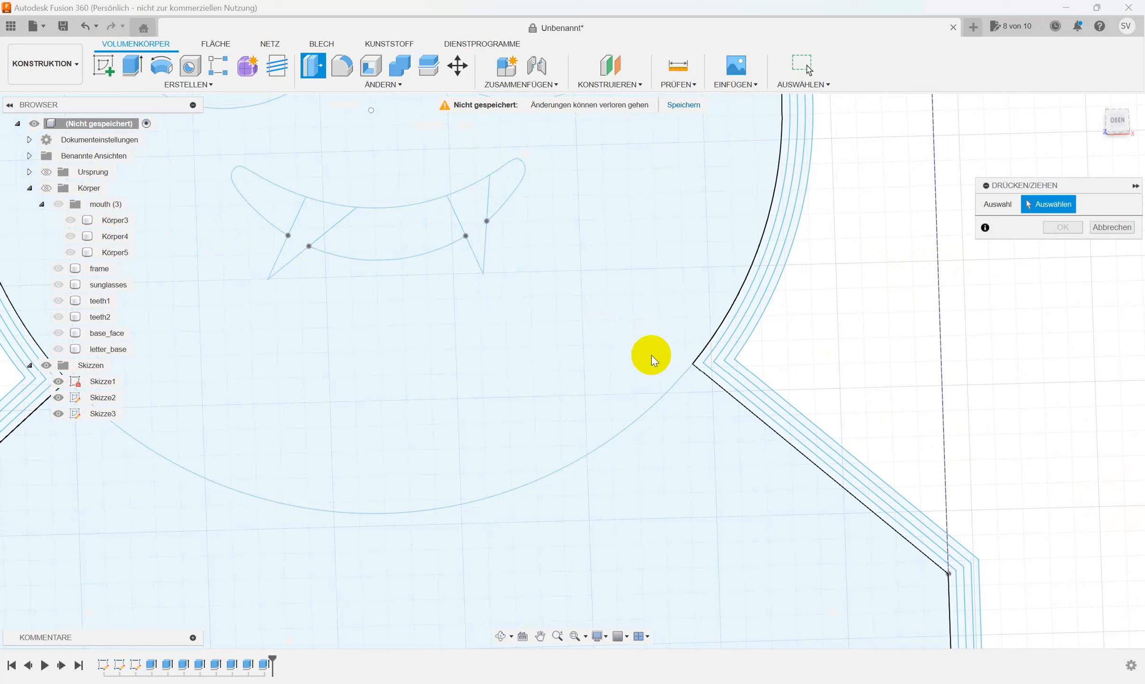
{"action": "left_click", "coordinate": [721, 387]}
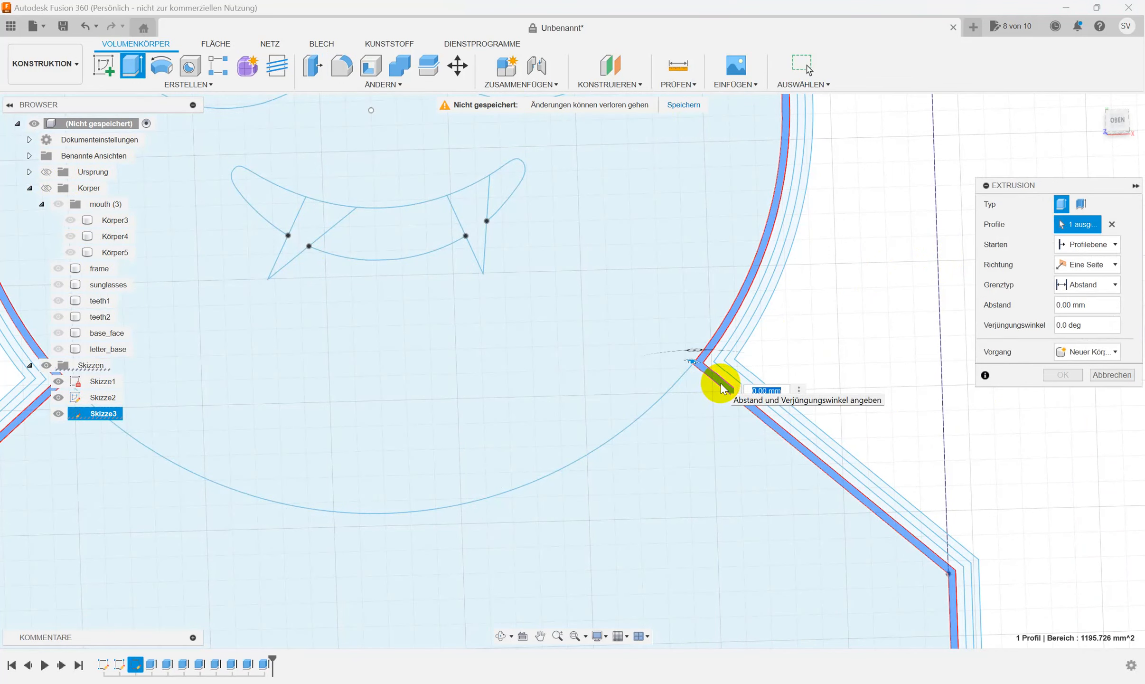
{"action": "left_click", "coordinate": [46, 189]}
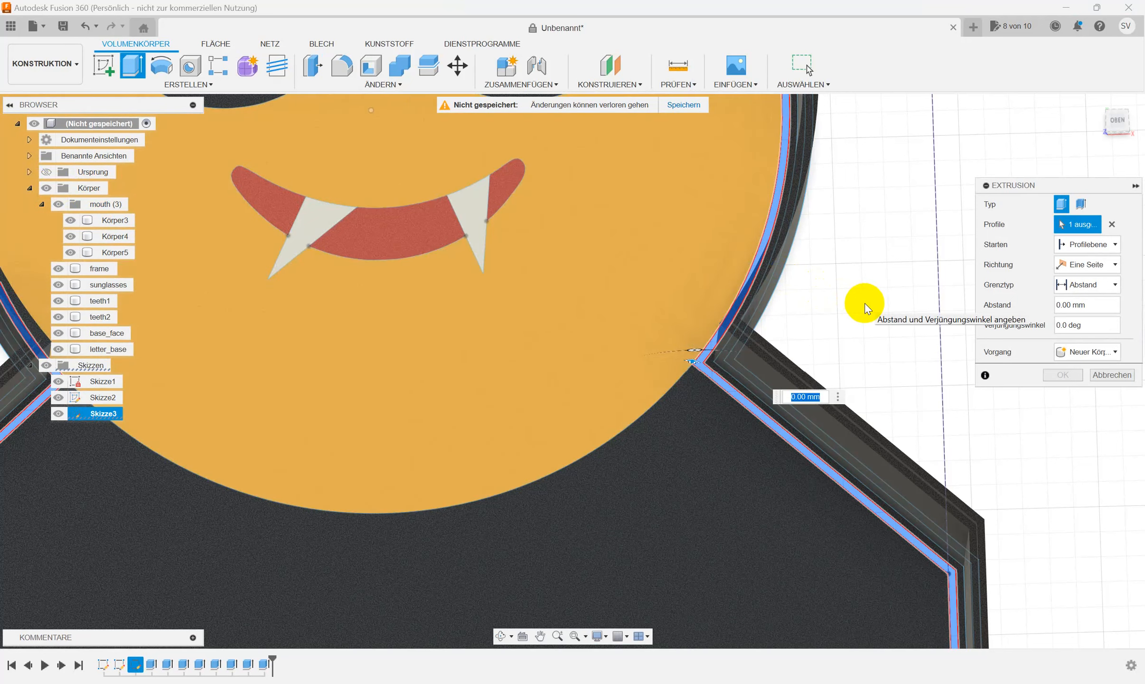
{"action": "type", "text": "0.2"}
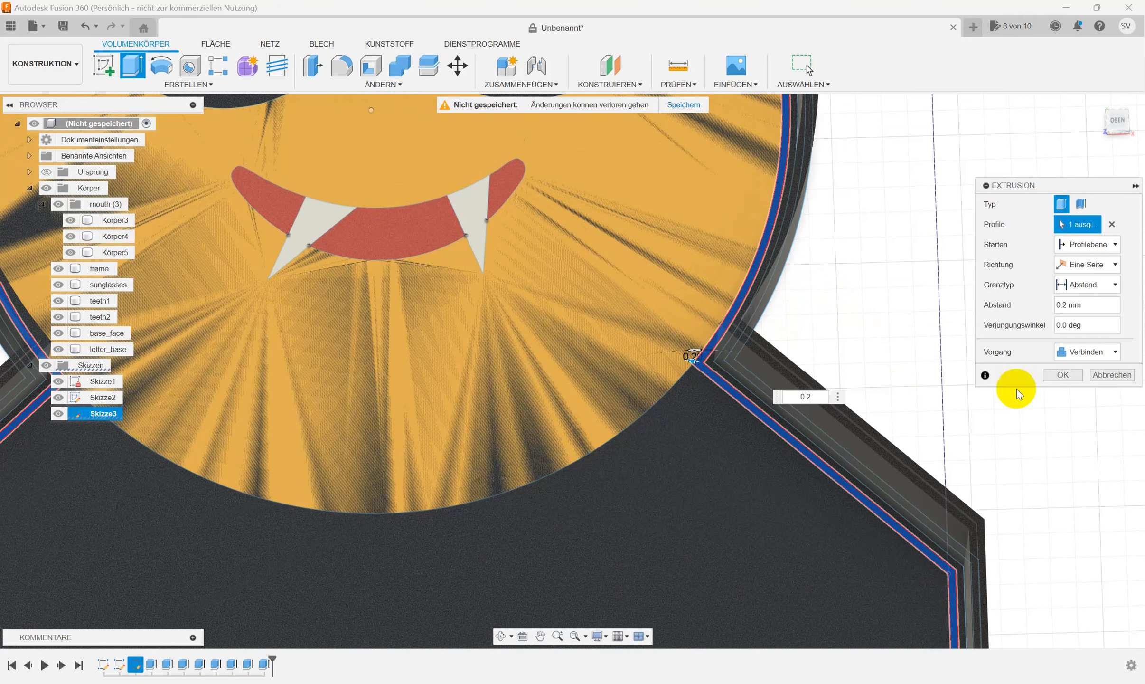
{"action": "left_click", "coordinate": [1116, 356]}
{"action": "left_click", "coordinate": [1080, 405]}
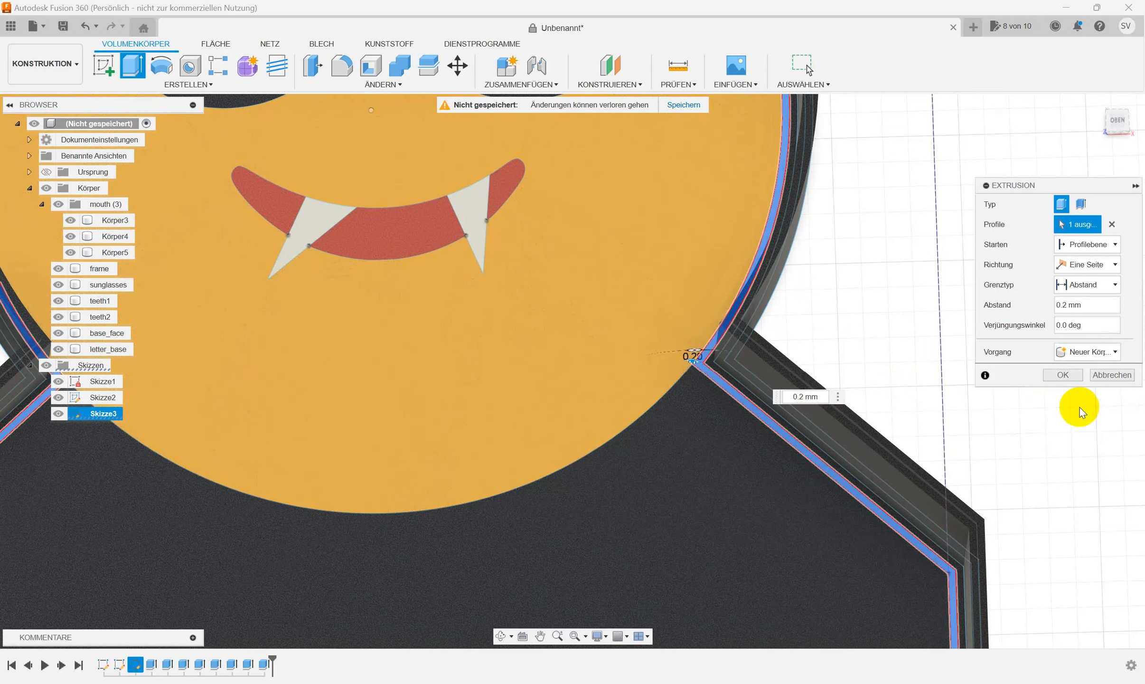
{"action": "left_click", "coordinate": [1063, 375]}
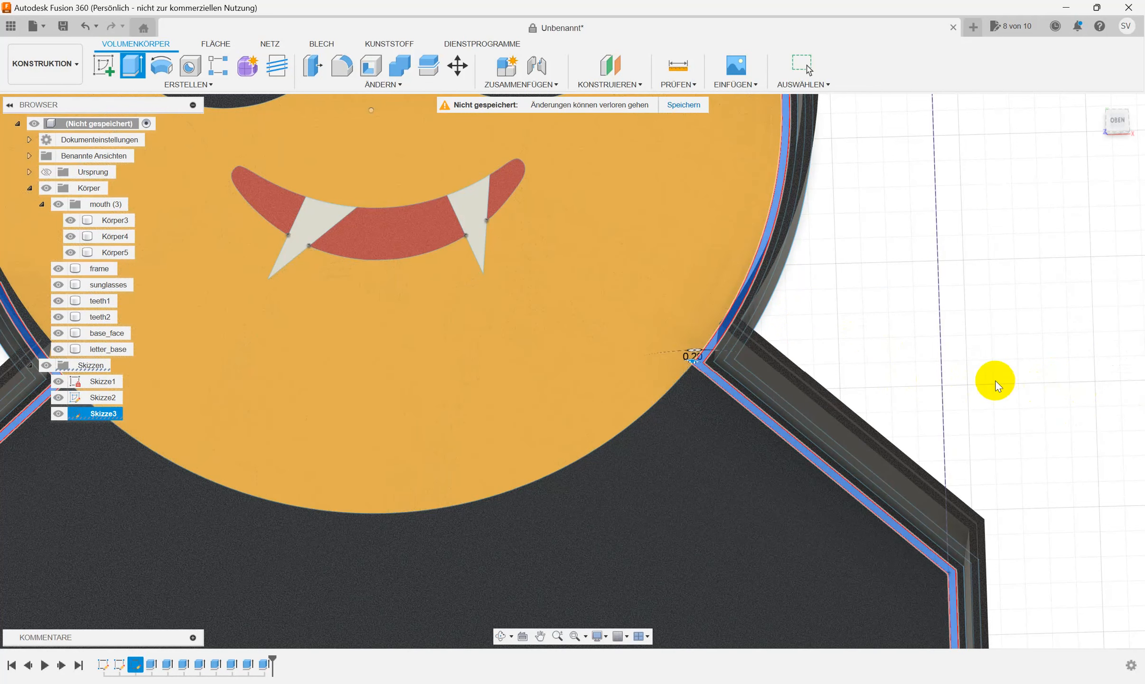
- Rename the new border body as border_space and apply the design's white rough powder coat to it
{"action": "scroll", "coordinate": [641, 294], "scroll_direction": "down", "scroll_amount": 2}
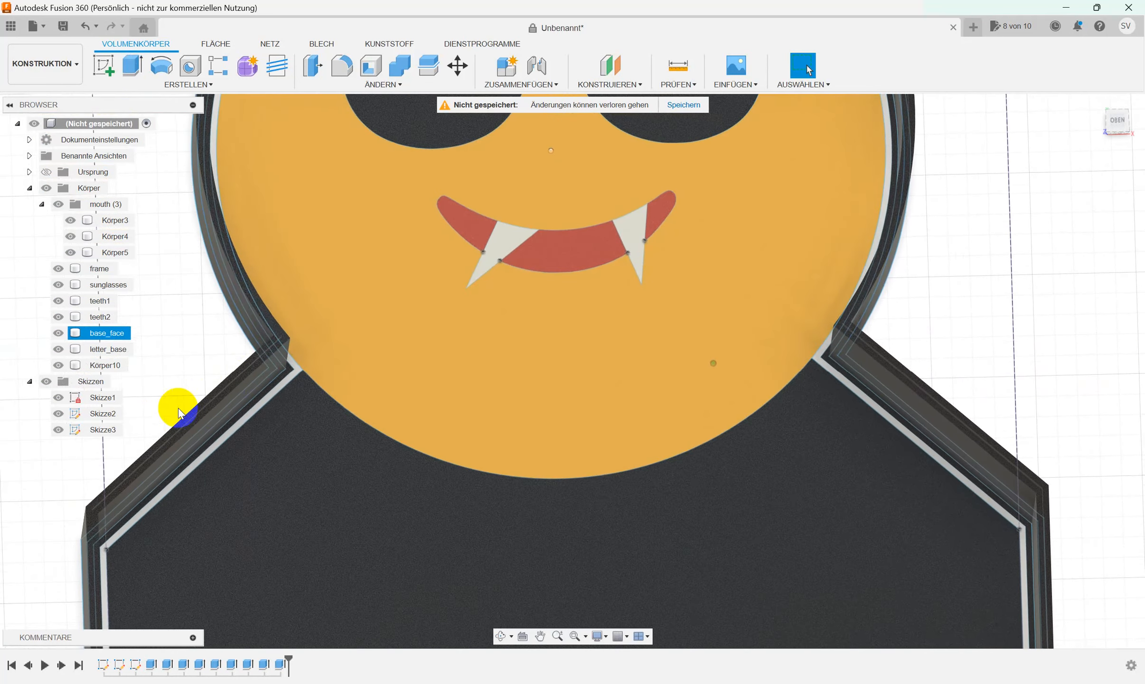
{"action": "scroll", "coordinate": [101, 364], "scroll_direction": "down", "scroll_amount": 1}
{"action": "right_click", "coordinate": [102, 365]}
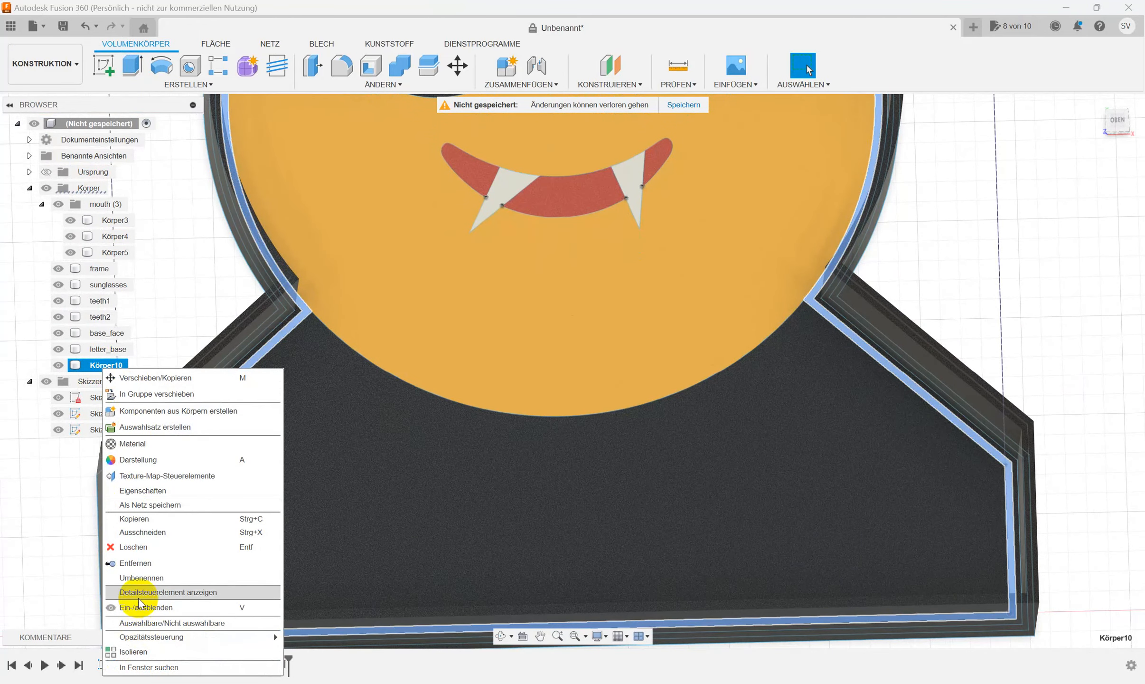
{"action": "left_click", "coordinate": [141, 578]}
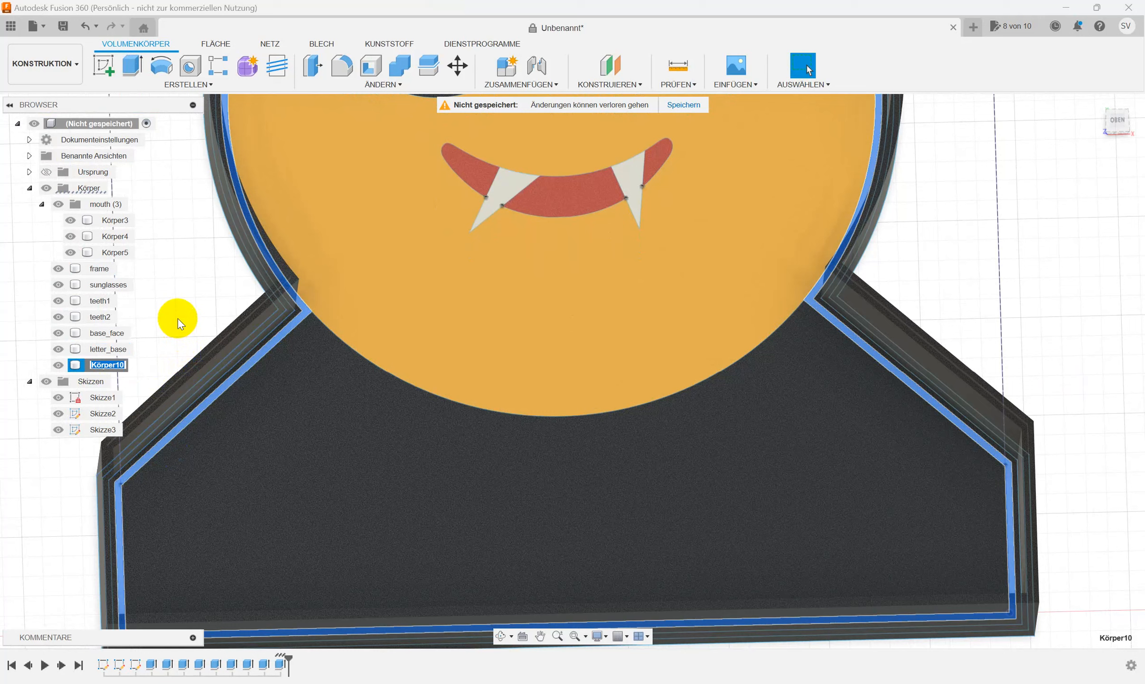
{"action": "type", "text": "border_space"}
{"action": "key", "text": "Return"}
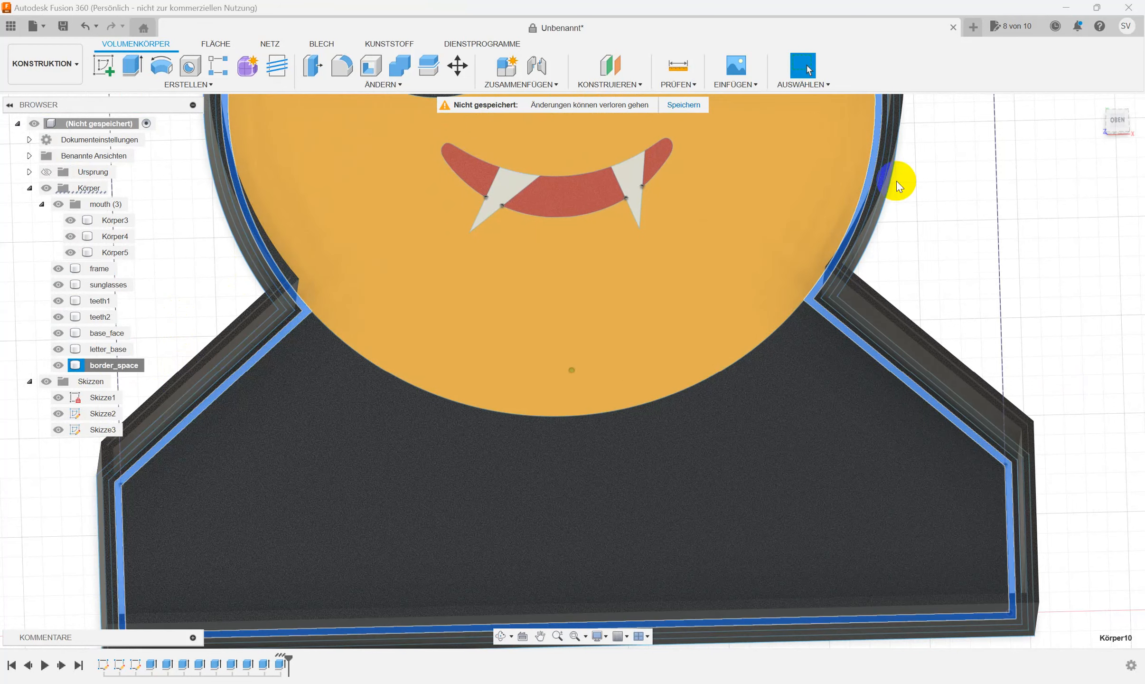
{"action": "middle_click_drag", "start_coordinate": [1034, 200], "coordinate": [1013, 233], "text": "shift"}
{"action": "left_click", "coordinate": [1013, 234]}
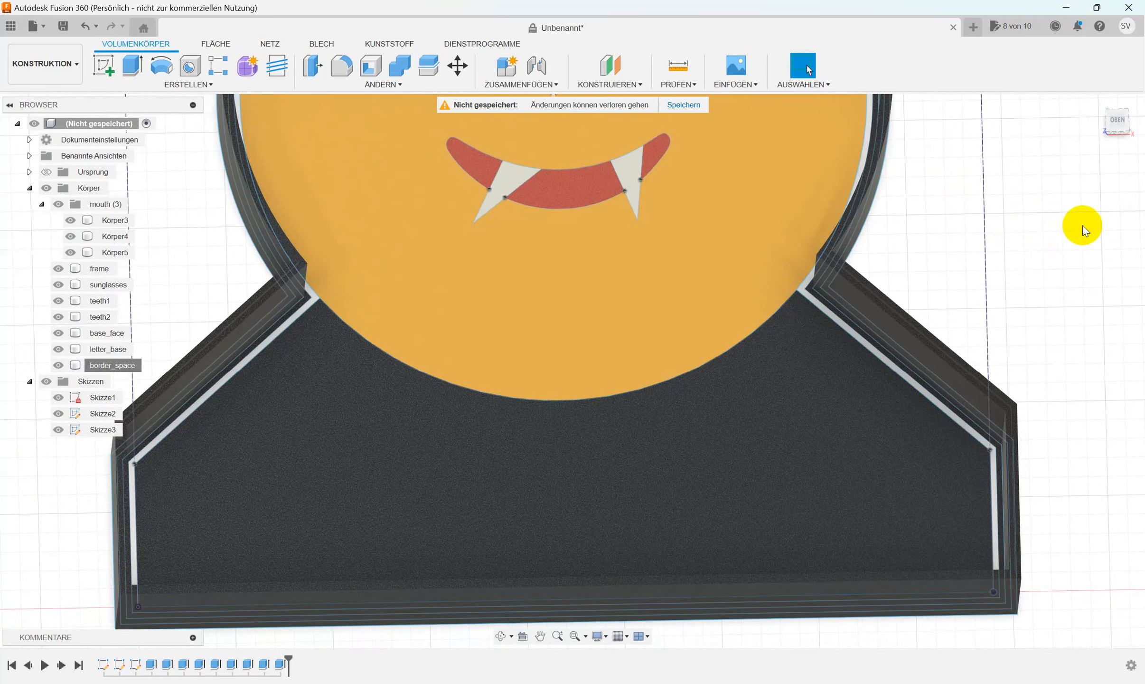
{"action": "key", "text": "a"}
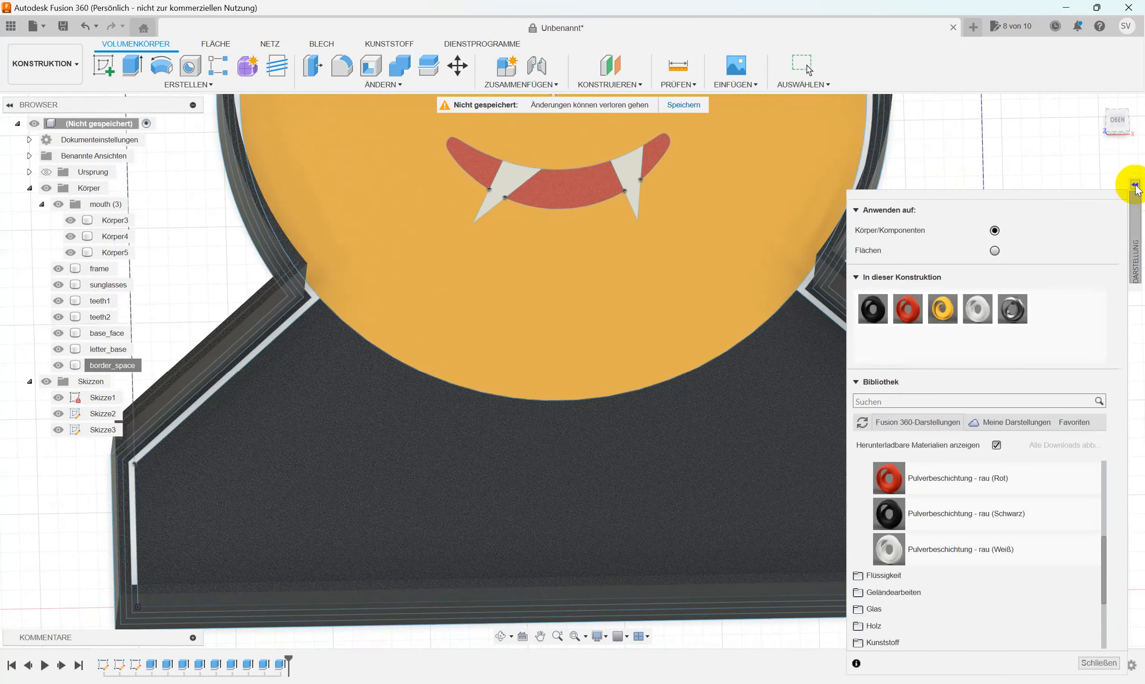
{"action": "left_click_drag", "start_coordinate": [994, 303], "coordinate": [118, 364]}
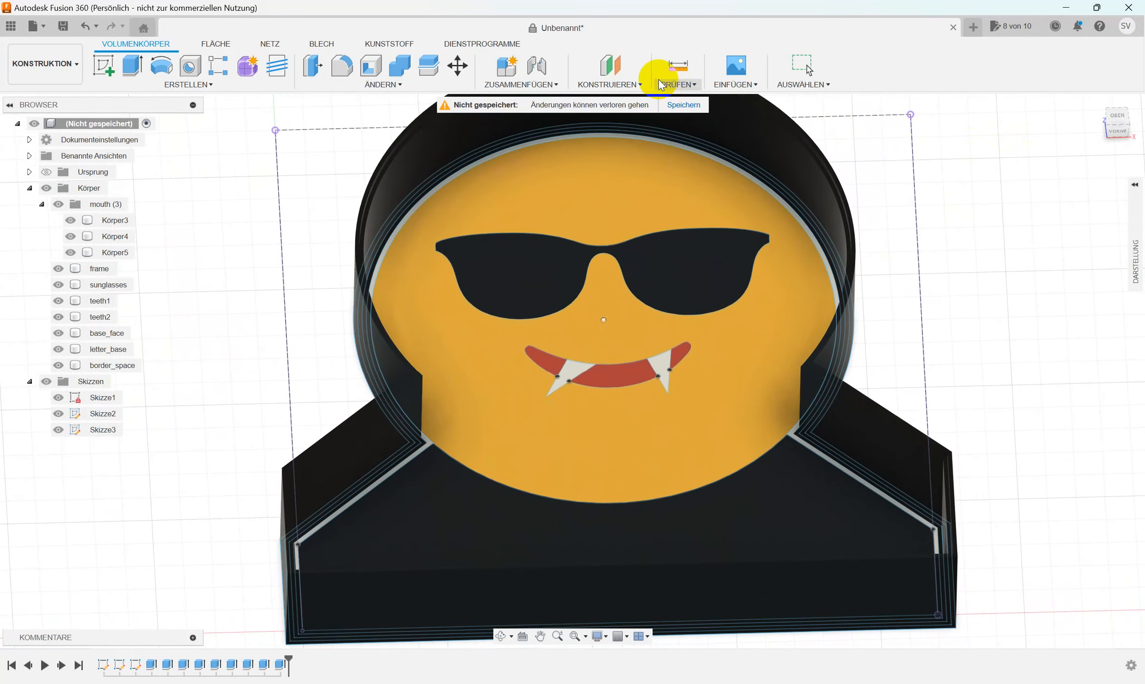
- Create a section analysis on the YZ plane with the cut offset 180 mm to inspect the frame and thin bodies
{"action": "left_click", "coordinate": [687, 86]}
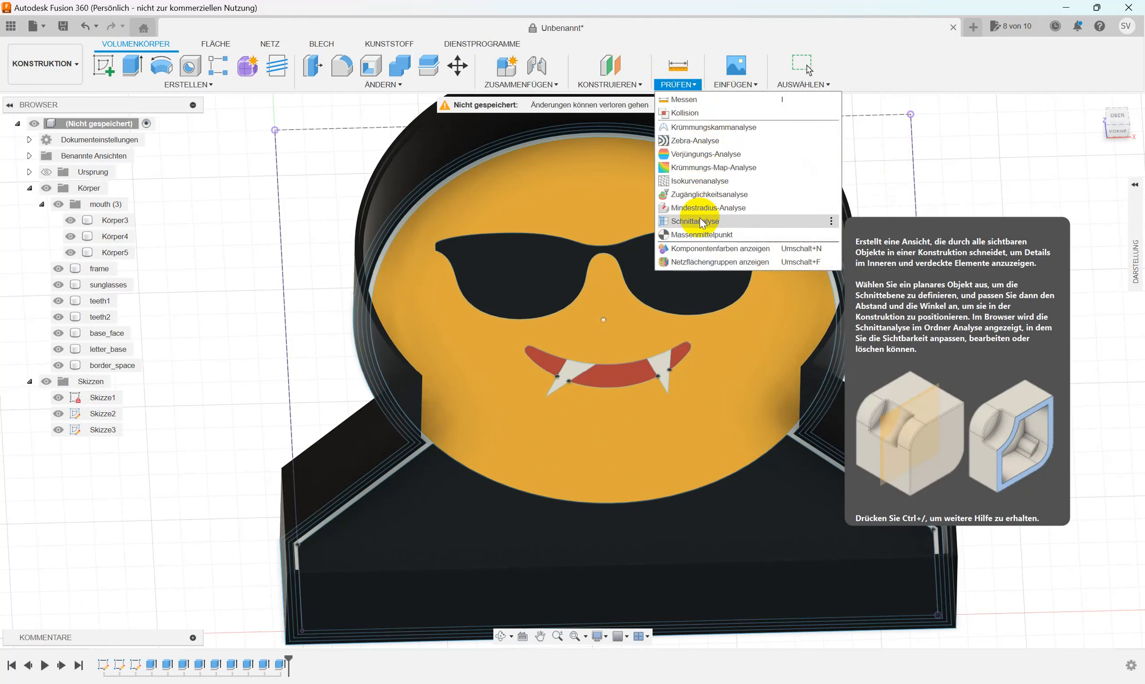
{"action": "left_click", "coordinate": [701, 222]}
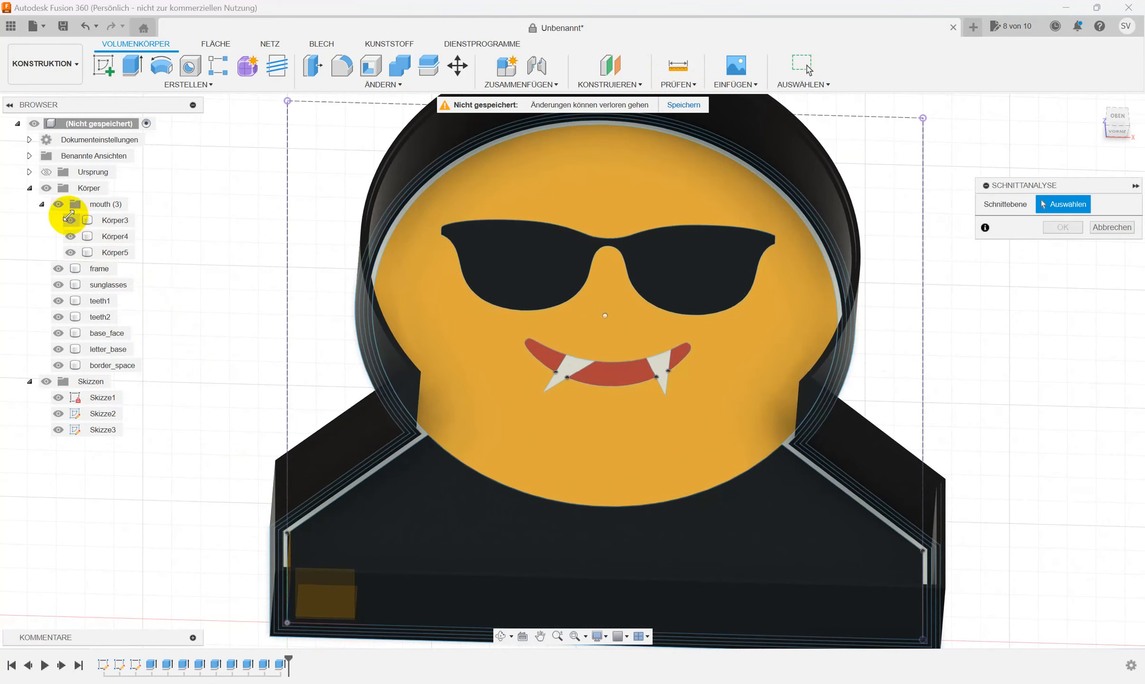
{"action": "left_click", "coordinate": [48, 189]}
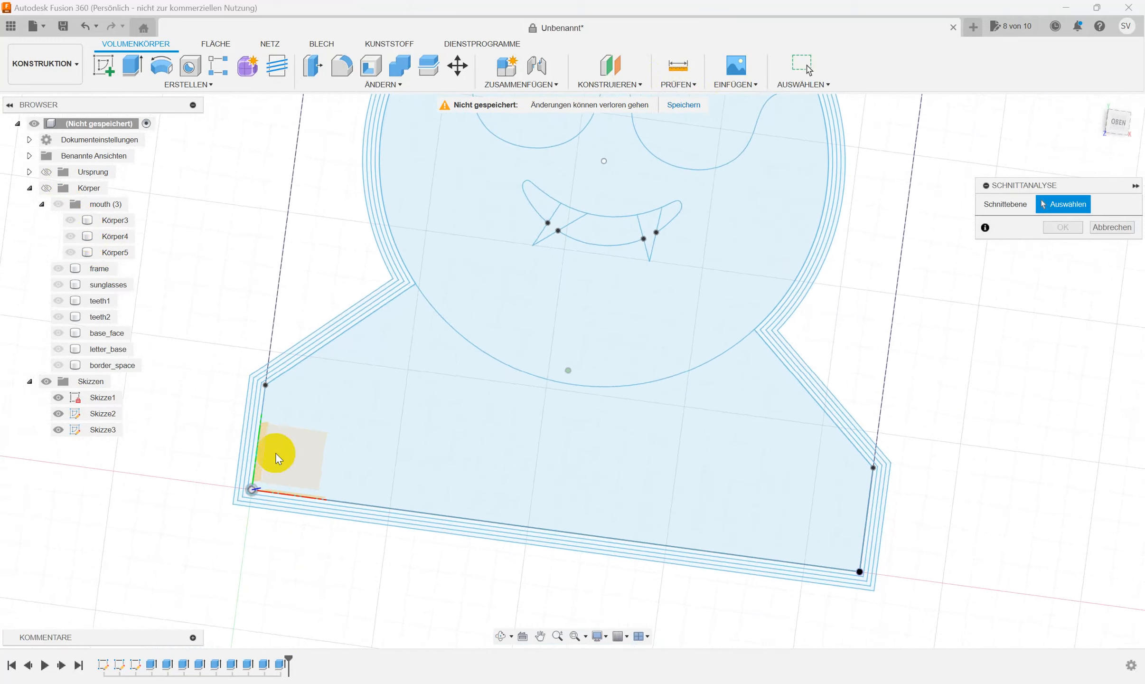
{"action": "left_click", "coordinate": [288, 504]}
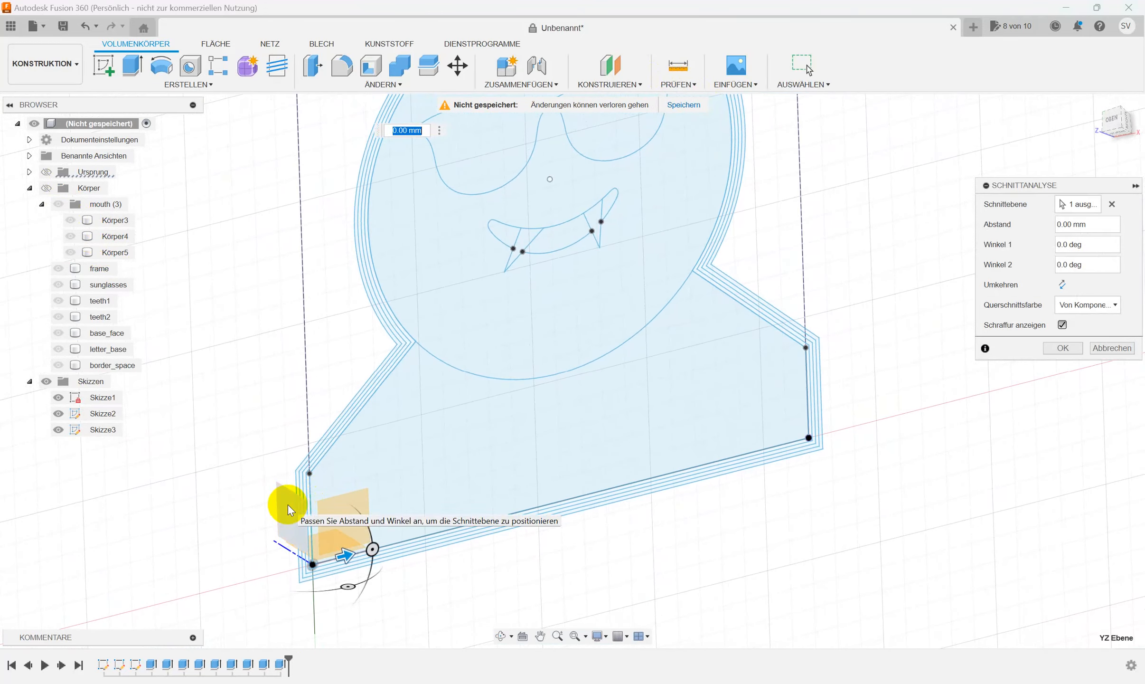
{"action": "left_click_drag", "start_coordinate": [345, 553], "coordinate": [768, 551]}
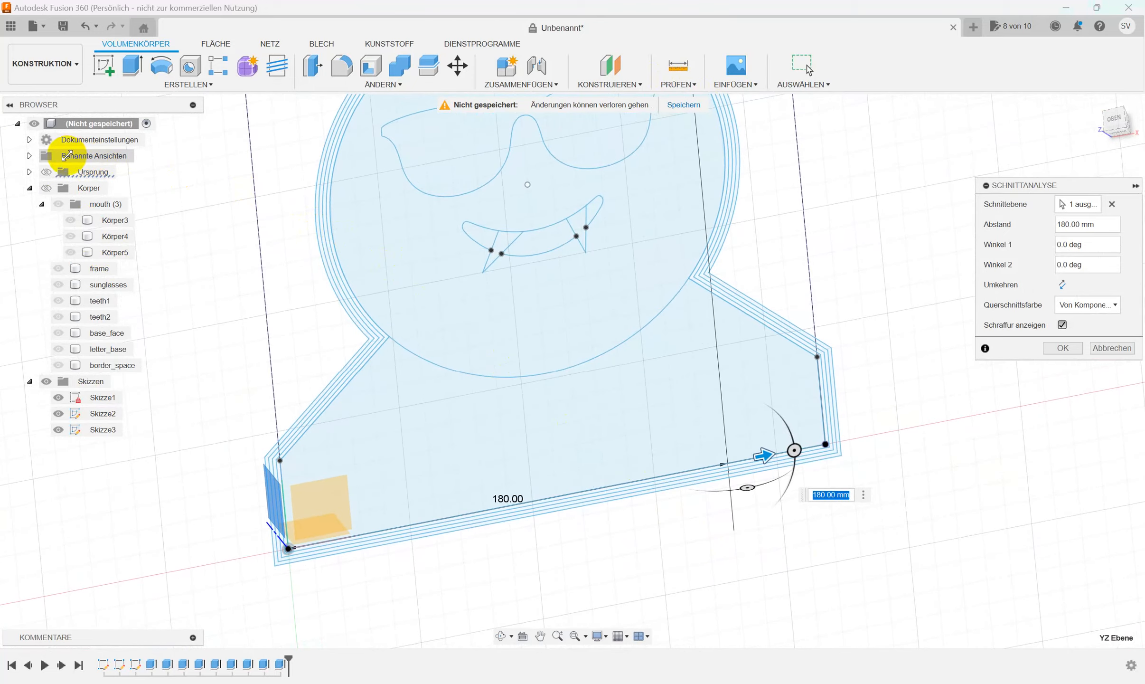
{"action": "left_click", "coordinate": [46, 188]}
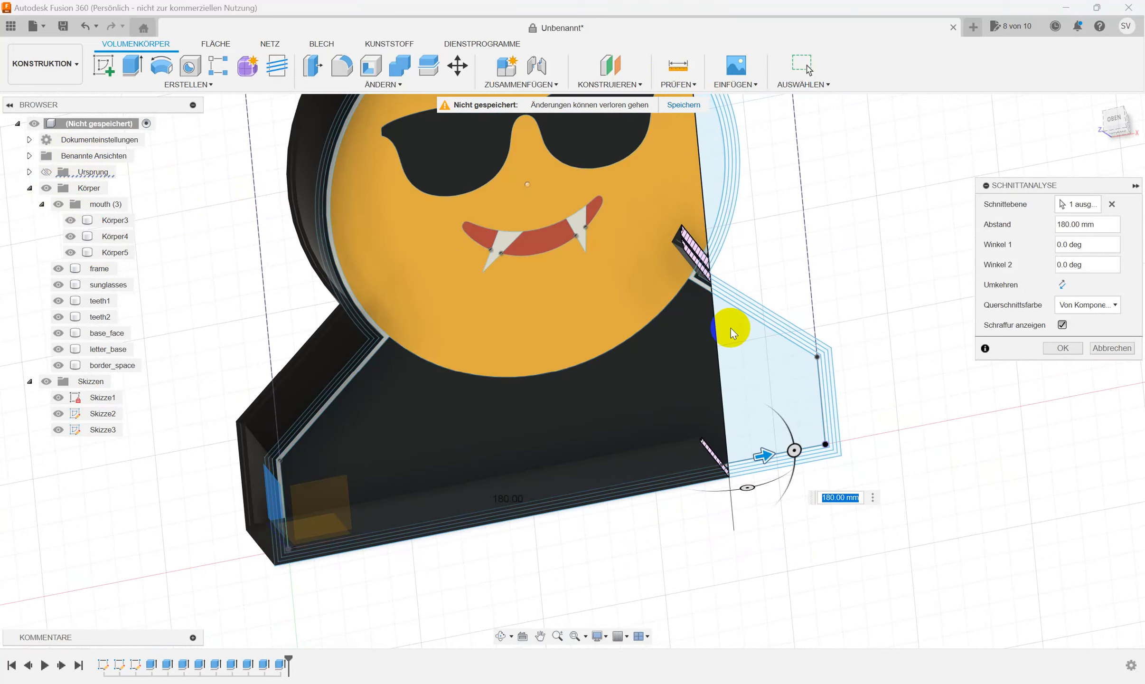
{"action": "mouse_move", "coordinate": [731, 327]}
{"action": "middle_mouse_down", "text": "shift"}
{"action": "mouse_move", "coordinate": [819, 349]}
{"action": "mouse_move", "coordinate": [754, 421]}
{"action": "mouse_move", "coordinate": [622, 529]}
{"action": "middle_mouse_up", "text": "shift"}
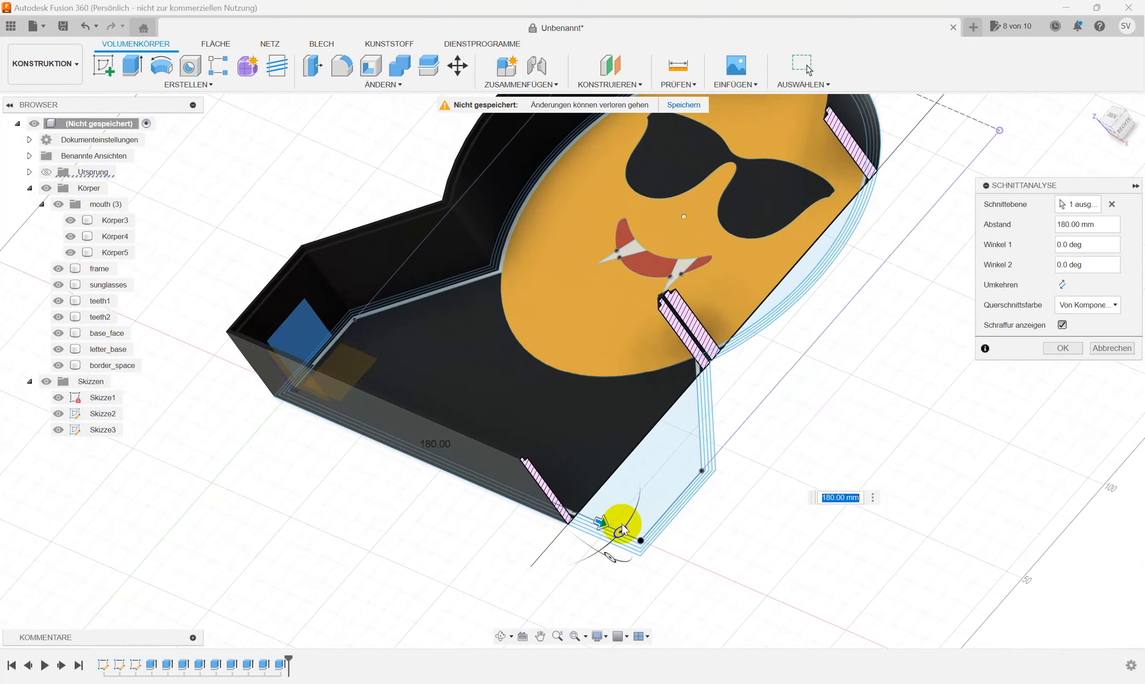
{"action": "left_click", "coordinate": [588, 519]}
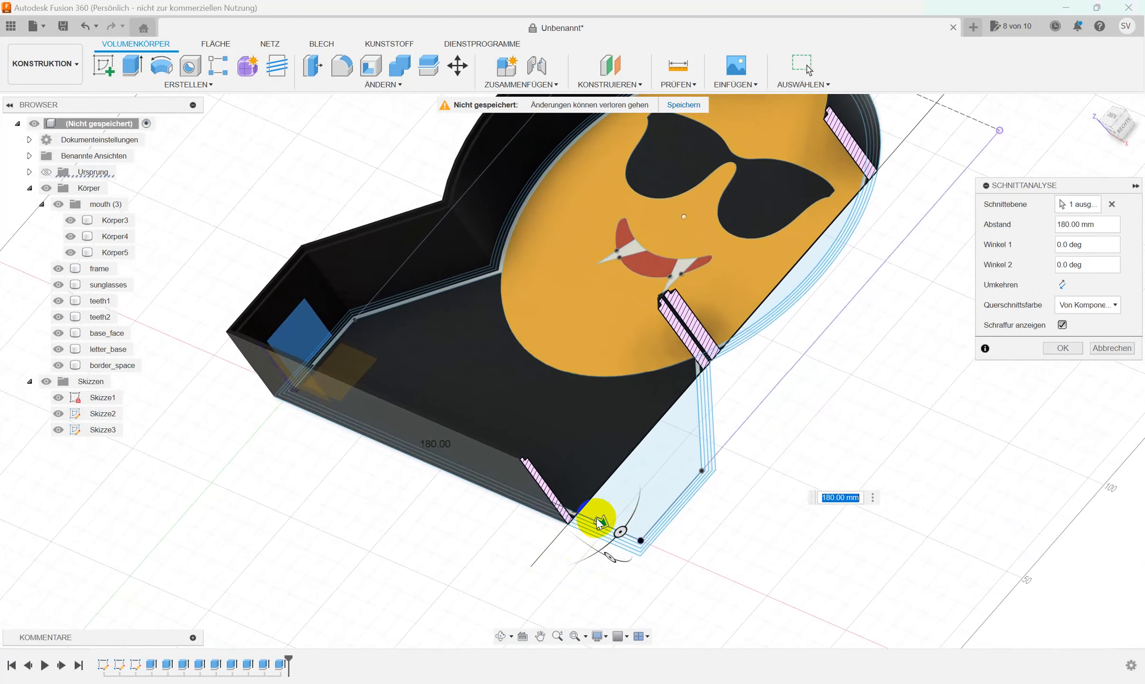
- Confirm the section analysis at 180 mm and examine the cut frame wall, base and border at the lower corner
{"action": "left_click", "coordinate": [1062, 348]}
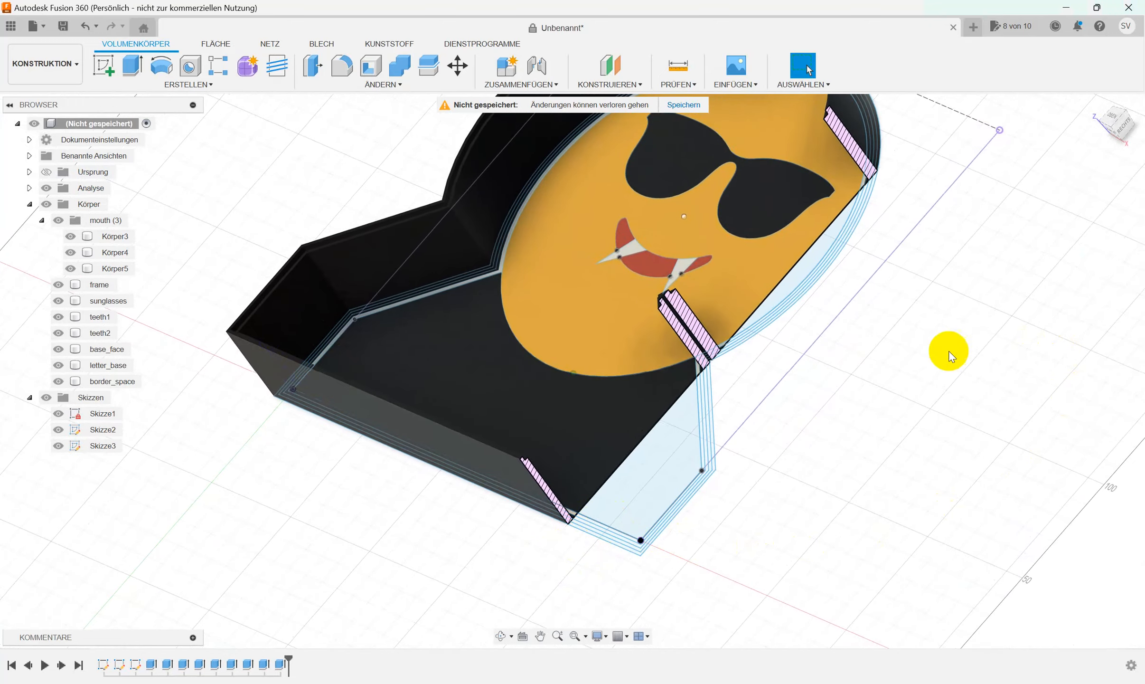
{"action": "scroll", "coordinate": [922, 346], "scroll_direction": "up", "scroll_amount": 6}
{"action": "scroll", "coordinate": [921, 346], "scroll_direction": "up", "scroll_amount": 5}
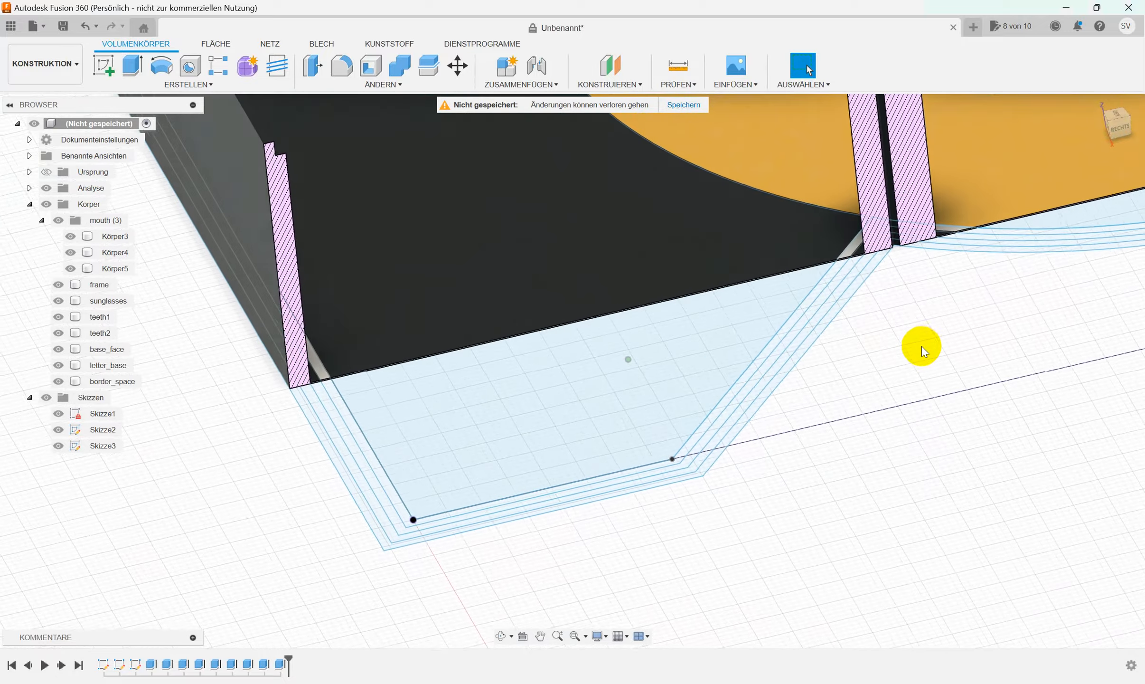
{"action": "middle_click_drag", "start_coordinate": [922, 346], "coordinate": [381, 422], "text": "shift"}
{"action": "scroll", "coordinate": [407, 404], "scroll_direction": "up", "scroll_amount": 4}
{"action": "left_click", "coordinate": [370, 388]}
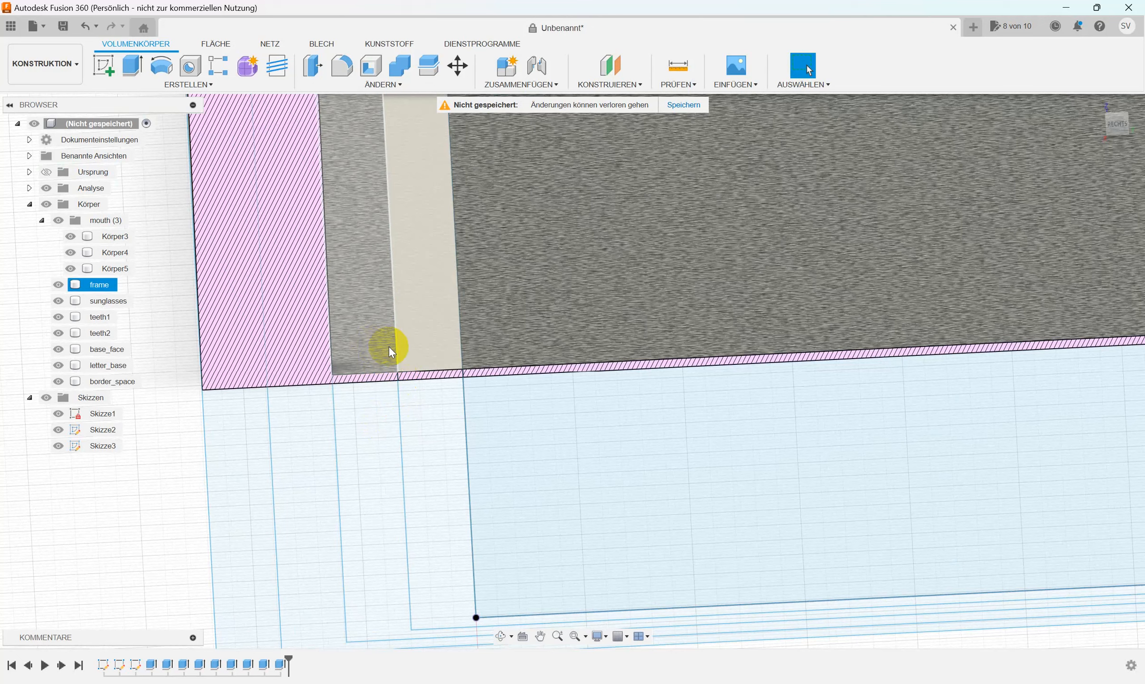
{"action": "left_click", "coordinate": [554, 352]}
{"action": "left_click", "coordinate": [393, 328]}
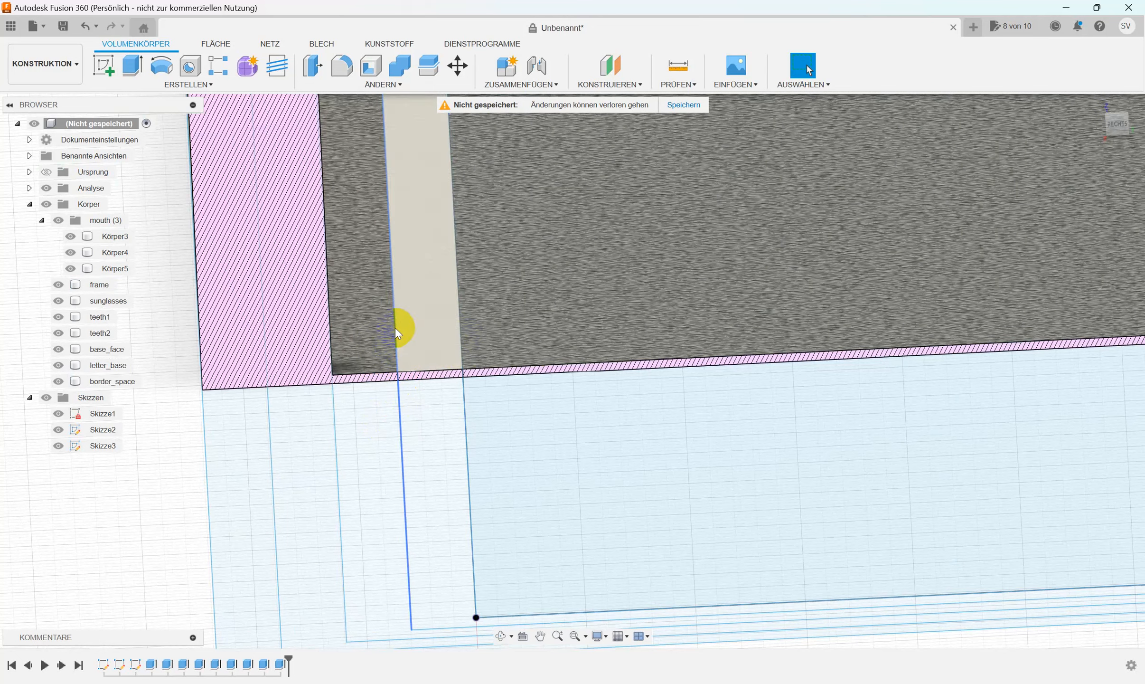
{"action": "left_click", "coordinate": [551, 332]}
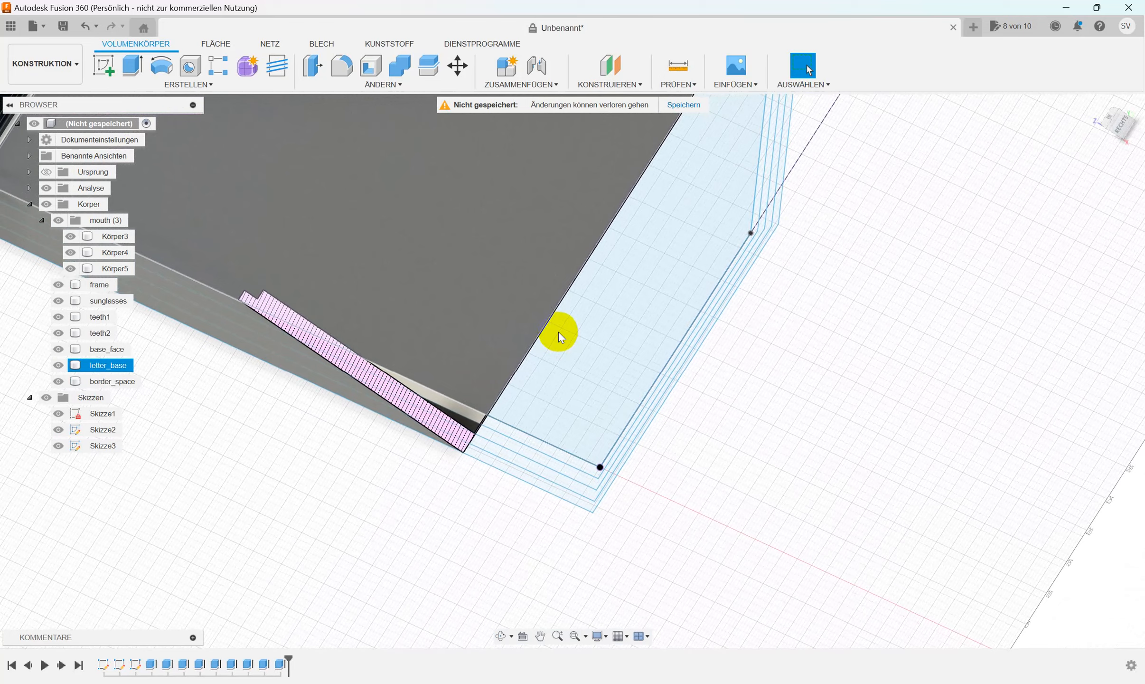
{"action": "key", "text": "Escape"}
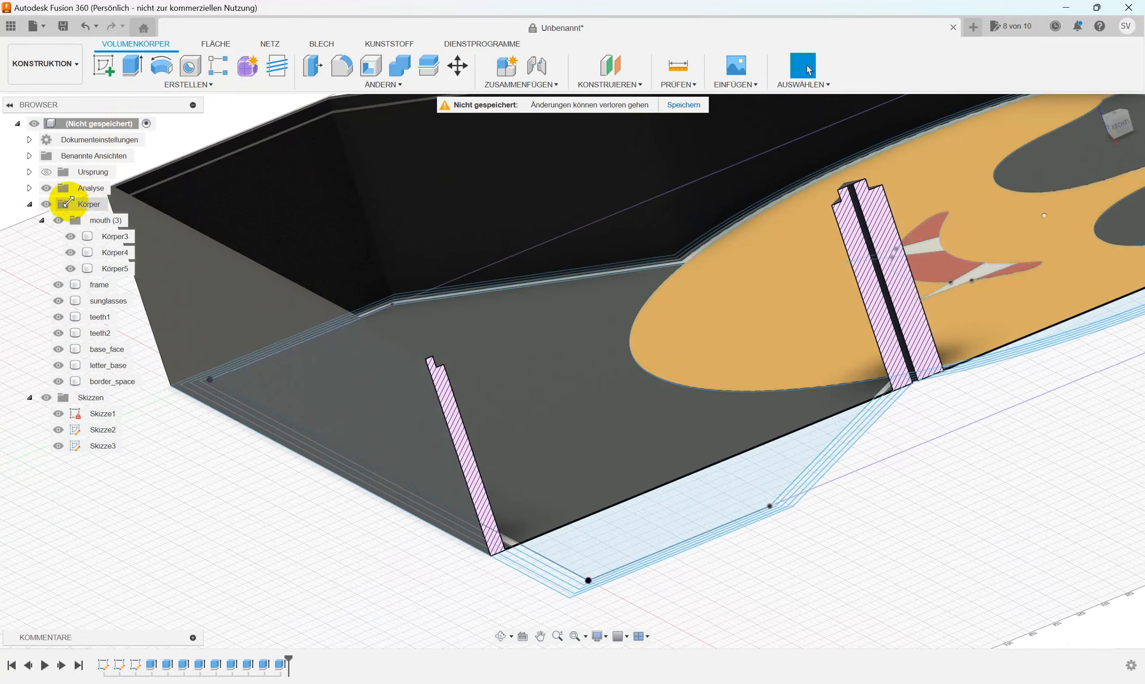
- Hide the section analysis, all bodies and Skizze2 so that only the outline sketches are shown
{"action": "left_click", "coordinate": [47, 187]}
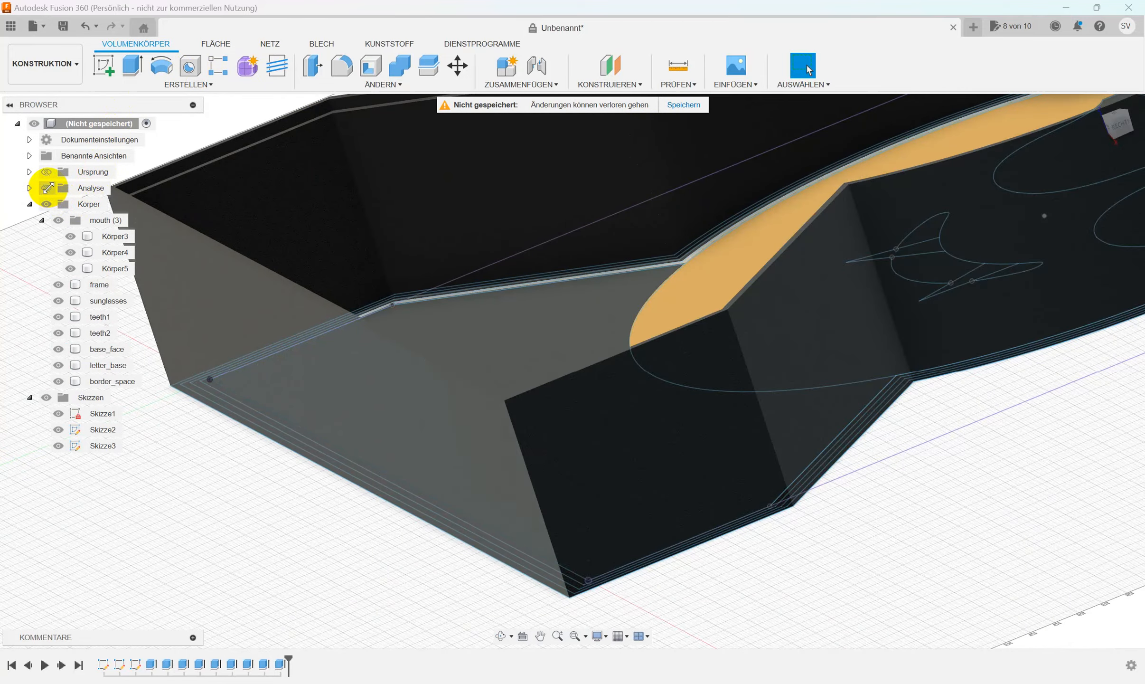
{"action": "left_click", "coordinate": [816, 388]}
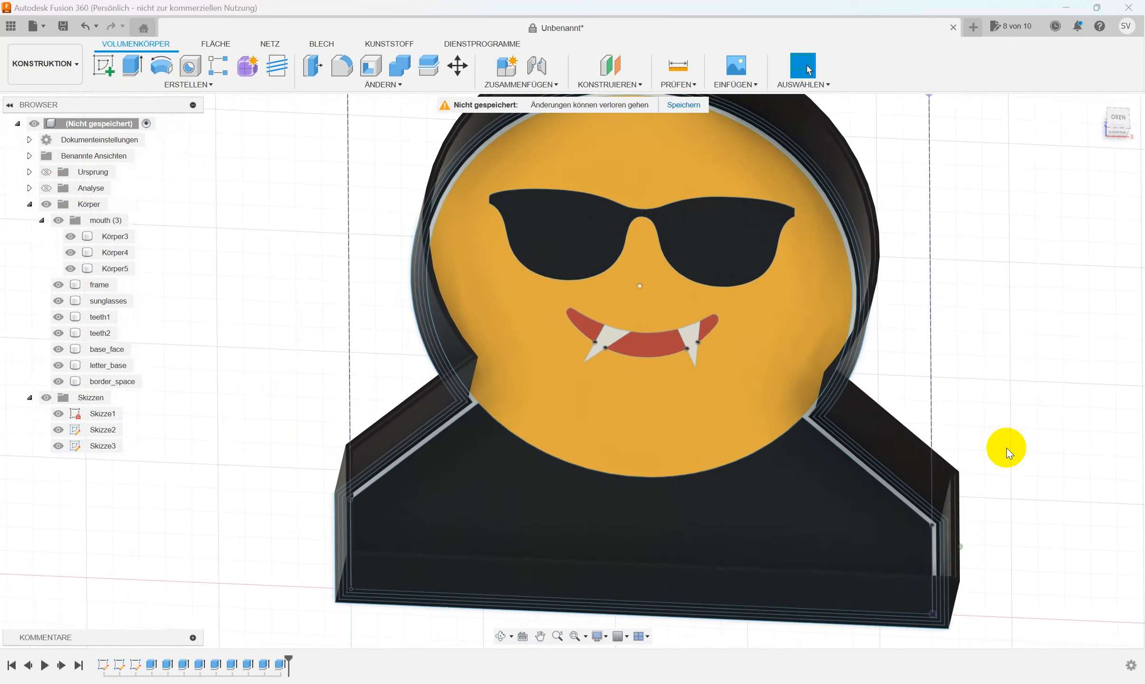
{"action": "left_click", "coordinate": [776, 437]}
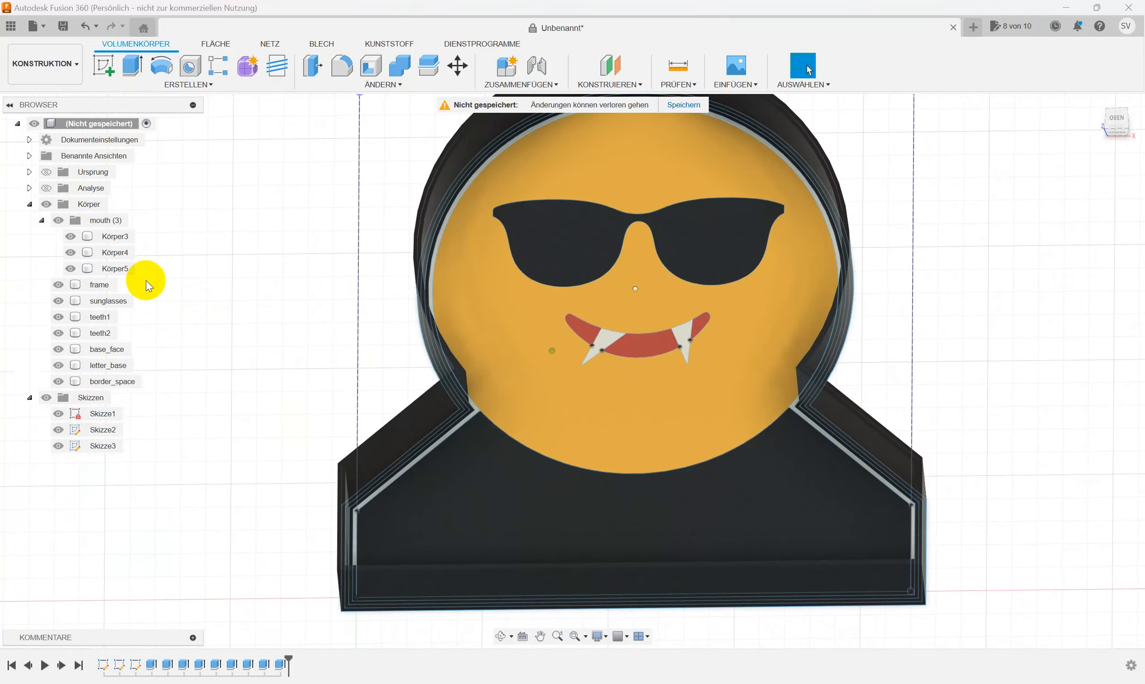
{"action": "left_click", "coordinate": [48, 205]}
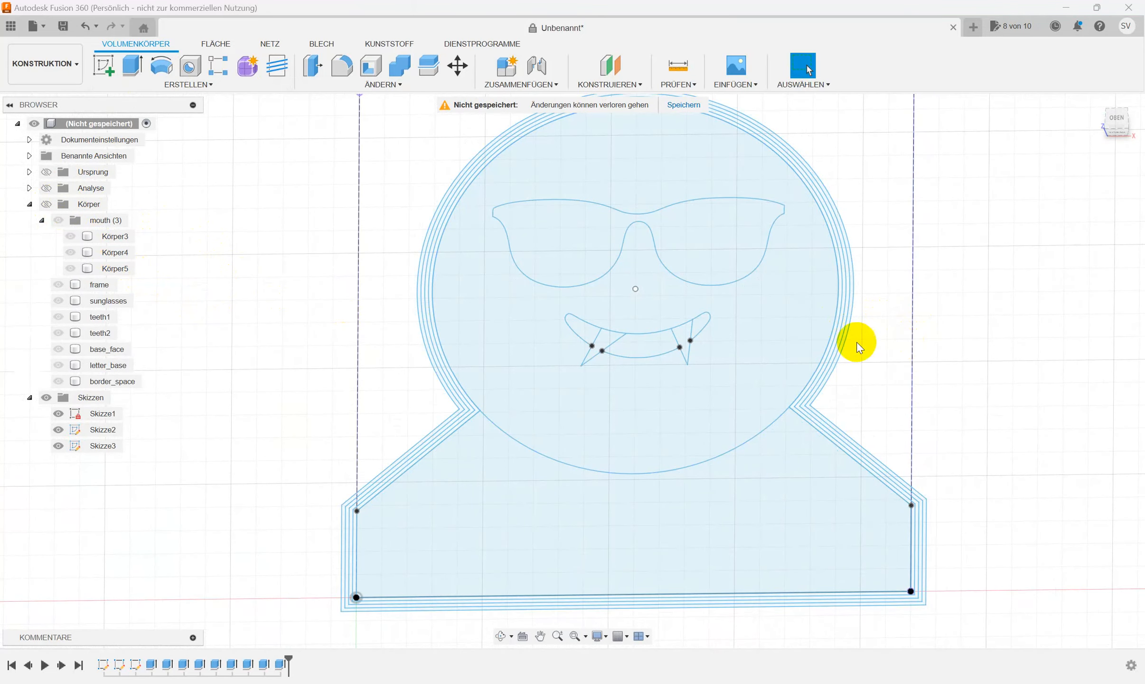
{"action": "left_click", "coordinate": [58, 430]}
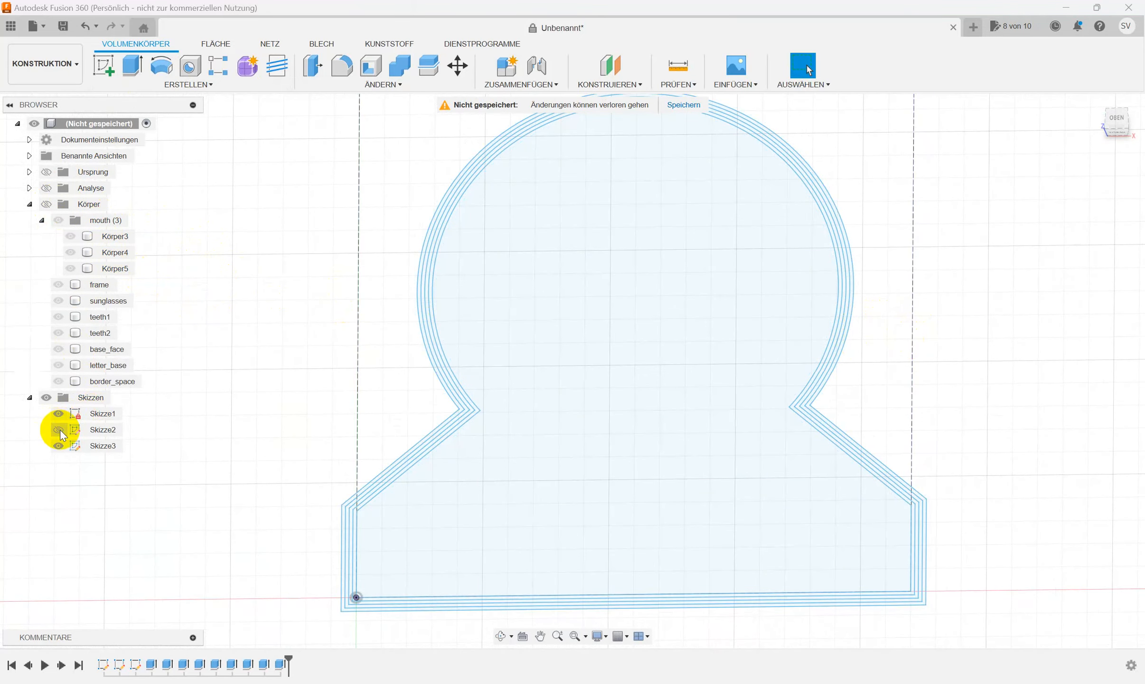
- Start an extrusion of Skizze3 with three profiles: the large inner area and the two adjoining border rings
{"action": "right_click", "coordinate": [348, 344]}
{"action": "left_click", "coordinate": [394, 330]}
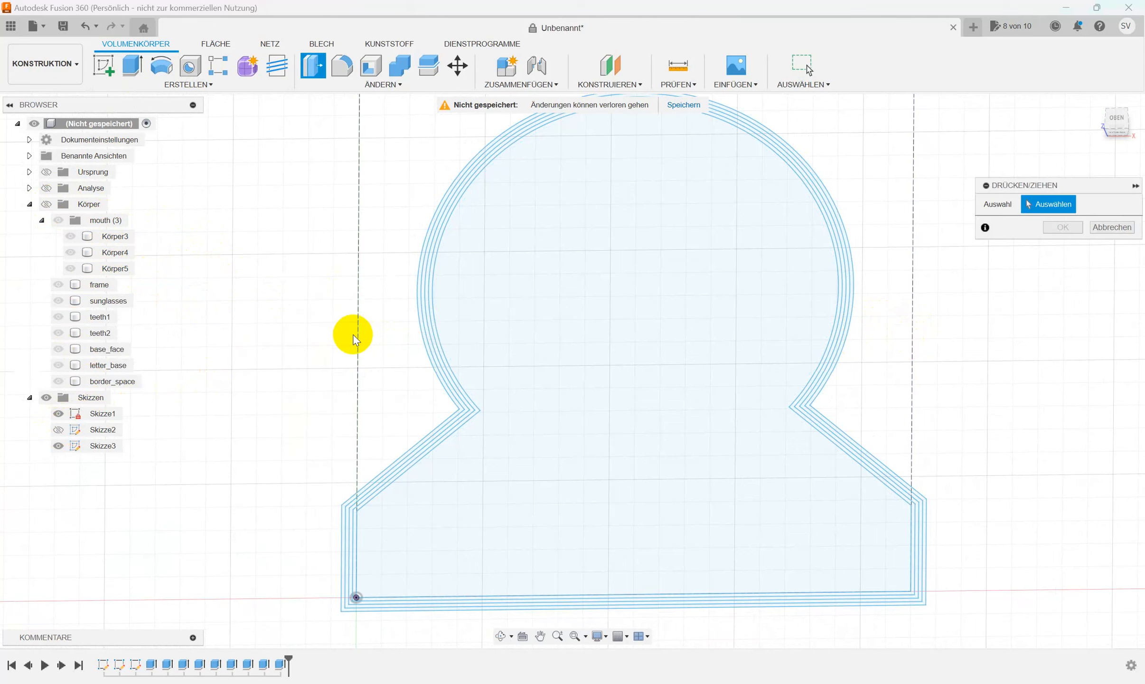
{"action": "left_click", "coordinate": [634, 541]}
{"action": "scroll", "coordinate": [626, 533], "scroll_direction": "up", "scroll_amount": 5}
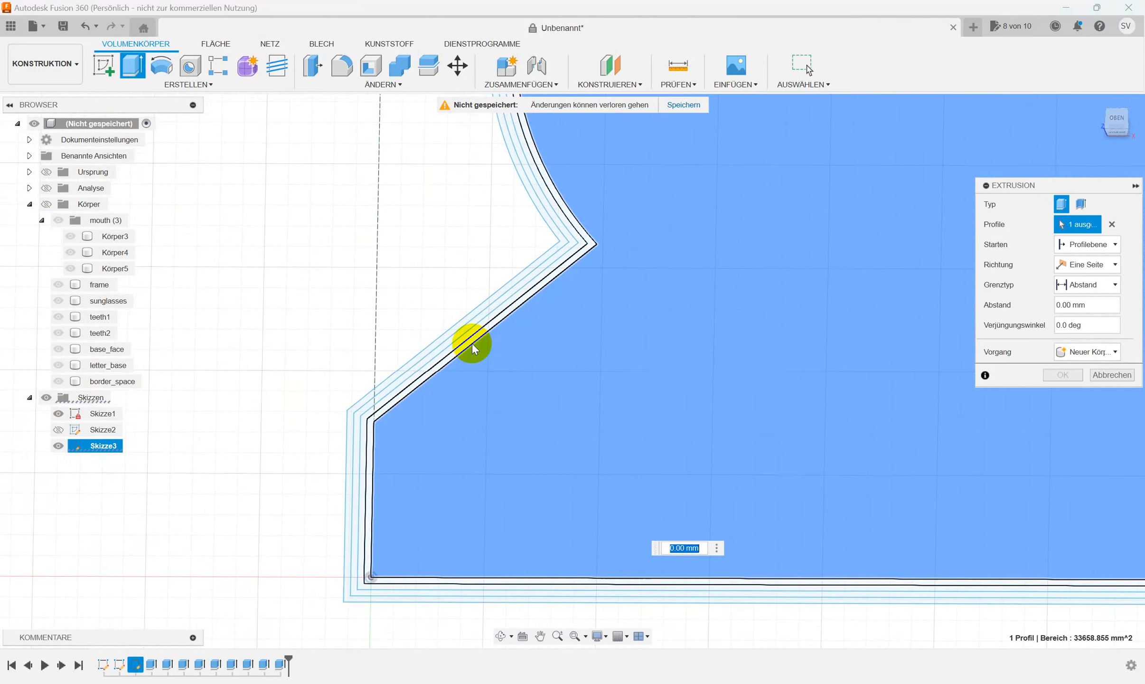
{"action": "left_click", "coordinate": [471, 342]}
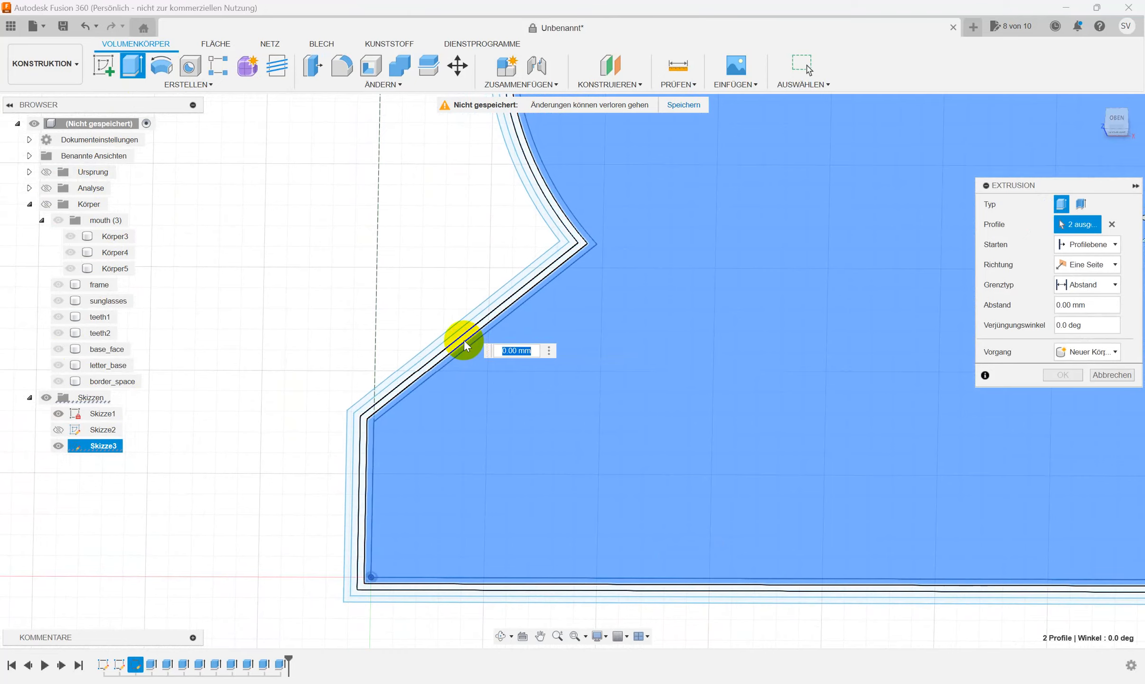
{"action": "left_click", "coordinate": [464, 339]}
{"action": "scroll", "coordinate": [630, 384], "scroll_direction": "down", "scroll_amount": 5}
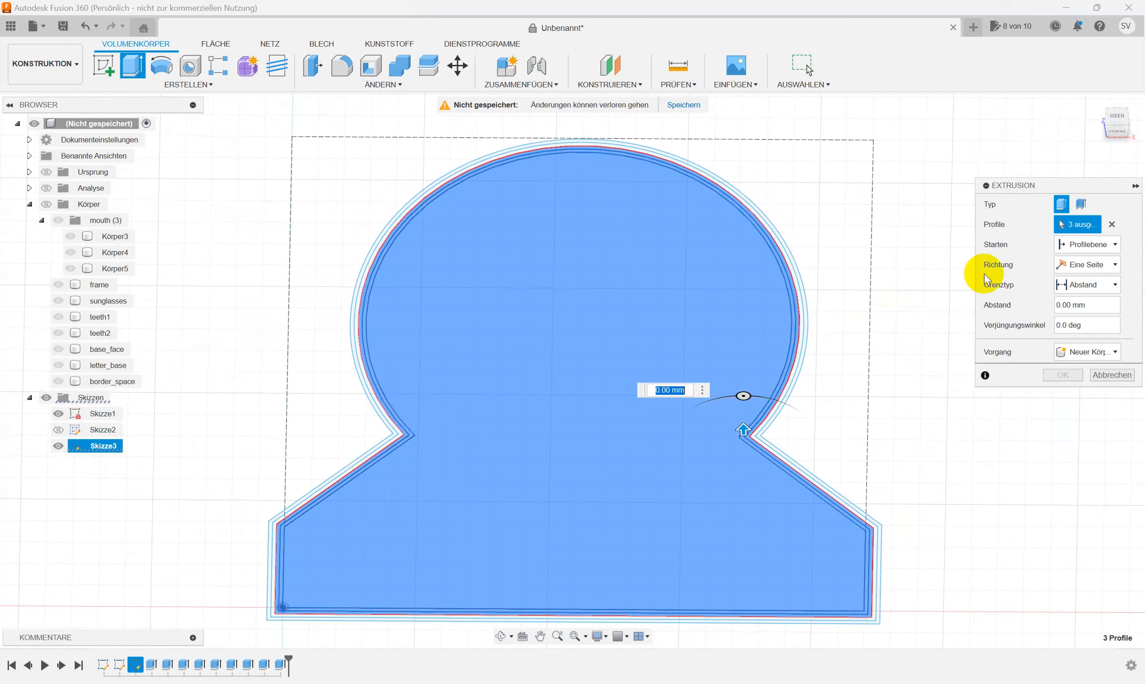
- Extrude the profiles in two directions as a new body, with 0.4 mm on side 1 and -0.2 mm on side 2
{"action": "left_click", "coordinate": [1110, 265]}
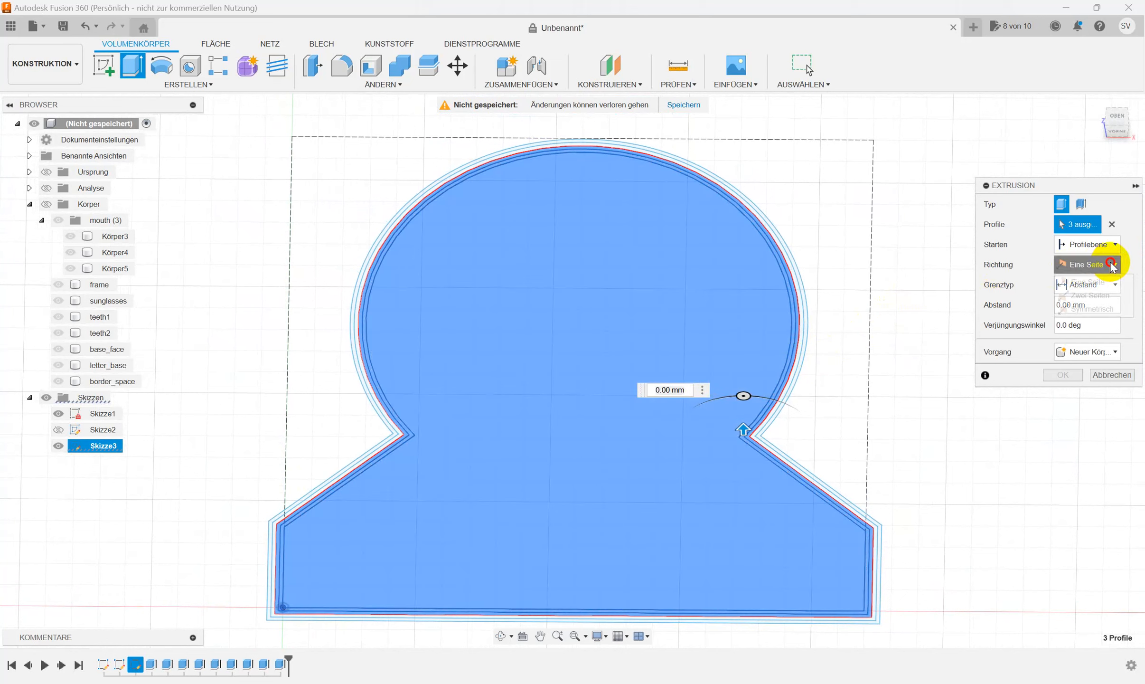
{"action": "left_click", "coordinate": [1087, 295]}
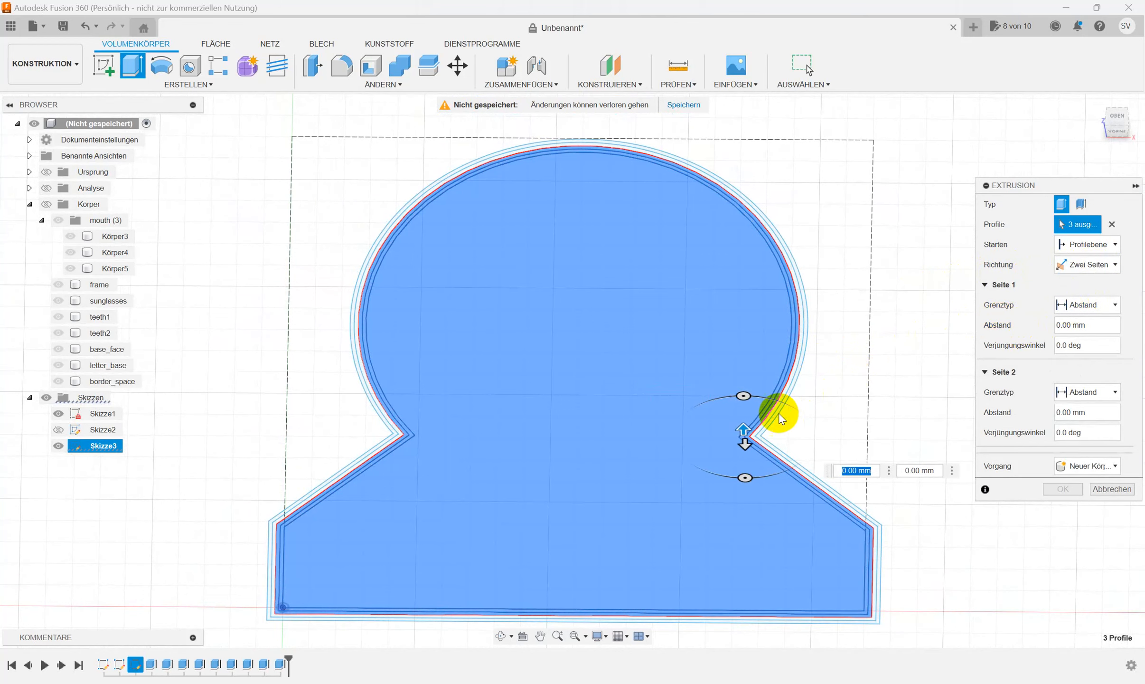
{"action": "left_click_drag", "start_coordinate": [743, 428], "coordinate": [769, 391]}
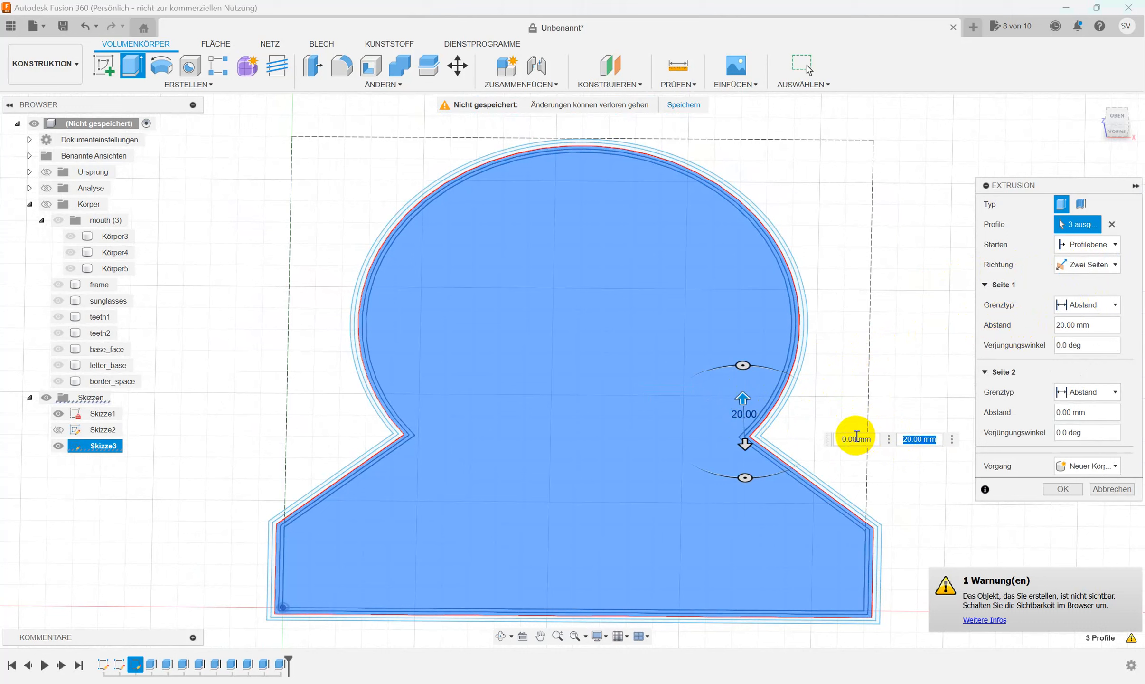
{"action": "type", "text": "0.4"}
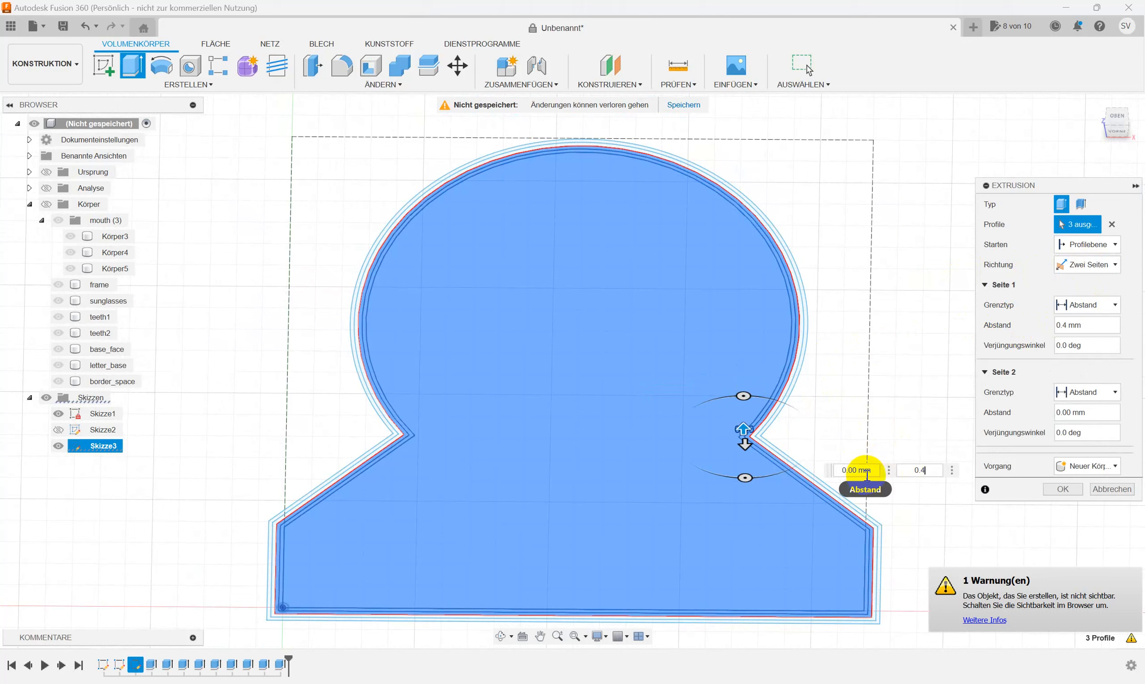
{"action": "left_click_drag", "start_coordinate": [873, 474], "coordinate": [835, 473]}
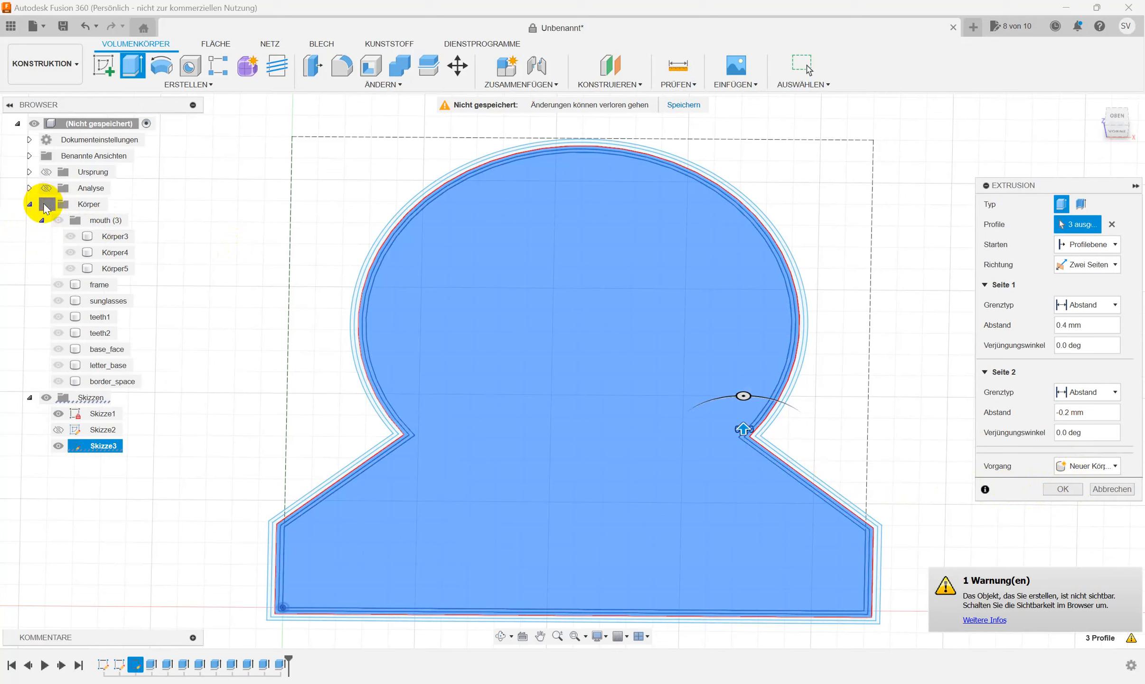
{"action": "left_click", "coordinate": [46, 205]}
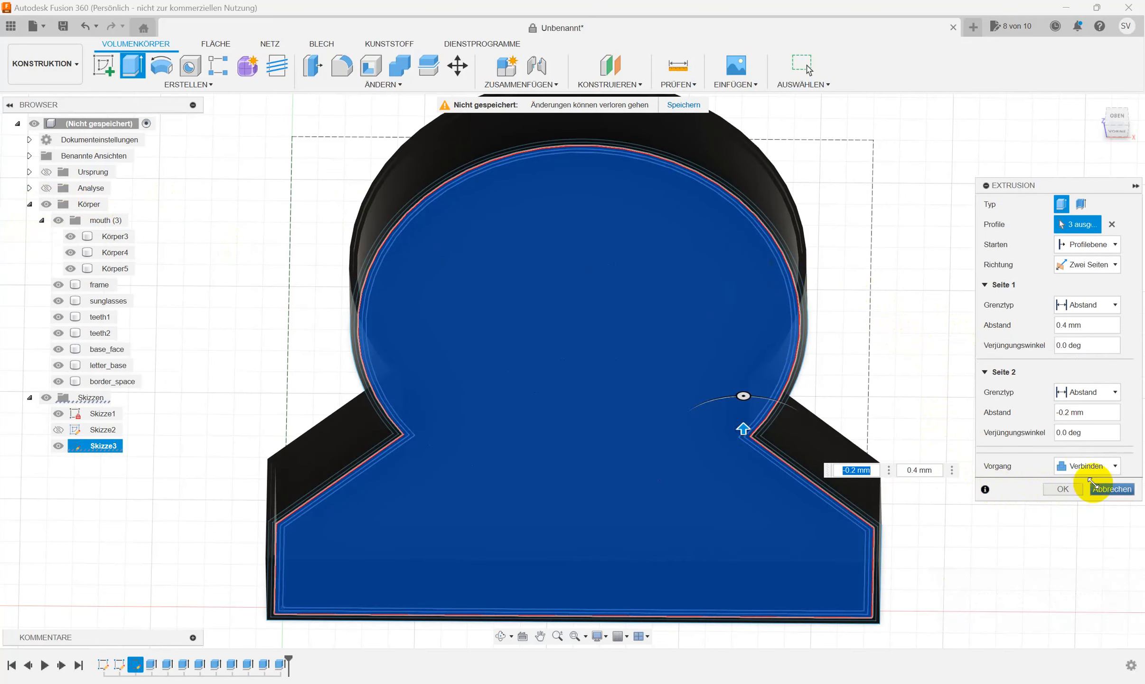
{"action": "left_click", "coordinate": [1113, 465]}
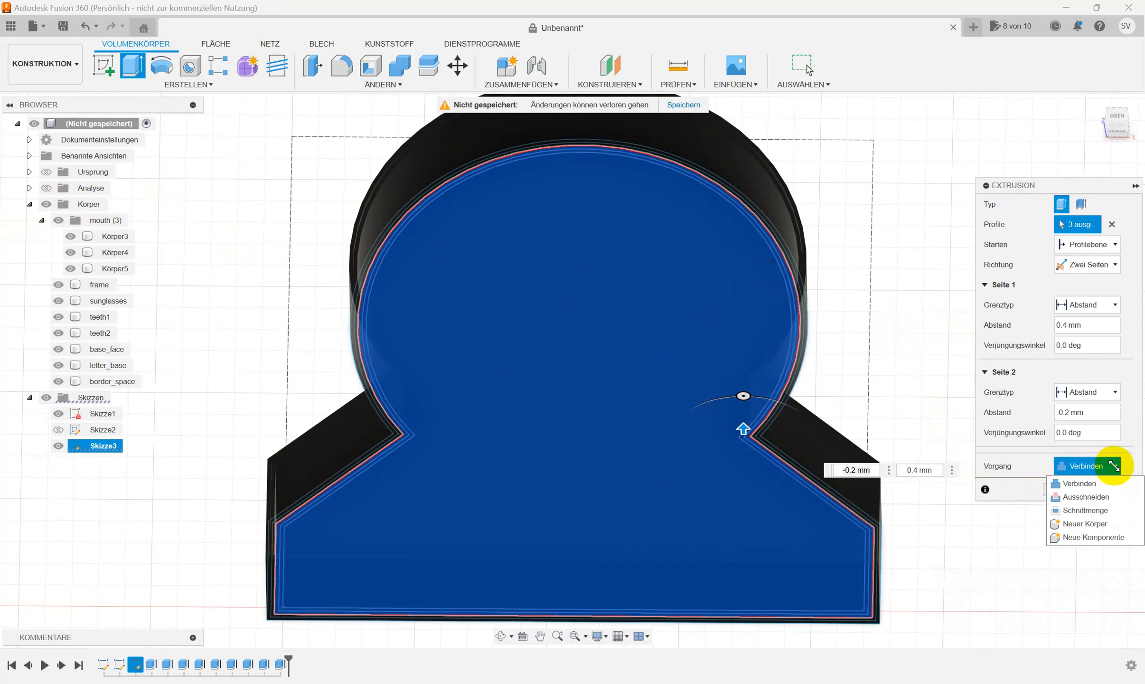
{"action": "left_click", "coordinate": [1093, 521]}
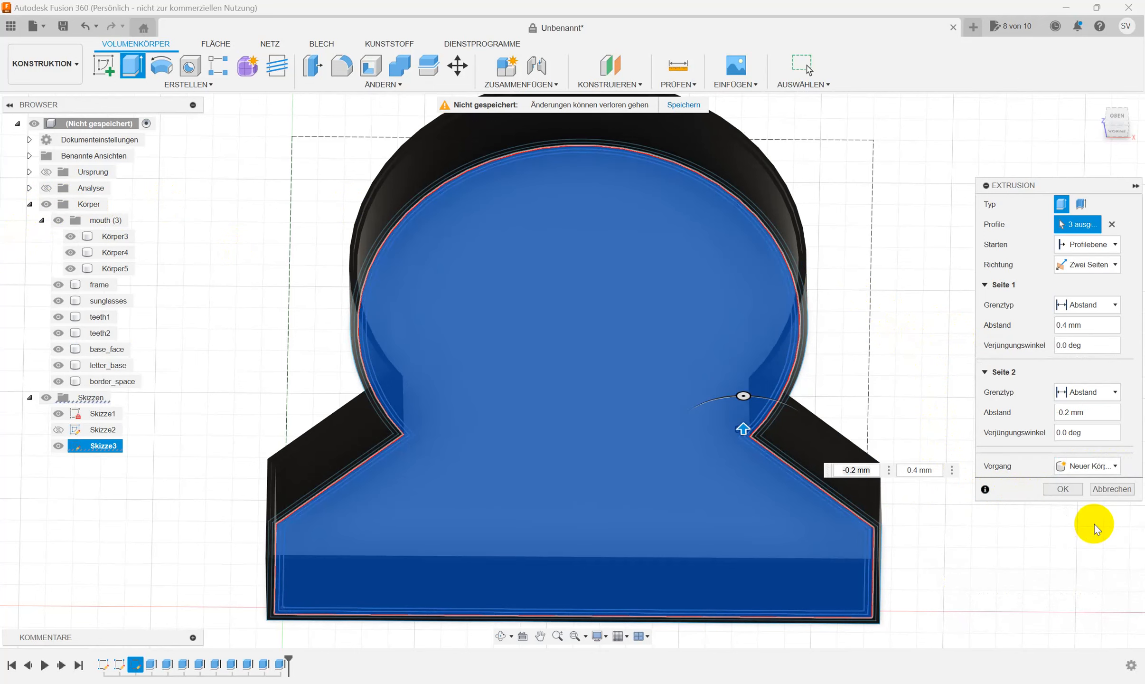
{"action": "left_click", "coordinate": [1062, 489]}
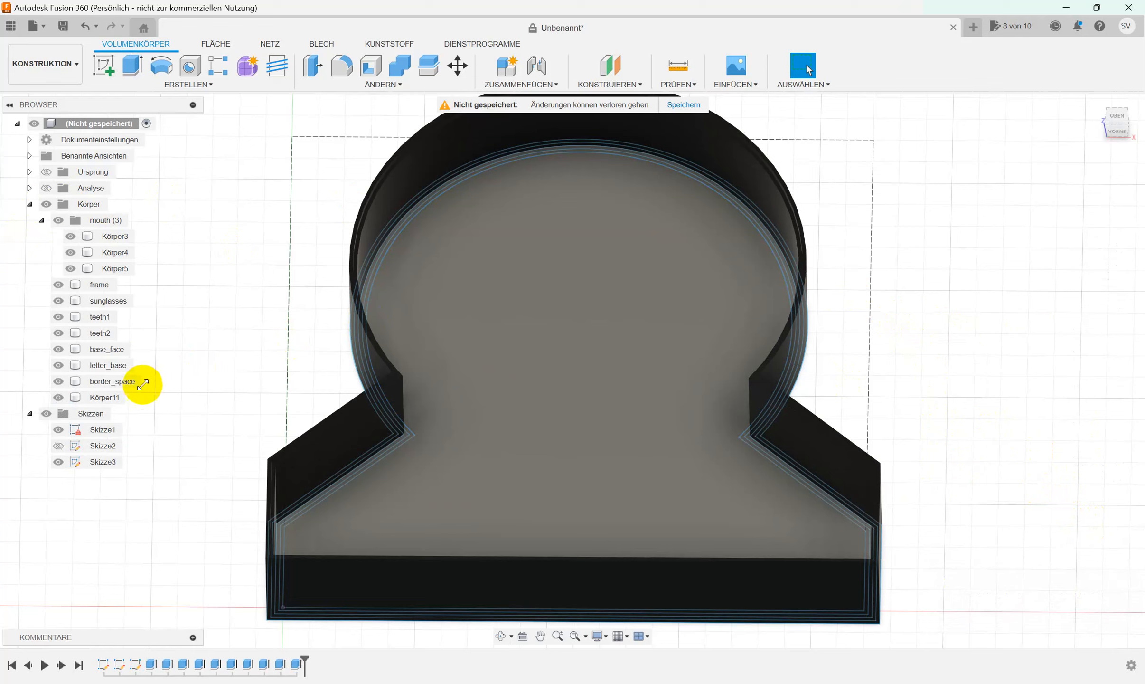
- Rename the newly extruded body as background
{"action": "right_click", "coordinate": [105, 399]}
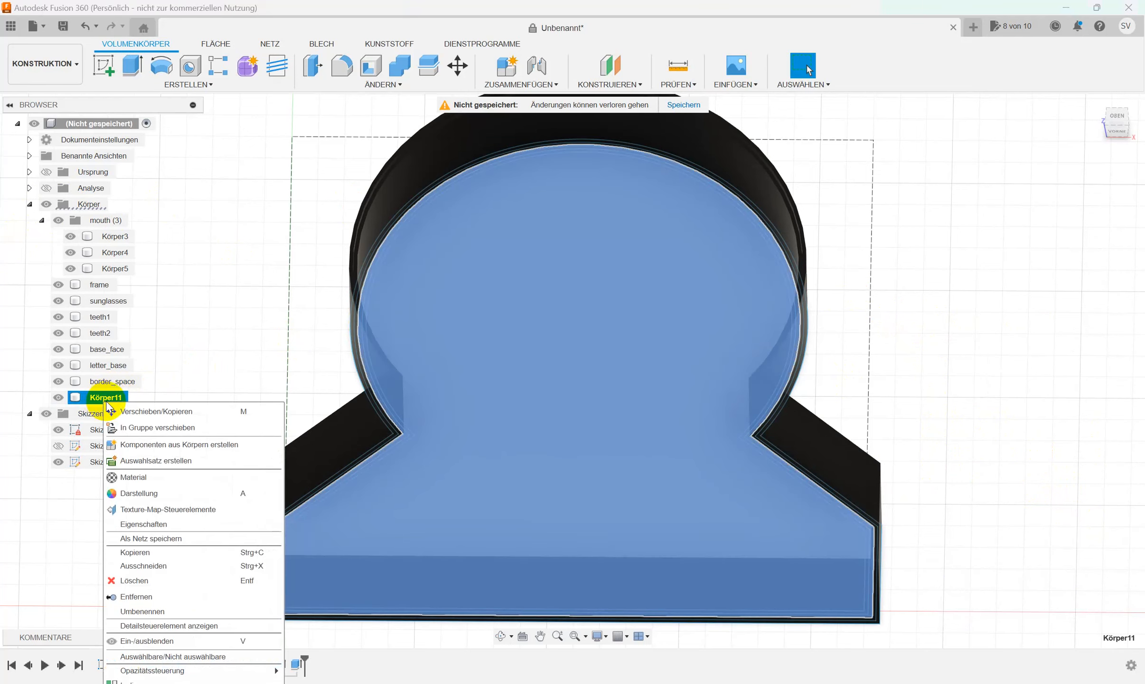
{"action": "left_click", "coordinate": [141, 610]}
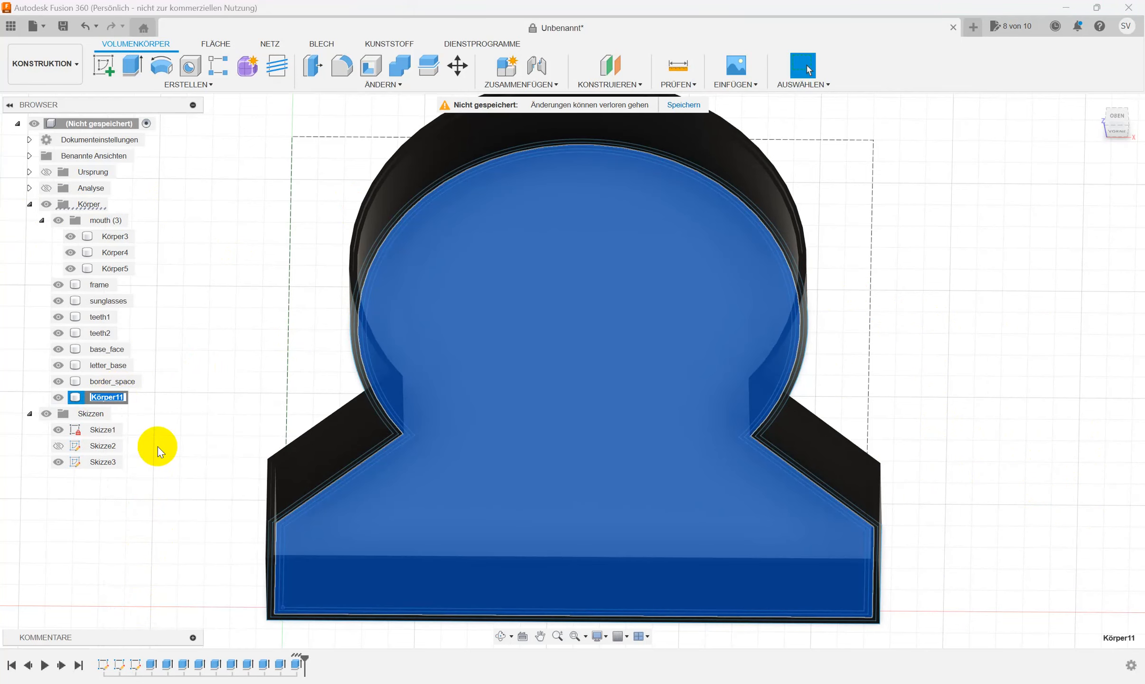
{"action": "type", "text": "background"}
{"action": "key", "text": "Return"}
- Apply the white appearance already used in this design to the background body
{"action": "key", "text": "a"}
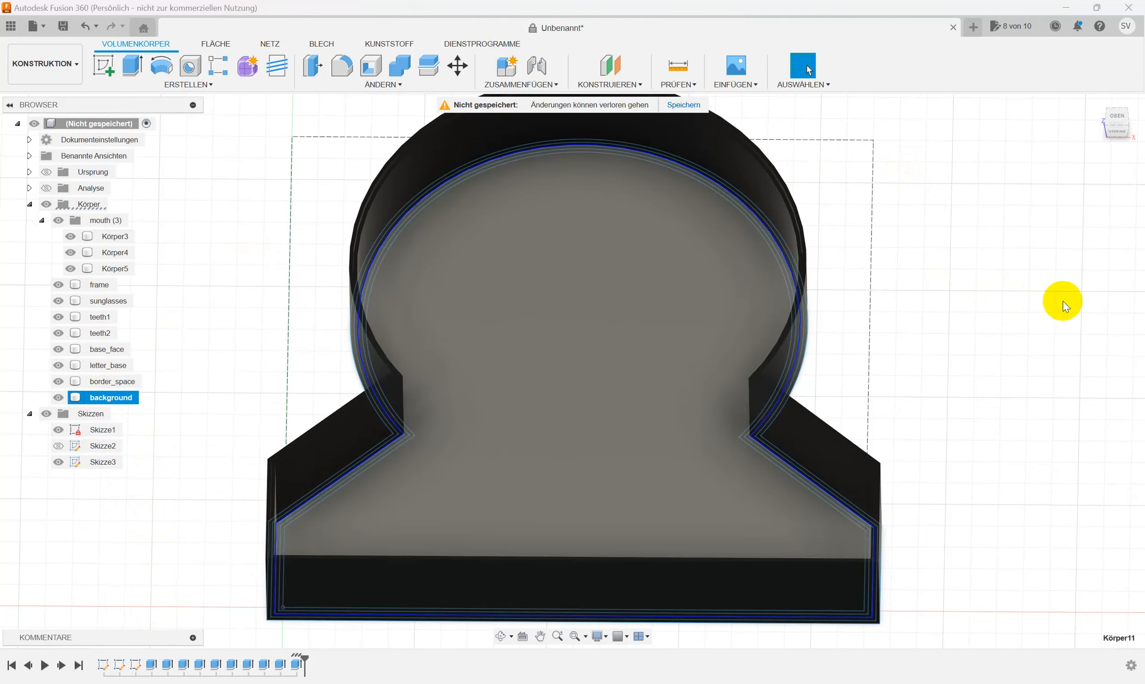
{"action": "left_click", "coordinate": [1135, 197]}
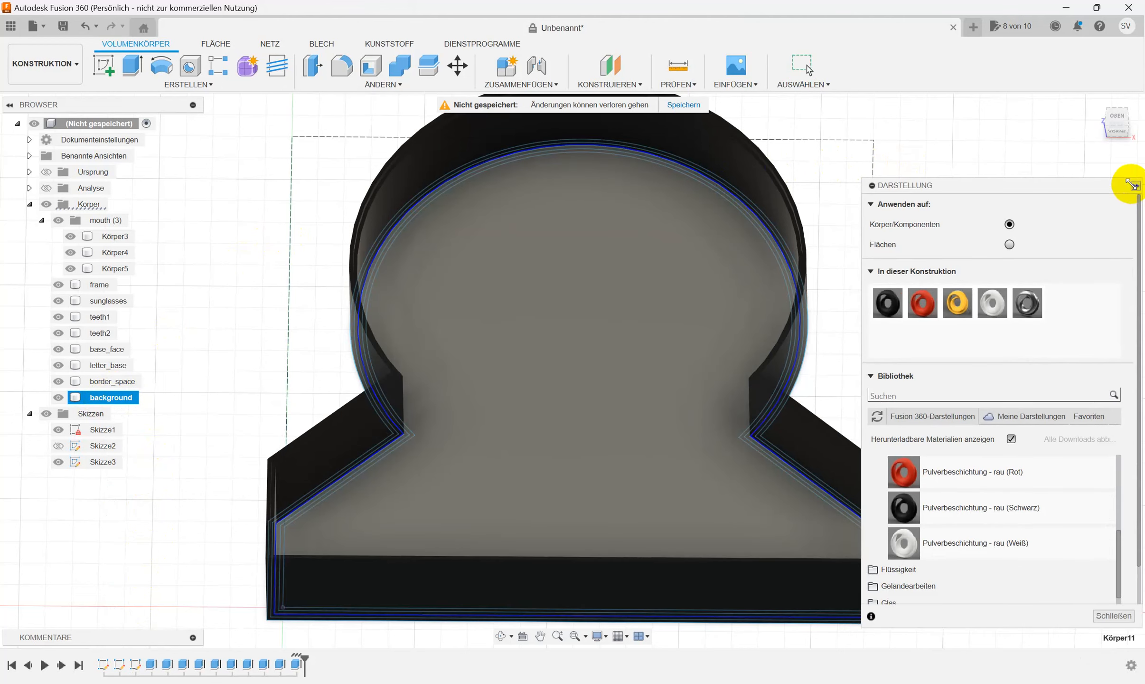
{"action": "left_click_drag", "start_coordinate": [993, 303], "coordinate": [102, 399]}
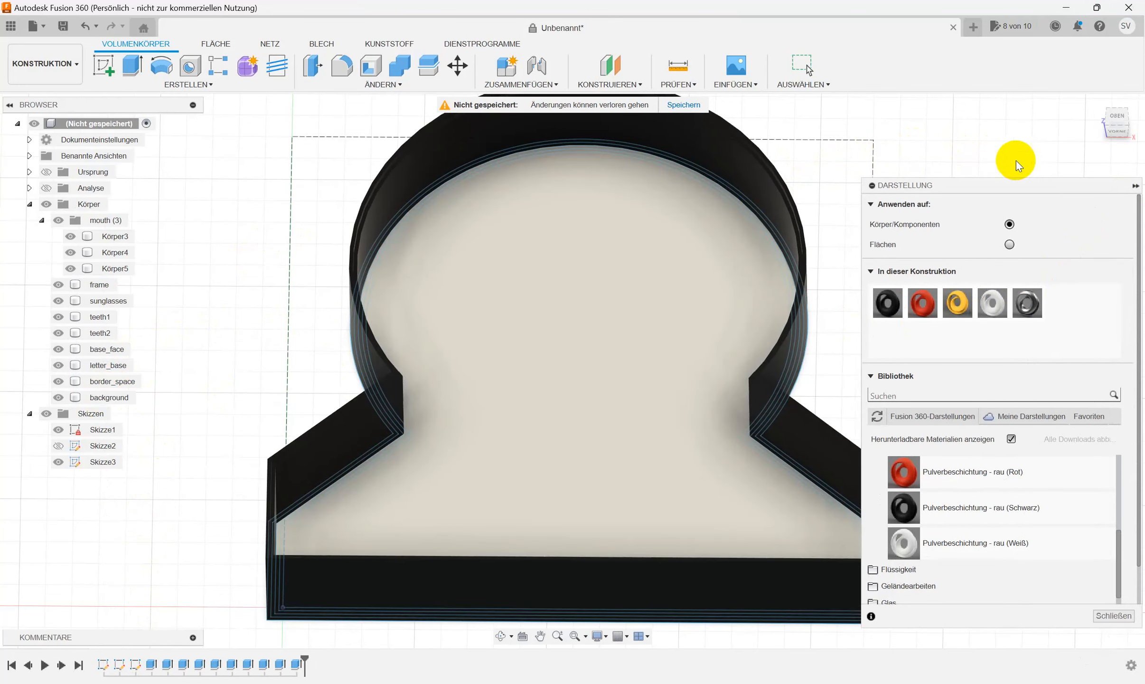
{"action": "left_click", "coordinate": [1135, 186]}
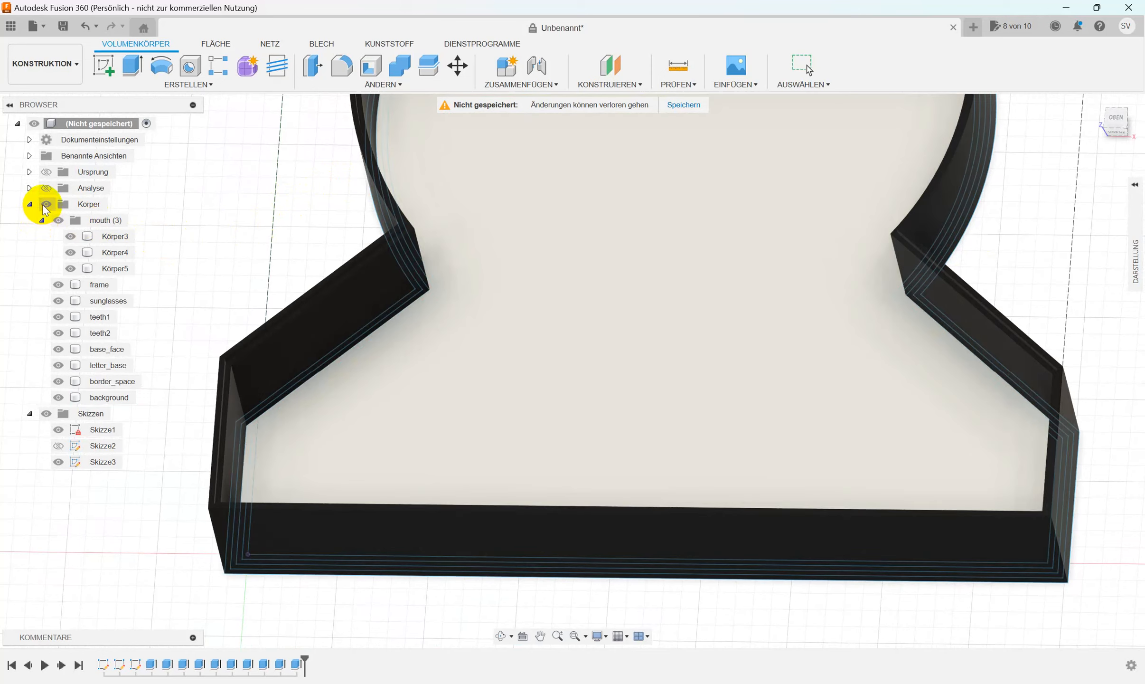
- Hide all bodies and open Skizze3 for editing
{"action": "left_click", "coordinate": [47, 204]}
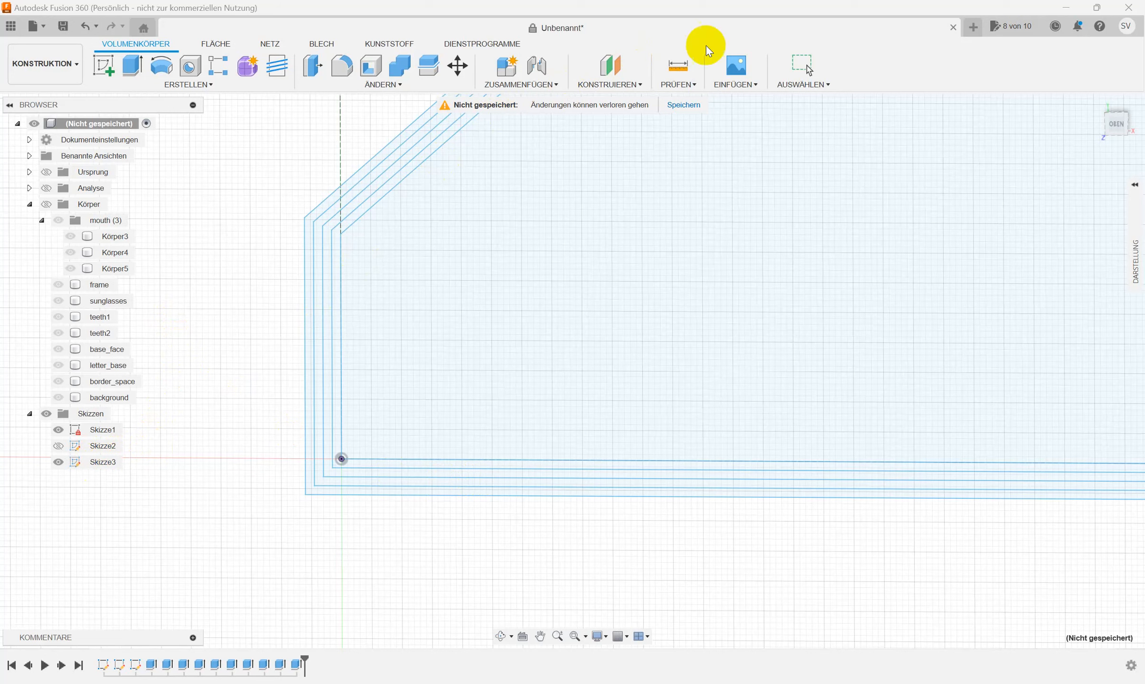
{"action": "left_click", "coordinate": [803, 66]}
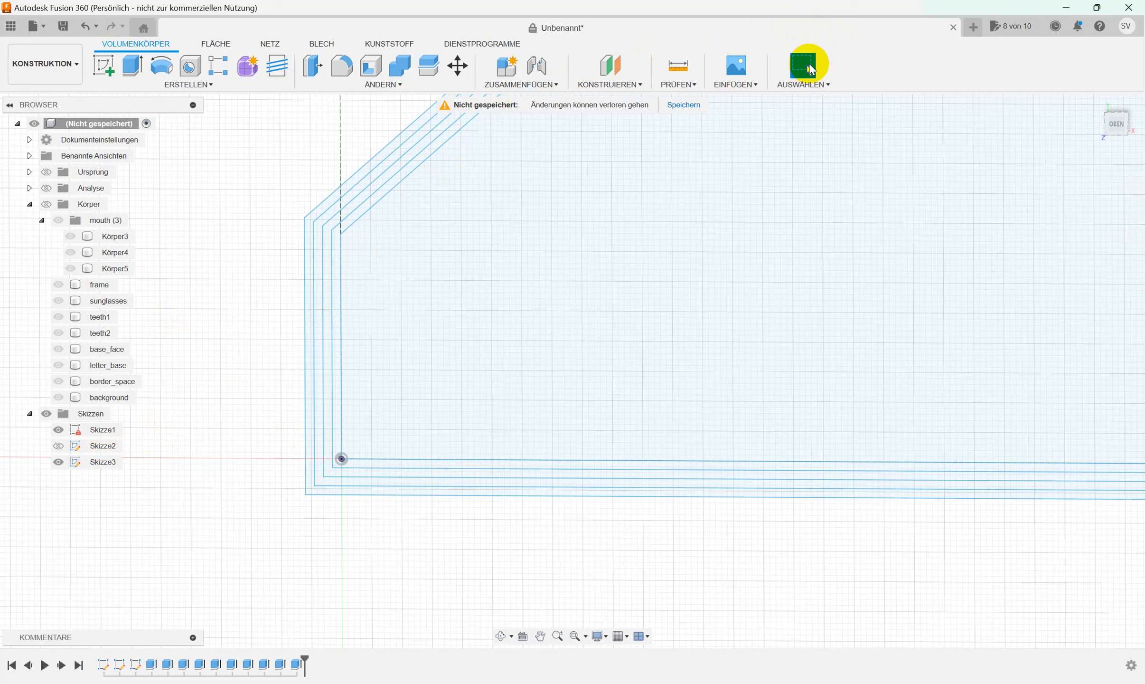
{"action": "right_click", "coordinate": [103, 462]}
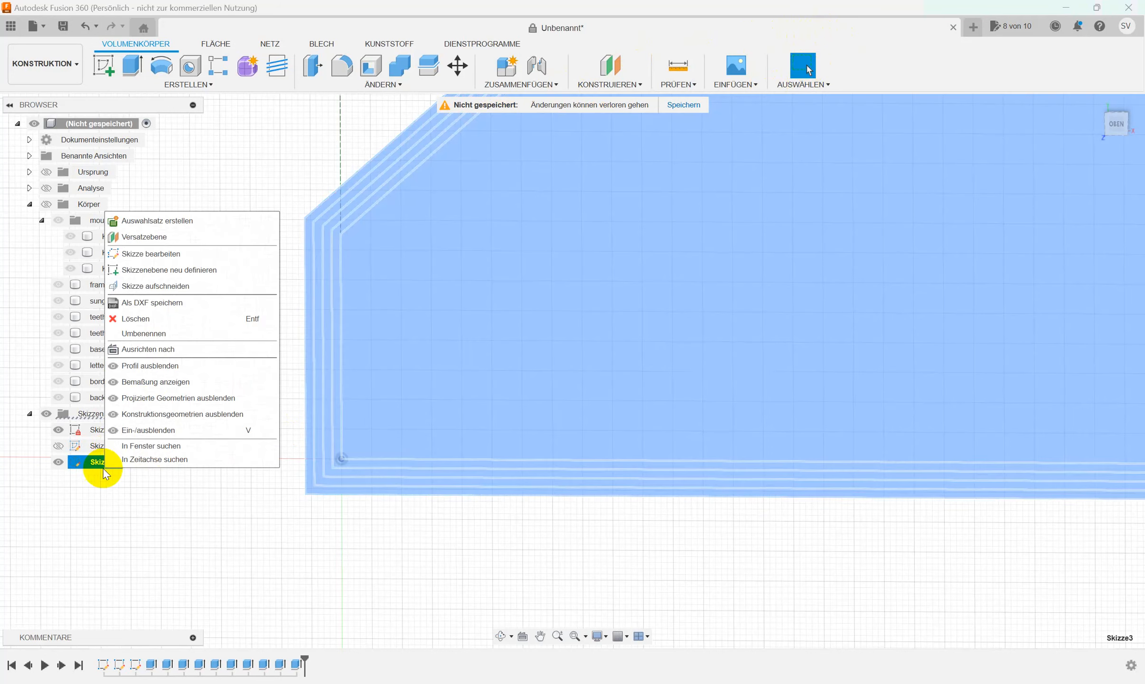
{"action": "left_click", "coordinate": [153, 253]}
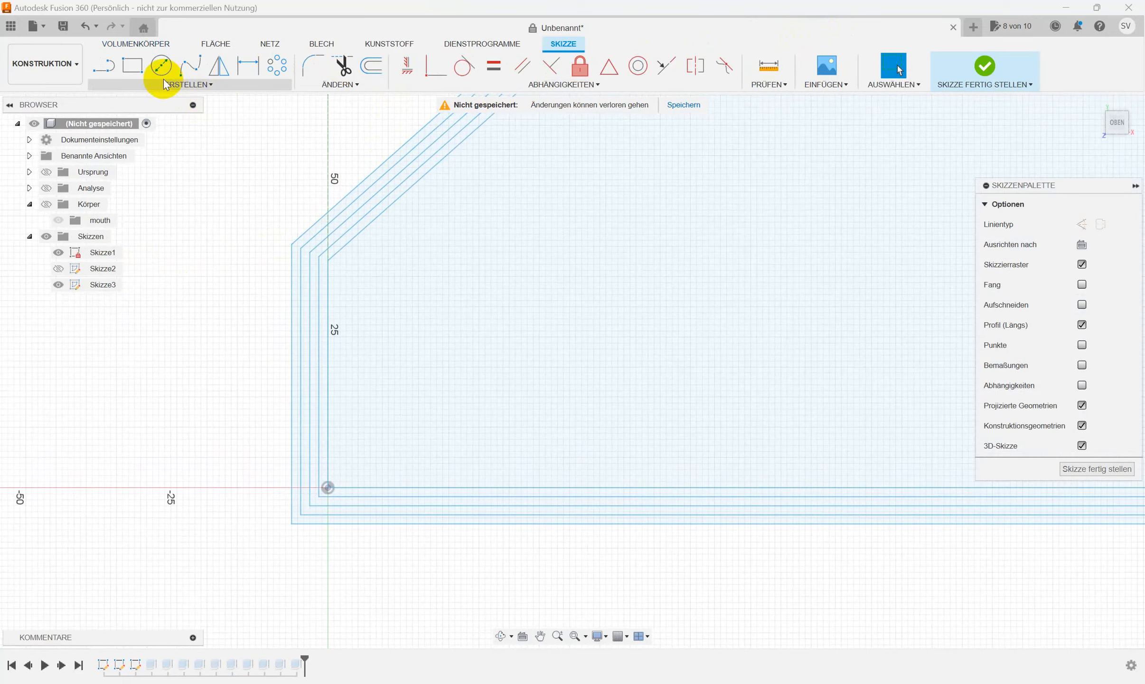
- Draw a 2 mm line along the second-outermost outline at the lower edge, near the sketch origin
{"action": "left_click", "coordinate": [107, 68]}
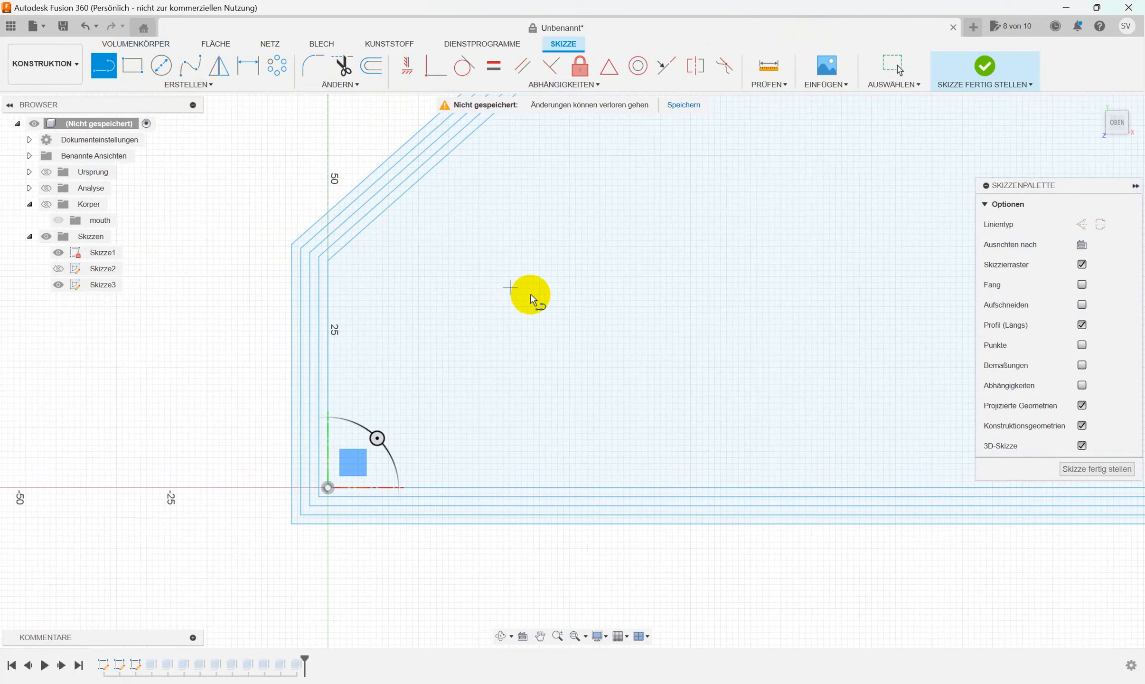
{"action": "scroll", "coordinate": [534, 293], "scroll_direction": "up", "scroll_amount": 5}
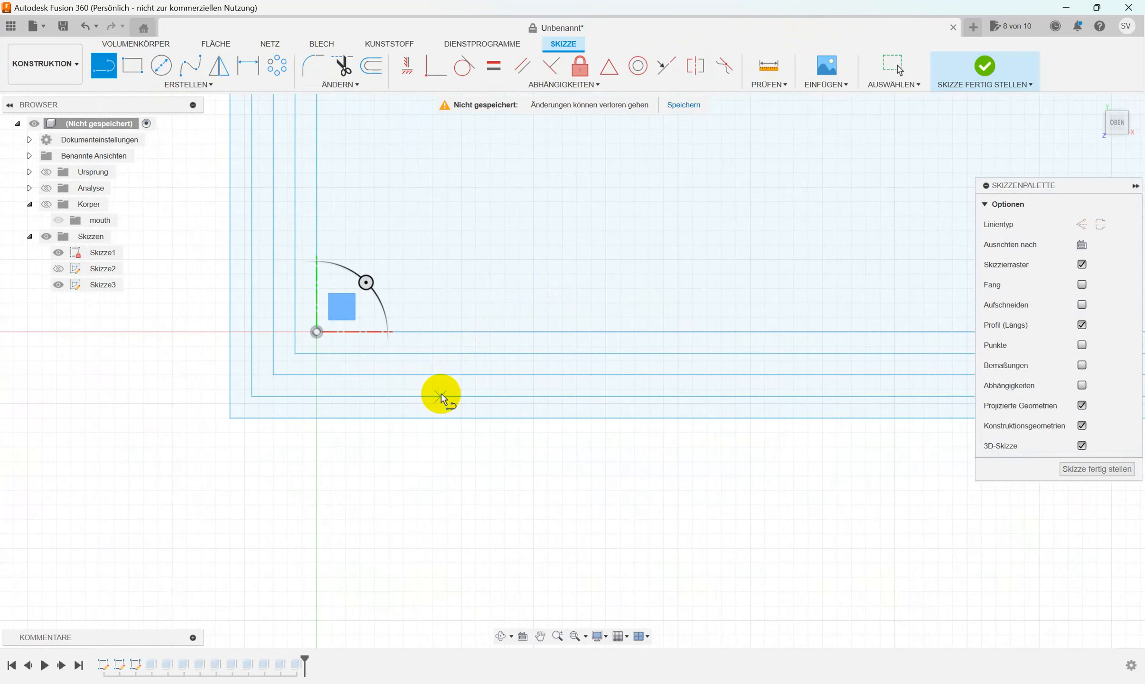
{"action": "left_click", "coordinate": [400, 396]}
{"action": "scroll", "coordinate": [489, 397], "scroll_direction": "up", "scroll_amount": 5}
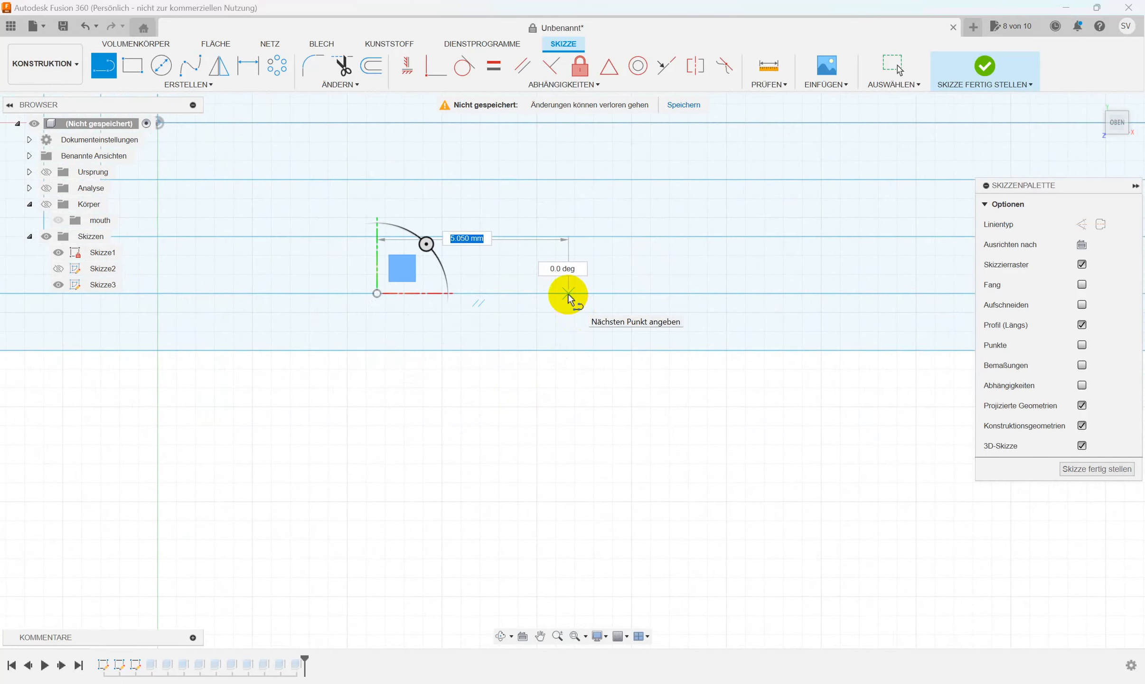
{"action": "scroll", "coordinate": [502, 295], "scroll_direction": "up", "scroll_amount": 3}
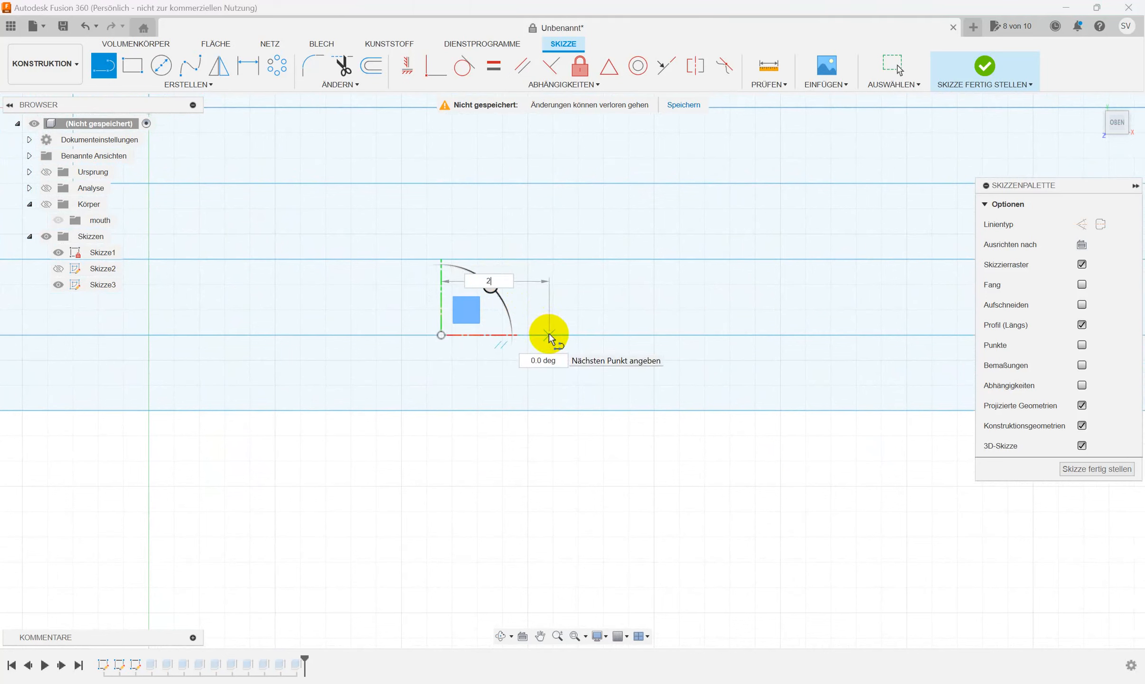
{"action": "key", "text": "Tab"}
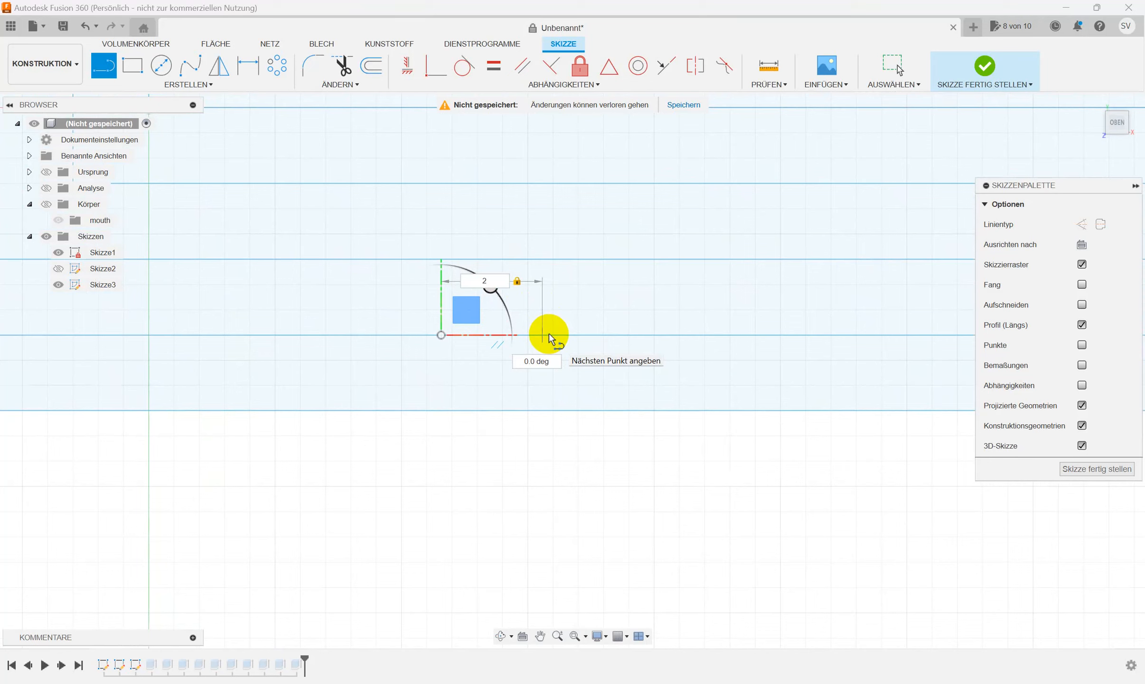
{"action": "key", "text": "Return"}
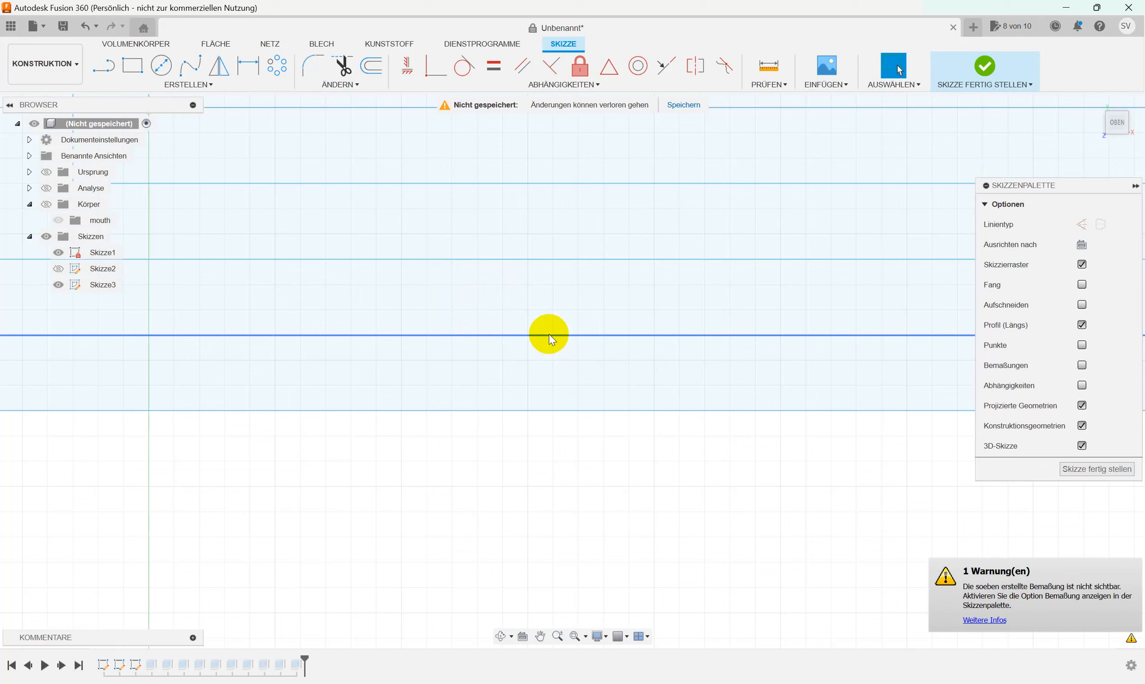
{"action": "left_click", "coordinate": [548, 333]}
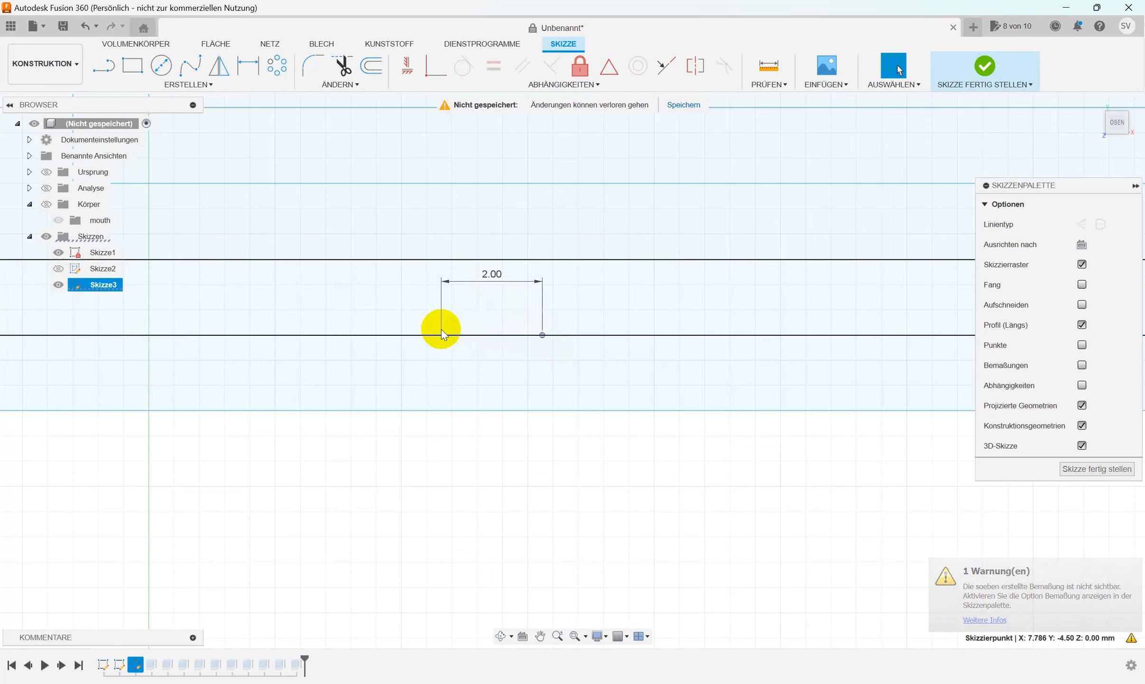
- Draw a perpendicular 0.9 mm line inward from the midpoint of the 2 mm line
{"action": "left_click", "coordinate": [101, 67]}
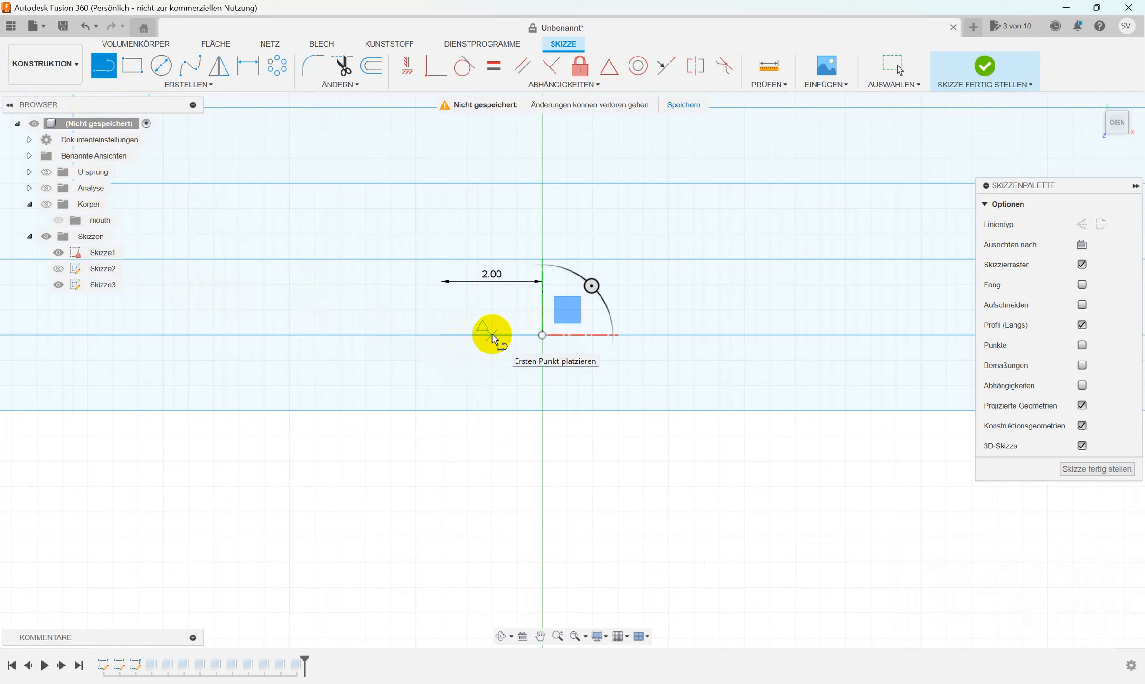
{"action": "left_click", "coordinate": [491, 335]}
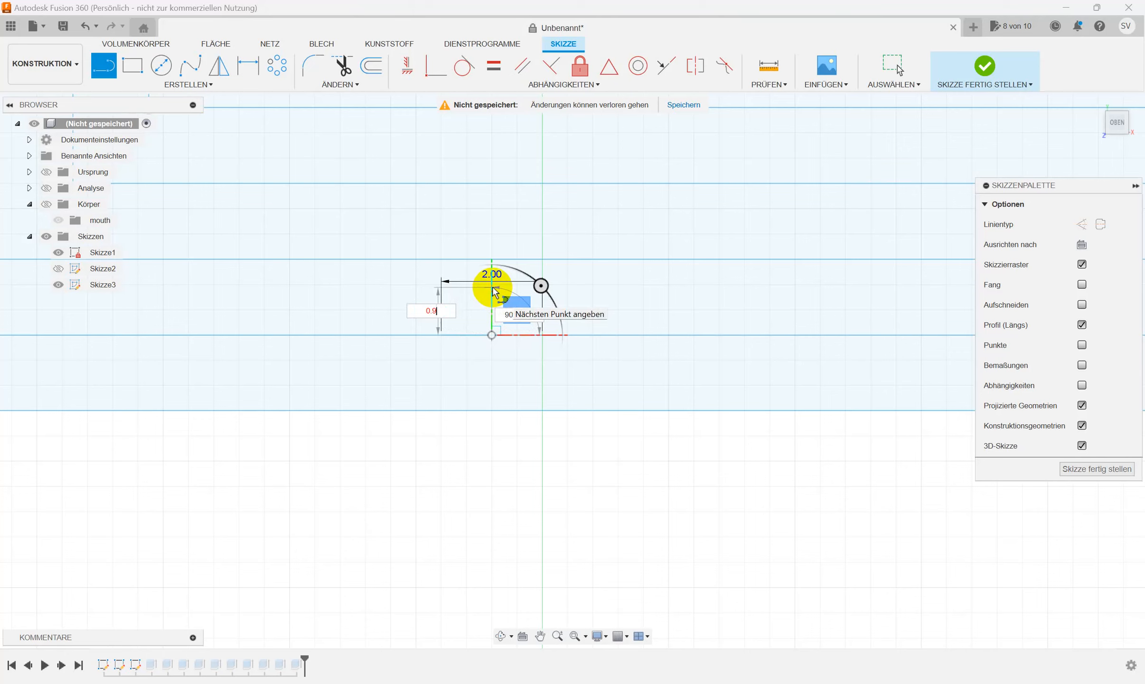
{"action": "key", "text": "Return"}
{"action": "key", "text": "Escape"}
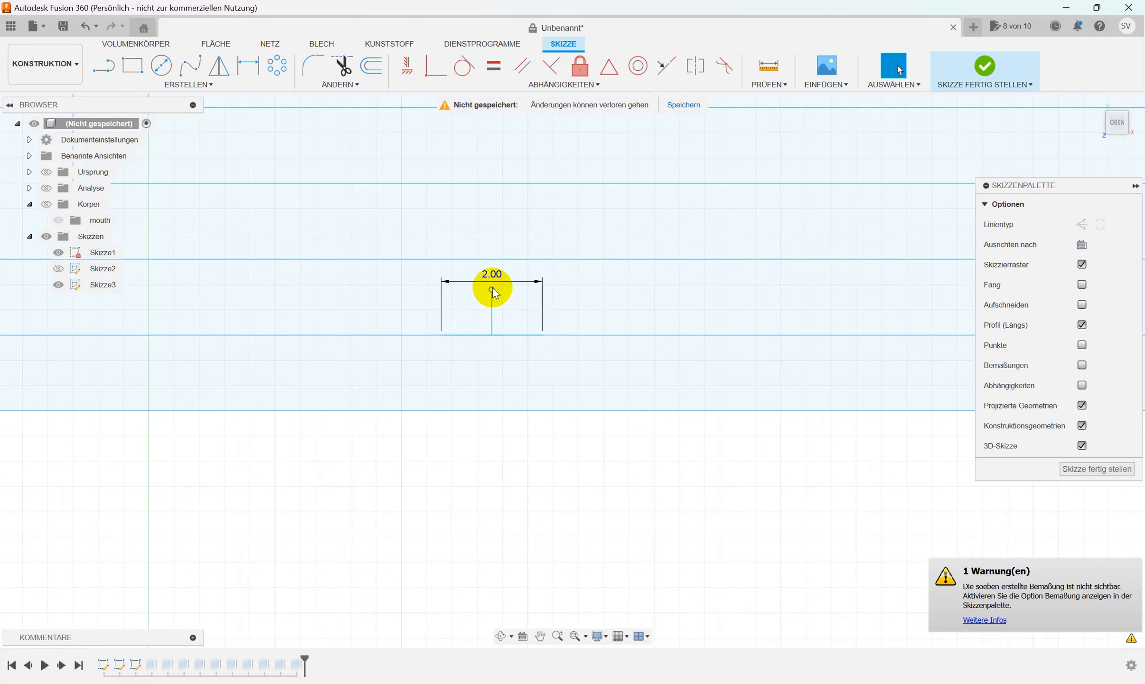
- Draw a line about 1.42 mm long at 60 degrees from the start point of the 2 mm line
{"action": "left_click", "coordinate": [109, 67]}
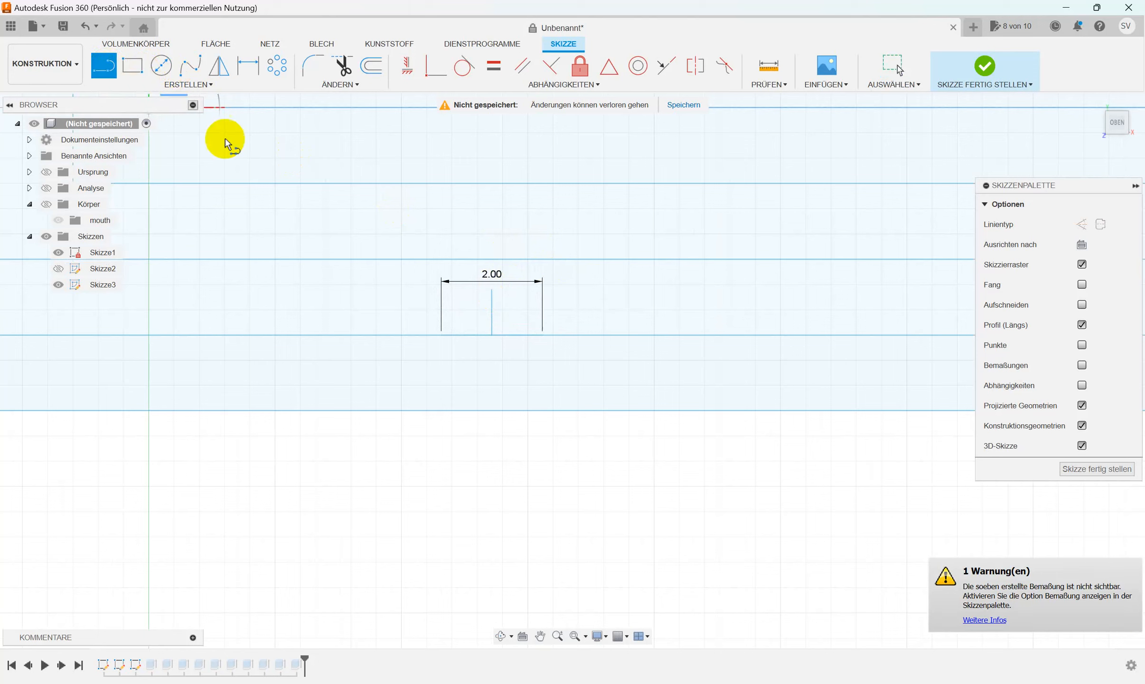
{"action": "left_click", "coordinate": [441, 334]}
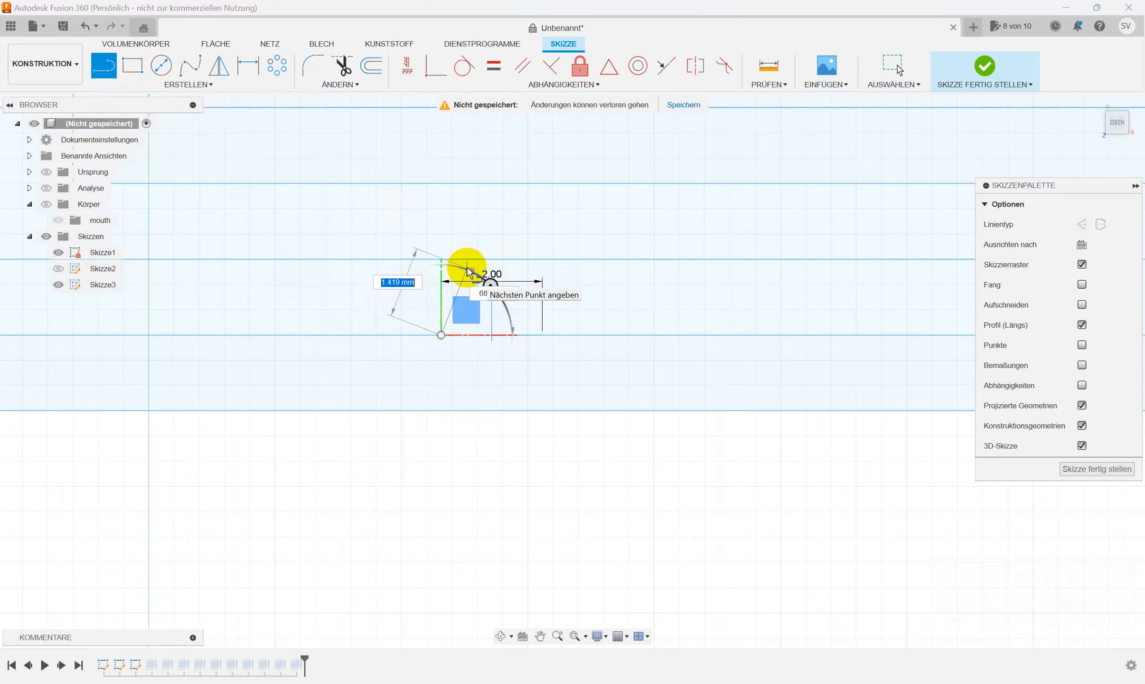
{"action": "key", "text": "Tab"}
{"action": "type", "text": "60"}
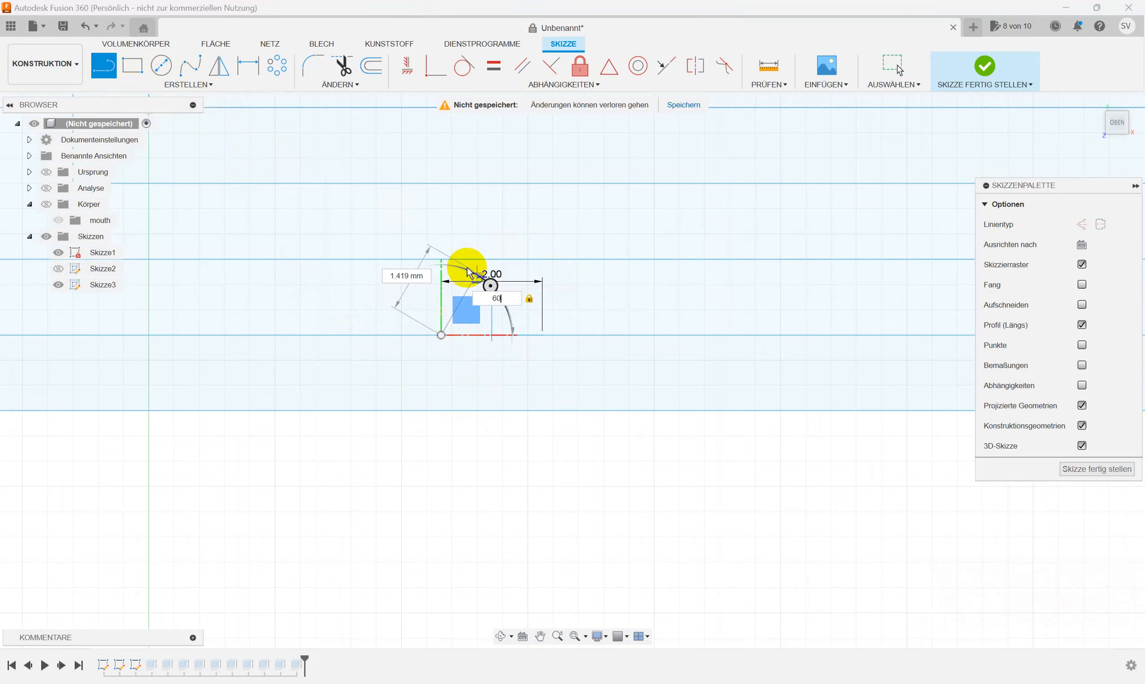
{"action": "key", "text": "Return"}
{"action": "key", "text": "Escape"}
- Draw a line about 1.39 mm long at 120 degrees from the other end of the 2 mm base line
{"action": "scroll", "coordinate": [467, 271], "scroll_direction": "up", "scroll_amount": 5}
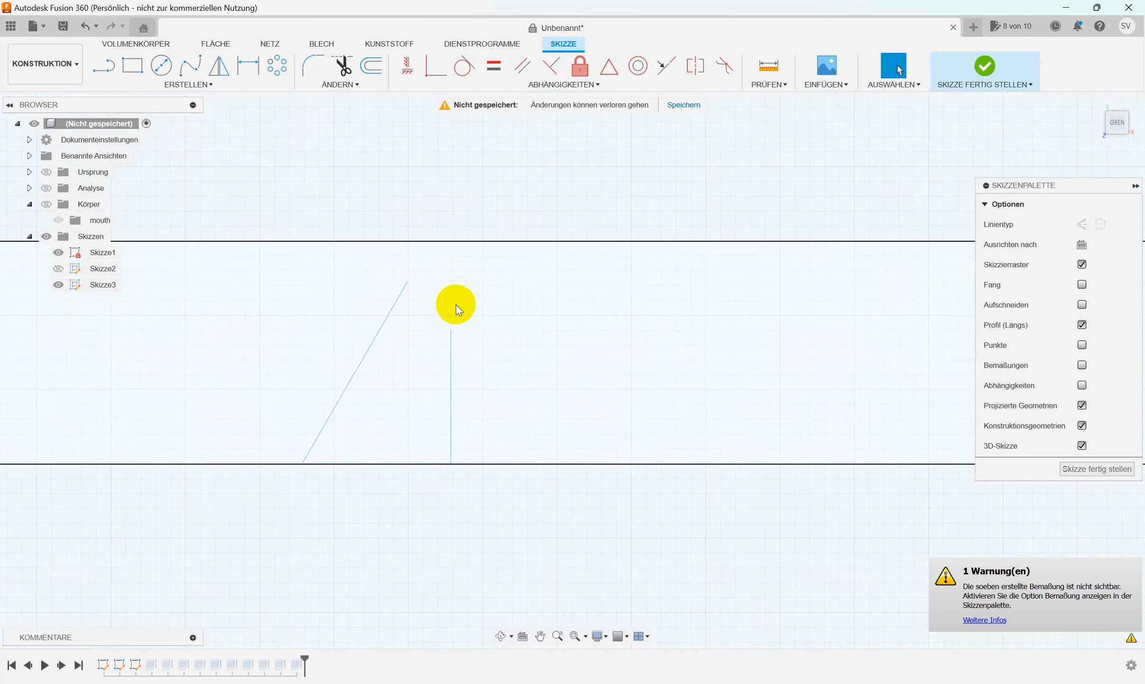
{"action": "left_click", "coordinate": [103, 67]}
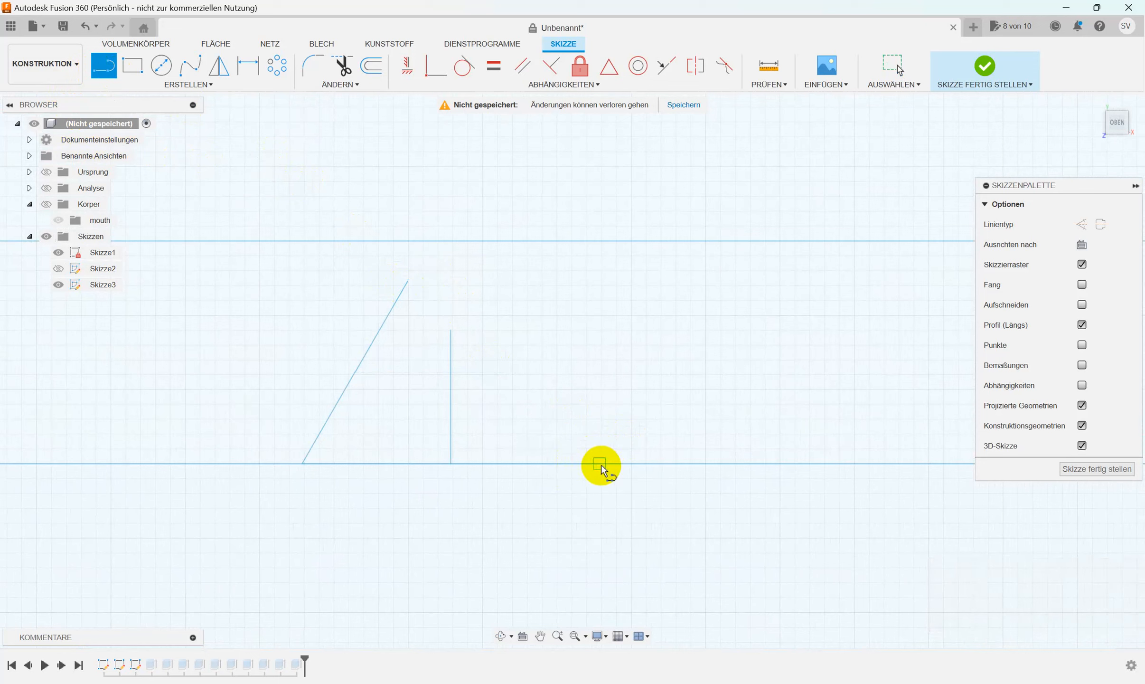
{"action": "left_click", "coordinate": [600, 464]}
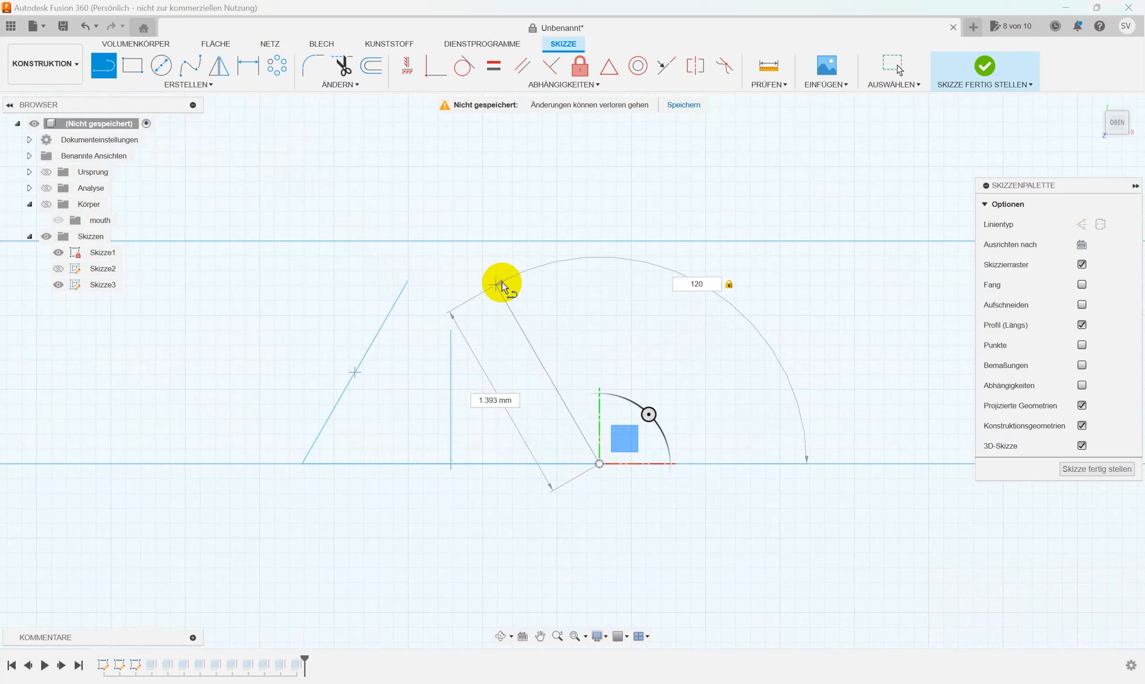
{"action": "key", "text": "Return"}
{"action": "key", "text": "Escape"}
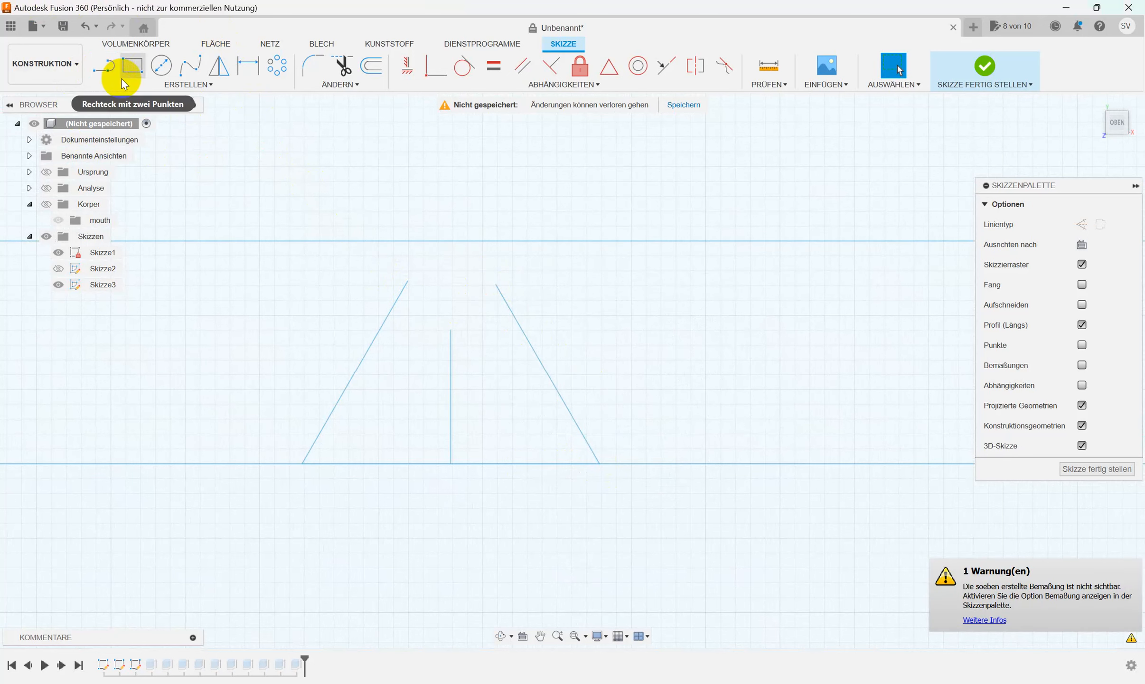
- Connect the two slanted lines with horizontal lines from the tip of the perpendicular centre line
{"action": "left_click", "coordinate": [104, 65]}
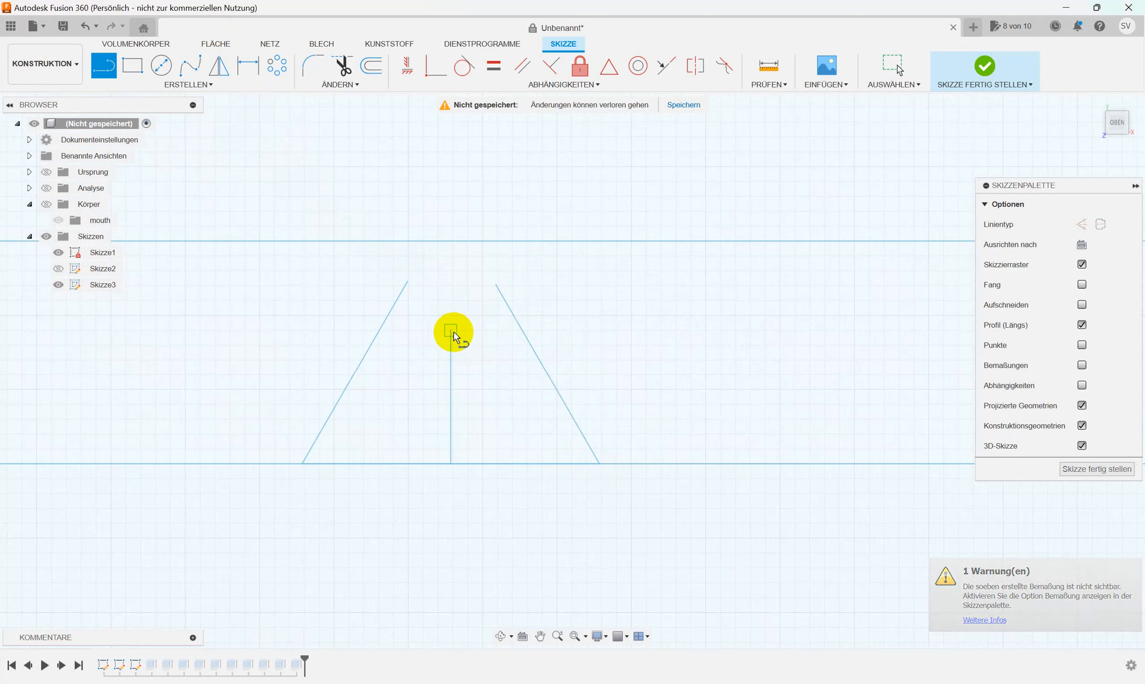
{"action": "left_click", "coordinate": [522, 330]}
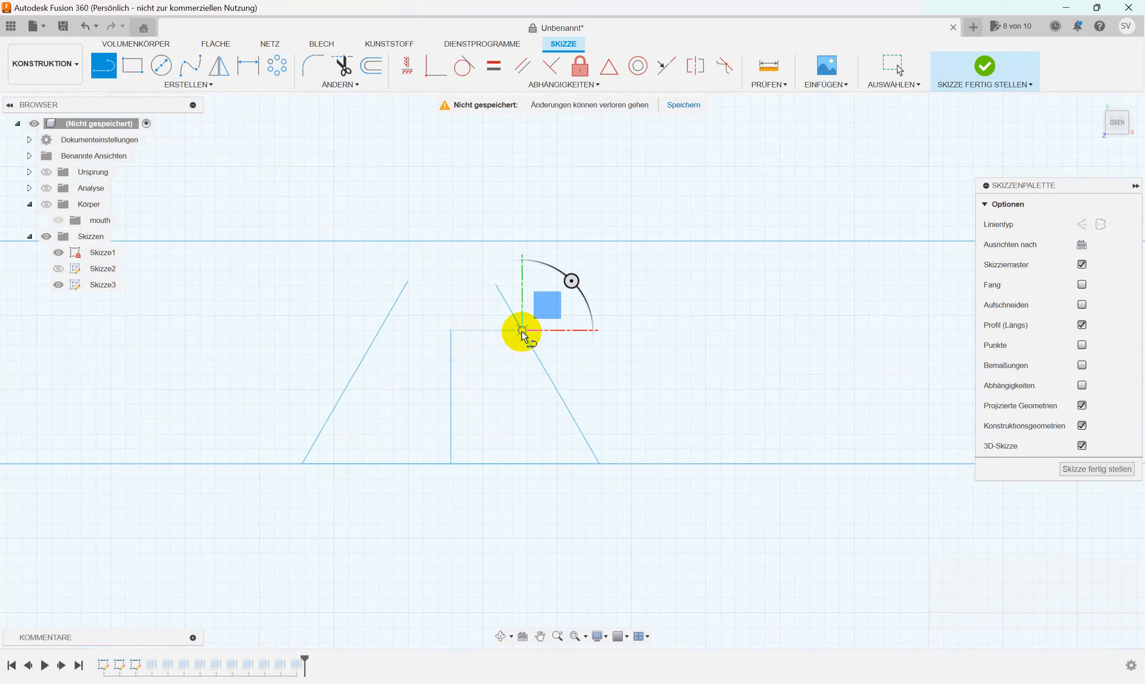
{"action": "left_click", "coordinate": [380, 331]}
- Trim the centre line and the overhanging ends of both slanted lines to leave a trapezoid, and finish the sketch
{"action": "left_click", "coordinate": [342, 65]}
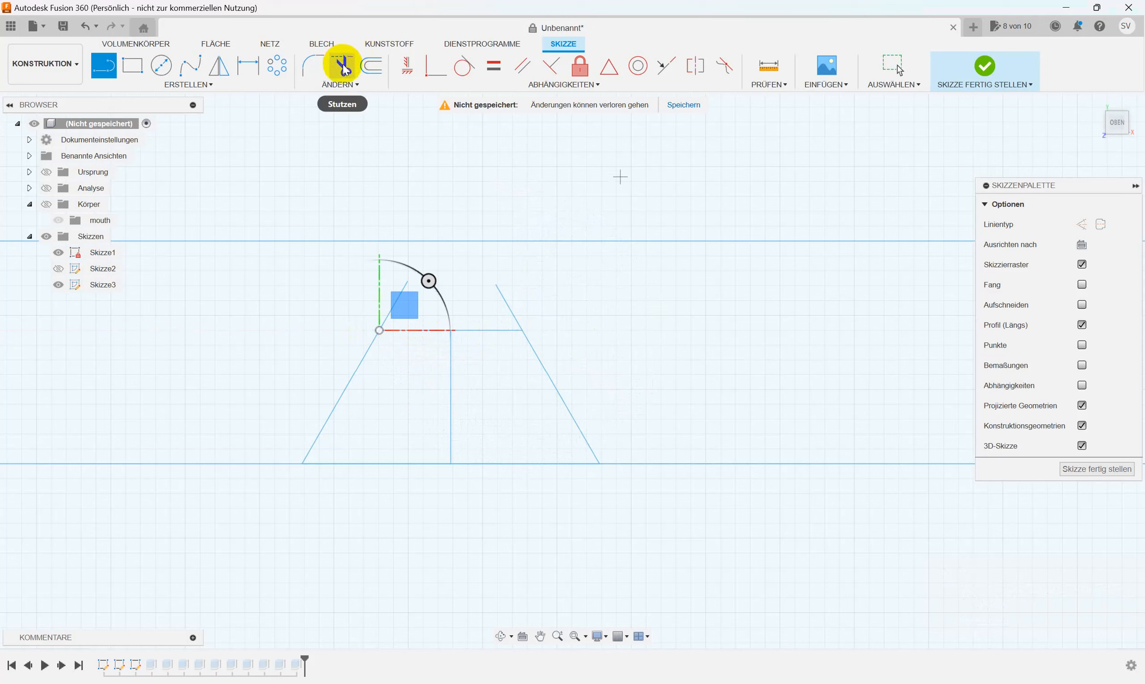
{"action": "left_click", "coordinate": [442, 297]}
{"action": "left_click", "coordinate": [450, 390]}
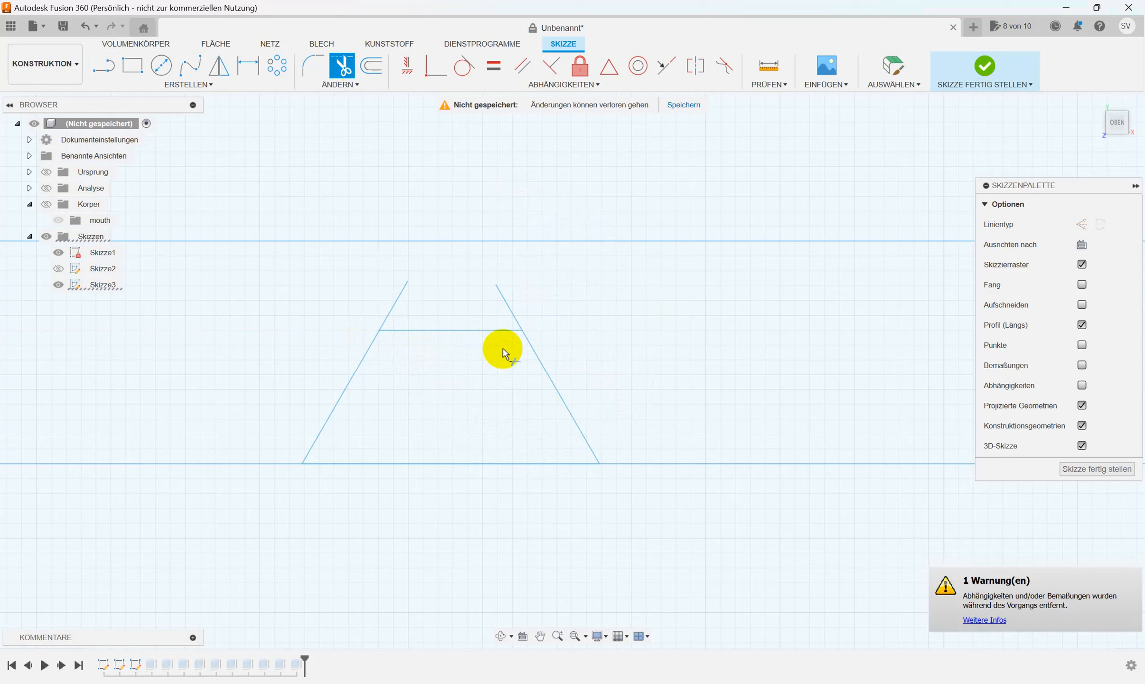
{"action": "left_click", "coordinate": [506, 302]}
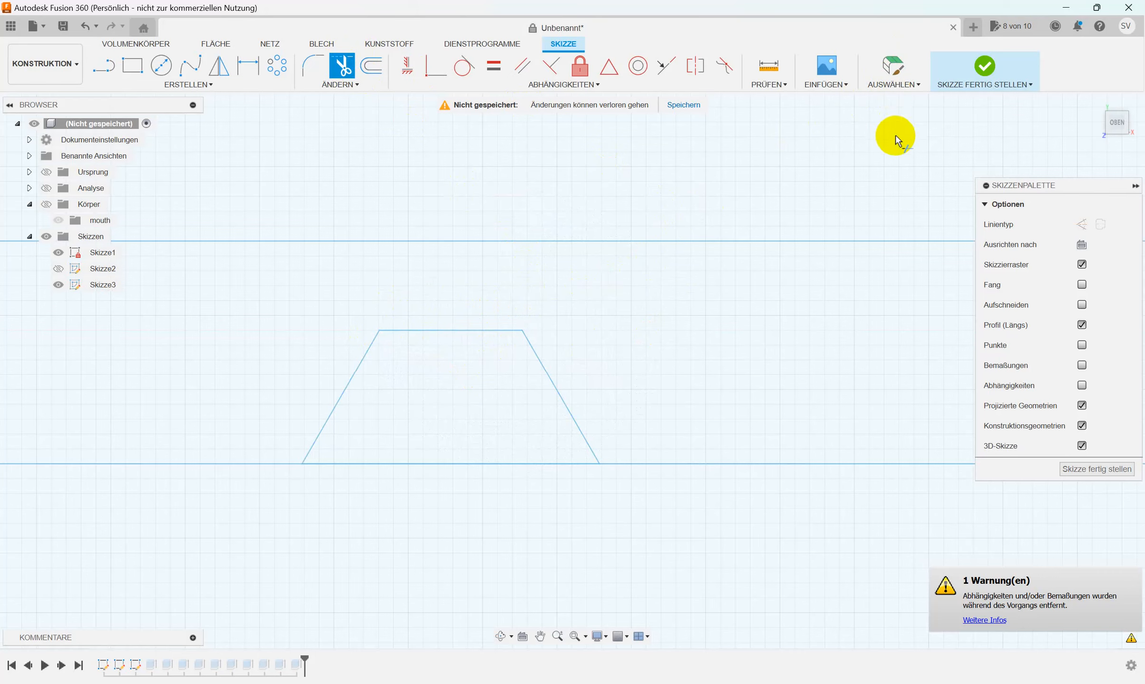
{"action": "left_click", "coordinate": [985, 67]}
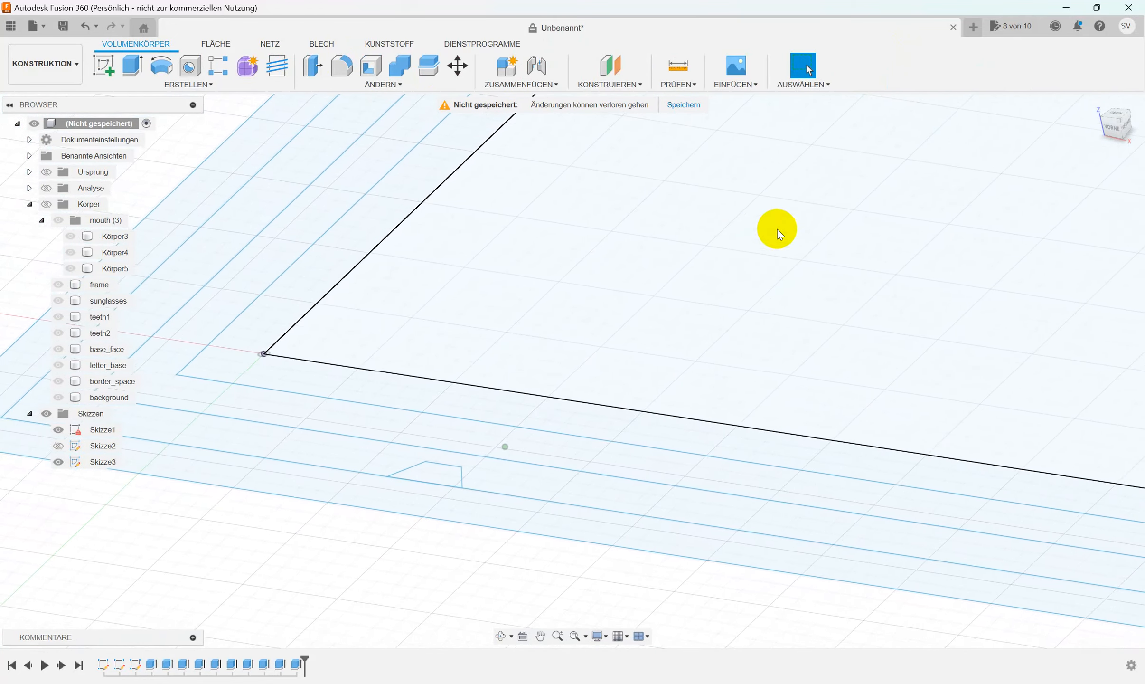
- Start an extrusion of the trapezoid profile, show all bodies, and set the extrusion direction to two sides
{"action": "right_click", "coordinate": [441, 472]}
{"action": "left_click", "coordinate": [502, 457]}
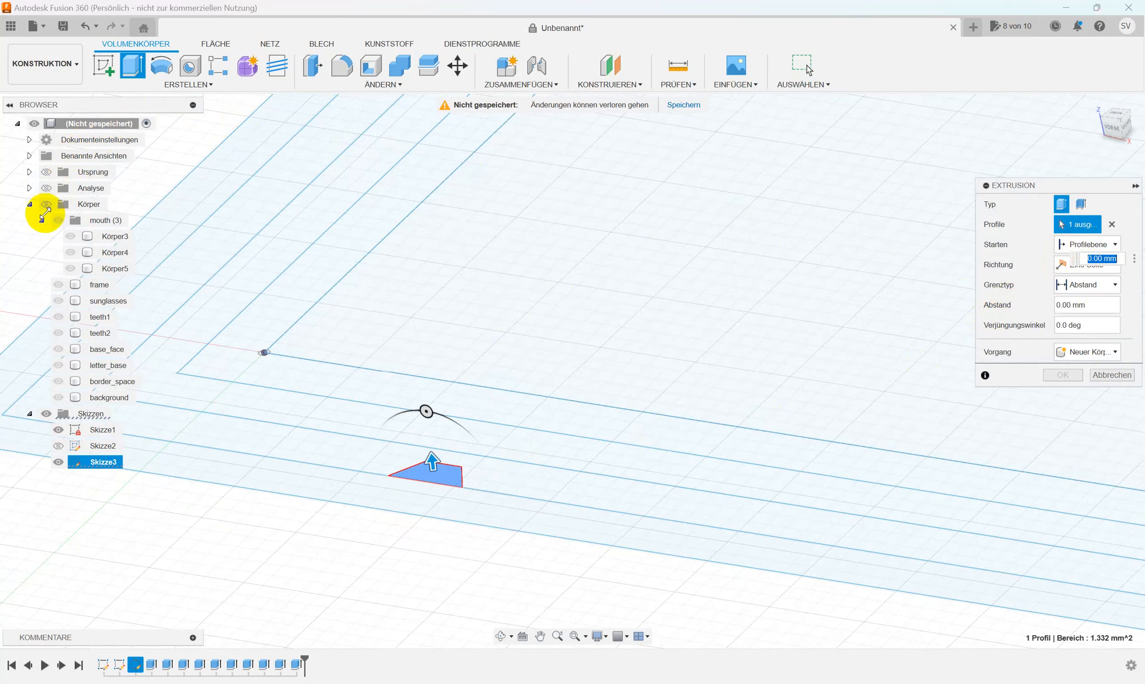
{"action": "left_click", "coordinate": [46, 205]}
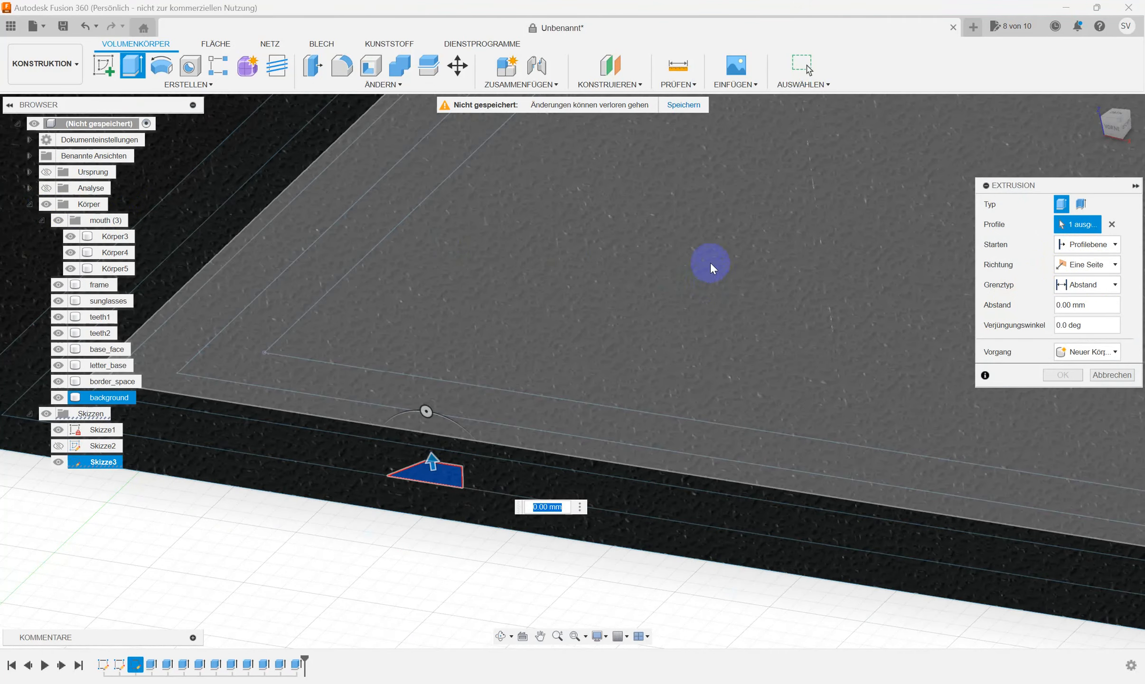
{"action": "scroll", "coordinate": [715, 264], "scroll_direction": "down", "scroll_amount": 5}
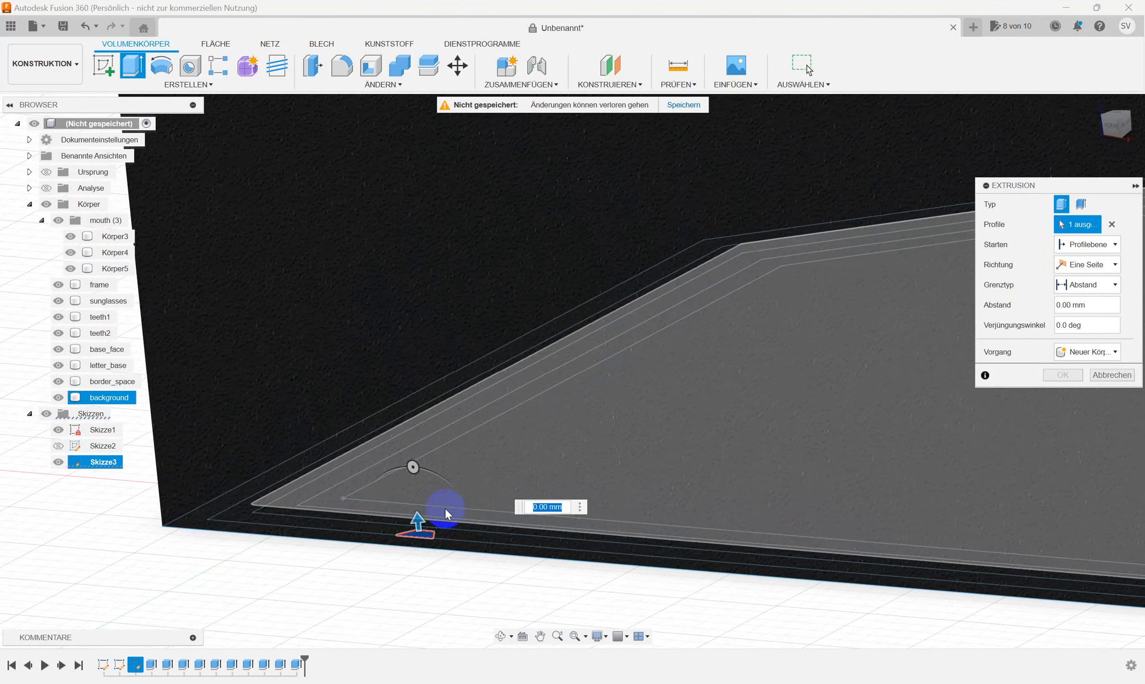
{"action": "scroll", "coordinate": [433, 527], "scroll_direction": "down", "scroll_amount": 5}
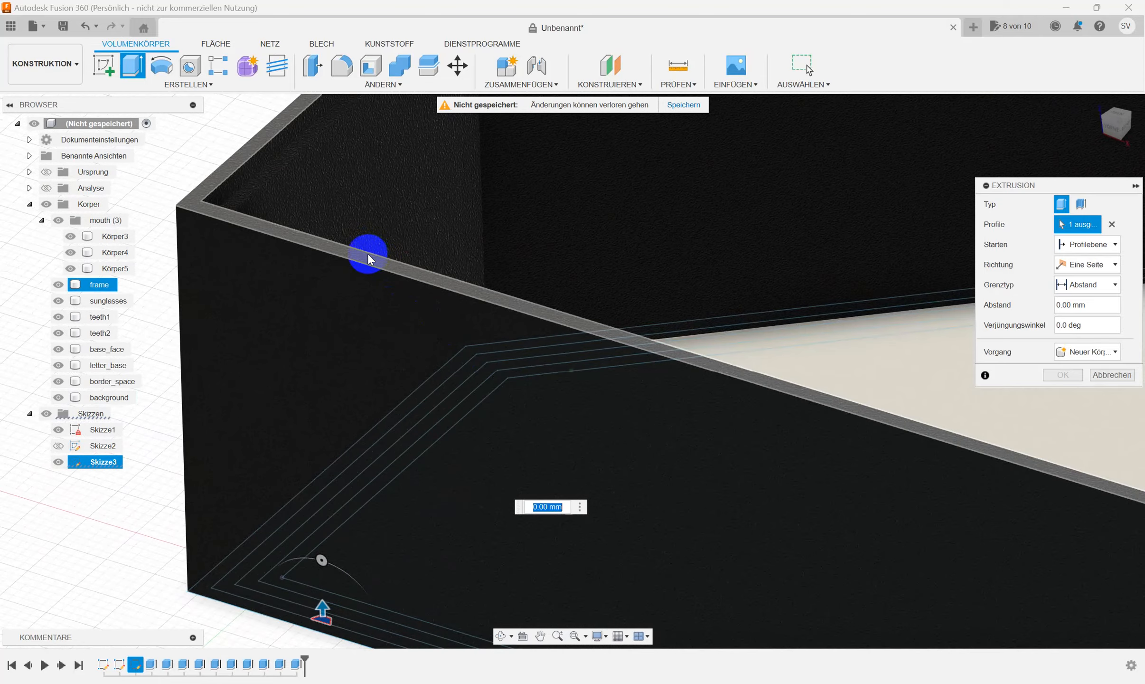
{"action": "scroll", "coordinate": [369, 252], "scroll_direction": "down", "scroll_amount": 4}
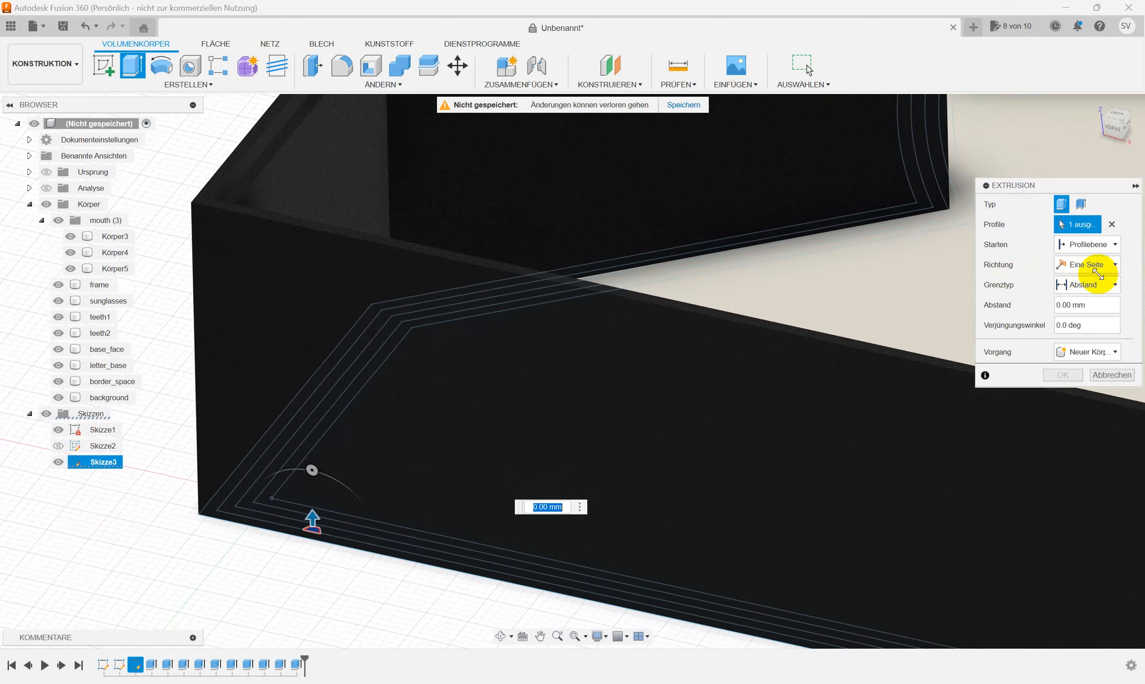
{"action": "scroll", "coordinate": [1098, 274], "scroll_direction": "up", "scroll_amount": 2}
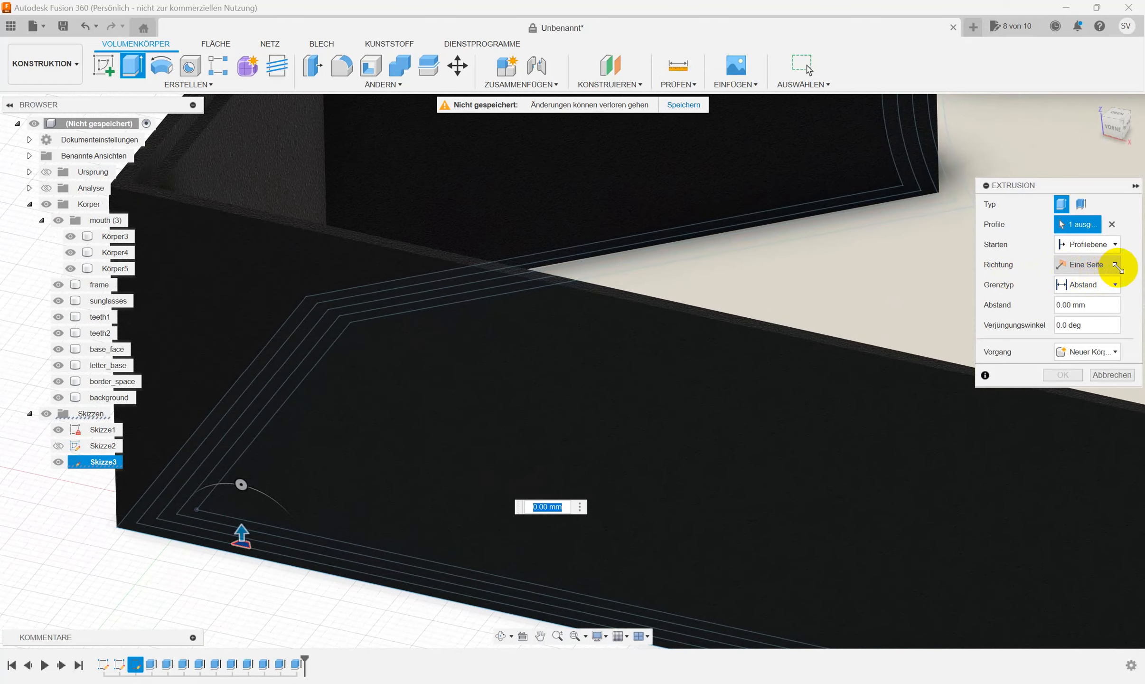
{"action": "left_click", "coordinate": [1112, 267]}
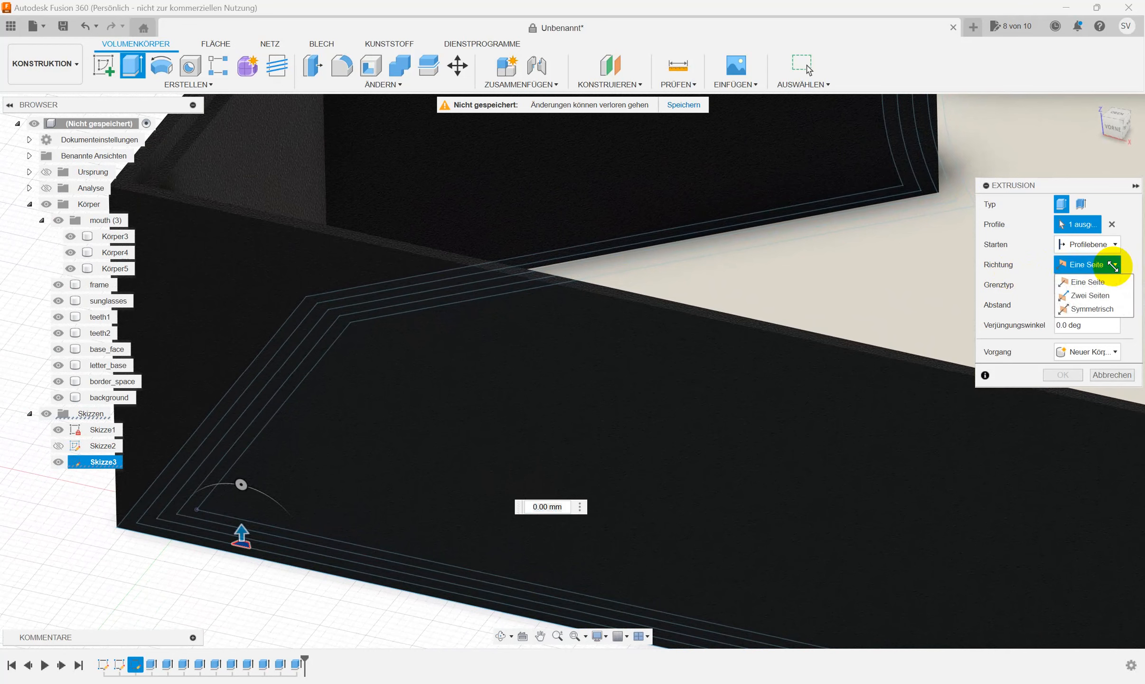
{"action": "left_click", "coordinate": [1088, 295]}
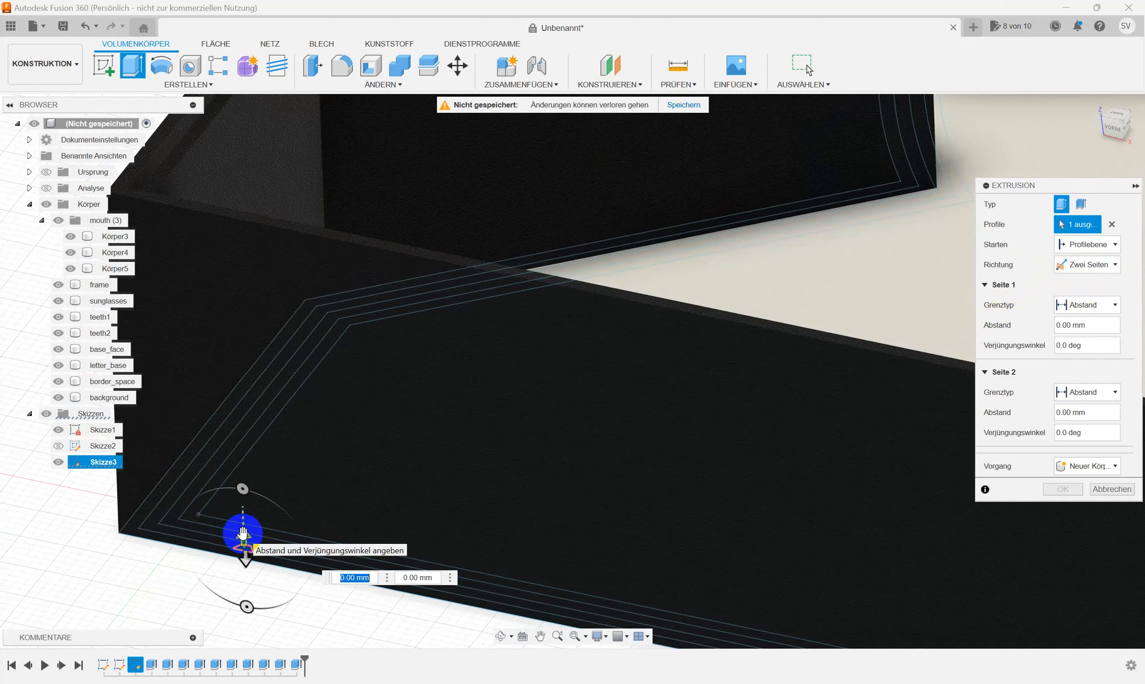
- Set the trapezoid extrusion's side 1 distance to 40 mm and side 2 to -39 mm, with New Body as the operation
{"action": "left_click_drag", "start_coordinate": [241, 532], "coordinate": [242, 432]}
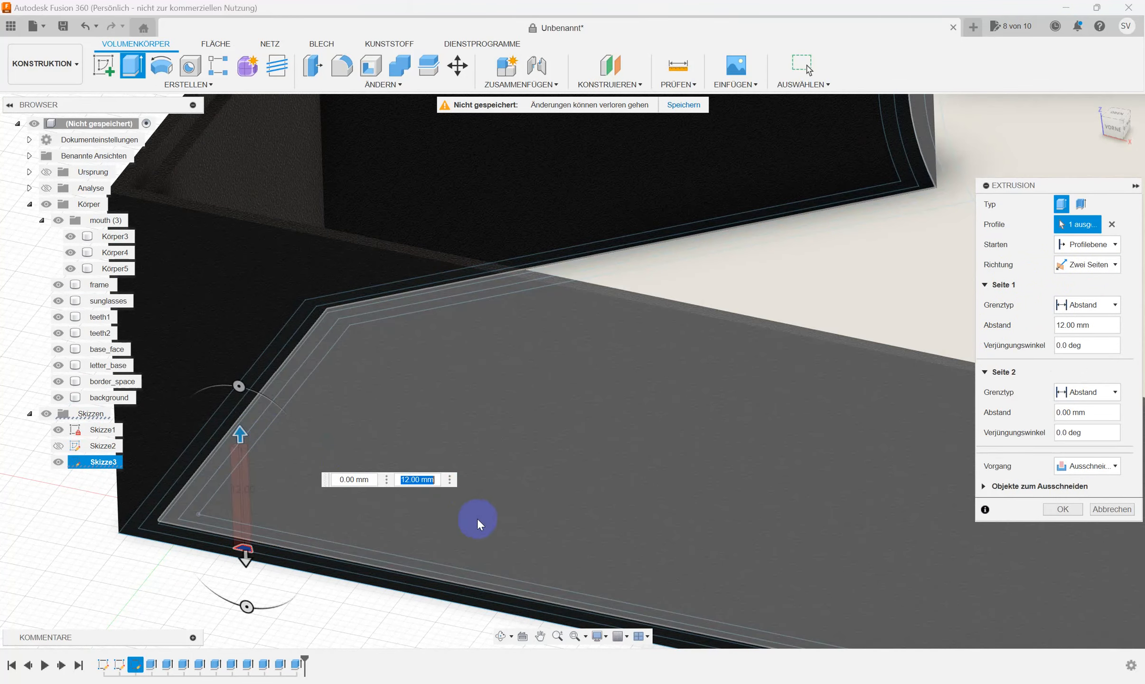
{"action": "left_click", "coordinate": [437, 480]}
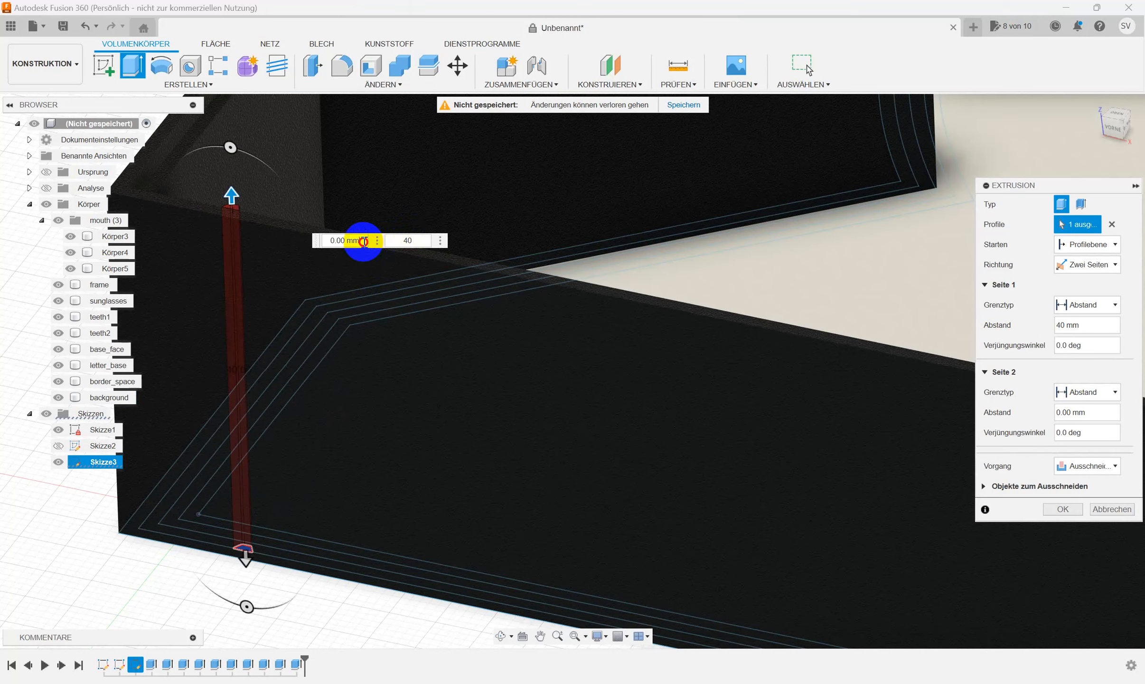
{"action": "left_click_drag", "start_coordinate": [363, 242], "coordinate": [326, 242]}
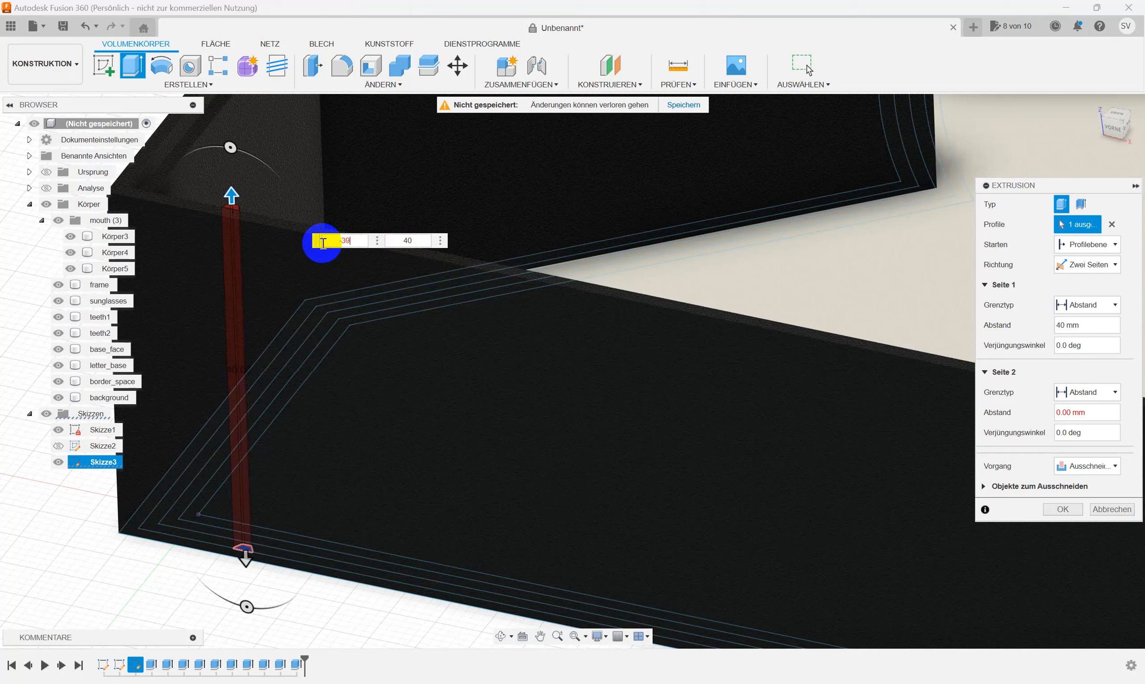
{"action": "key", "text": "Return"}
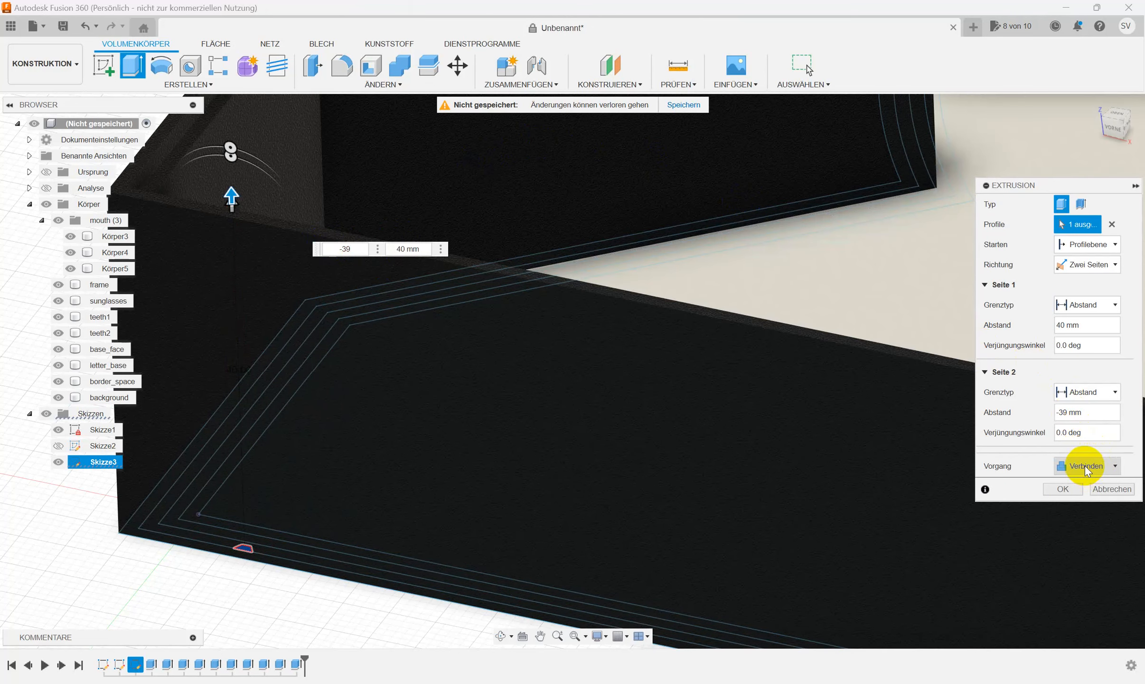
{"action": "left_click", "coordinate": [1092, 465]}
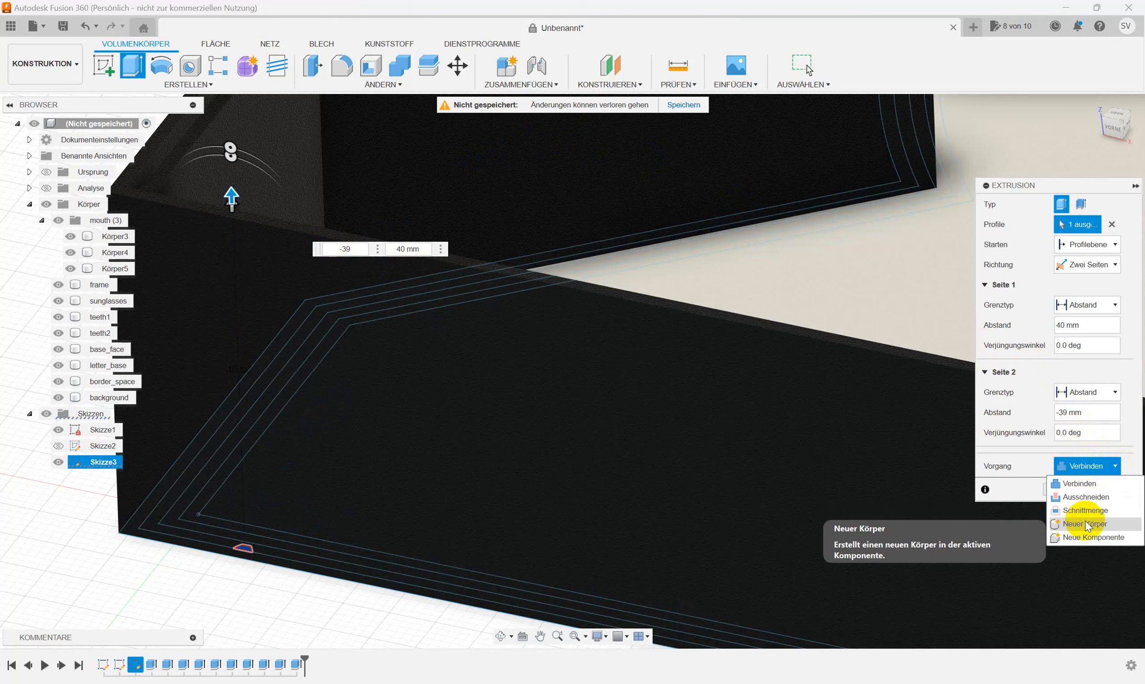
{"action": "left_click", "coordinate": [1087, 524]}
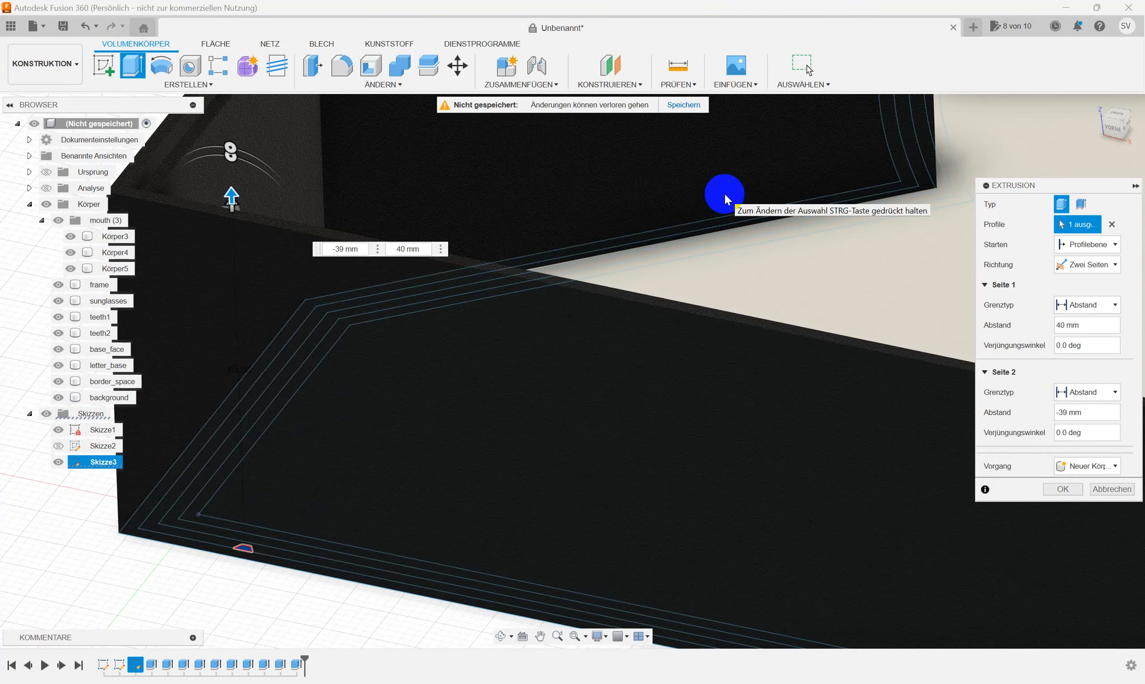
- Hide all sketches and complete the trapezoid extrusion
{"action": "left_click", "coordinate": [48, 414]}
{"action": "middle_click_drag", "start_coordinate": [421, 415], "coordinate": [473, 410], "text": "shift"}
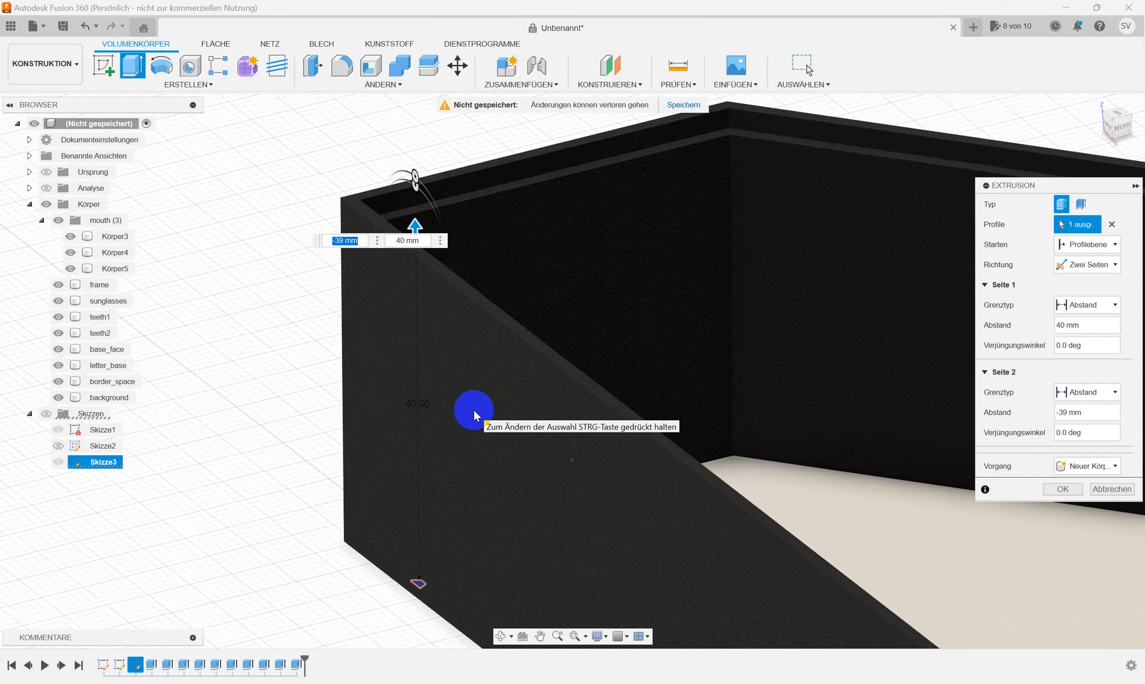
{"action": "left_click", "coordinate": [1062, 488]}
- Fillet the two protruding edges of the small trapezoidal body on the frame's inner rim with a 0.5 mm radius
{"action": "mouse_move", "coordinate": [1049, 486]}
{"action": "middle_mouse_down", "text": "shift"}
{"action": "mouse_move", "coordinate": [819, 388]}
{"action": "mouse_move", "coordinate": [737, 277]}
{"action": "mouse_move", "coordinate": [731, 313]}
{"action": "mouse_move", "coordinate": [743, 329]}
{"action": "middle_mouse_up", "text": "shift"}
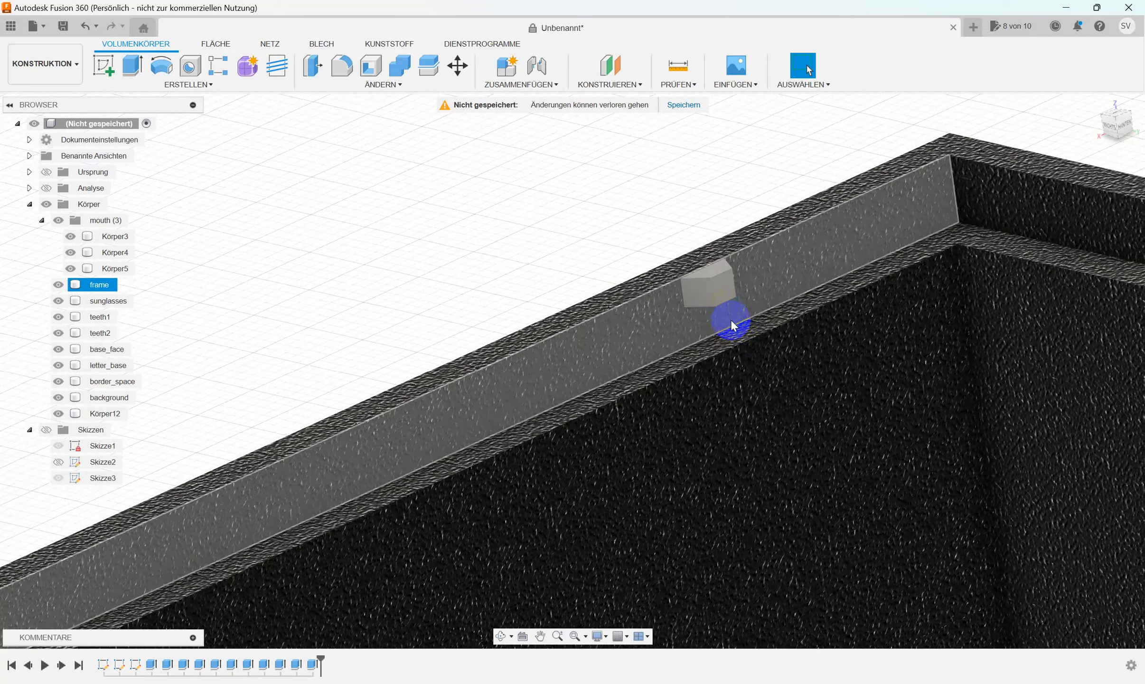
{"action": "mouse_move", "coordinate": [731, 319]}
{"action": "middle_mouse_down", "text": "shift"}
{"action": "mouse_move", "coordinate": [725, 308]}
{"action": "mouse_move", "coordinate": [734, 328]}
{"action": "mouse_move", "coordinate": [729, 308]}
{"action": "middle_mouse_up", "text": "shift"}
{"action": "middle_click_drag", "start_coordinate": [532, 162], "coordinate": [532, 163], "text": "shift"}
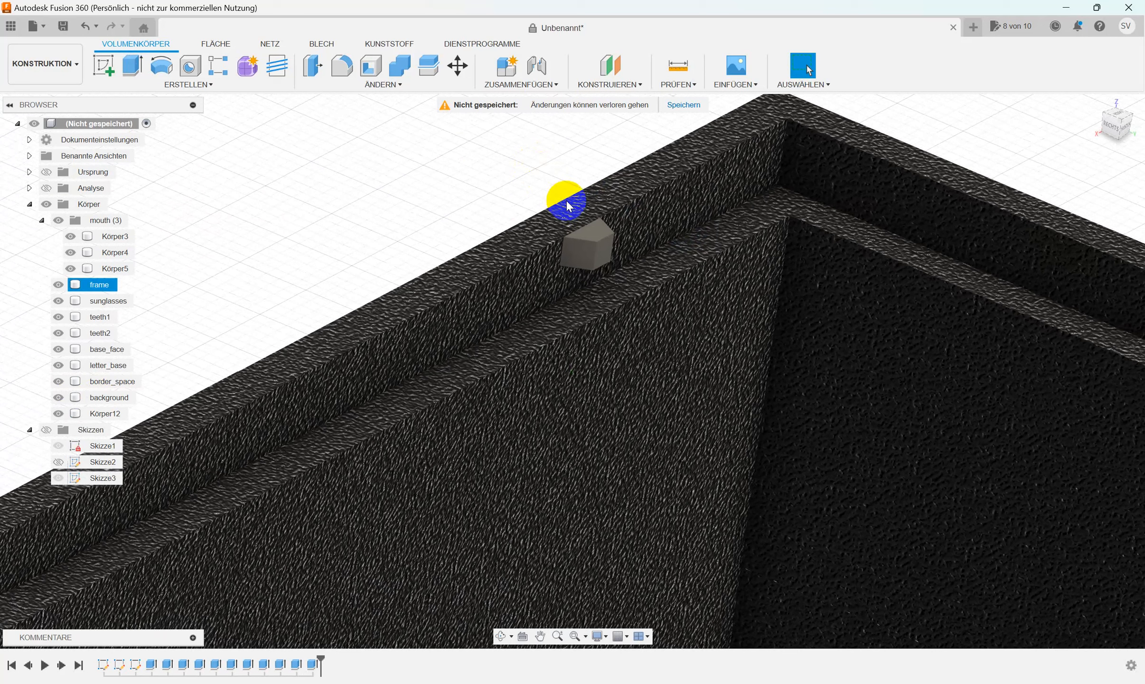
{"action": "left_click", "coordinate": [597, 232]}
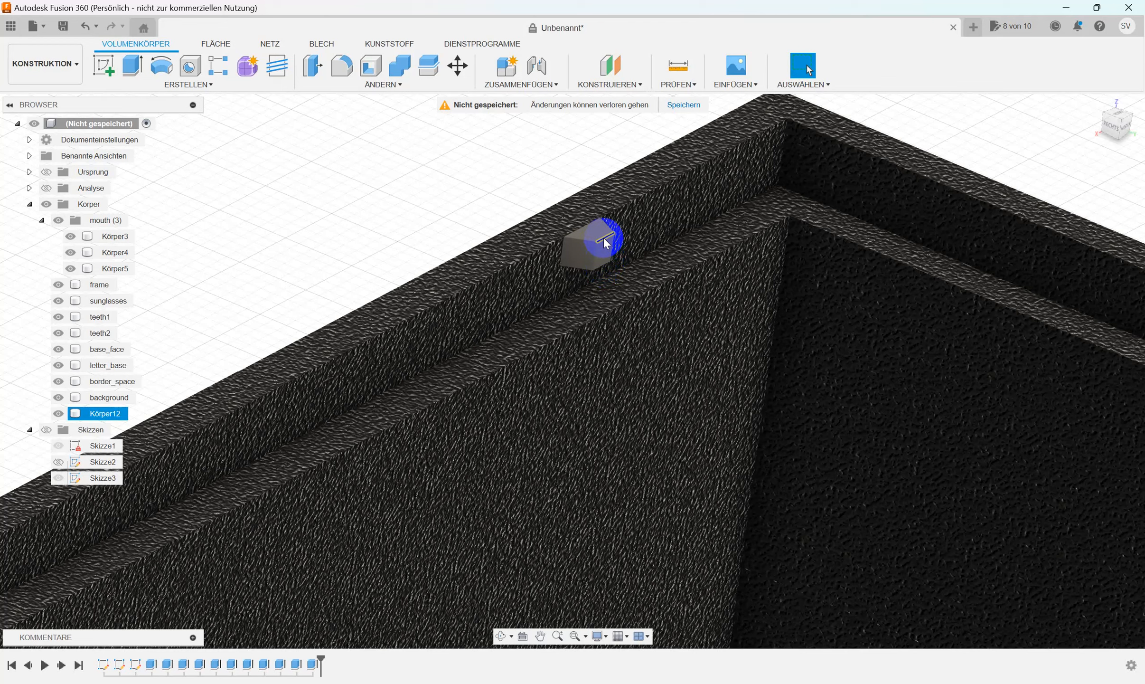
{"action": "left_click", "coordinate": [341, 65]}
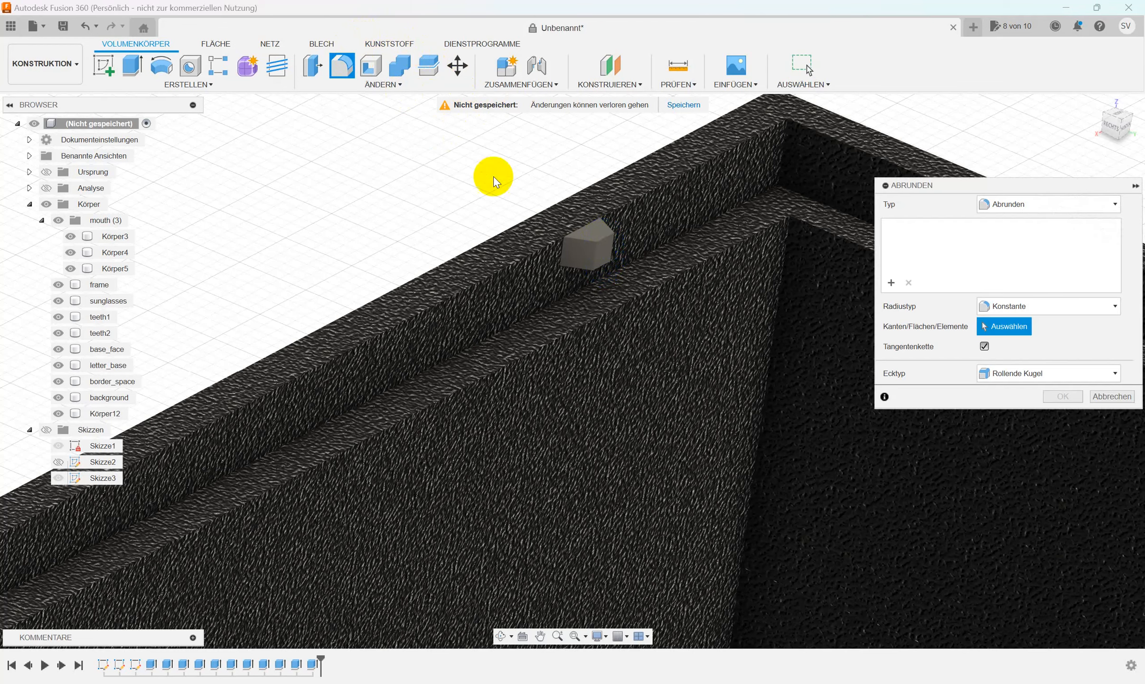
{"action": "left_click", "coordinate": [612, 251]}
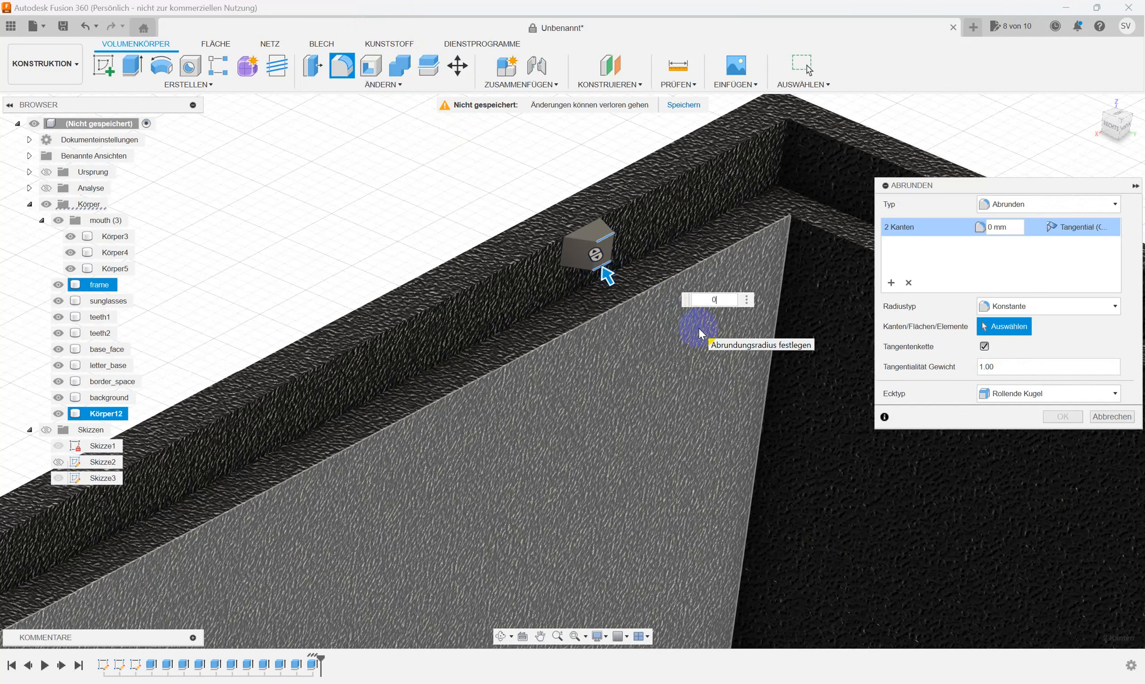
{"action": "type", "text": ".5"}
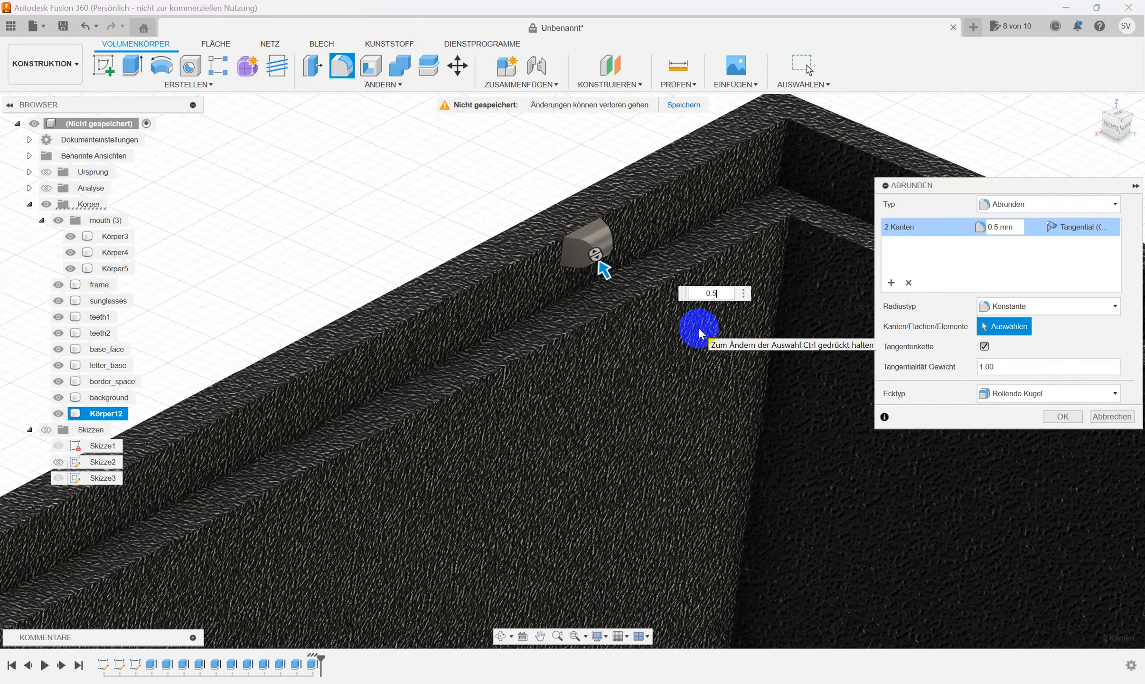
{"action": "key", "text": "Return"}
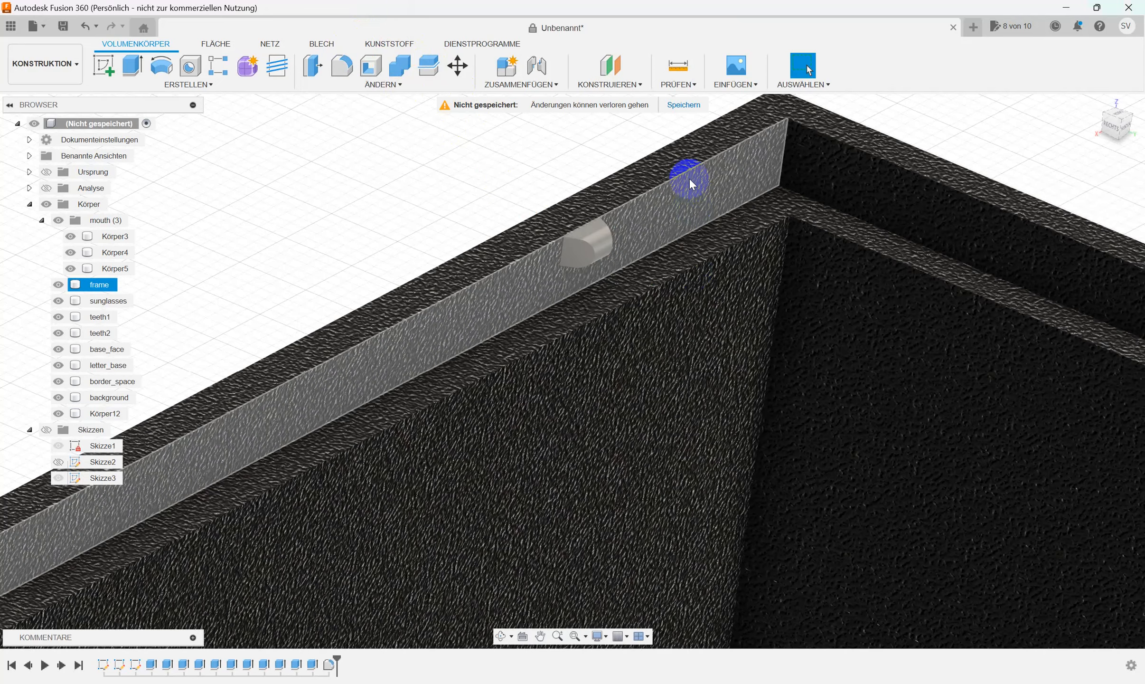
- Rename the small rounded body on the frame's inner rim as lock
{"action": "scroll", "coordinate": [594, 153], "scroll_direction": "down", "scroll_amount": 6}
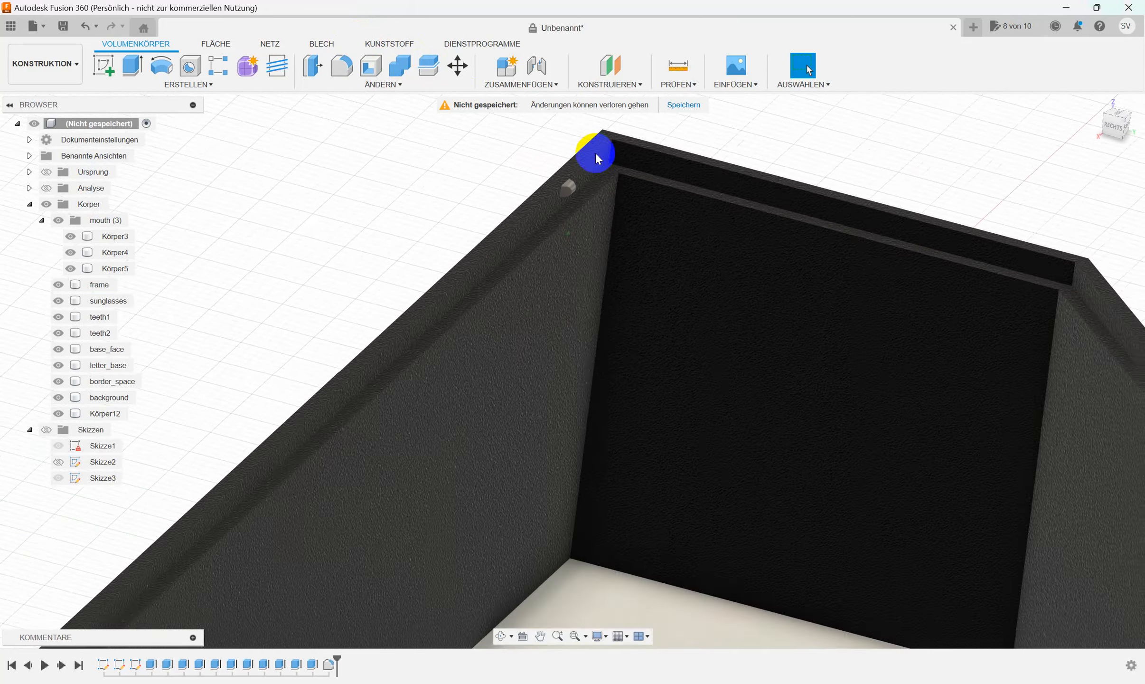
{"action": "scroll", "coordinate": [595, 153], "scroll_direction": "down", "scroll_amount": 8}
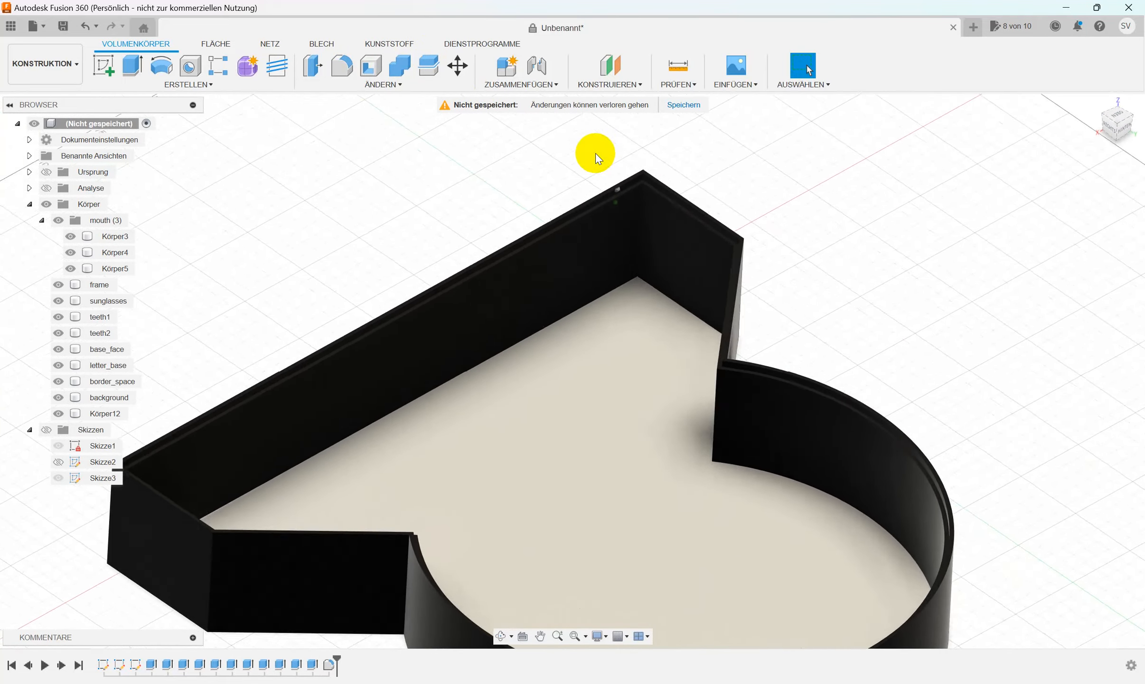
{"action": "scroll", "coordinate": [595, 153], "scroll_direction": "up", "scroll_amount": 5}
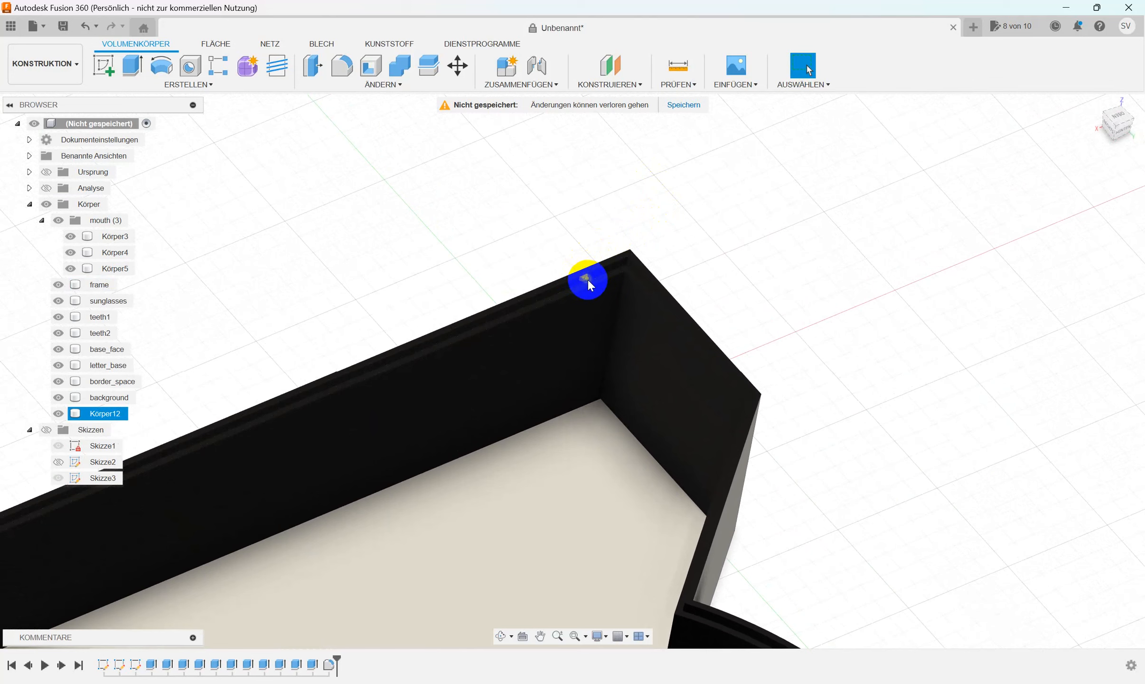
{"action": "scroll", "coordinate": [587, 281], "scroll_direction": "down", "scroll_amount": 5}
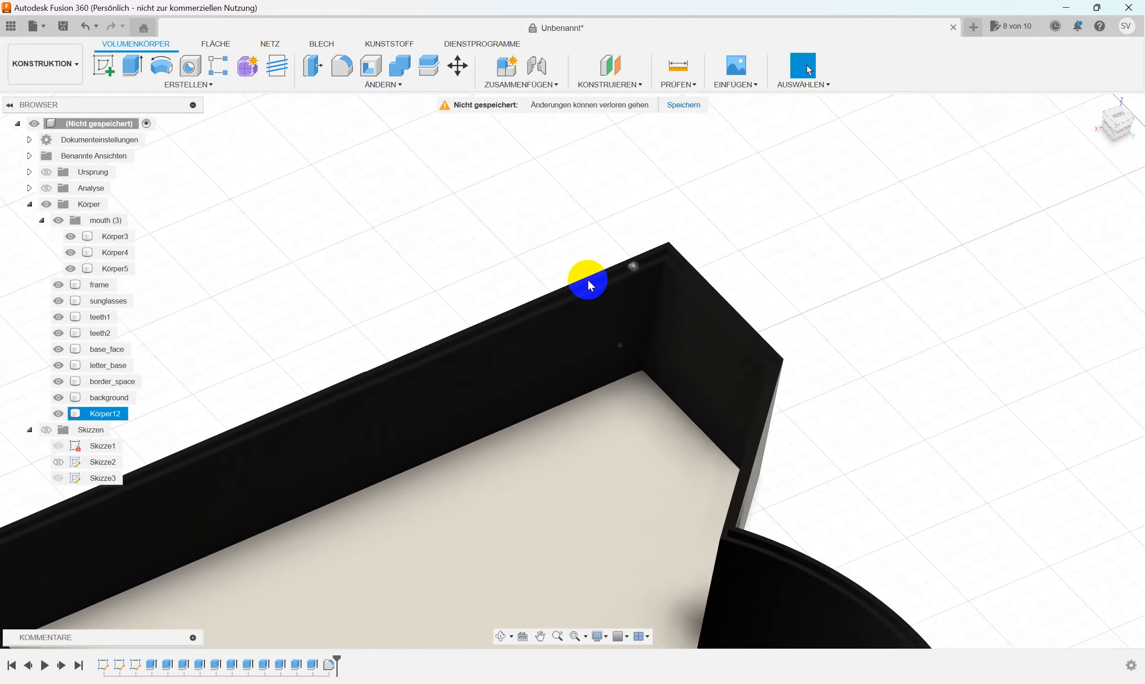
{"action": "scroll", "coordinate": [588, 280], "scroll_direction": "up", "scroll_amount": 5}
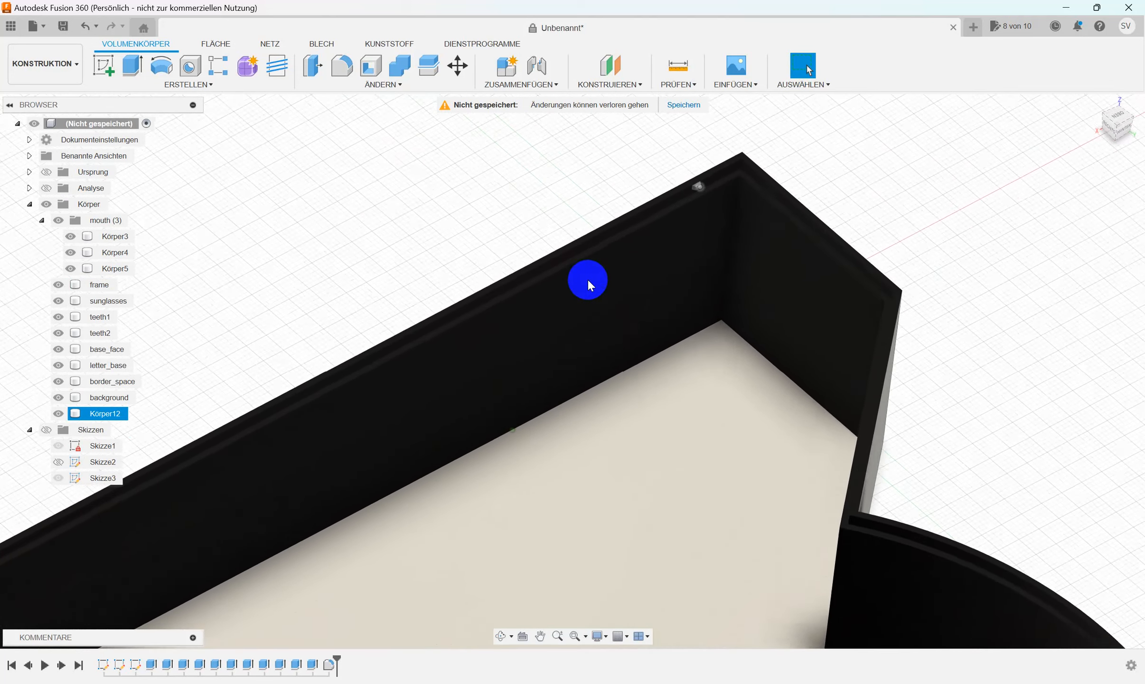
{"action": "middle_click_drag", "start_coordinate": [588, 280], "coordinate": [418, 269], "text": "shift"}
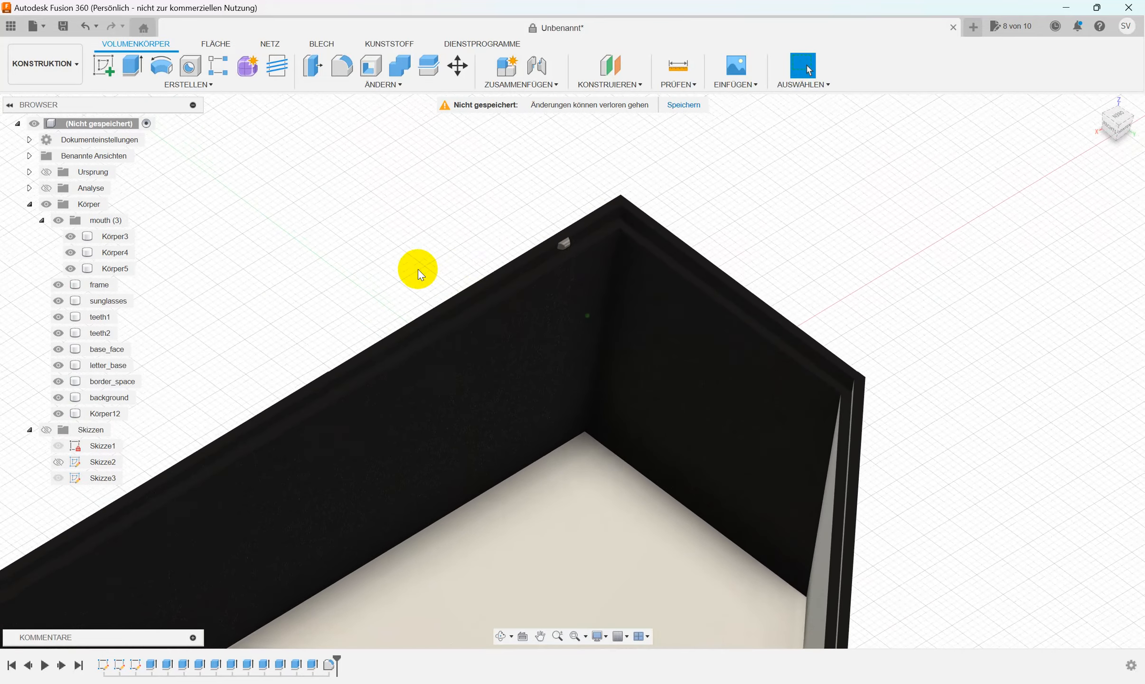
{"action": "right_click", "coordinate": [103, 416]}
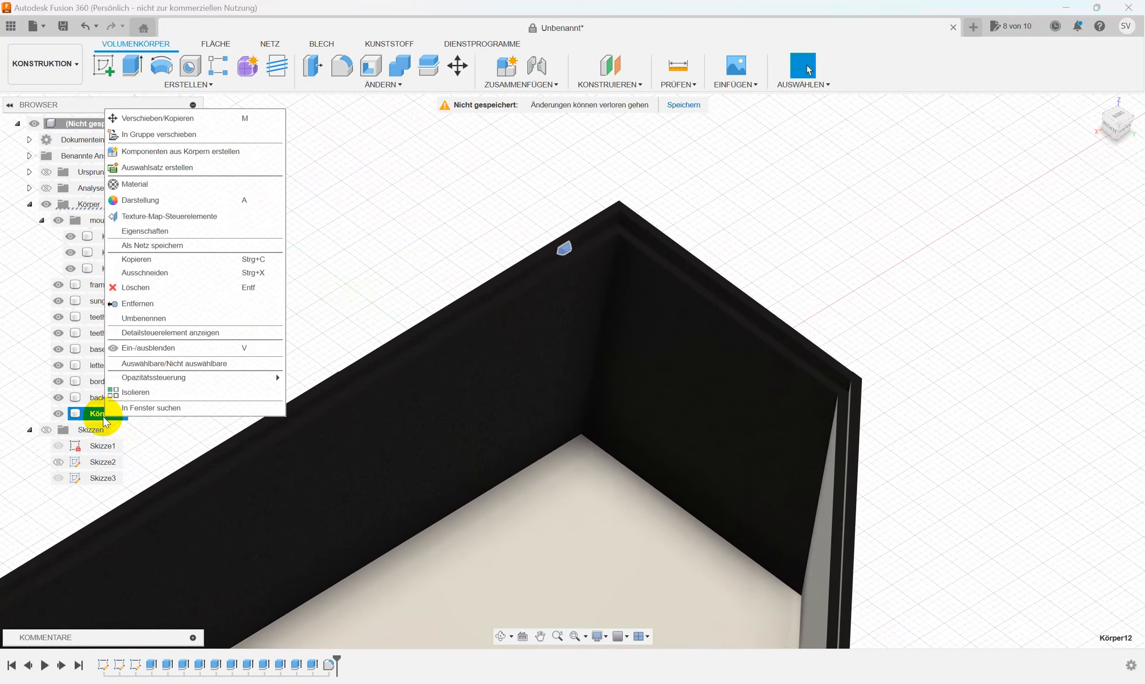
{"action": "left_click", "coordinate": [144, 318]}
{"action": "type", "text": "lock"}
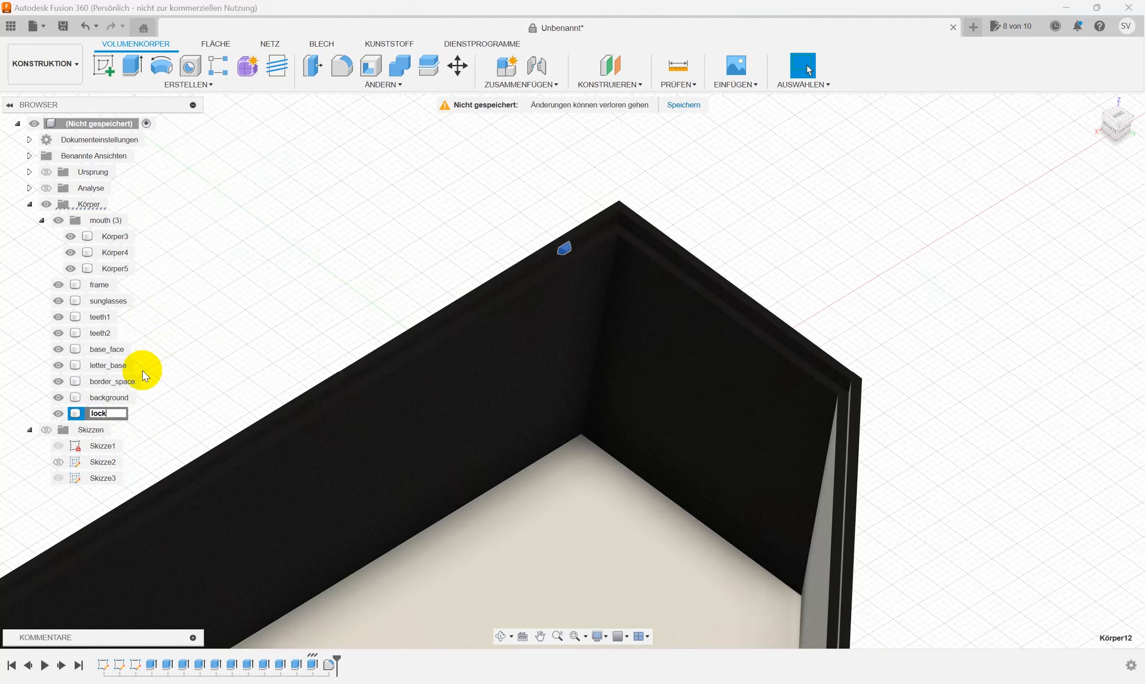
{"action": "key", "text": "Return"}
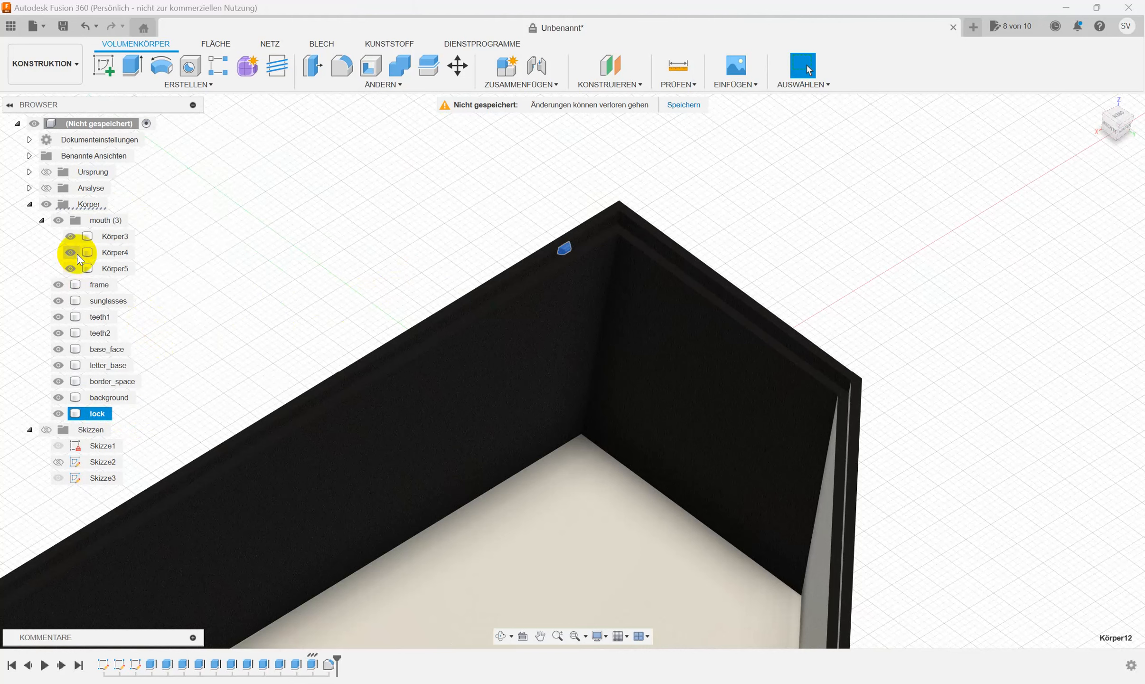
- Start a path pattern of the lock body, show the sketches, and select the frame outline curve in Skizze3 as the path
{"action": "left_click", "coordinate": [199, 84]}
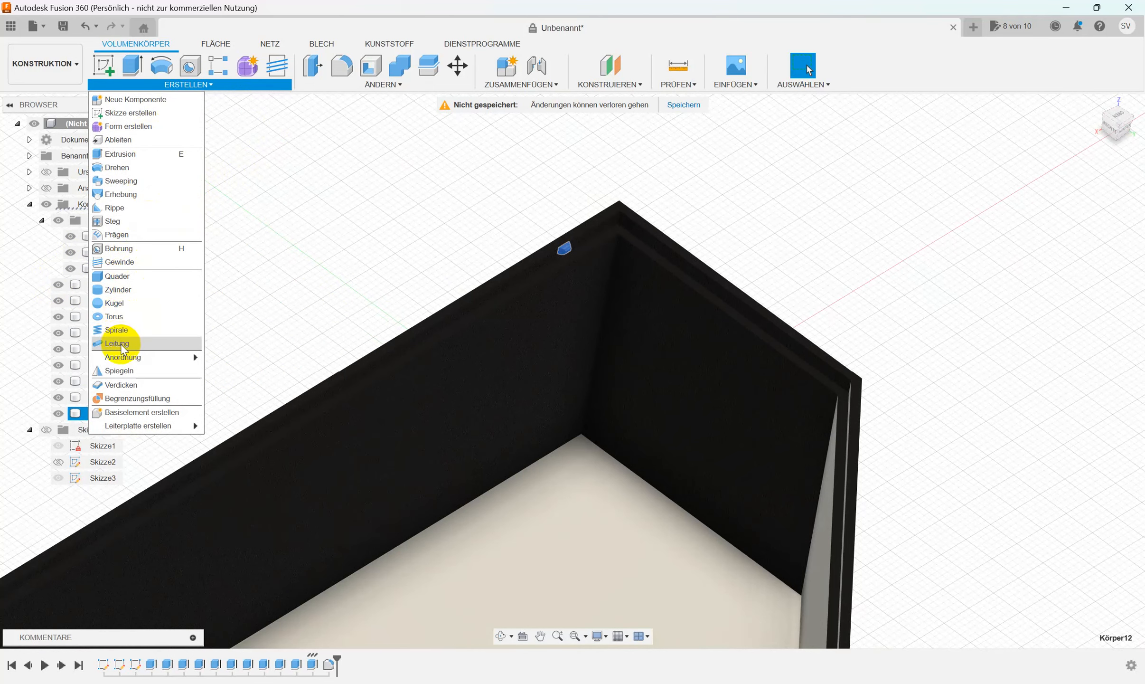
{"action": "mouse_move", "coordinate": [124, 361]}
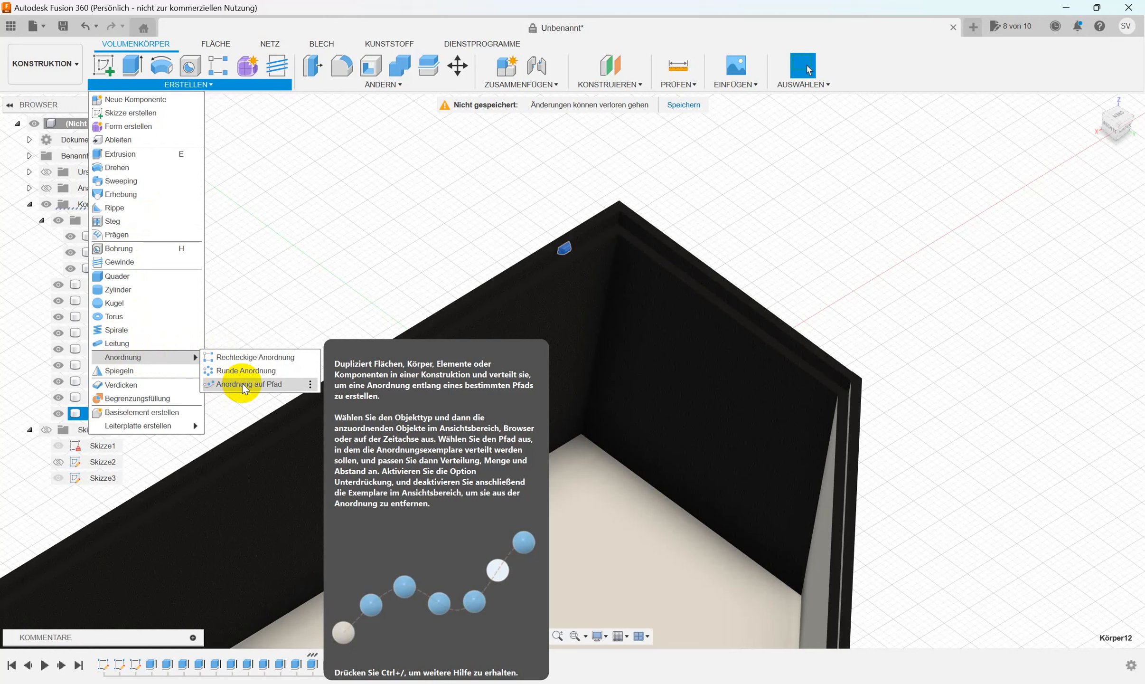
{"action": "left_click", "coordinate": [243, 385]}
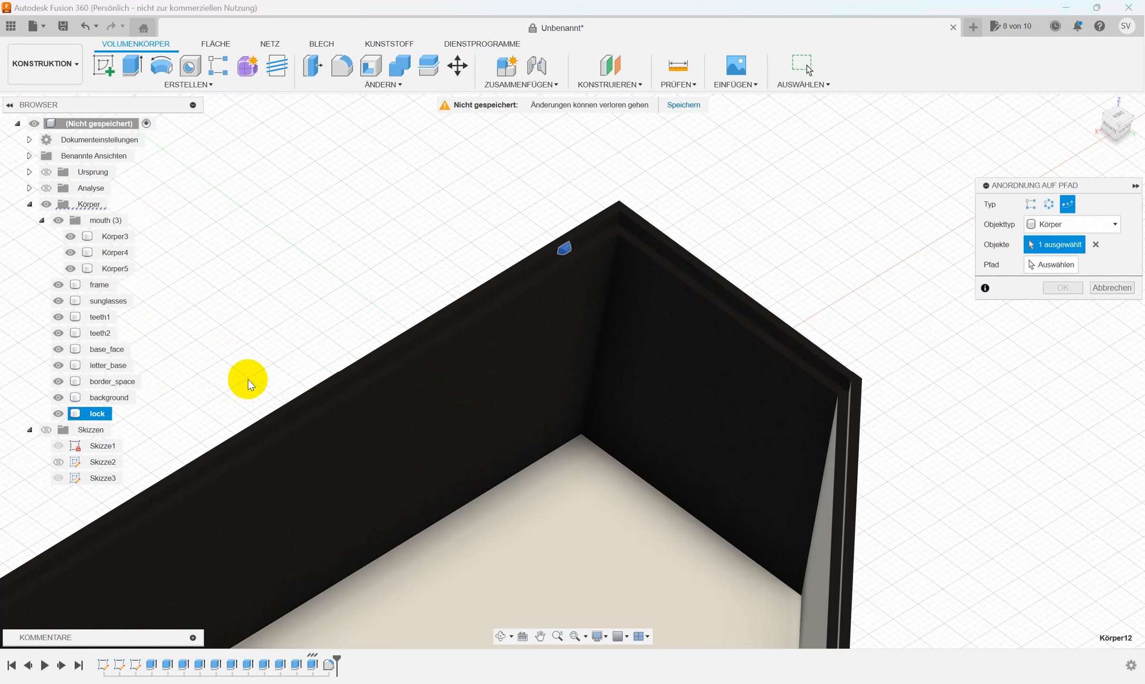
{"action": "left_click", "coordinate": [1051, 265]}
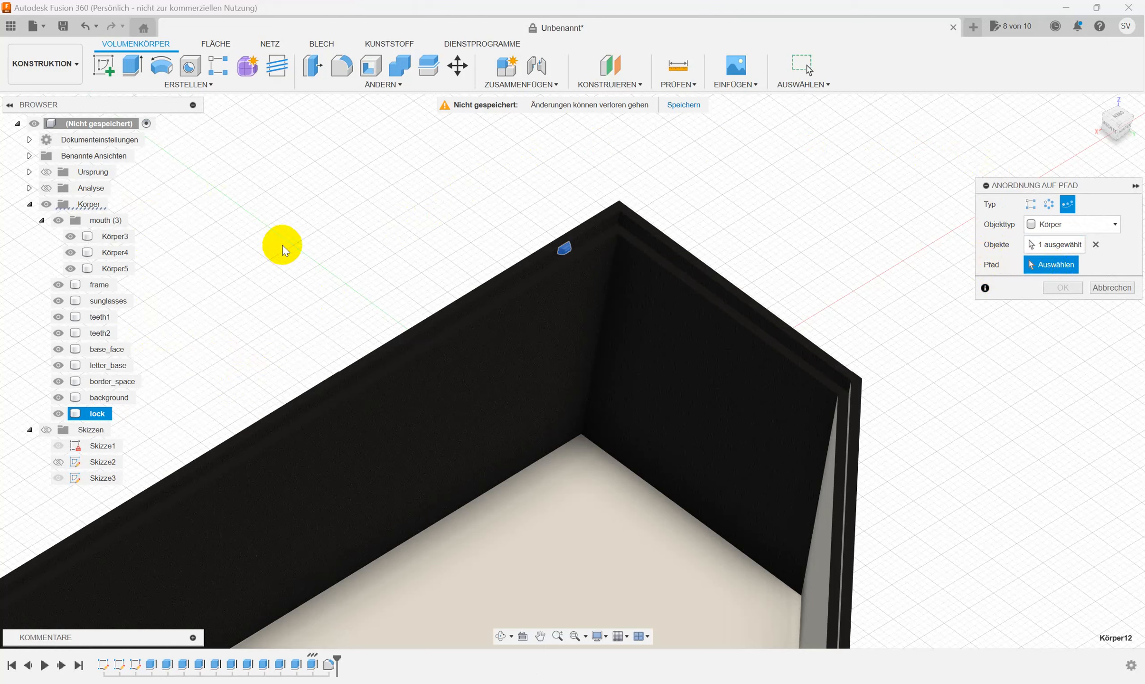
{"action": "left_click", "coordinate": [47, 430]}
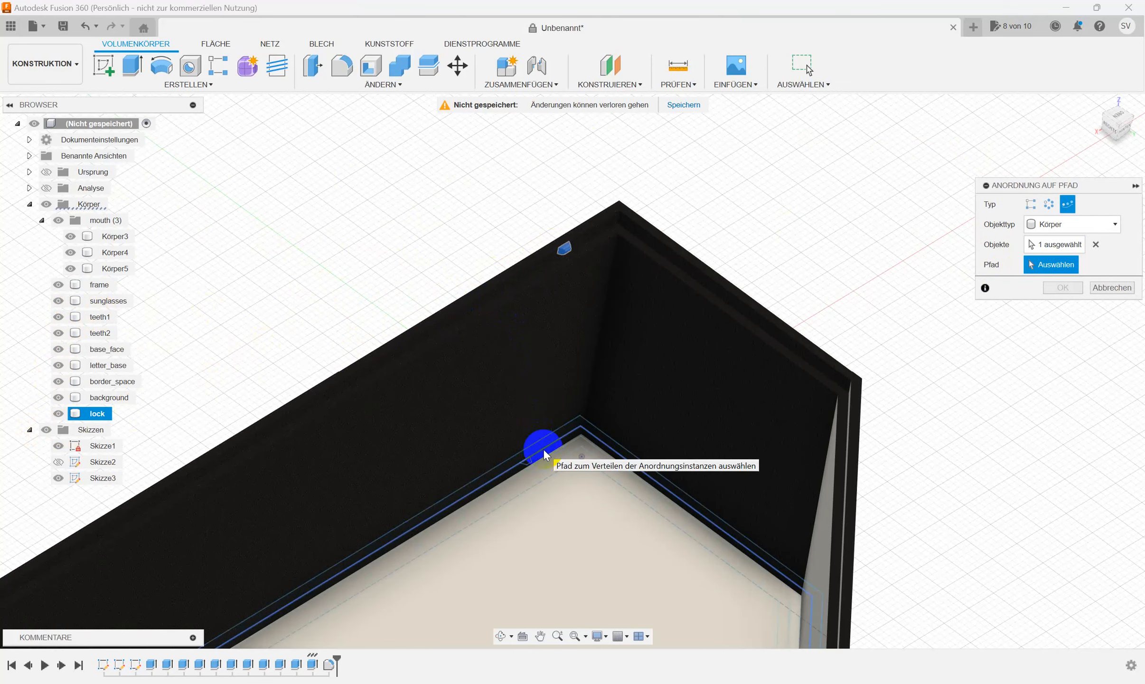
{"action": "scroll", "coordinate": [543, 448], "scroll_direction": "up", "scroll_amount": 5}
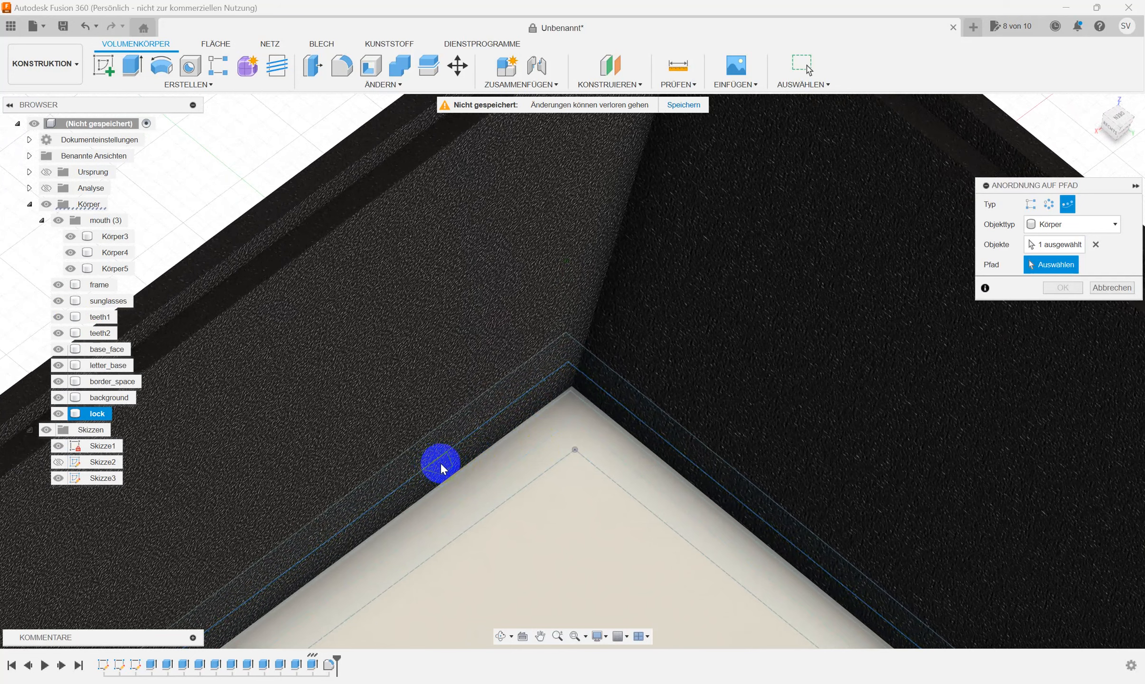
{"action": "left_click", "coordinate": [475, 431]}
{"action": "scroll", "coordinate": [478, 429], "scroll_direction": "down", "scroll_amount": 2}
{"action": "scroll", "coordinate": [478, 429], "scroll_direction": "down", "scroll_amount": 3}
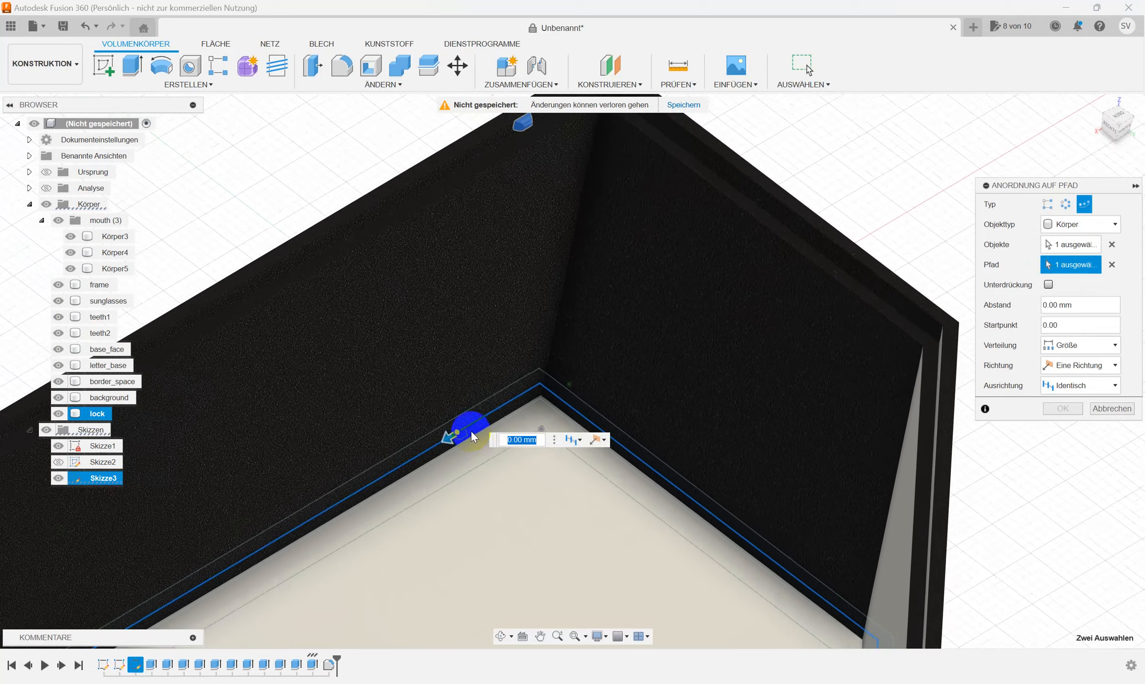
{"action": "scroll", "coordinate": [472, 430], "scroll_direction": "up", "scroll_amount": 3}
{"action": "scroll", "coordinate": [472, 430], "scroll_direction": "down", "scroll_amount": 2}
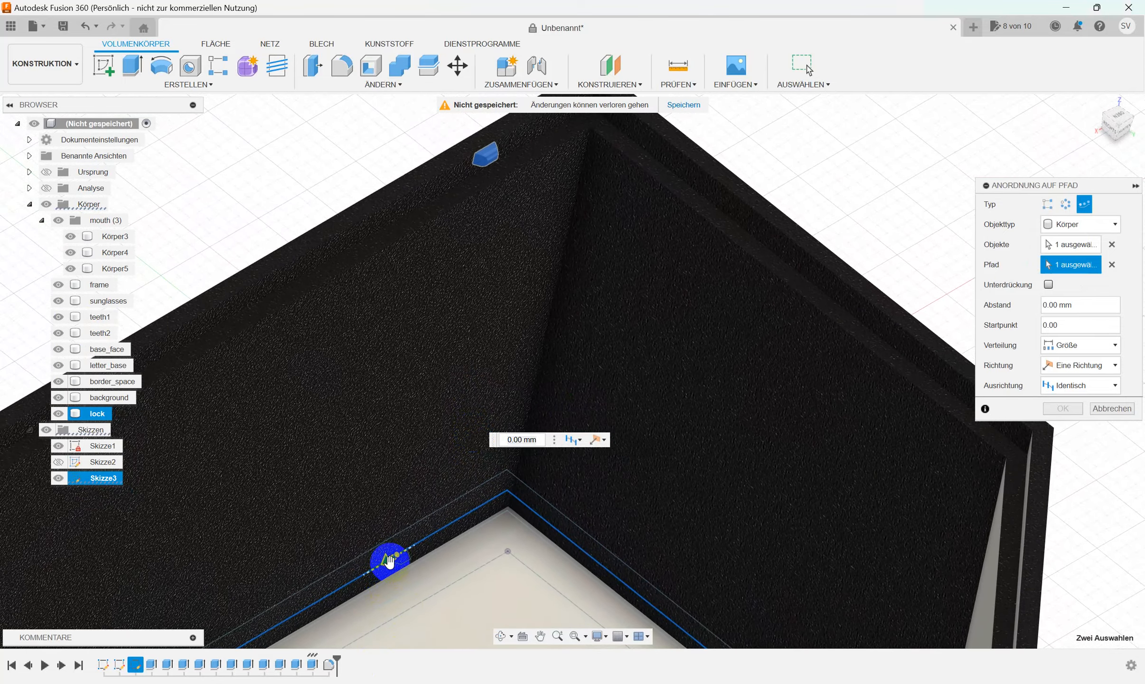
- Stretch the lock pattern to a distance of about 805 mm along the path and set its orientation to Path Direction (Pfadrichtung)
{"action": "left_click_drag", "start_coordinate": [389, 559], "coordinate": [513, 514]}
{"action": "scroll", "coordinate": [550, 528], "scroll_direction": "down", "scroll_amount": 2}
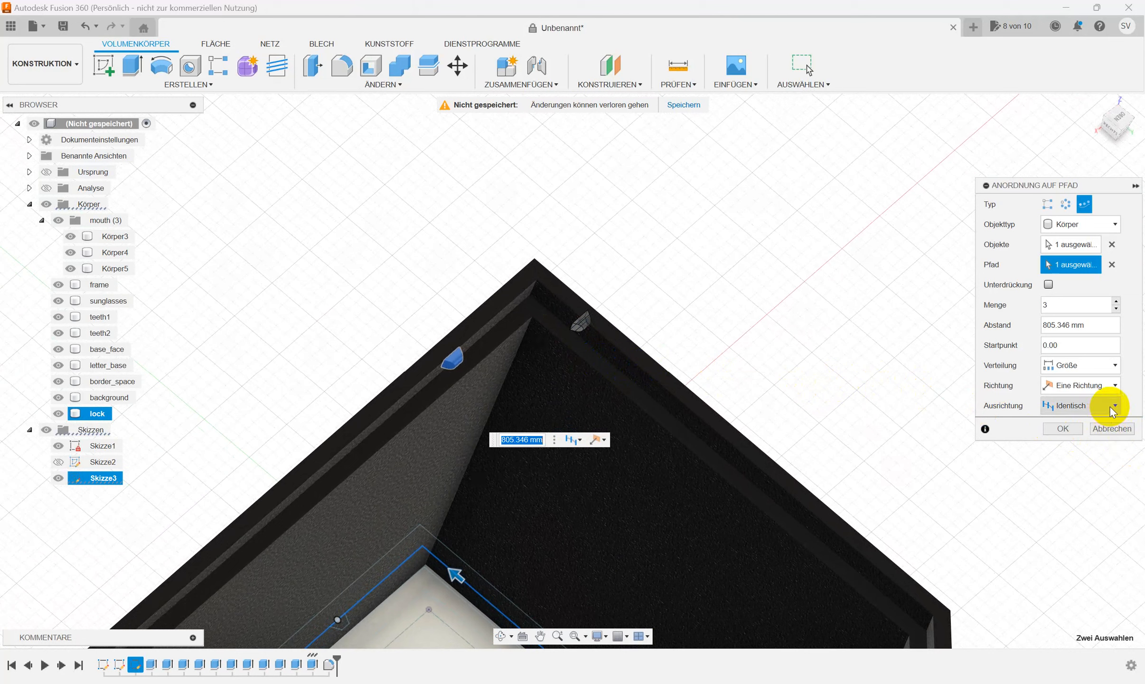
{"action": "left_click", "coordinate": [1110, 406]}
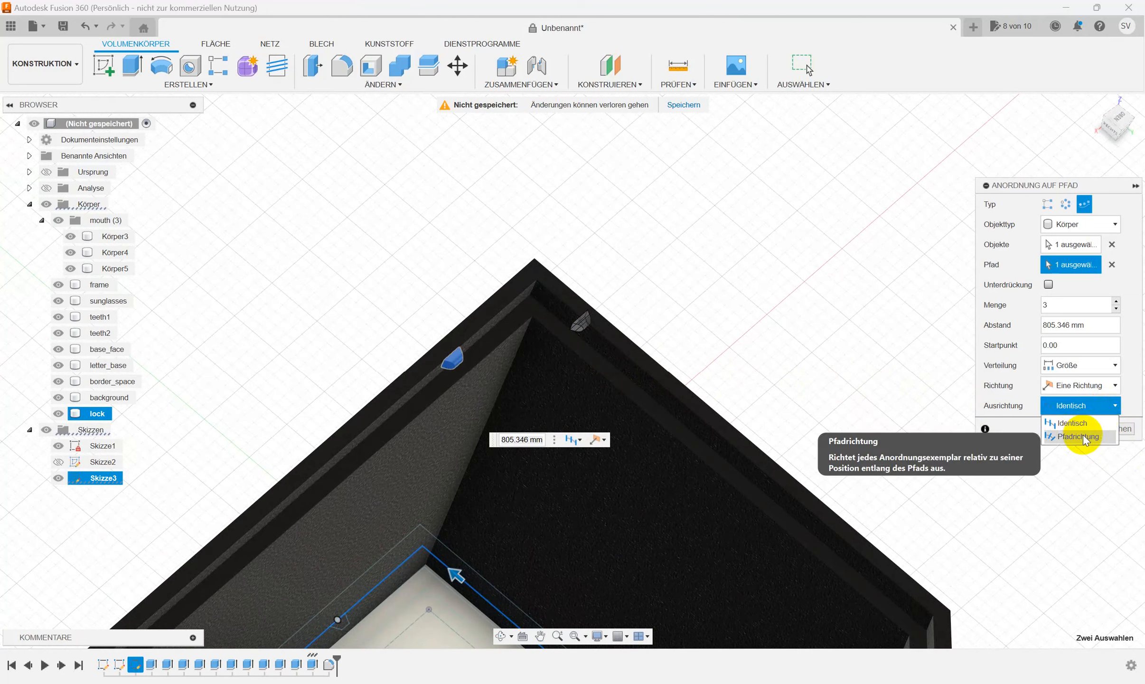
{"action": "left_click", "coordinate": [1082, 437]}
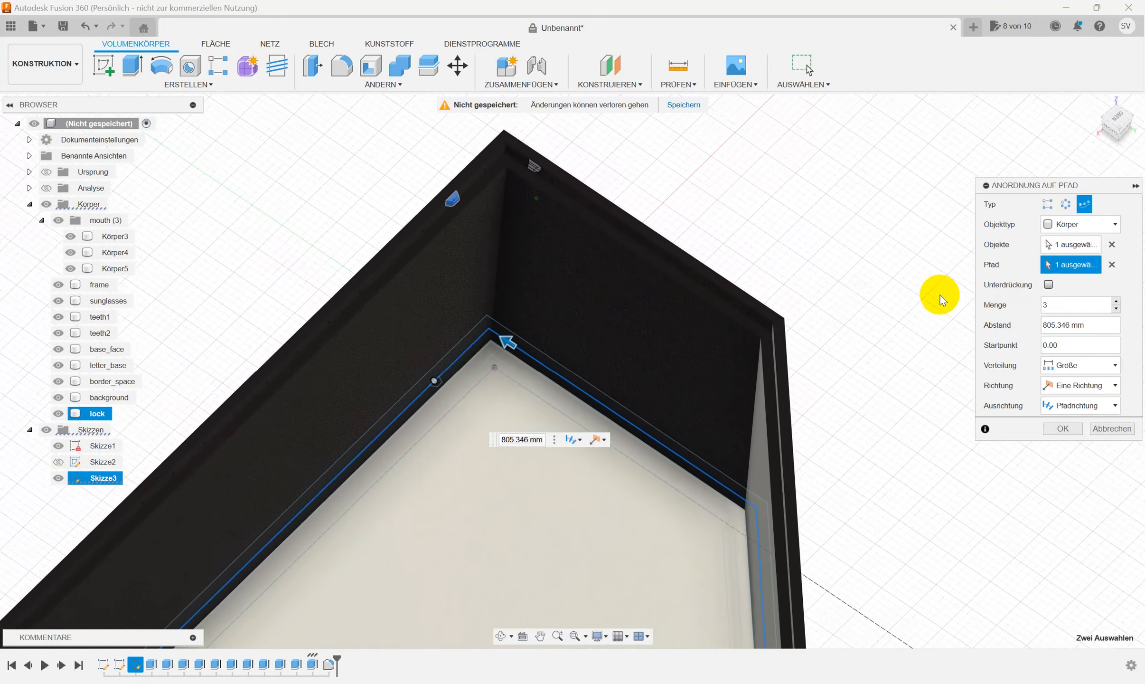
- Set the path pattern's quantity to 19 locks and complete the pattern
{"action": "left_click", "coordinate": [1068, 304]}
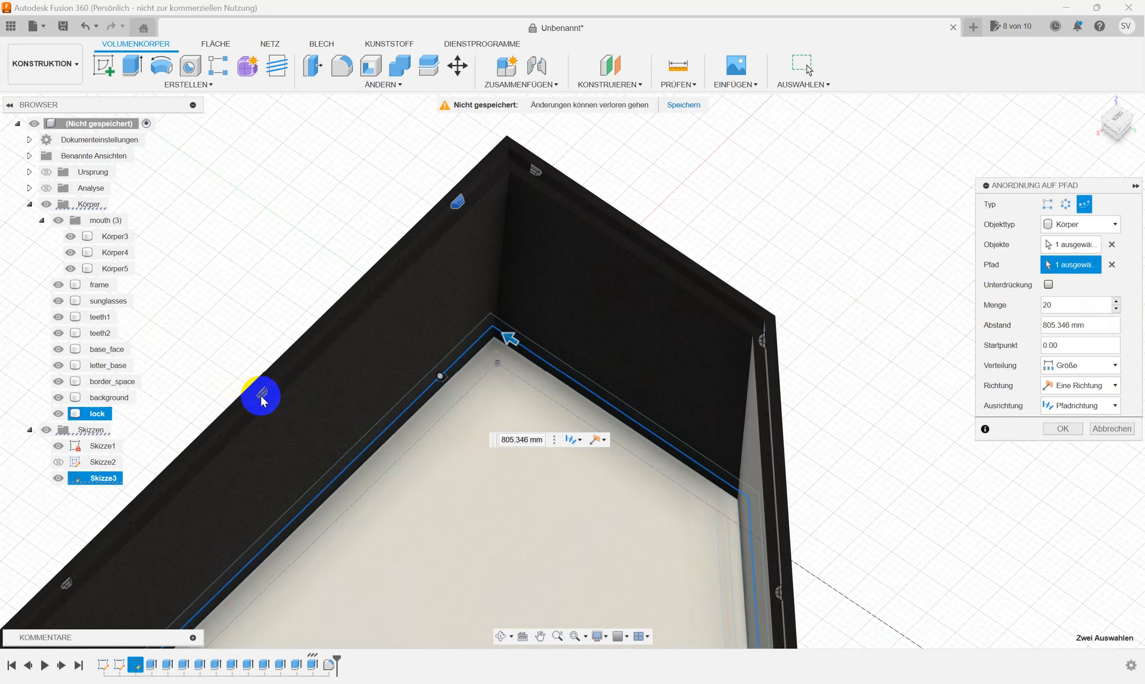
{"action": "left_click", "coordinate": [1057, 427]}
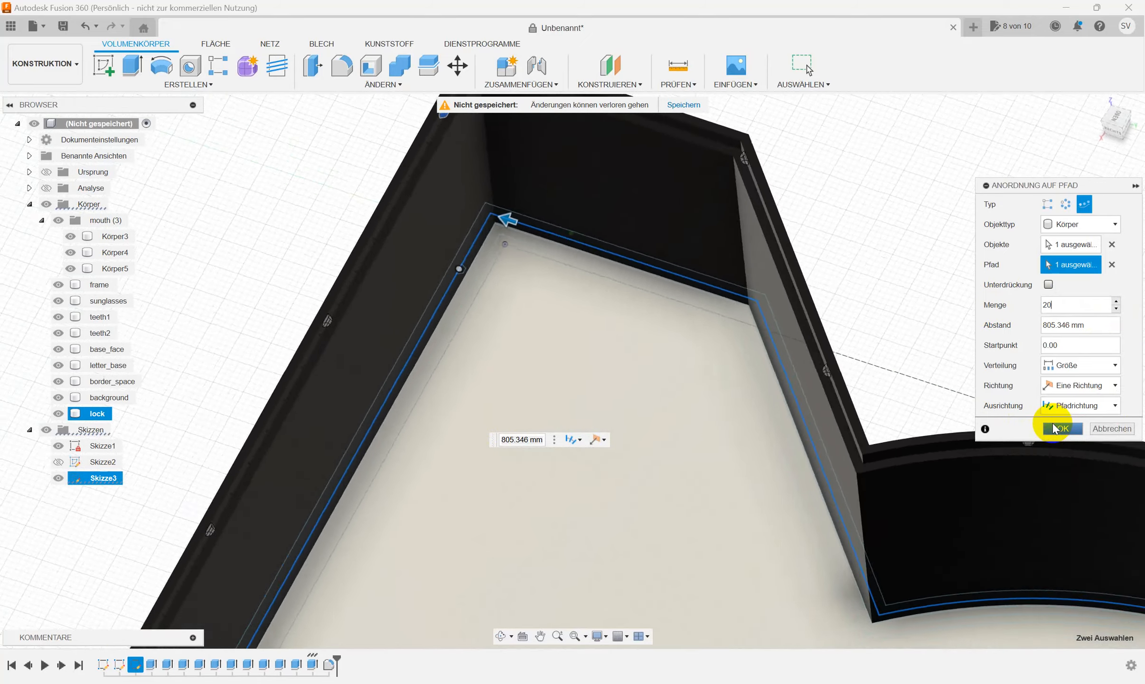
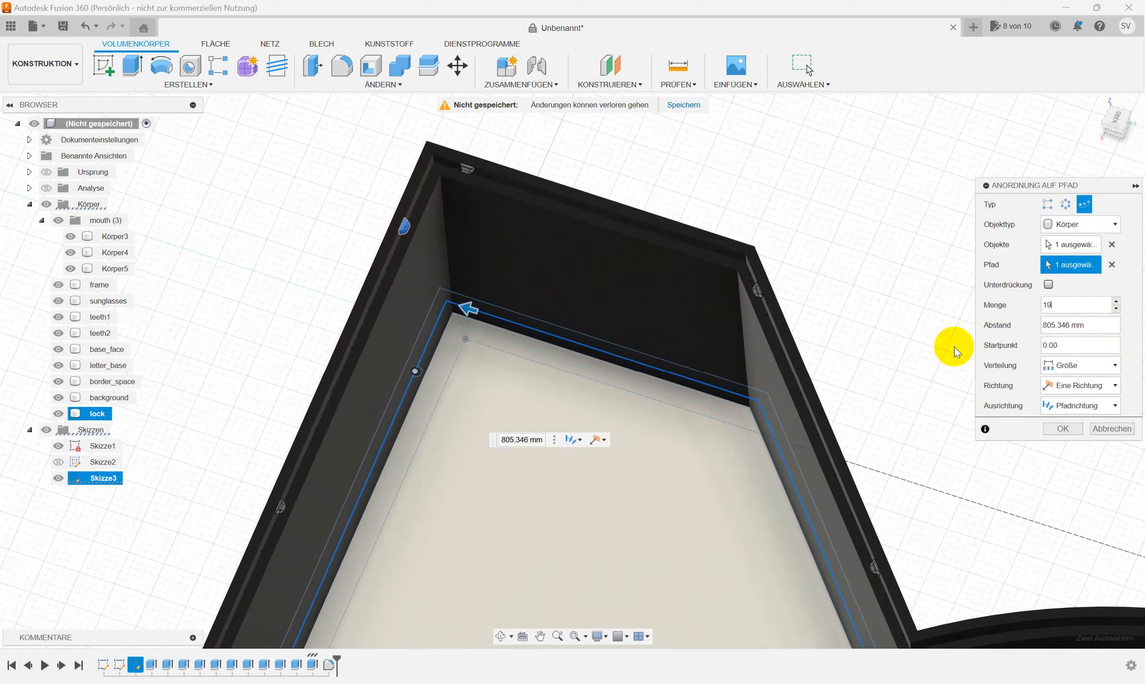
{"action": "scroll", "coordinate": [1047, 457], "scroll_direction": "down", "scroll_amount": 5}
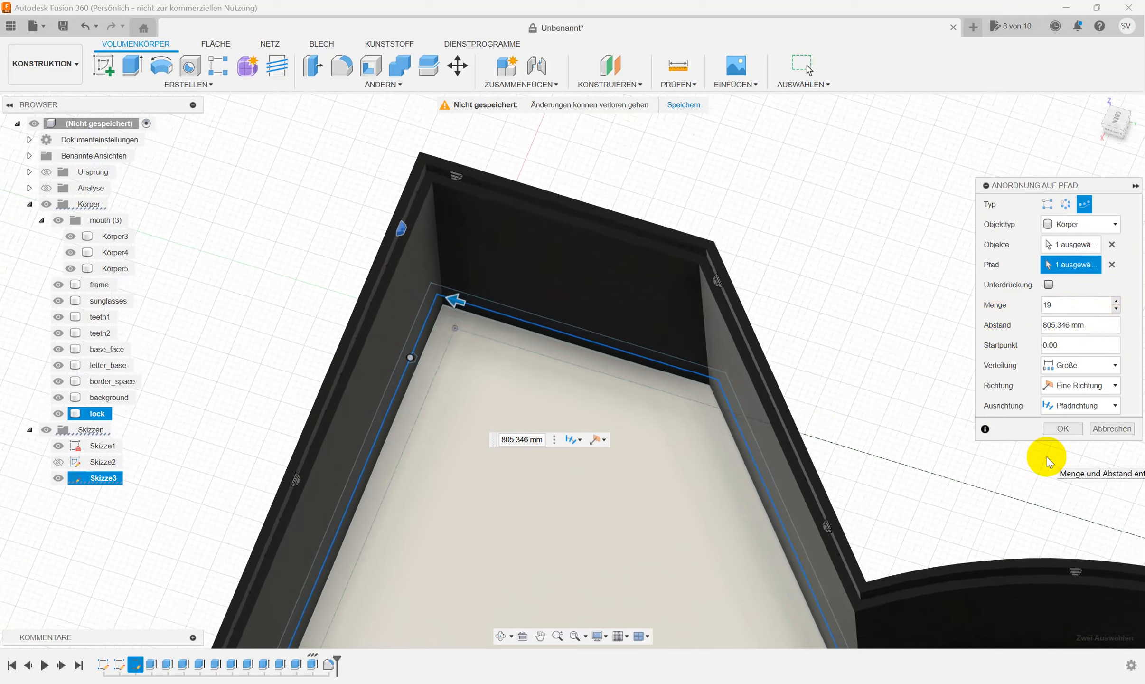
{"action": "left_click", "coordinate": [1062, 429]}
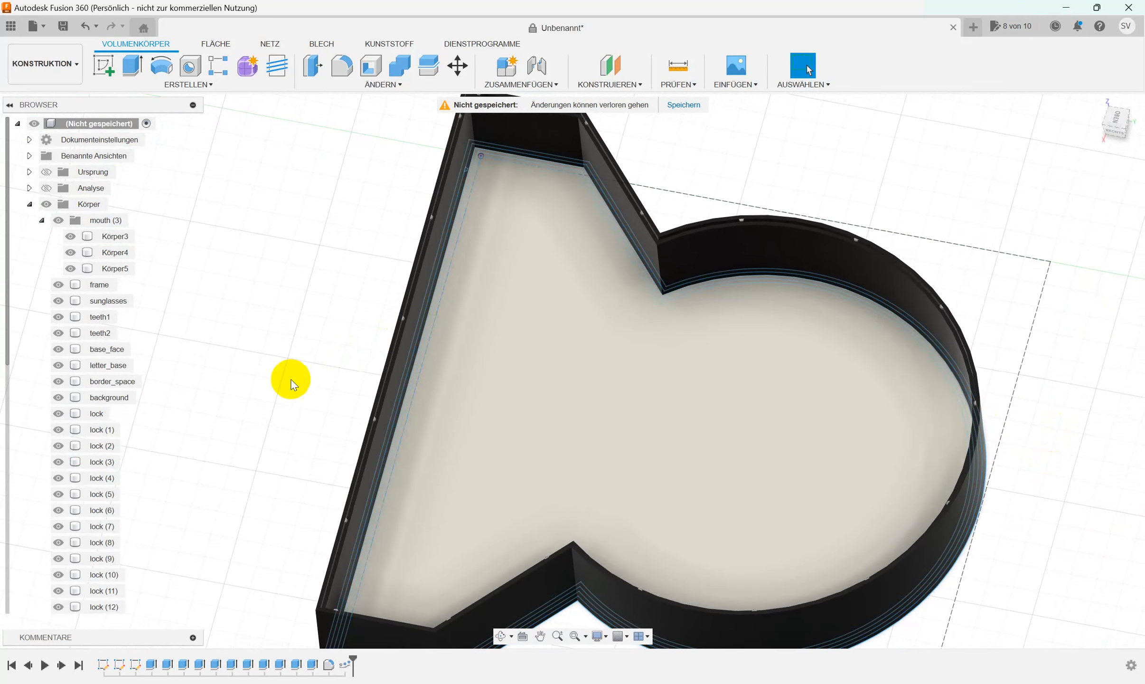
- Copy and paste the original lock body, moving the copy 7 mm in X along the frame's inner rim, away from the corner
{"action": "scroll", "coordinate": [85, 413], "scroll_direction": "down", "scroll_amount": 7}
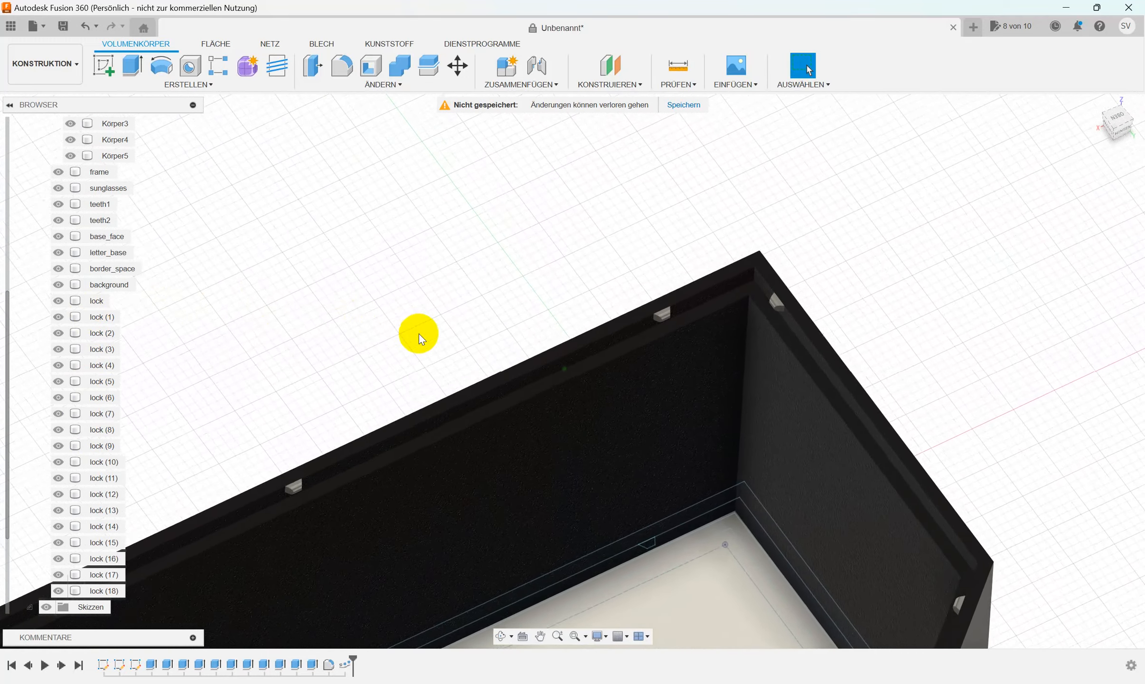
{"action": "left_click", "coordinate": [568, 341]}
{"action": "left_click", "coordinate": [670, 280]}
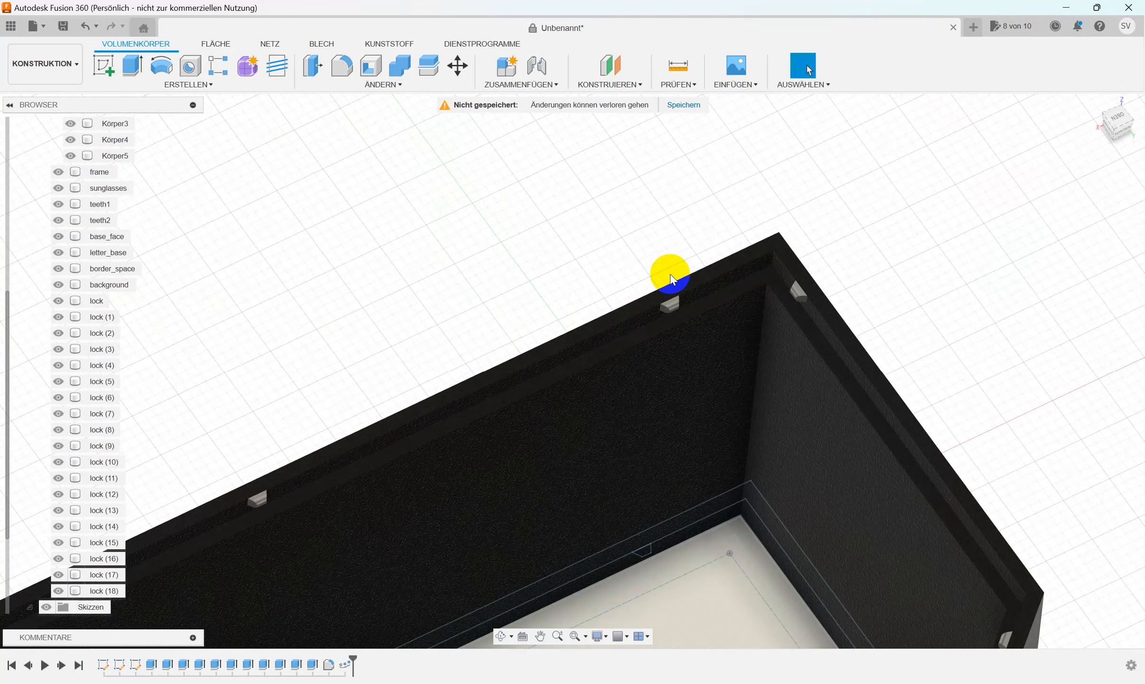
{"action": "left_click", "coordinate": [673, 313]}
{"action": "left_click", "coordinate": [220, 269]}
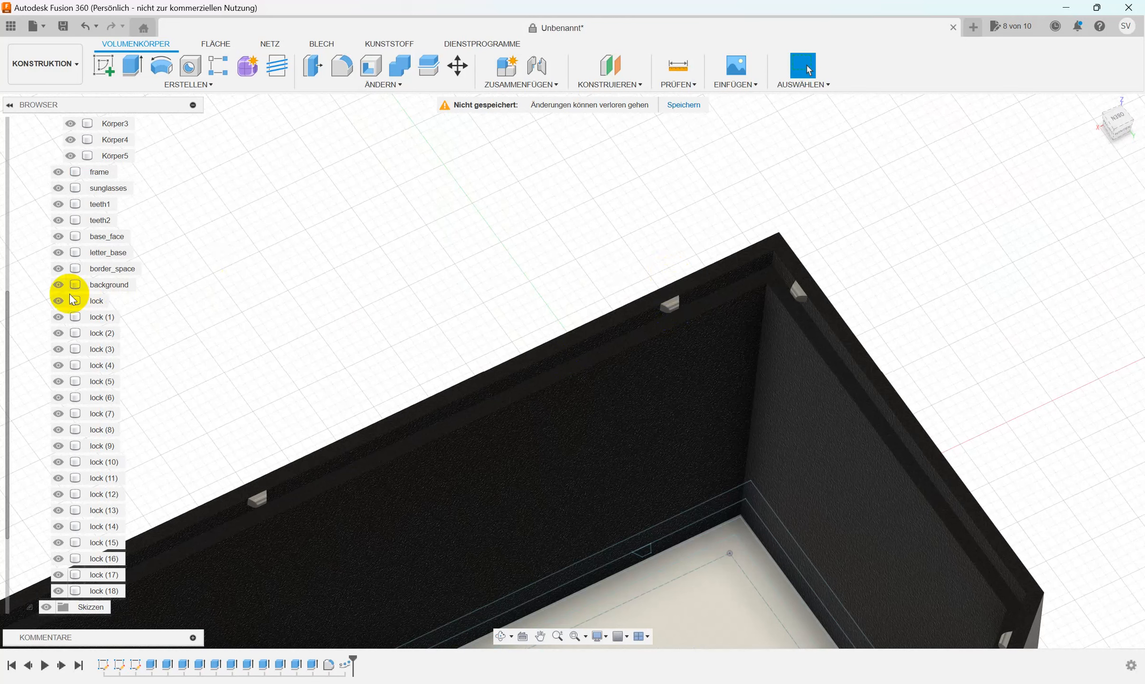
{"action": "left_click", "coordinate": [93, 302]}
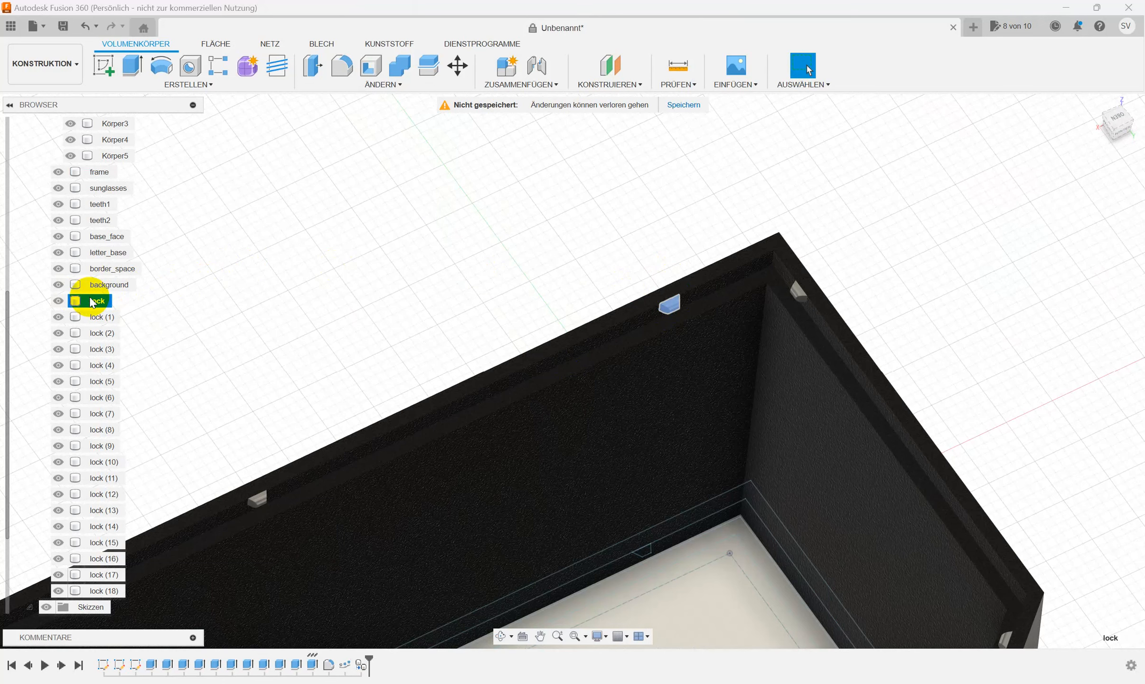
{"action": "key", "text": "ctrl+c"}
{"action": "key", "text": "ctrl+v"}
{"action": "left_click_drag", "start_coordinate": [653, 325], "coordinate": [576, 339]}
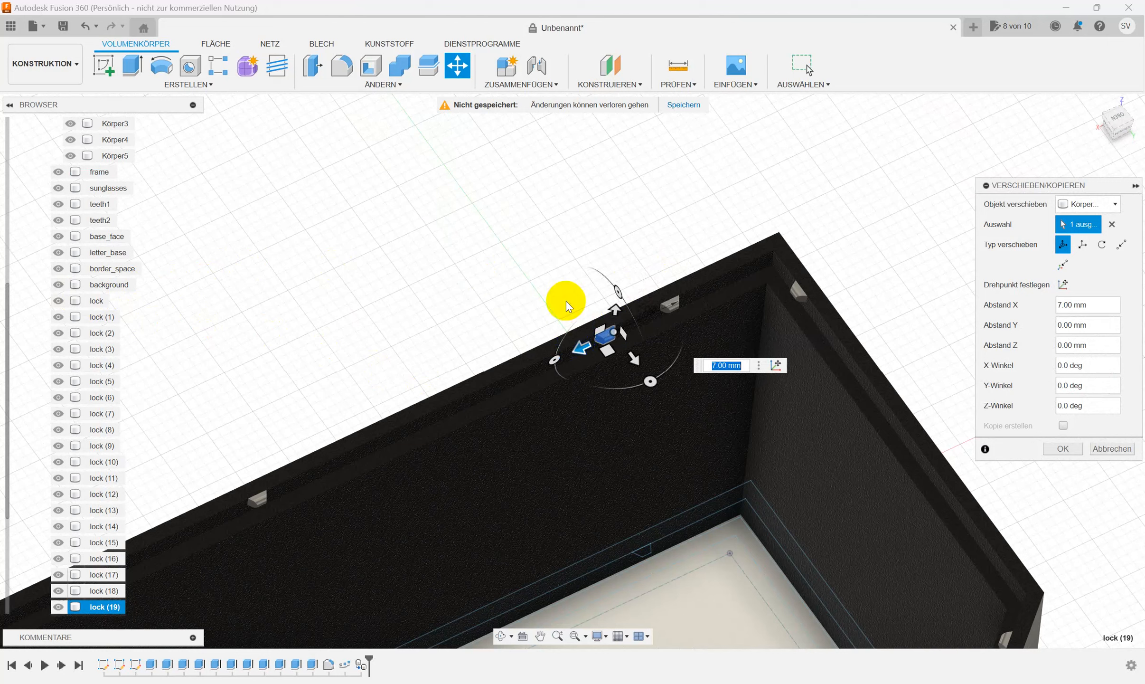
{"action": "left_click", "coordinate": [1063, 449]}
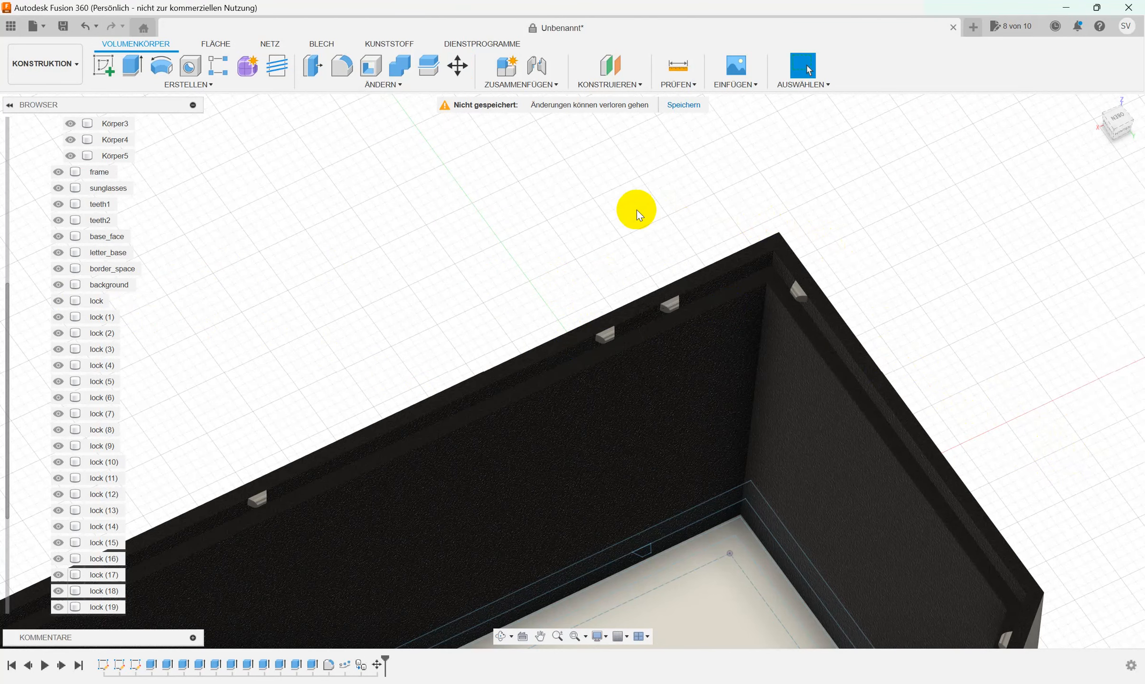
- Combine the frame as target body with all lock bodies, lock through lock (19), using the Join operation
{"action": "scroll", "coordinate": [617, 209], "scroll_direction": "down", "scroll_amount": 2}
{"action": "scroll", "coordinate": [328, 201], "scroll_direction": "down", "scroll_amount": 2}
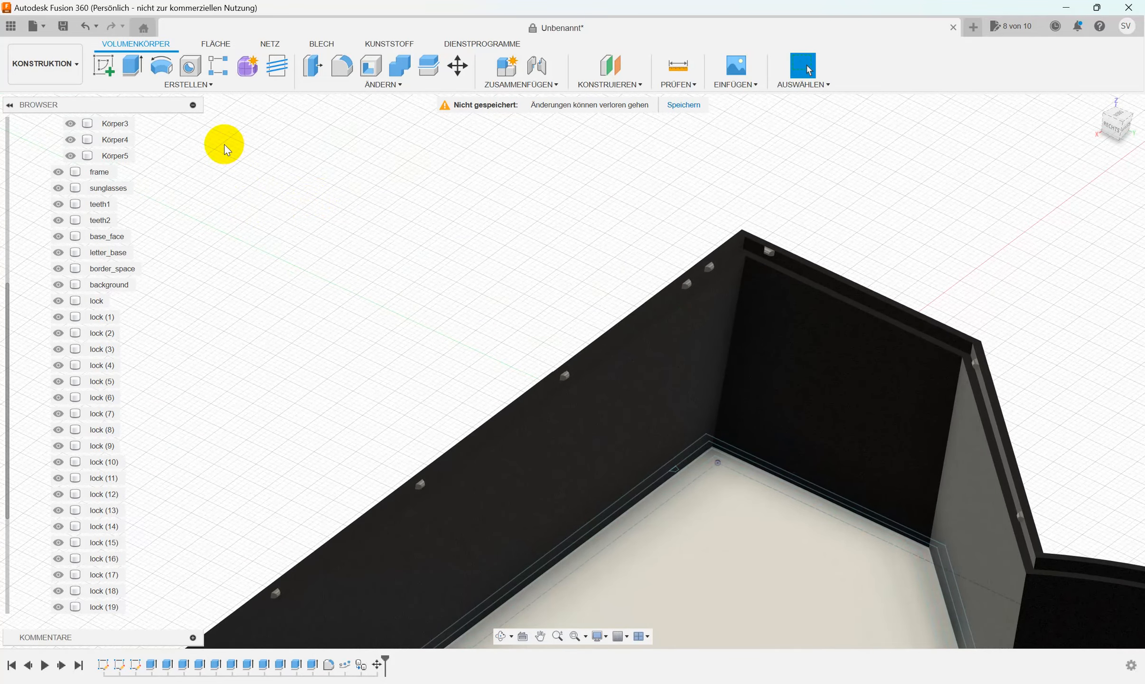
{"action": "left_click", "coordinate": [101, 172]}
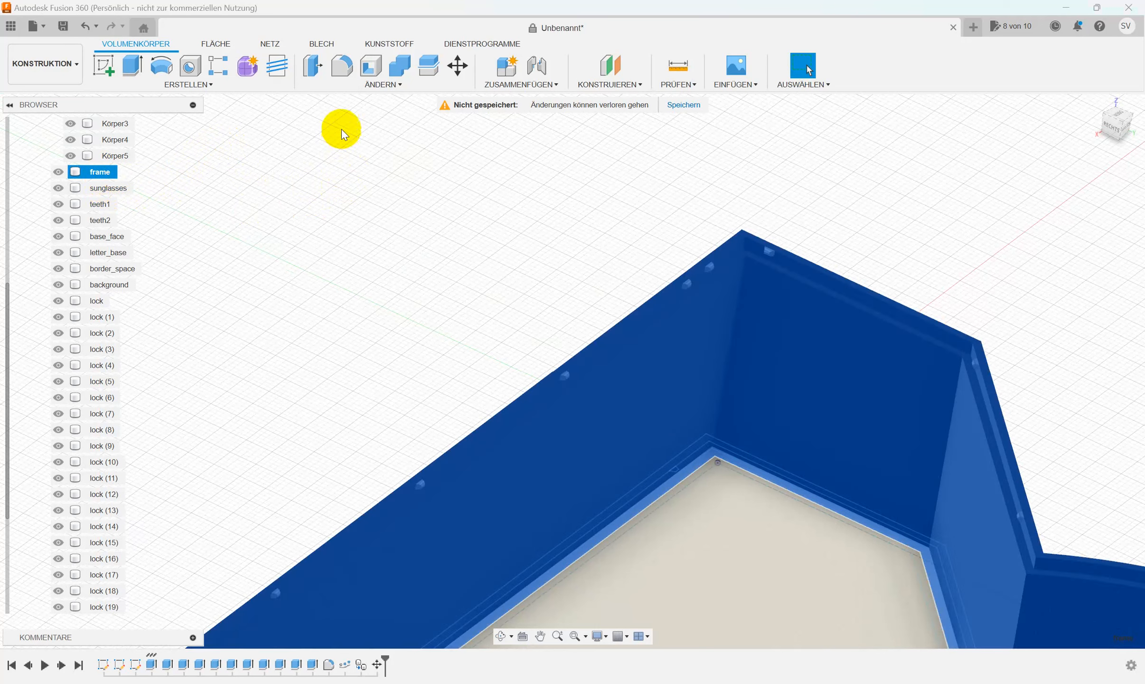
{"action": "left_click", "coordinate": [402, 69]}
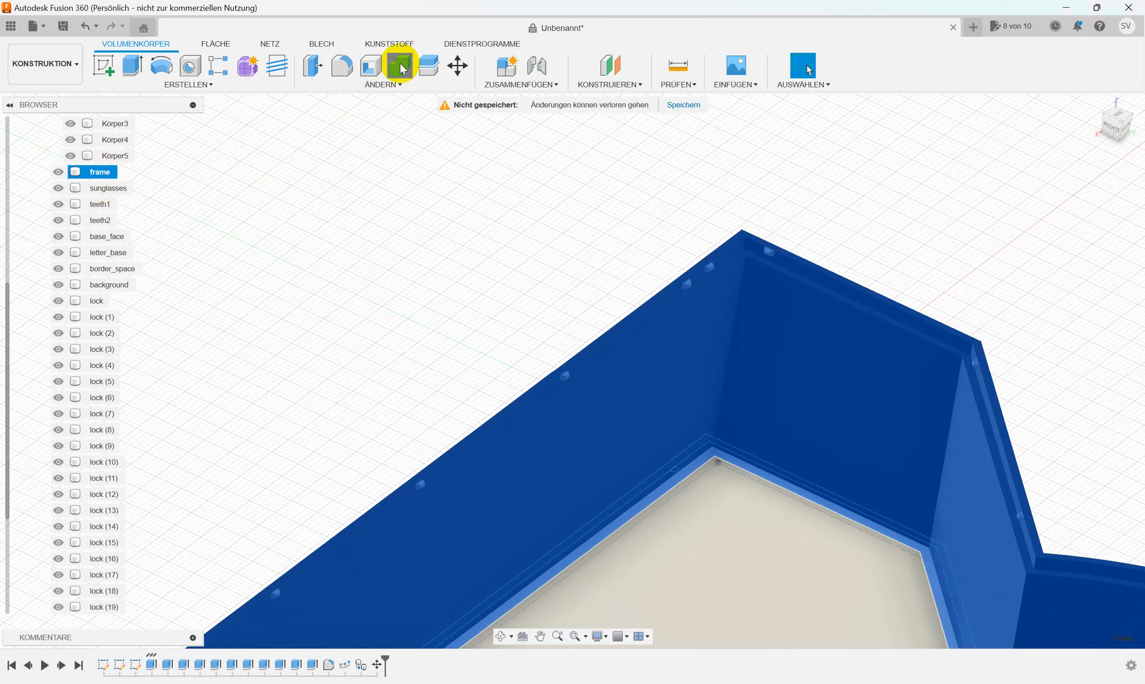
{"action": "left_click", "coordinate": [1097, 226]}
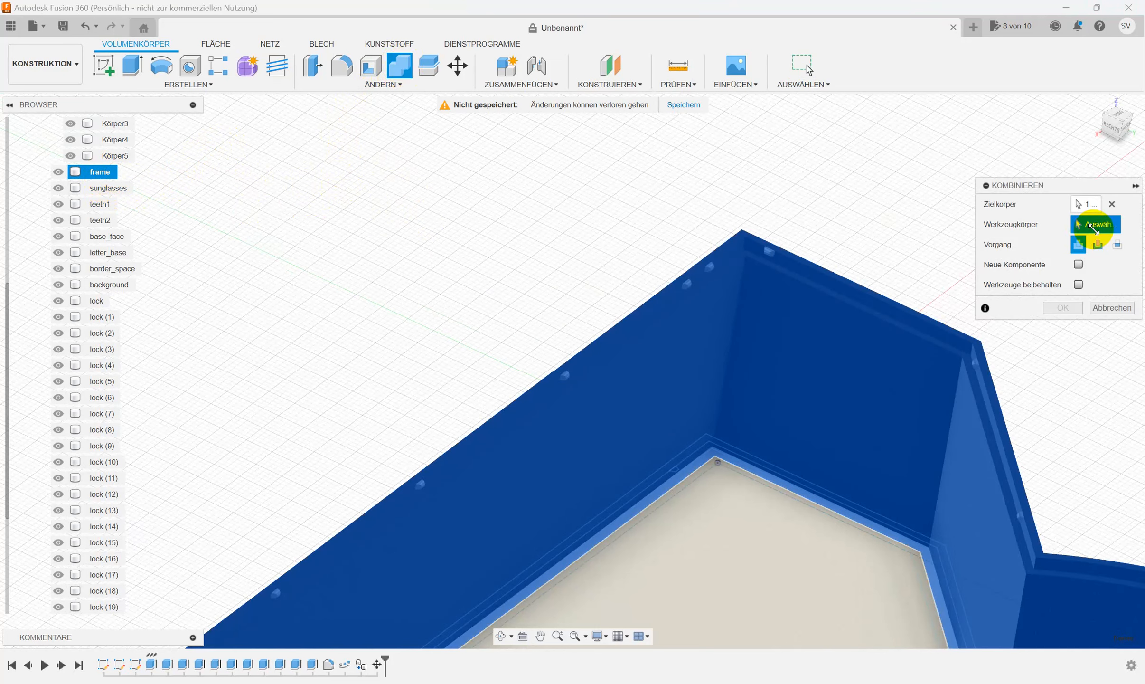
{"action": "left_click", "coordinate": [99, 306]}
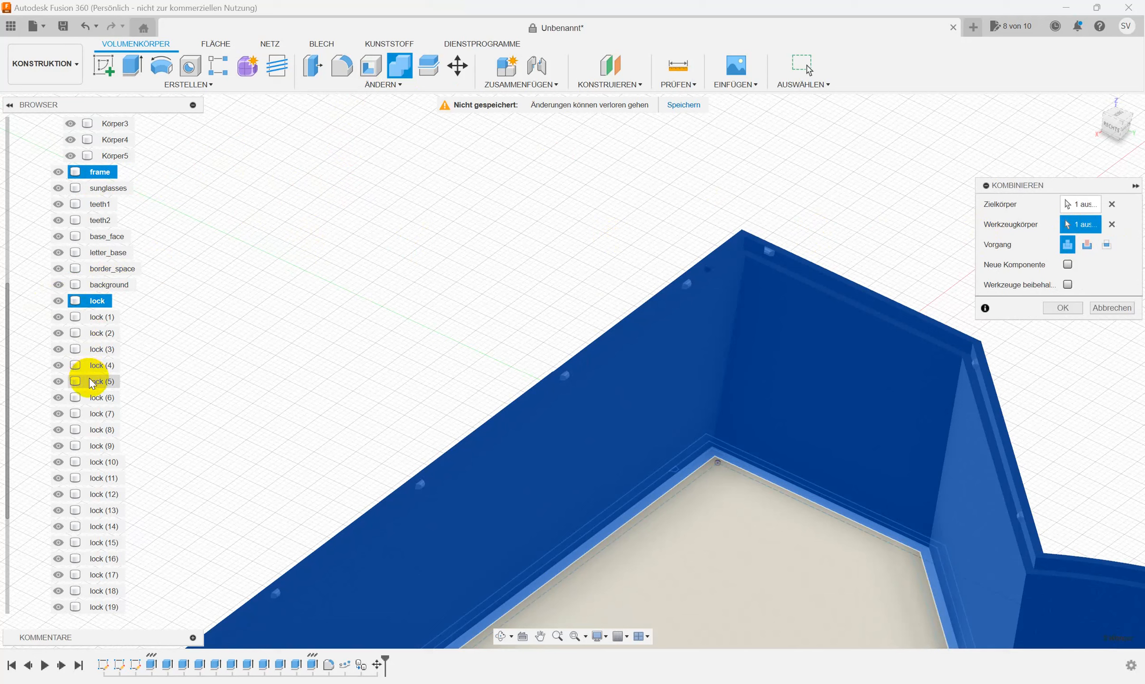
{"action": "scroll", "coordinate": [90, 377], "scroll_direction": "down", "scroll_amount": 2}
{"action": "left_click", "coordinate": [105, 543], "text": "shift"}
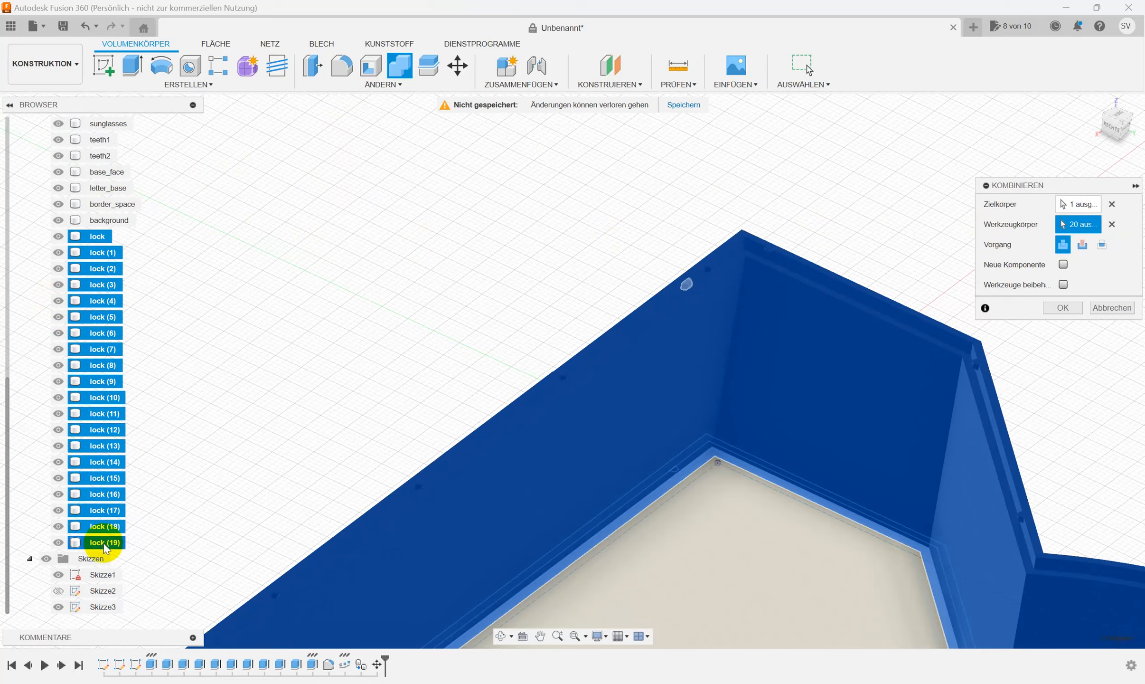
{"action": "left_click", "coordinate": [1063, 309]}
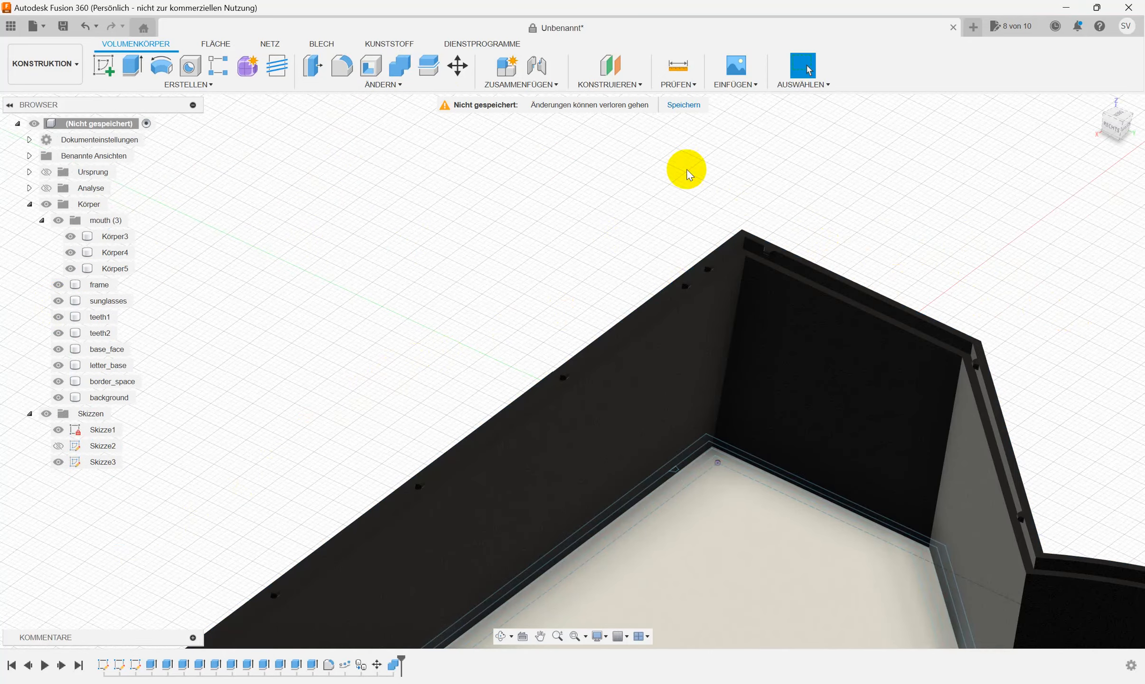
- Examine the joined locks along the frame's inner rim, close up and around the whole outline
{"action": "scroll", "coordinate": [586, 181], "scroll_direction": "up", "scroll_amount": 10}
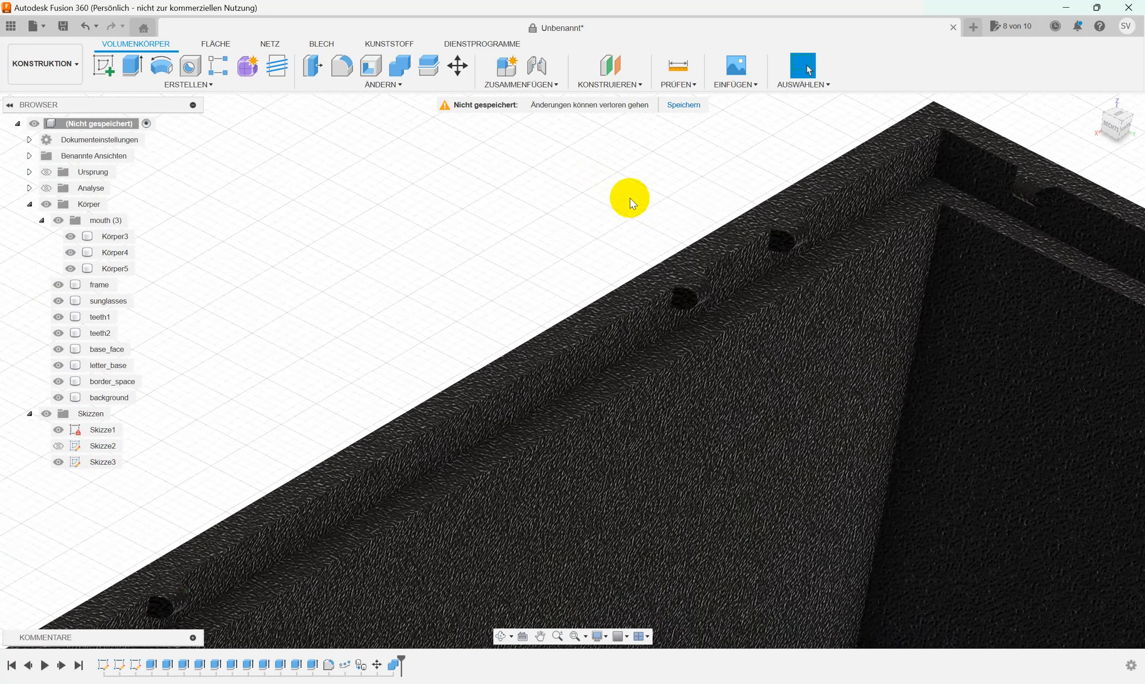
{"action": "left_click", "coordinate": [777, 240]}
{"action": "middle_click_drag", "start_coordinate": [786, 225], "coordinate": [669, 244], "text": "shift"}
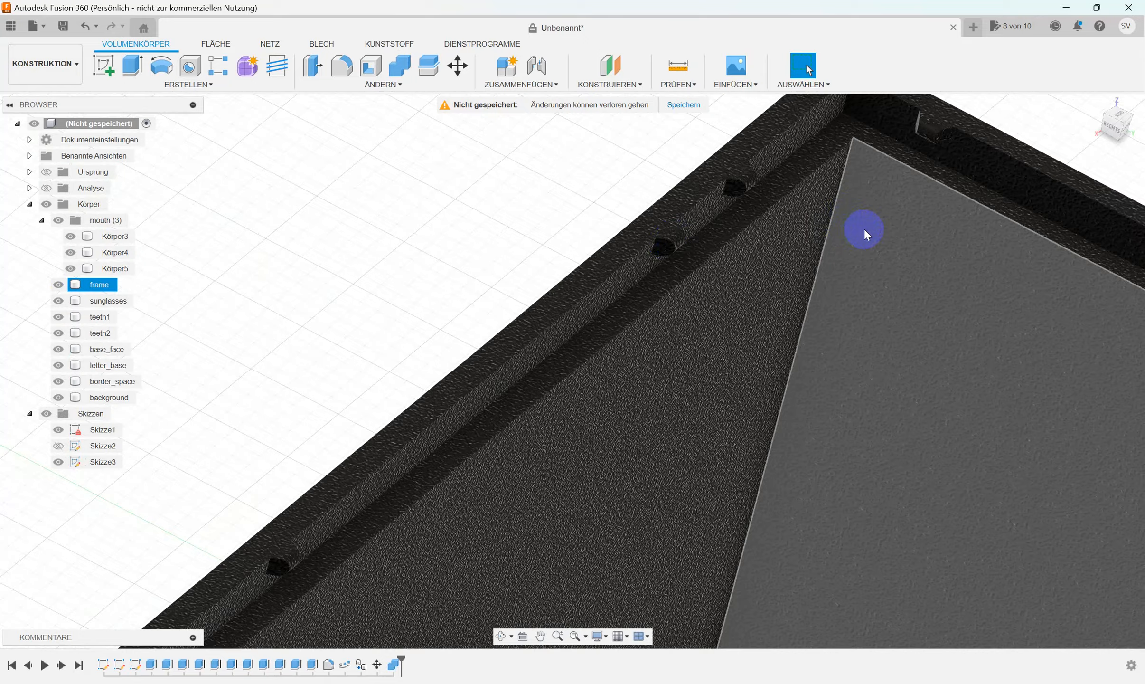
{"action": "scroll", "coordinate": [864, 229], "scroll_direction": "down", "scroll_amount": 10}
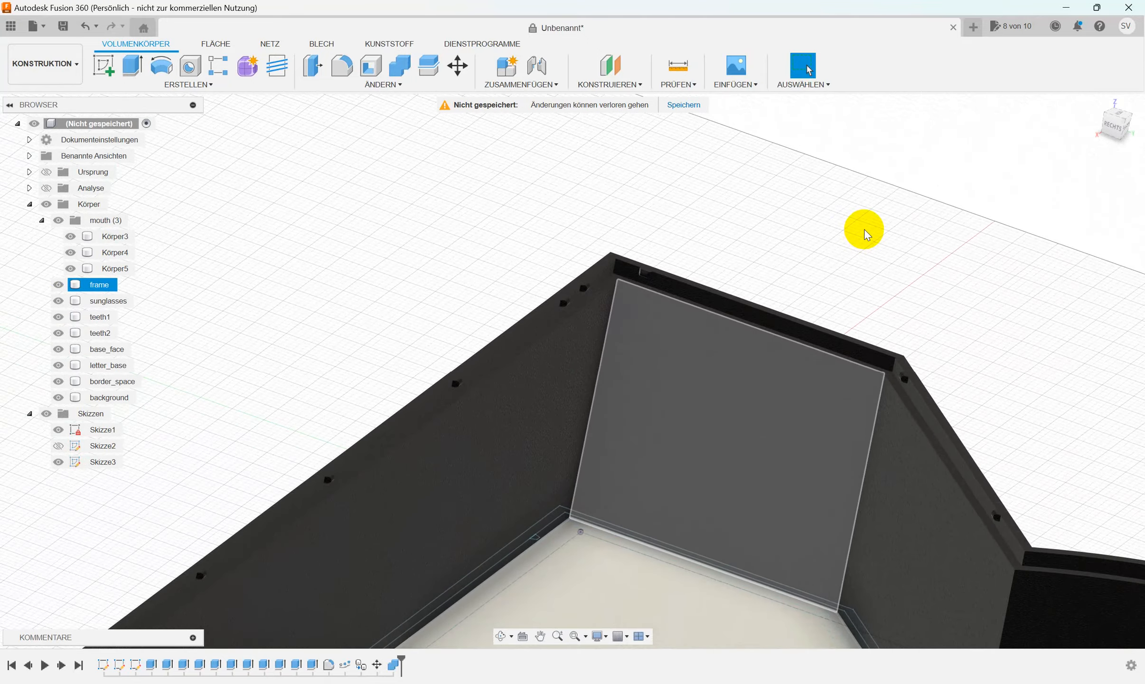
{"action": "scroll", "coordinate": [864, 229], "scroll_direction": "up", "scroll_amount": 10}
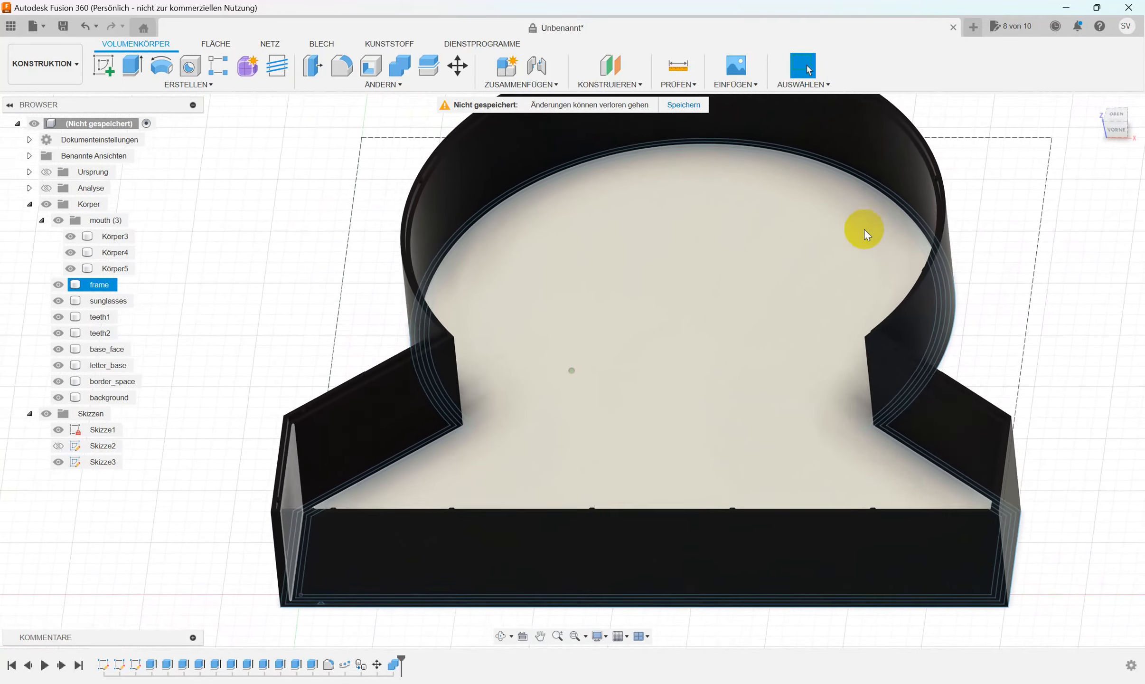
- Clear the frame selection and hide all bodies, keeping the sketches shown
{"action": "left_click", "coordinate": [638, 209]}
{"action": "left_click", "coordinate": [529, 195]}
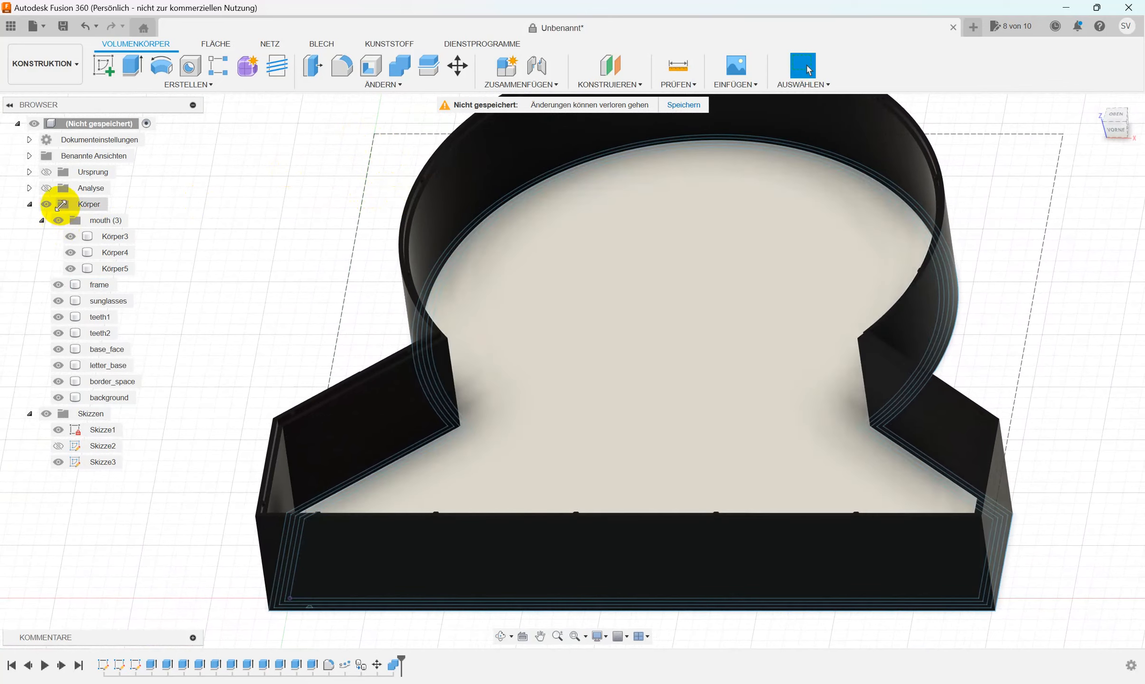
{"action": "left_click", "coordinate": [46, 203]}
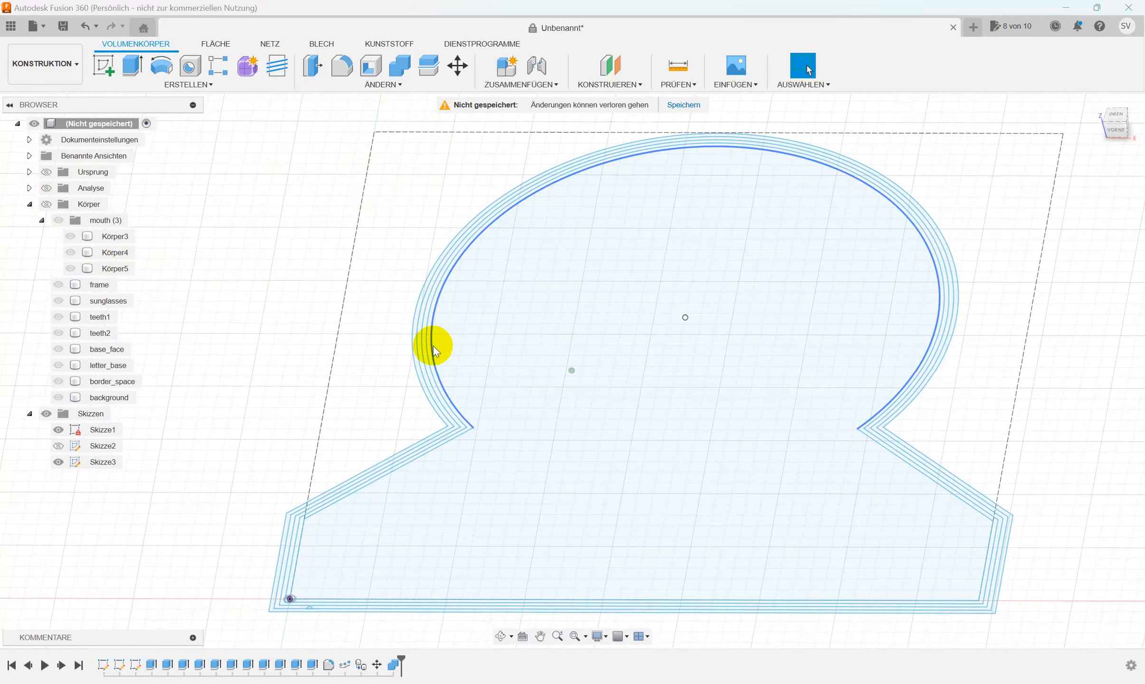
- Start an Extrude with the large inner outline area and the three rings around it as profiles, leaving out the outermost ring
{"action": "right_click", "coordinate": [743, 398]}
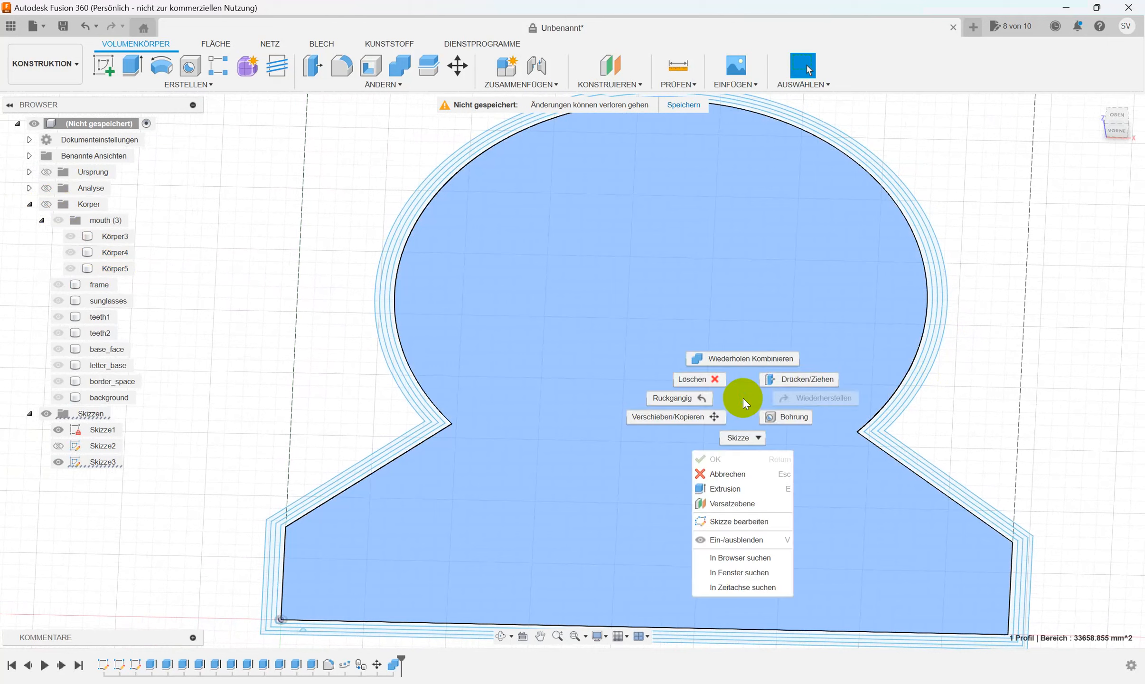
{"action": "left_click", "coordinate": [749, 375]}
{"action": "left_click", "coordinate": [762, 467]}
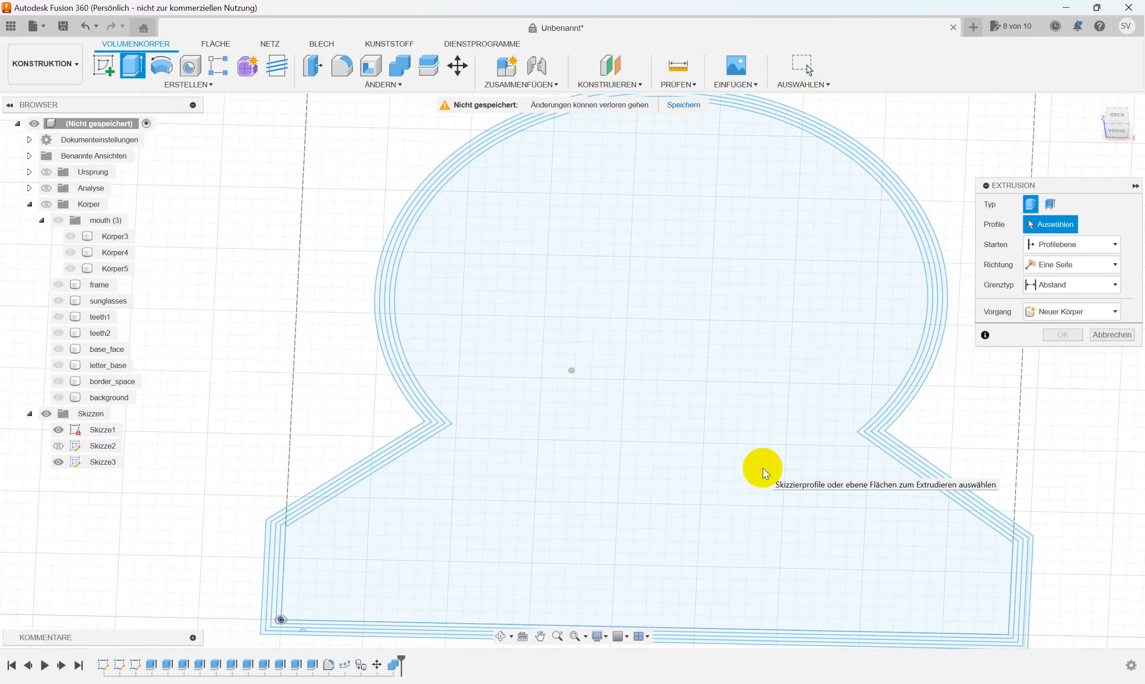
{"action": "left_click", "coordinate": [728, 406]}
{"action": "scroll", "coordinate": [766, 409], "scroll_direction": "up", "scroll_amount": 3}
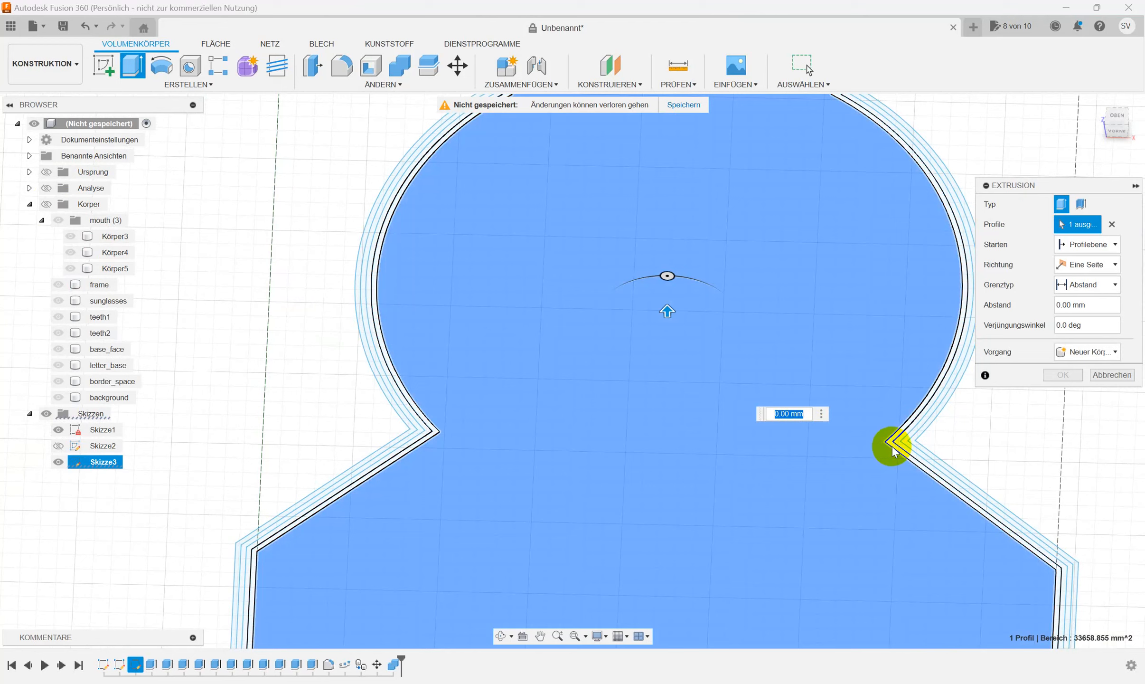
{"action": "left_click", "coordinate": [893, 448]}
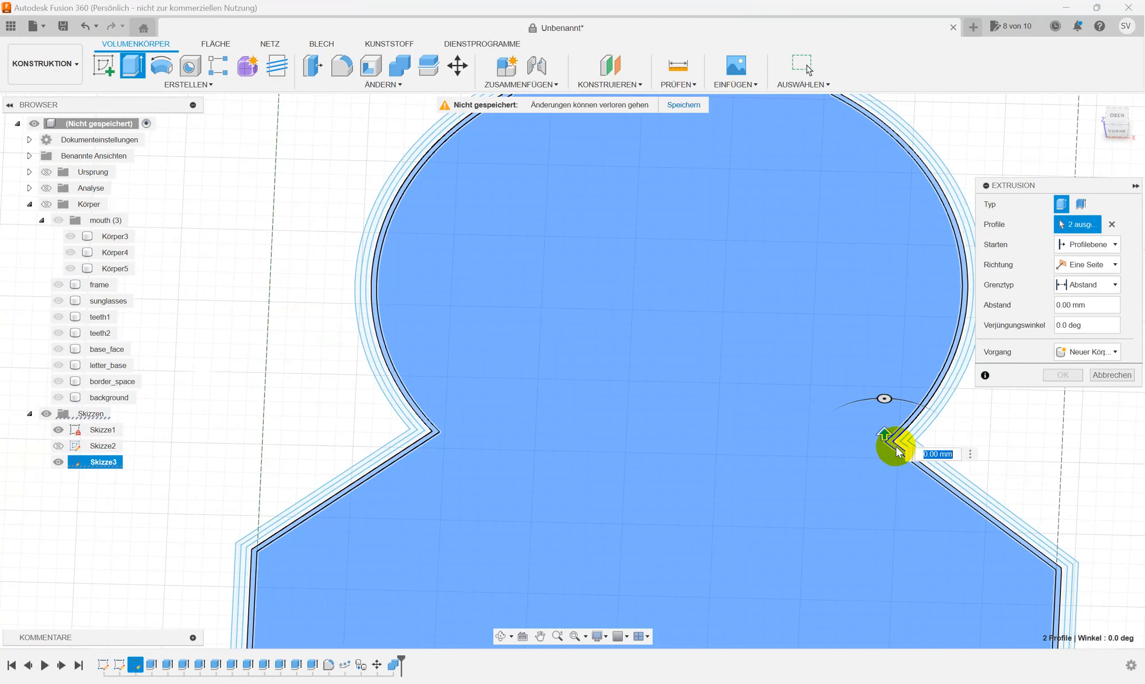
{"action": "left_click", "coordinate": [903, 448]}
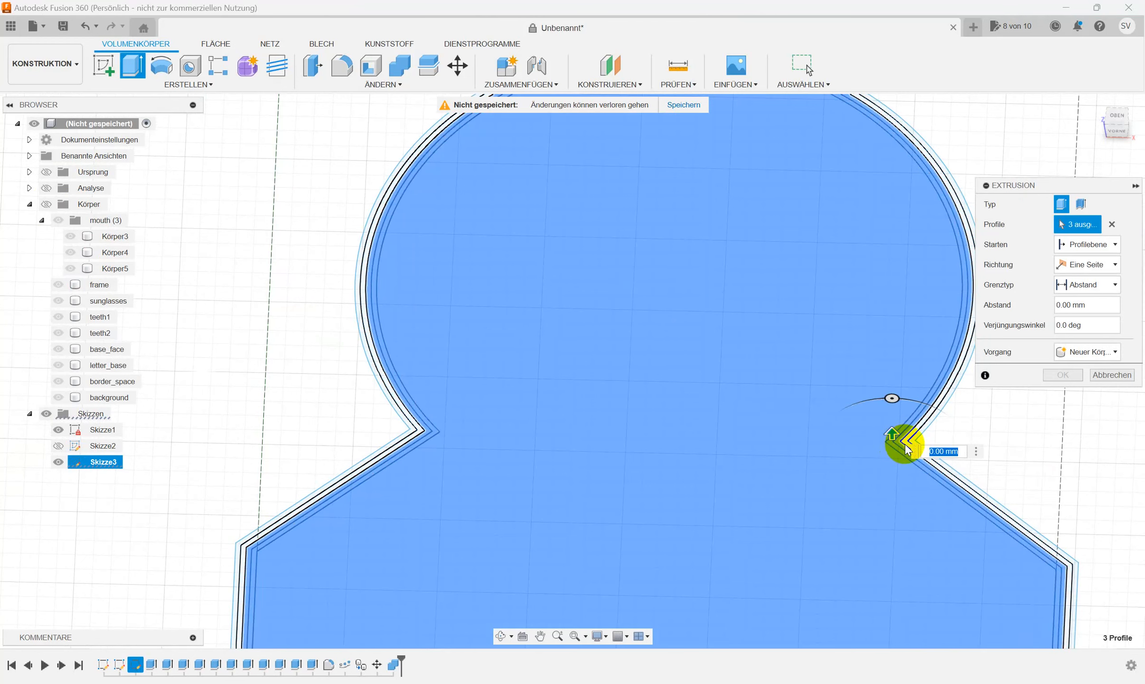
{"action": "left_click", "coordinate": [887, 451]}
{"action": "scroll", "coordinate": [836, 463], "scroll_direction": "down", "scroll_amount": 5}
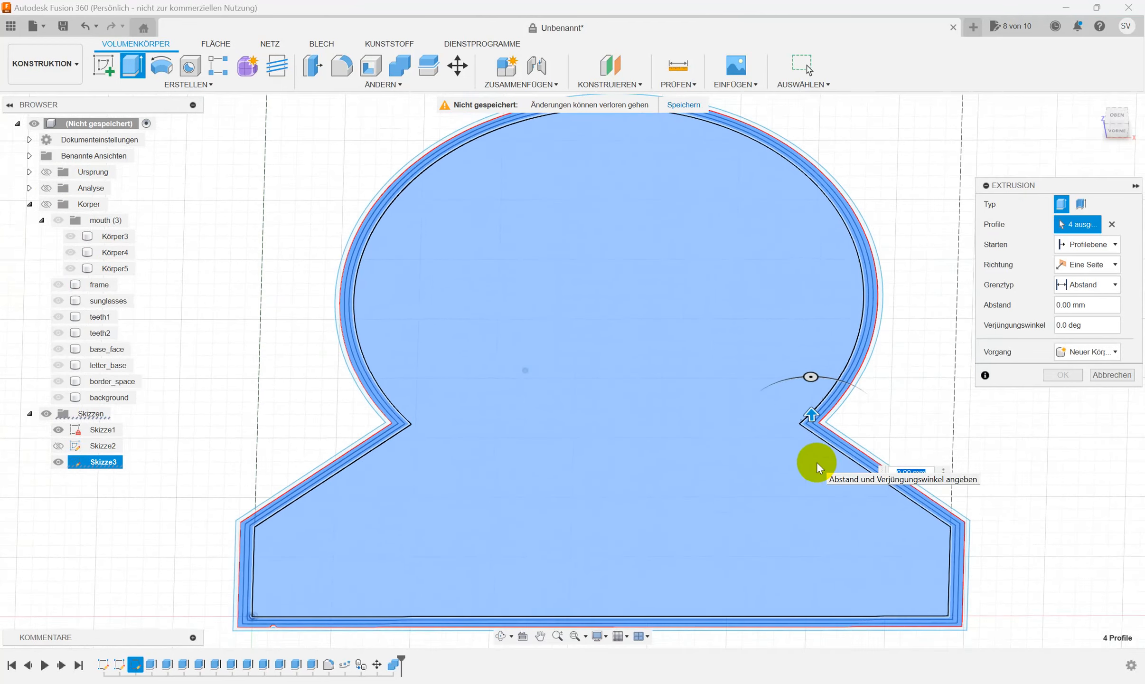
{"action": "scroll", "coordinate": [817, 460], "scroll_direction": "up", "scroll_amount": 2}
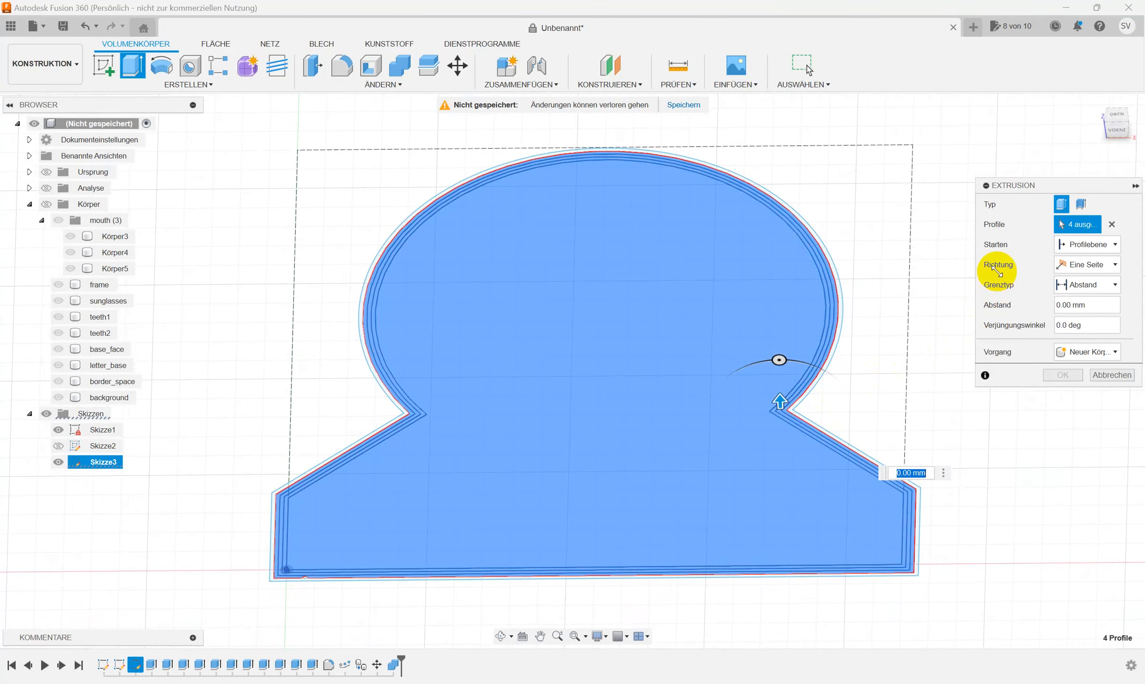
- Extrude the selected profiles to two sides, 39 mm on side 1 and -38 mm on side 2, as a new body, with the bodies shown
{"action": "left_click", "coordinate": [1109, 264]}
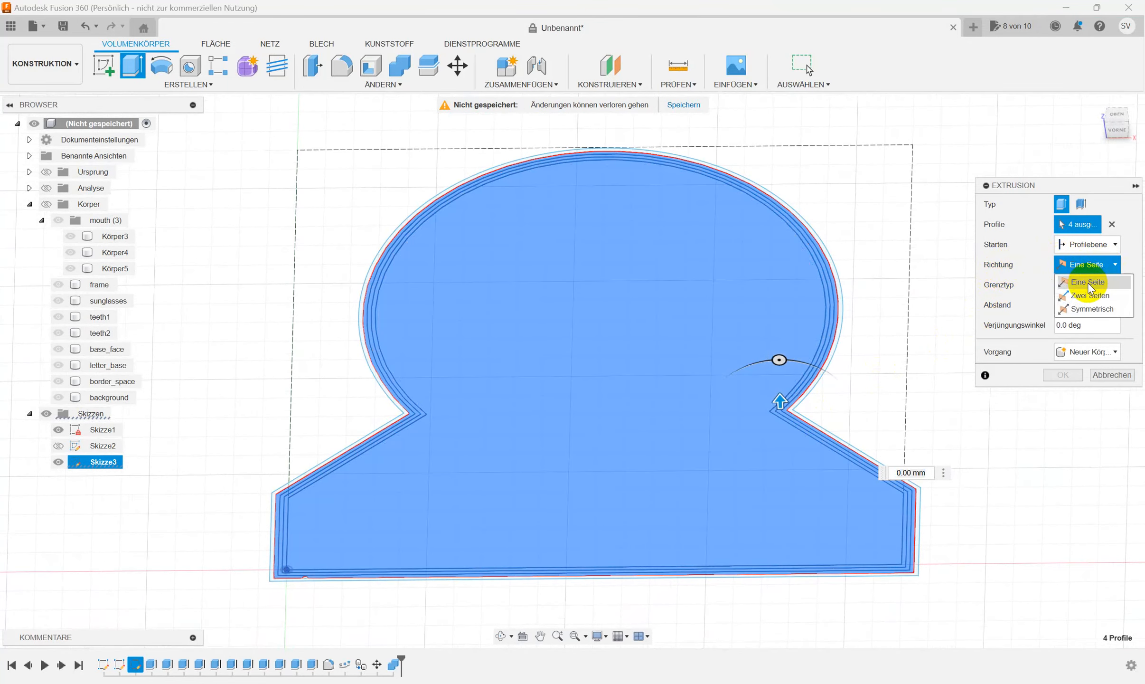
{"action": "left_click", "coordinate": [1087, 291]}
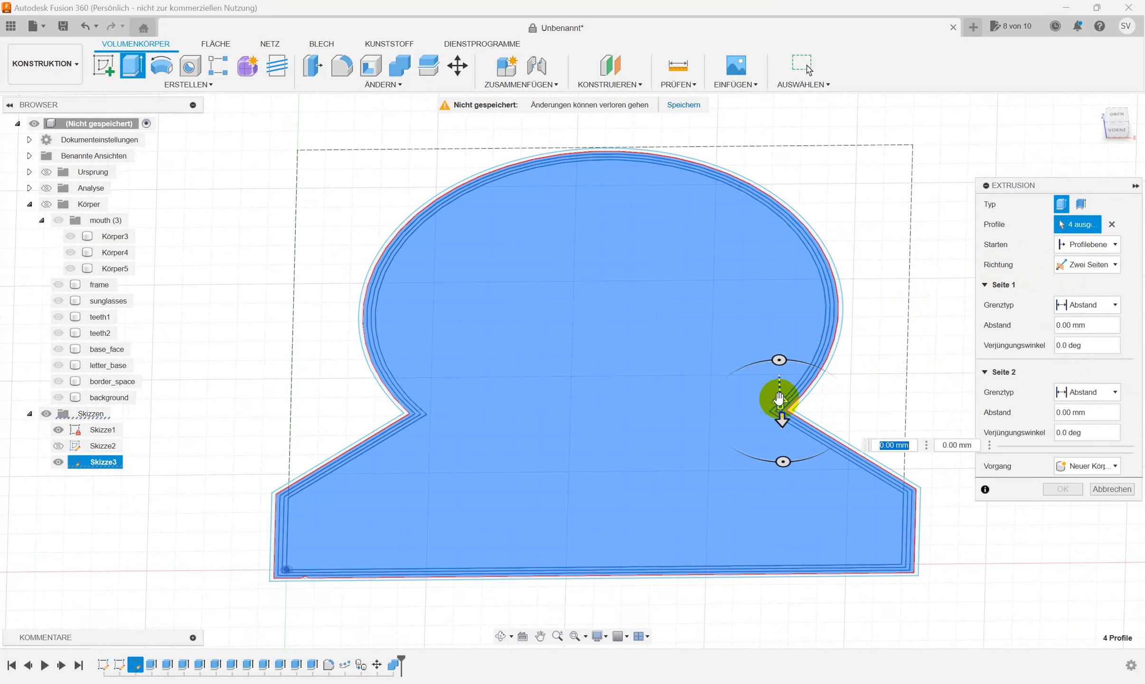
{"action": "left_click_drag", "start_coordinate": [777, 398], "coordinate": [767, 299]}
{"action": "left_click", "coordinate": [948, 342]}
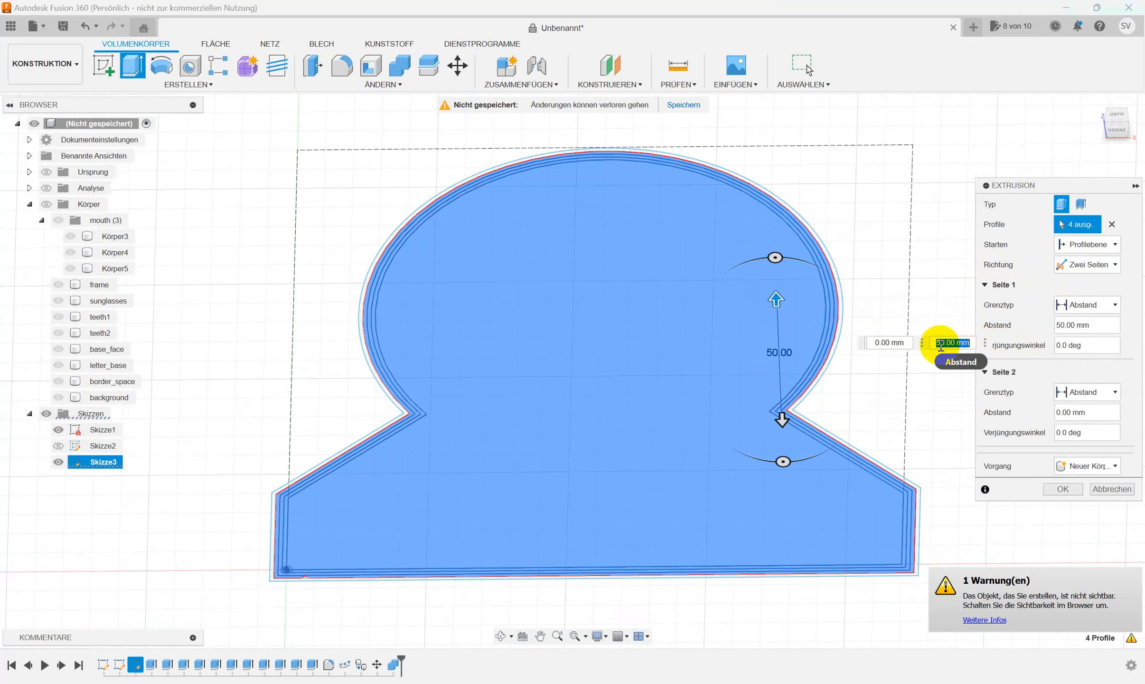
{"action": "left_click_drag", "start_coordinate": [938, 345], "coordinate": [952, 344]}
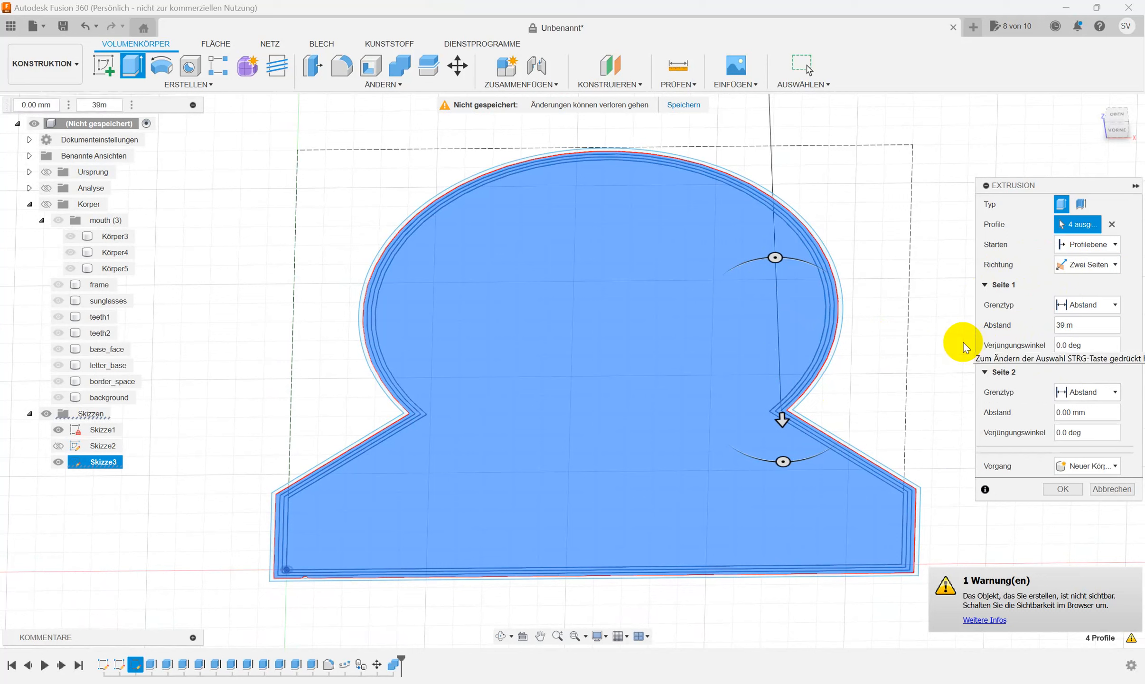
{"action": "left_click", "coordinate": [1077, 326]}
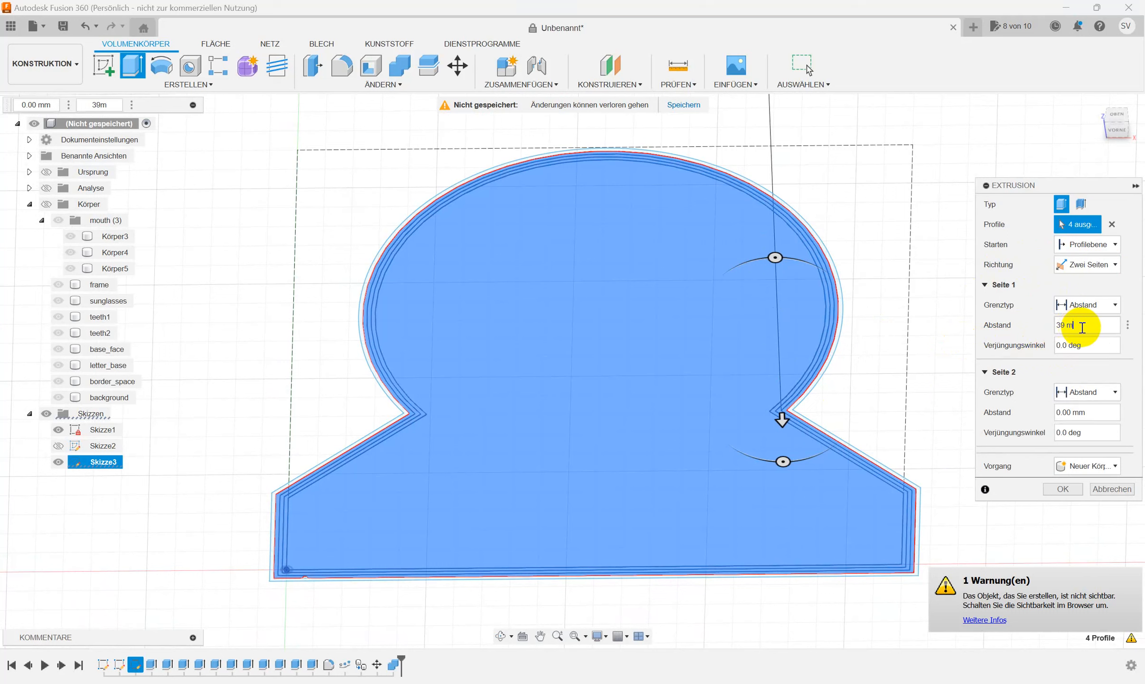
{"action": "key", "text": "BackSpace"}
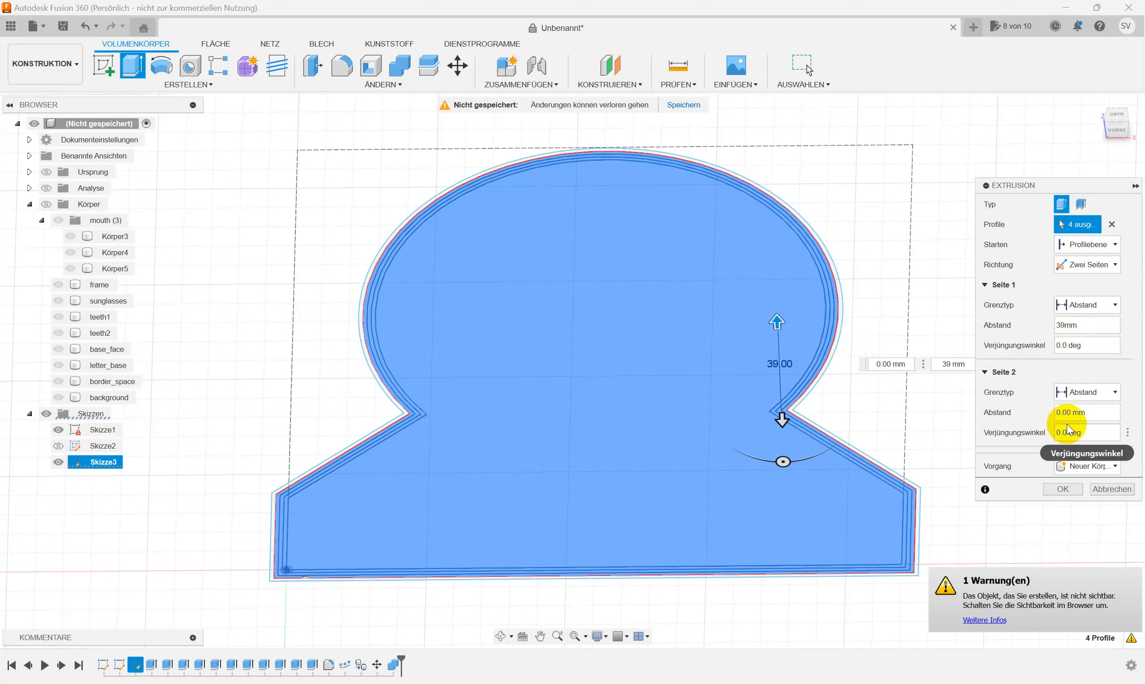
{"action": "left_click", "coordinate": [1086, 411]}
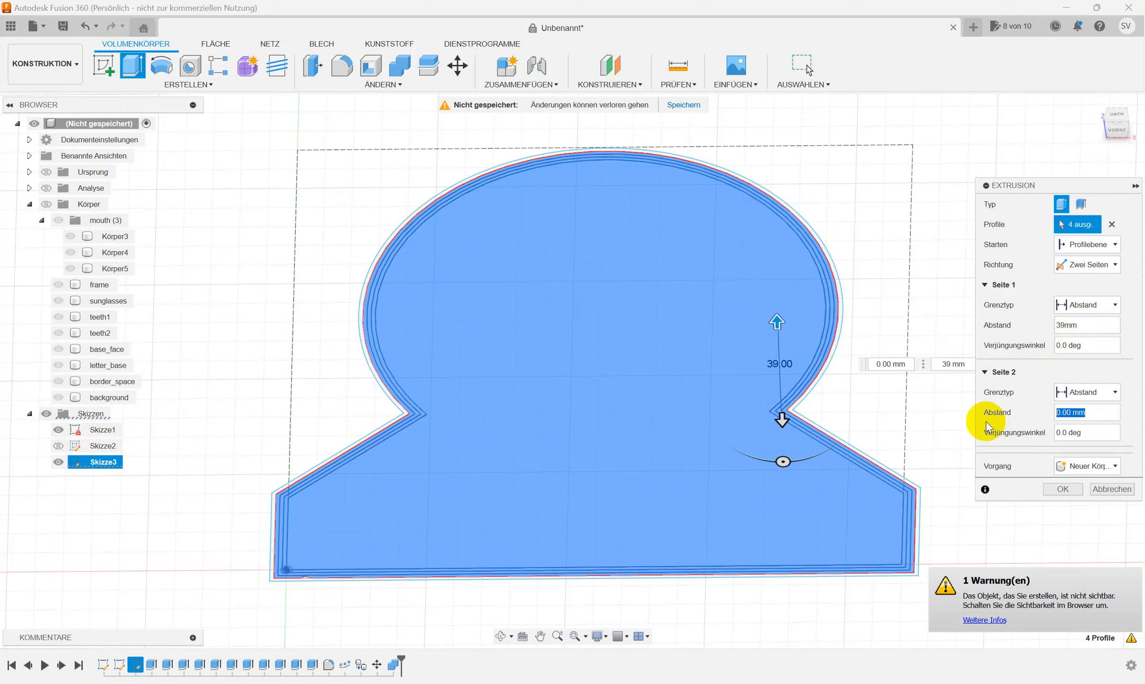
{"action": "type", "text": "-38"}
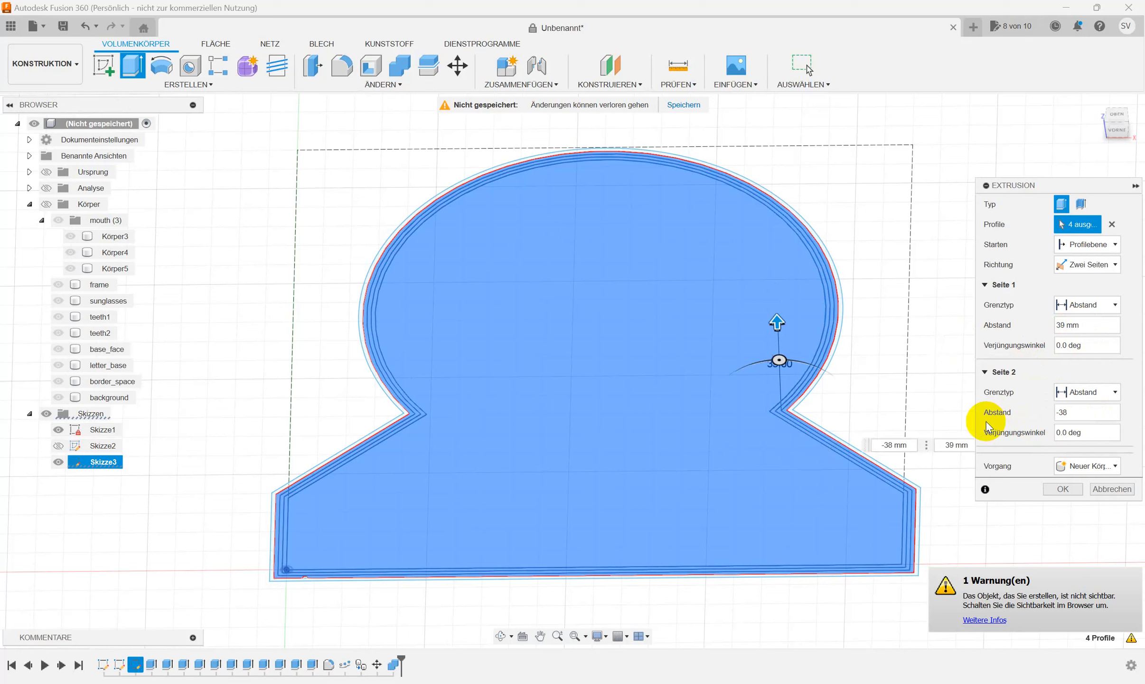
{"action": "type", "text": "mm"}
{"action": "middle_click_drag", "start_coordinate": [1093, 307], "coordinate": [1022, 318], "text": "shift"}
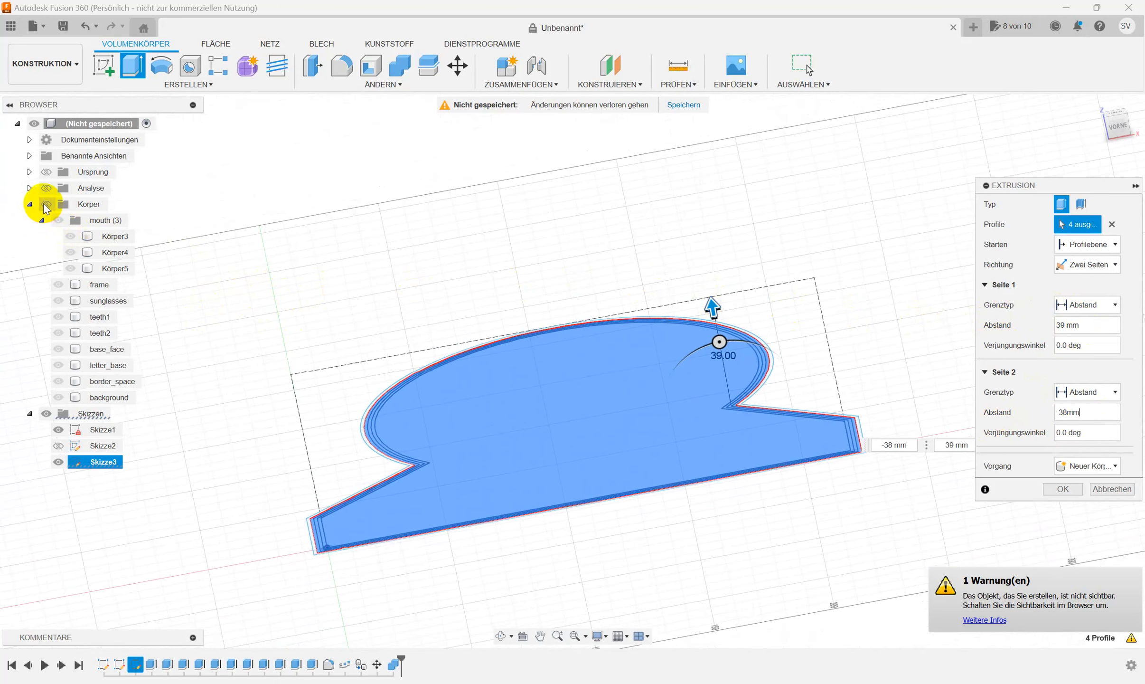
{"action": "left_click", "coordinate": [46, 205]}
{"action": "left_click", "coordinate": [1053, 494]}
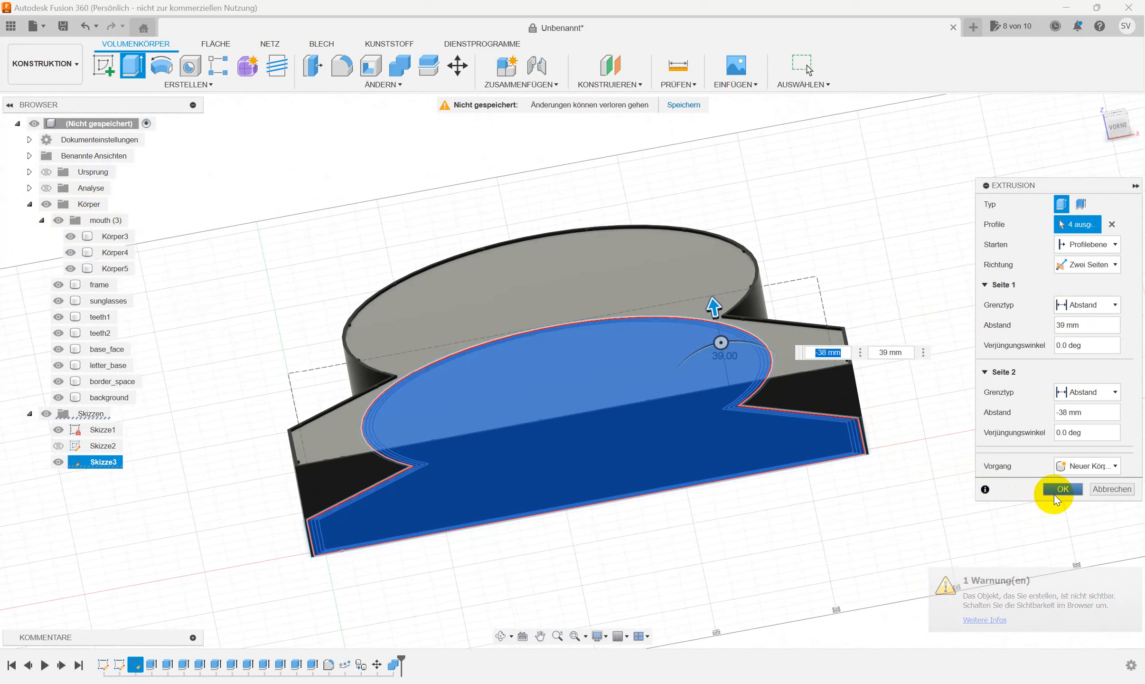
- Rename the newly extruded cover body as lid
{"action": "middle_click_drag", "start_coordinate": [938, 339], "coordinate": [868, 387], "text": "shift"}
{"action": "middle_click_drag", "start_coordinate": [617, 360], "coordinate": [540, 321], "text": "shift"}
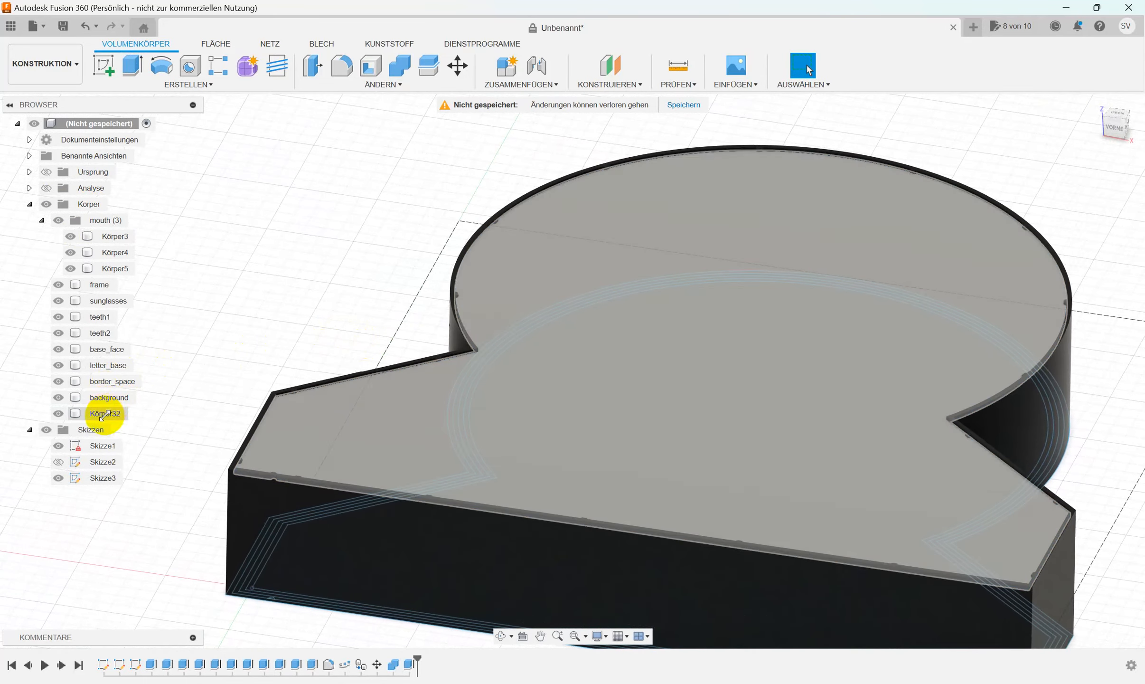
{"action": "right_click", "coordinate": [109, 413]}
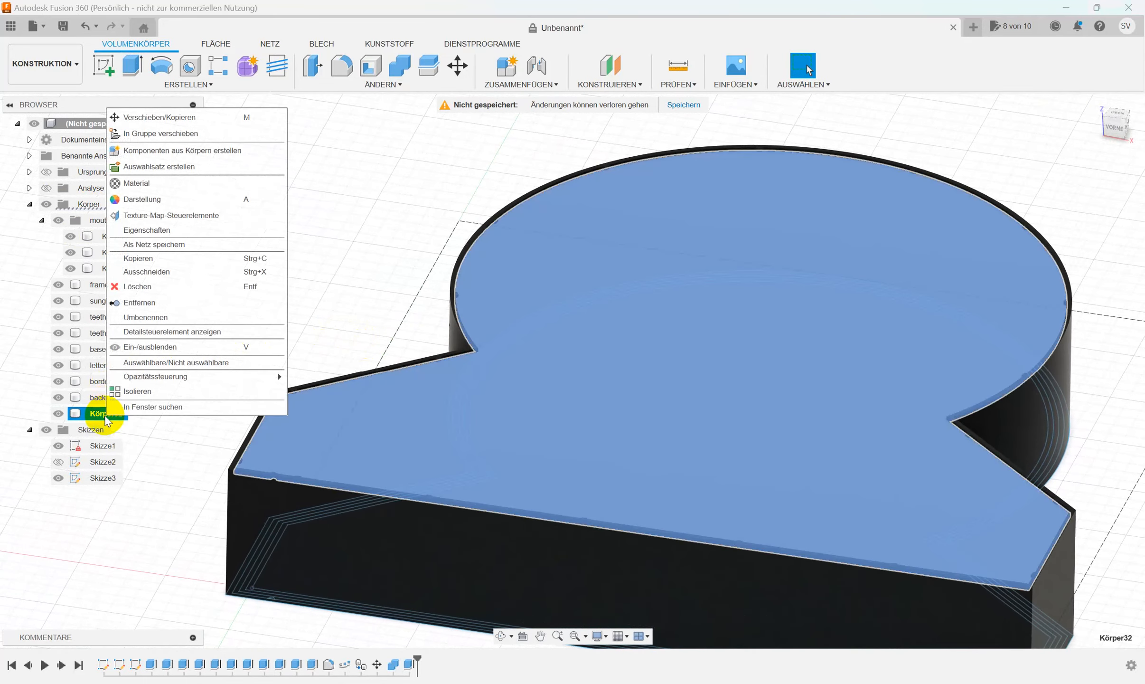
{"action": "left_click", "coordinate": [147, 317]}
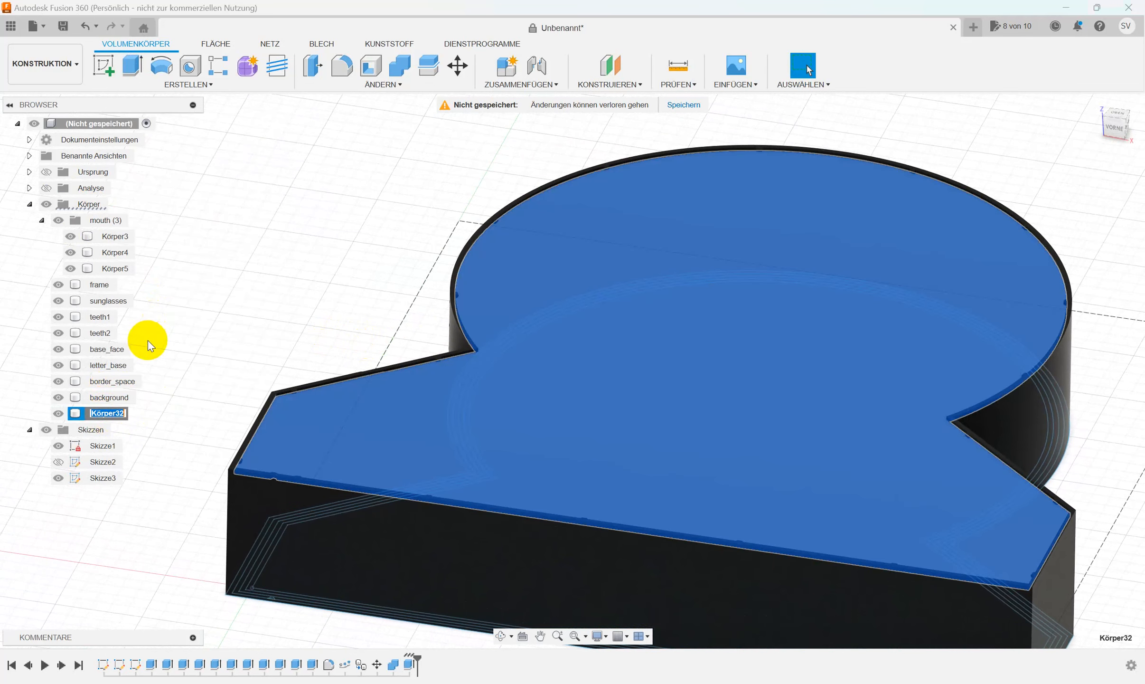
{"action": "type", "text": "lid"}
{"action": "key", "text": "Return"}
- Apply the design's existing black appearance to the lid body and hide all sketches
{"action": "middle_click_drag", "start_coordinate": [251, 320], "coordinate": [959, 239], "text": "shift"}
{"action": "left_click", "coordinate": [991, 236]}
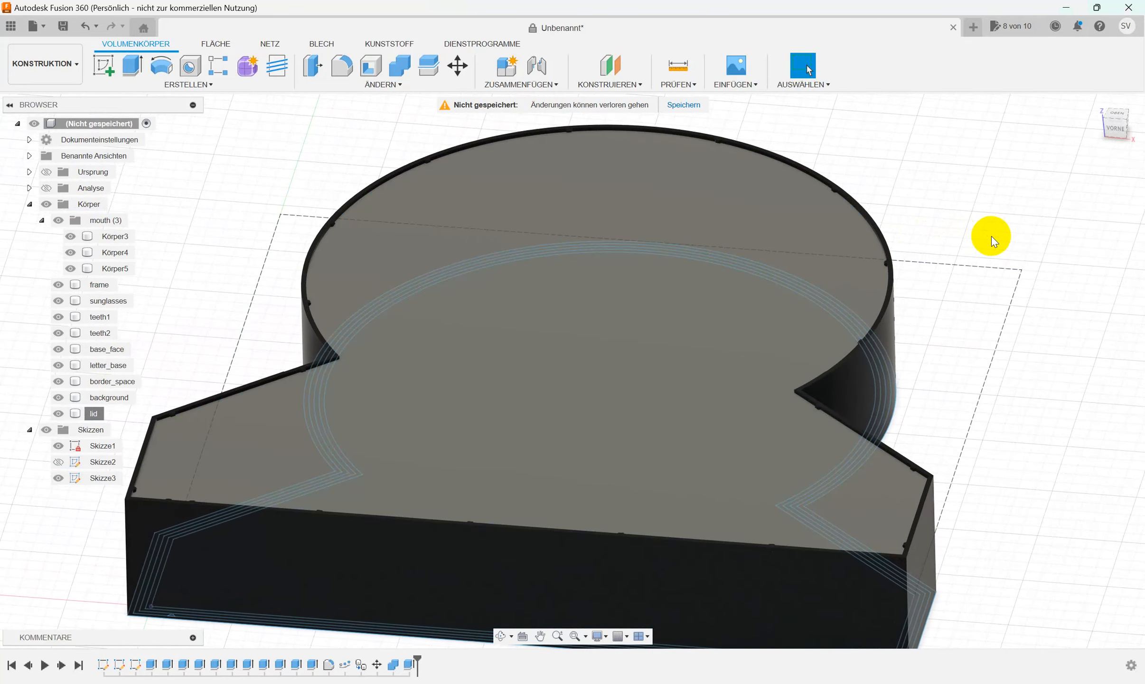
{"action": "key", "text": "a"}
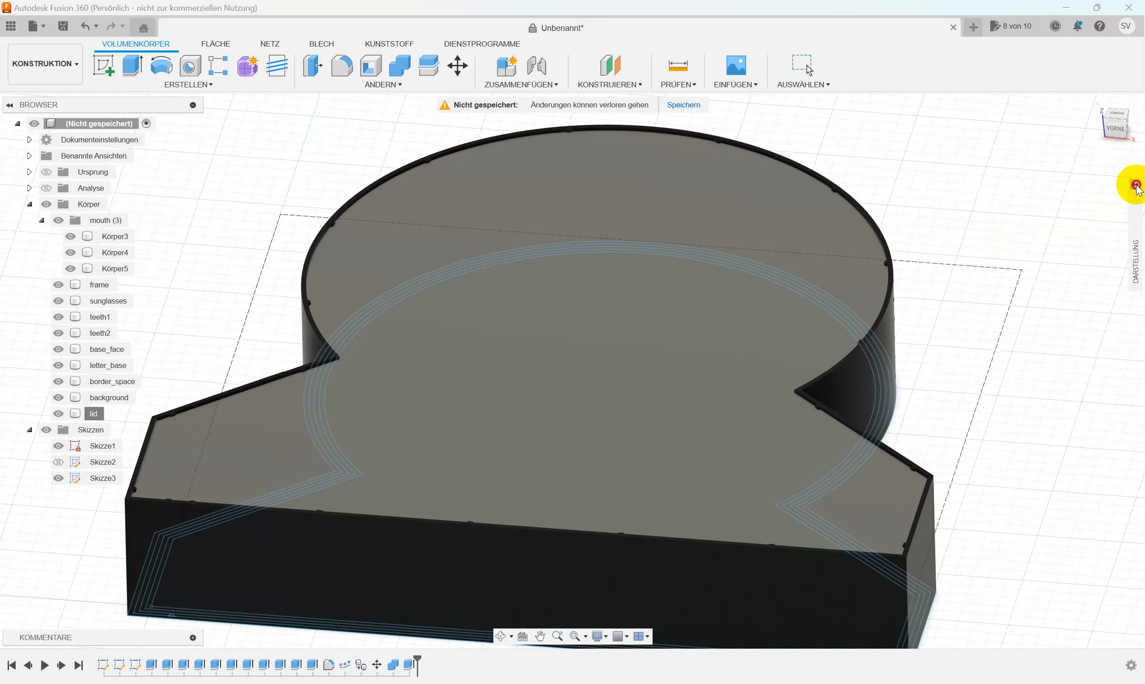
{"action": "left_click", "coordinate": [1135, 186]}
{"action": "left_click_drag", "start_coordinate": [887, 302], "coordinate": [86, 404]}
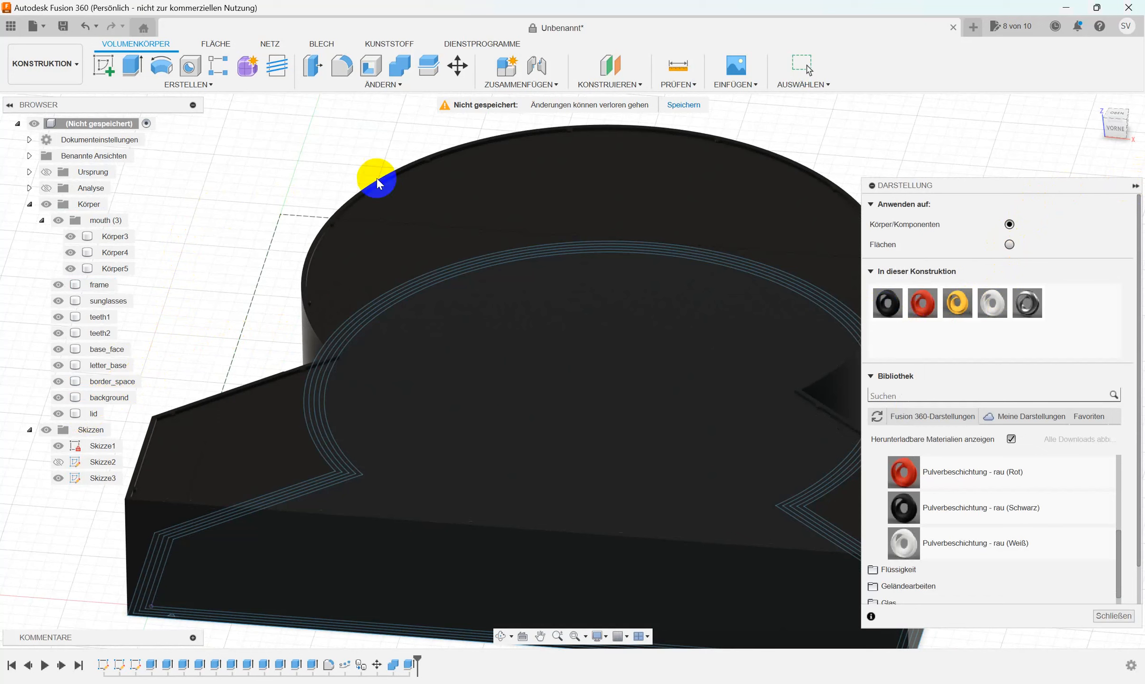
{"action": "left_click", "coordinate": [1136, 186]}
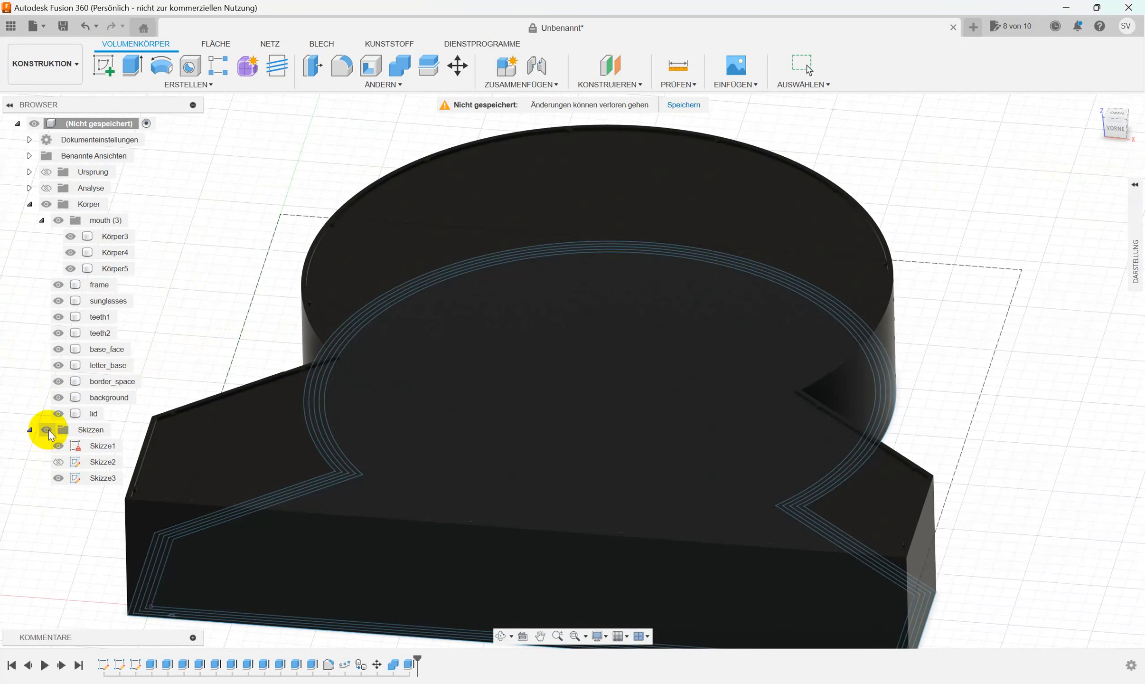
{"action": "left_click", "coordinate": [47, 430]}
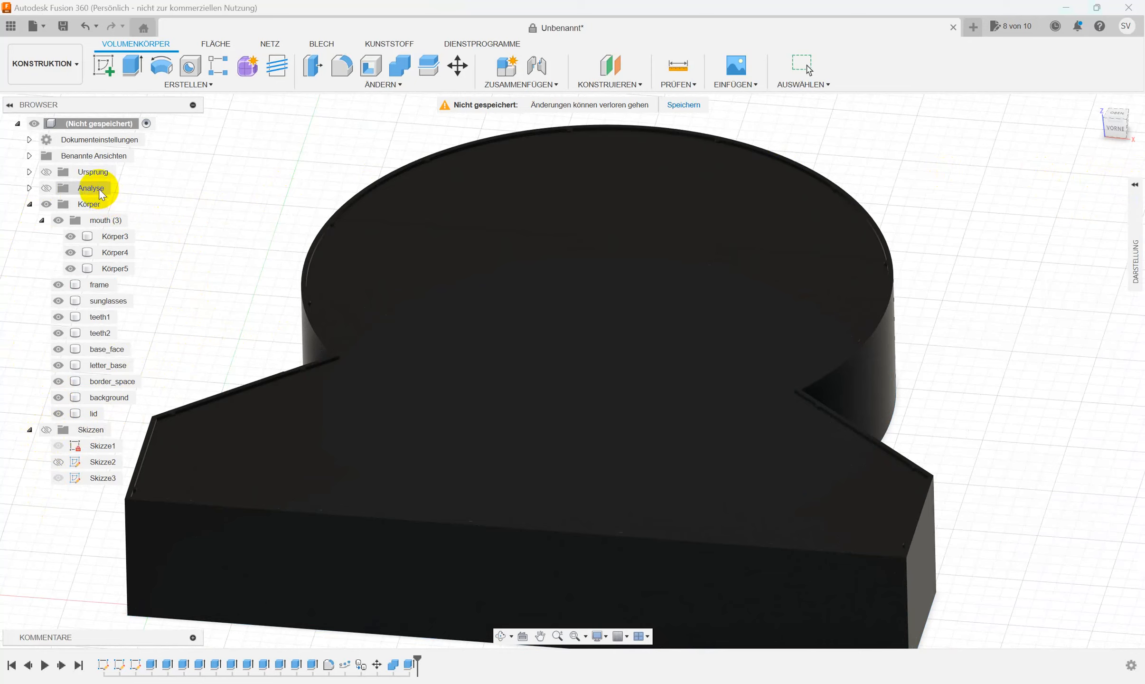
- Show the section analysis to examine how the lid sits in the frame and under the locks, and hide the analysis again
{"action": "left_click", "coordinate": [47, 189]}
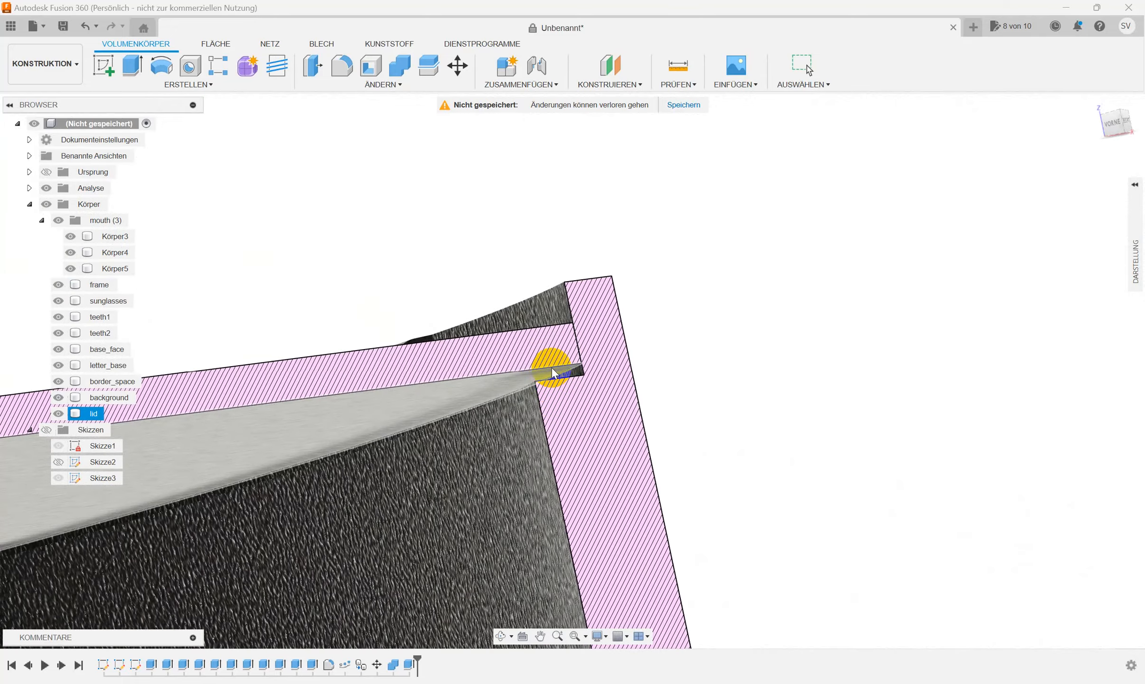
{"action": "scroll", "coordinate": [552, 367], "scroll_direction": "down", "scroll_amount": 6}
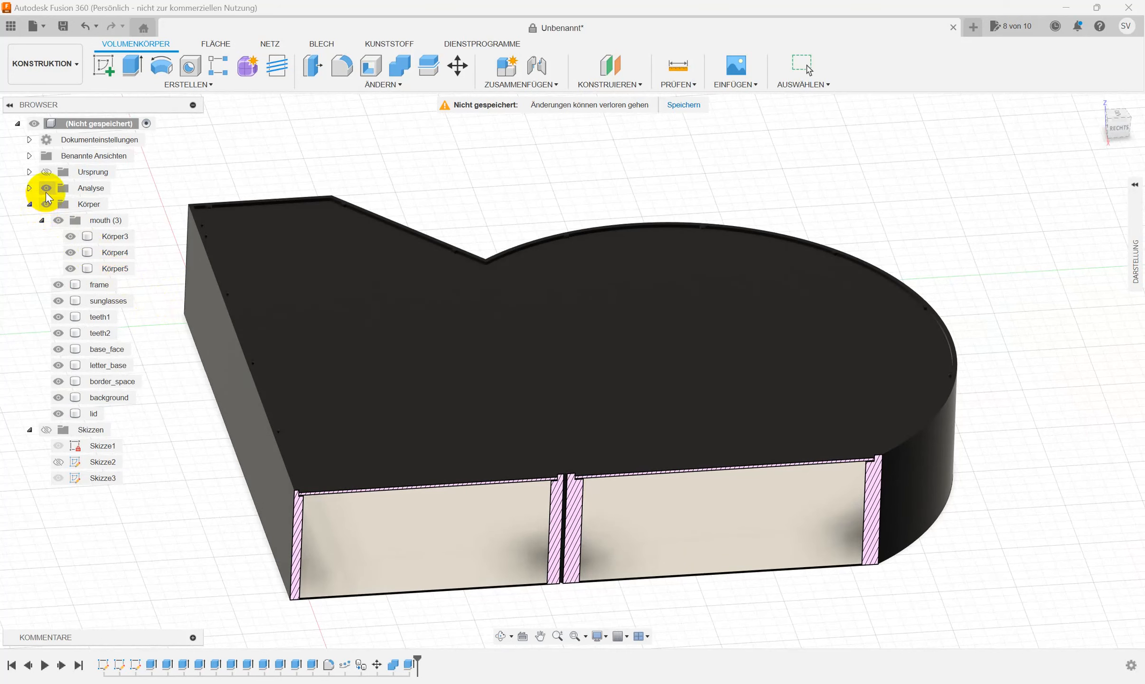
{"action": "left_click", "coordinate": [46, 188]}
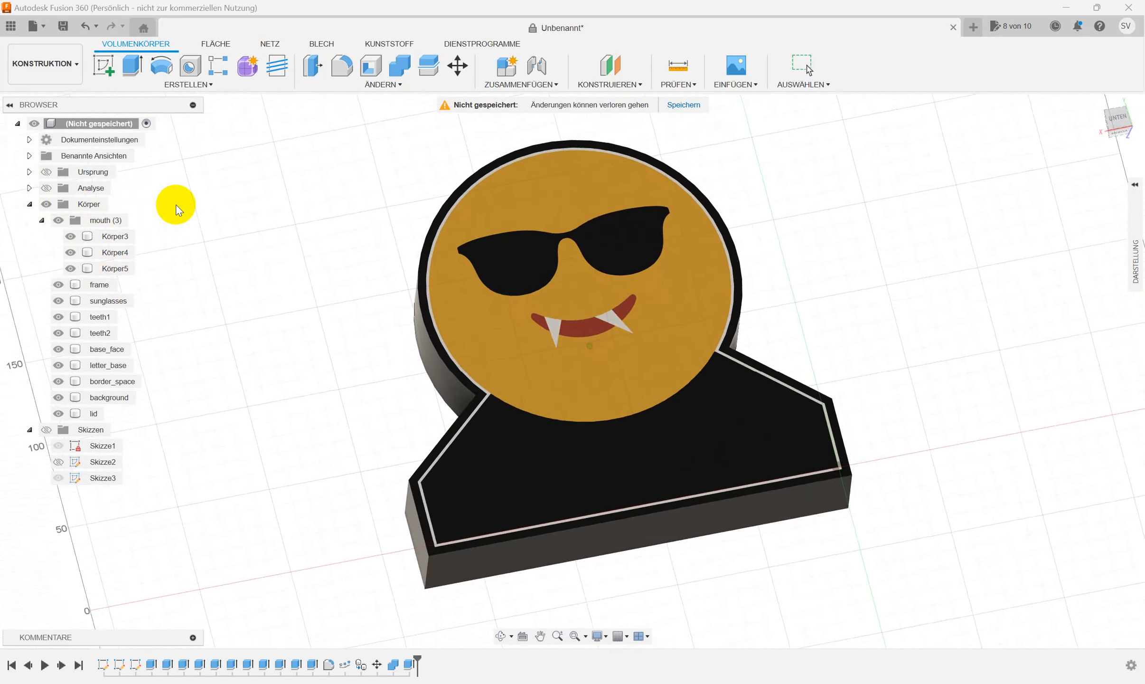
- Create a new sketch on the front face of the letter_base body below the emoji face
{"action": "left_click", "coordinate": [107, 69]}
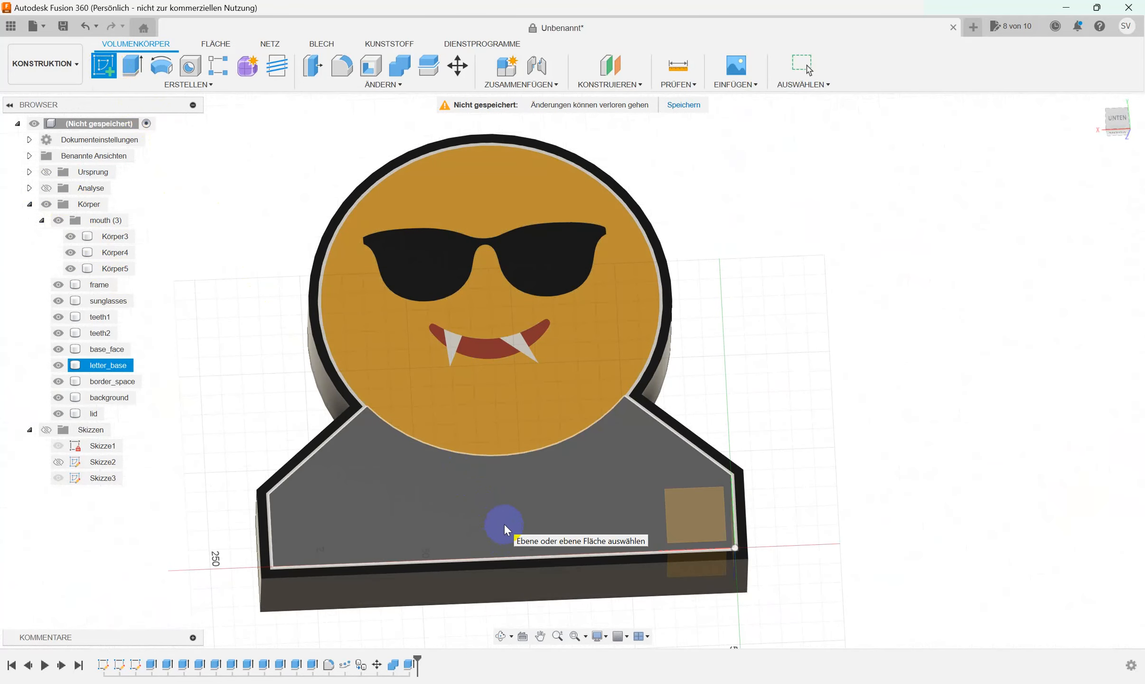
{"action": "left_click", "coordinate": [503, 522]}
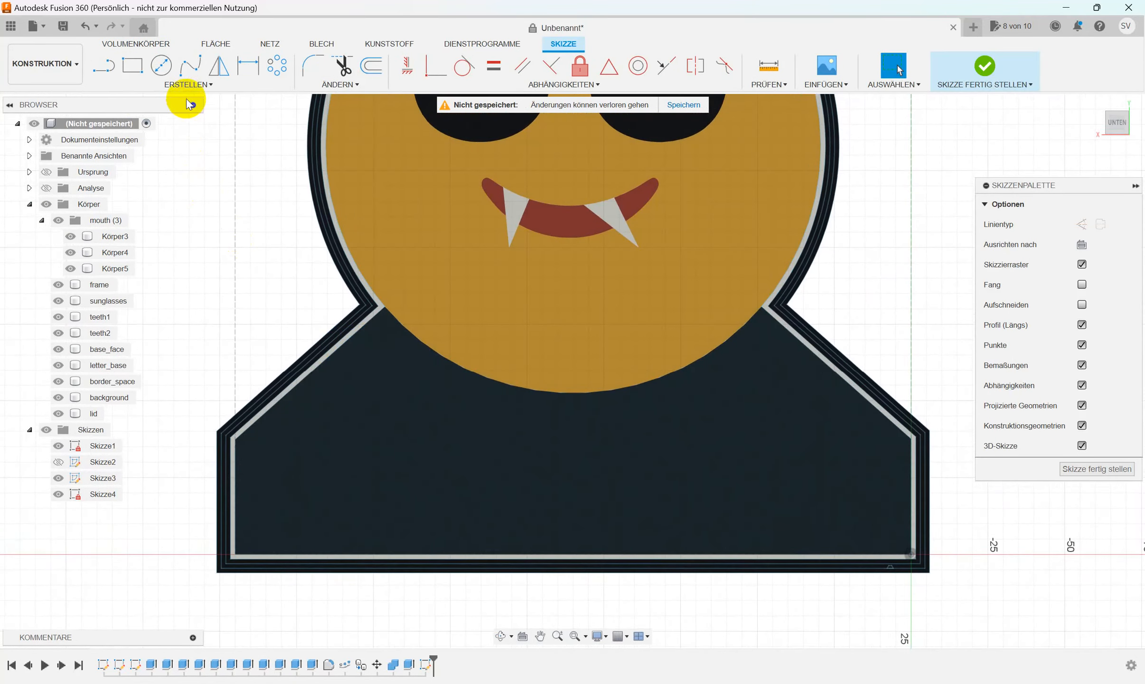
{"action": "left_click", "coordinate": [194, 84]}
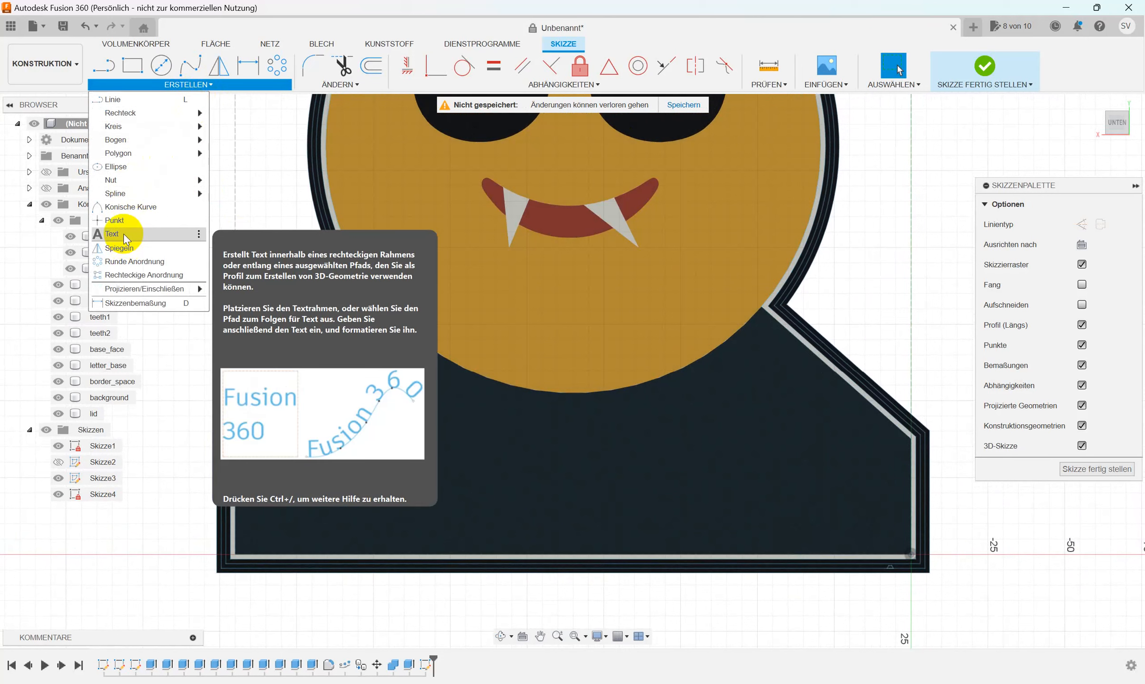
{"action": "left_click", "coordinate": [124, 234]}
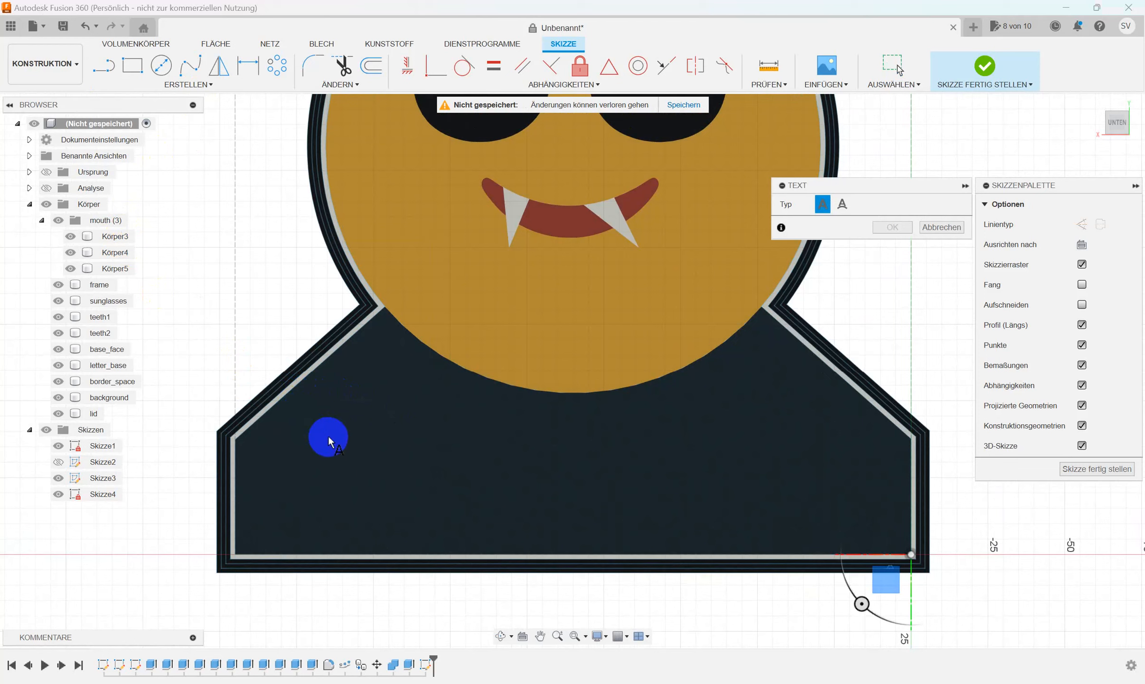
{"action": "left_click", "coordinate": [290, 402]}
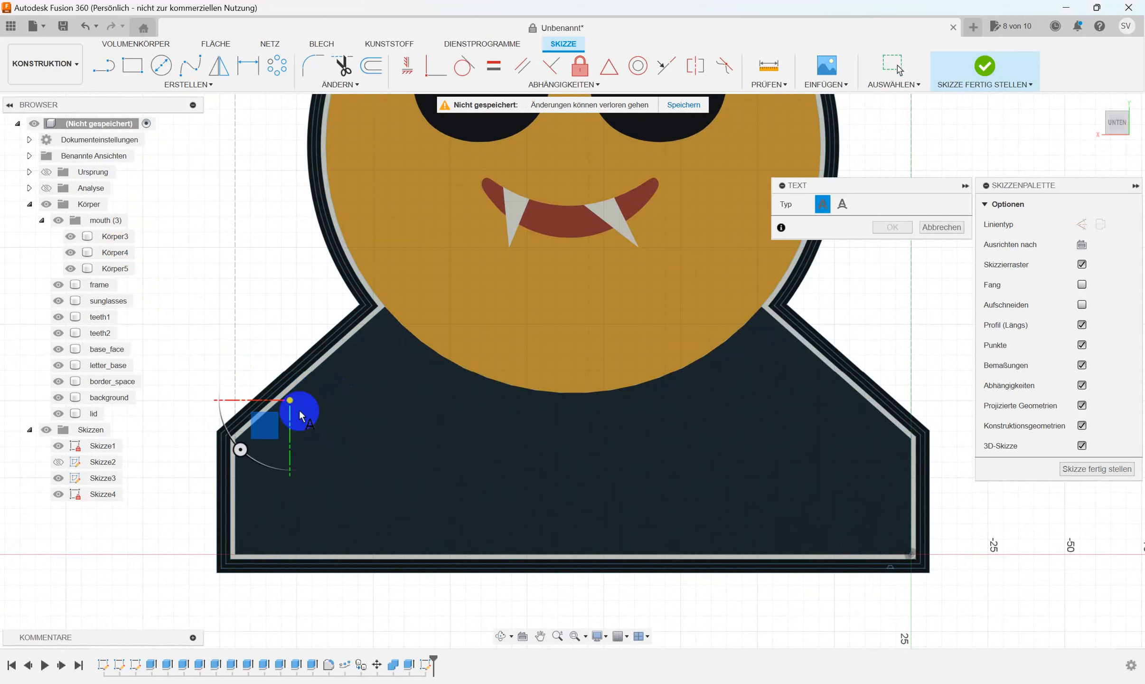
{"action": "left_click", "coordinate": [304, 409]}
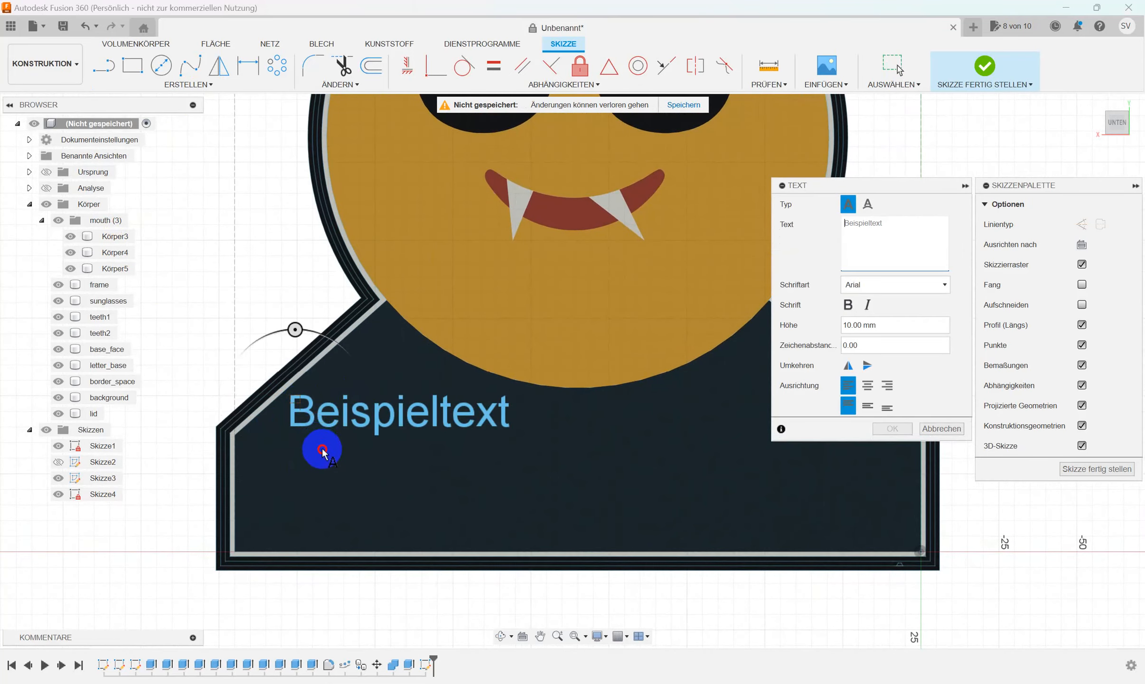
{"action": "left_click", "coordinate": [940, 427]}
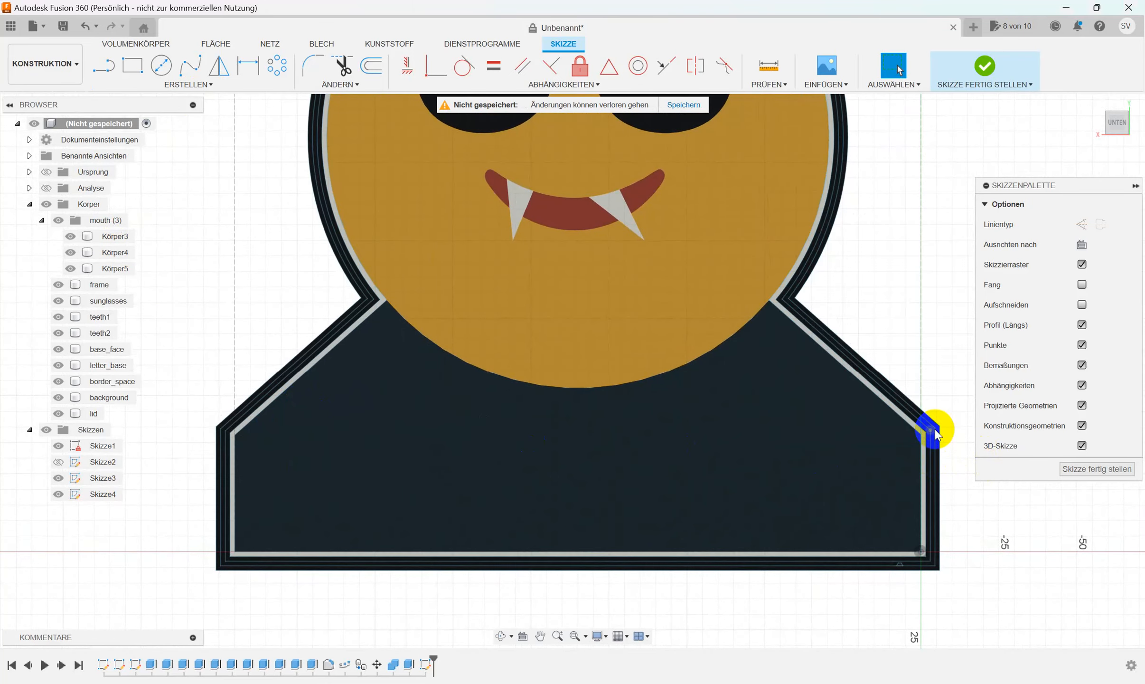
- Place a text box across the letter_base front face in the sketch and enter the text STAY COOL
{"action": "left_click", "coordinate": [189, 83]}
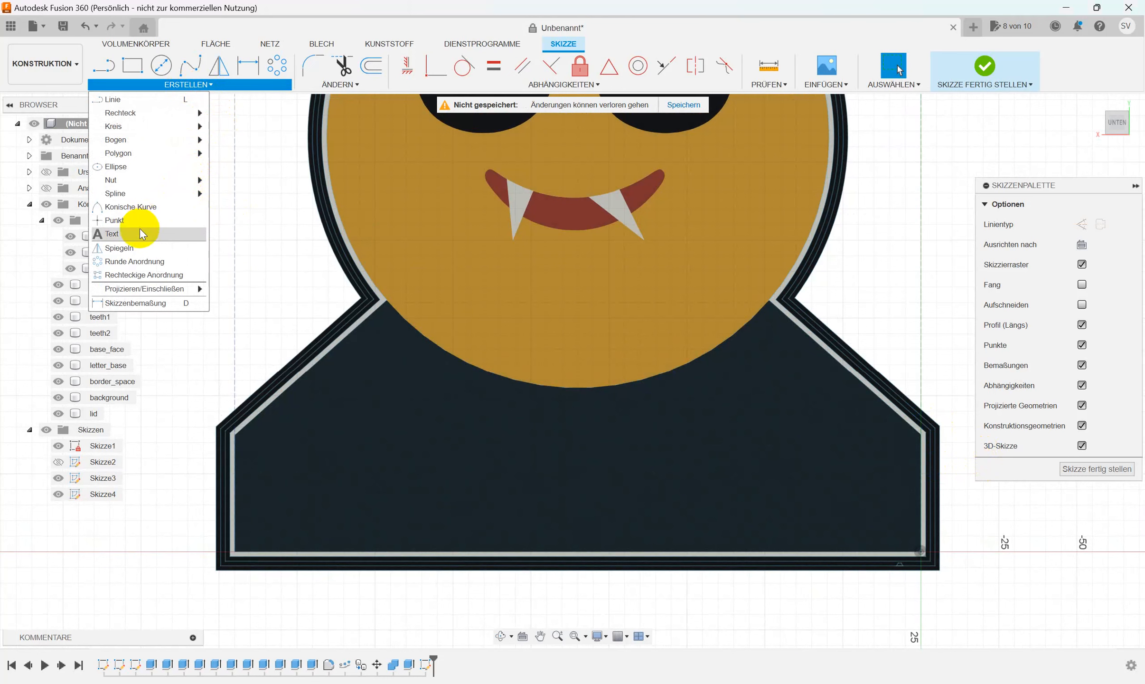
{"action": "left_click", "coordinate": [138, 230]}
{"action": "left_click", "coordinate": [278, 410]}
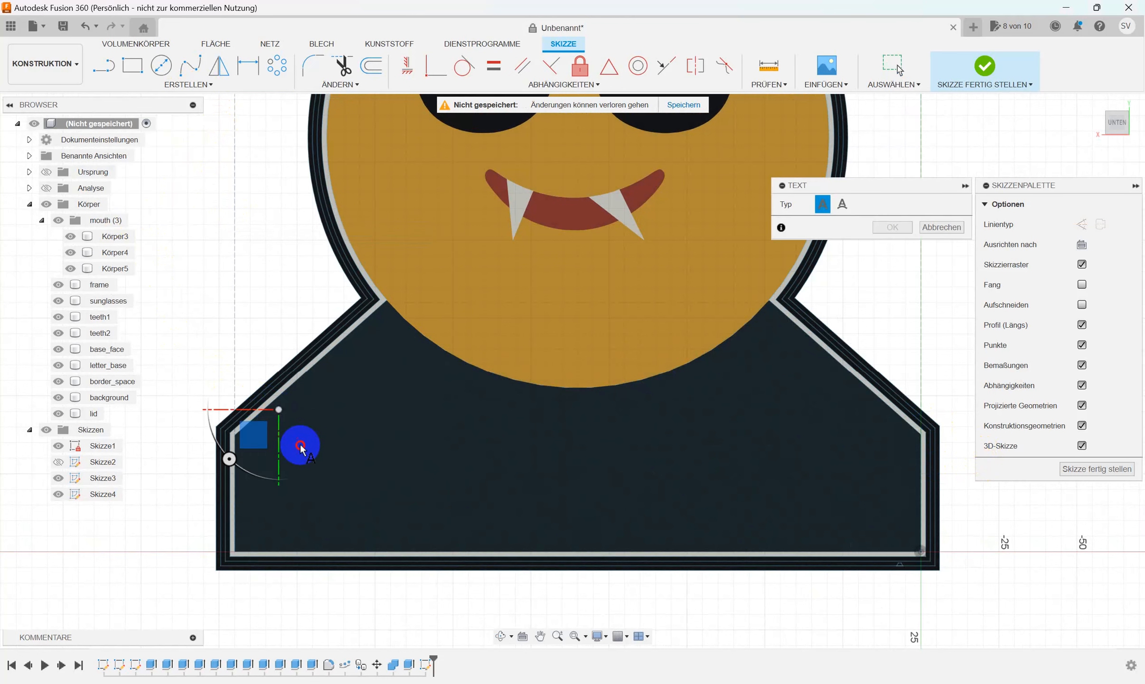
{"action": "left_click", "coordinate": [873, 536]}
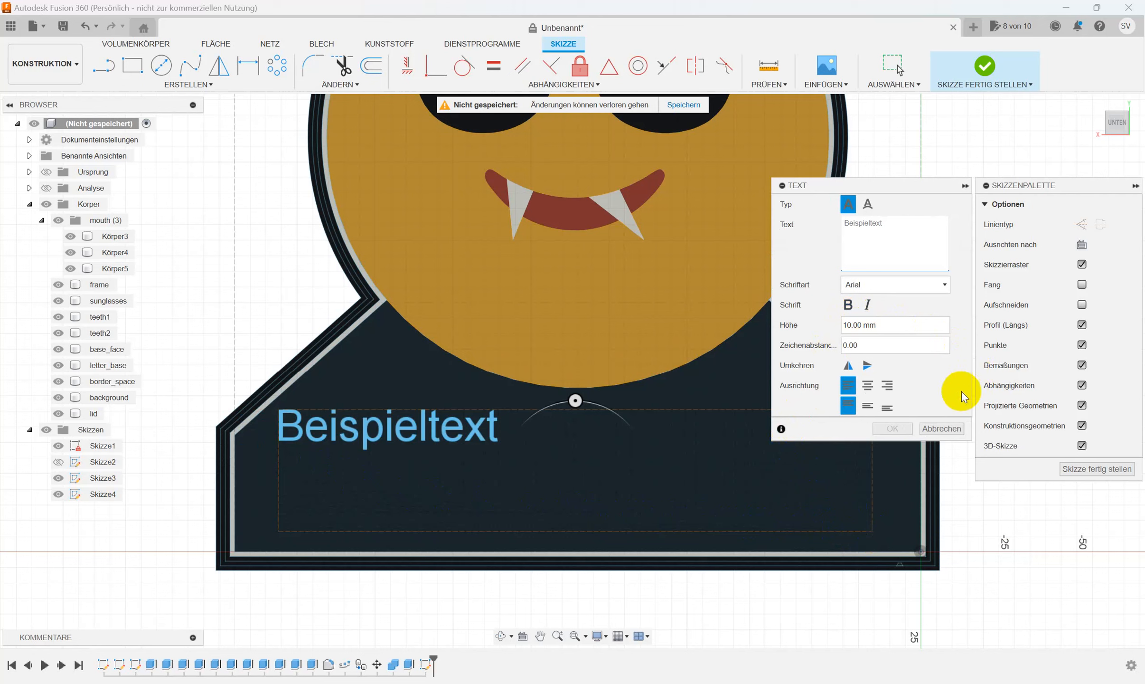
{"action": "left_click", "coordinate": [879, 238]}
{"action": "left_click", "coordinate": [870, 235]}
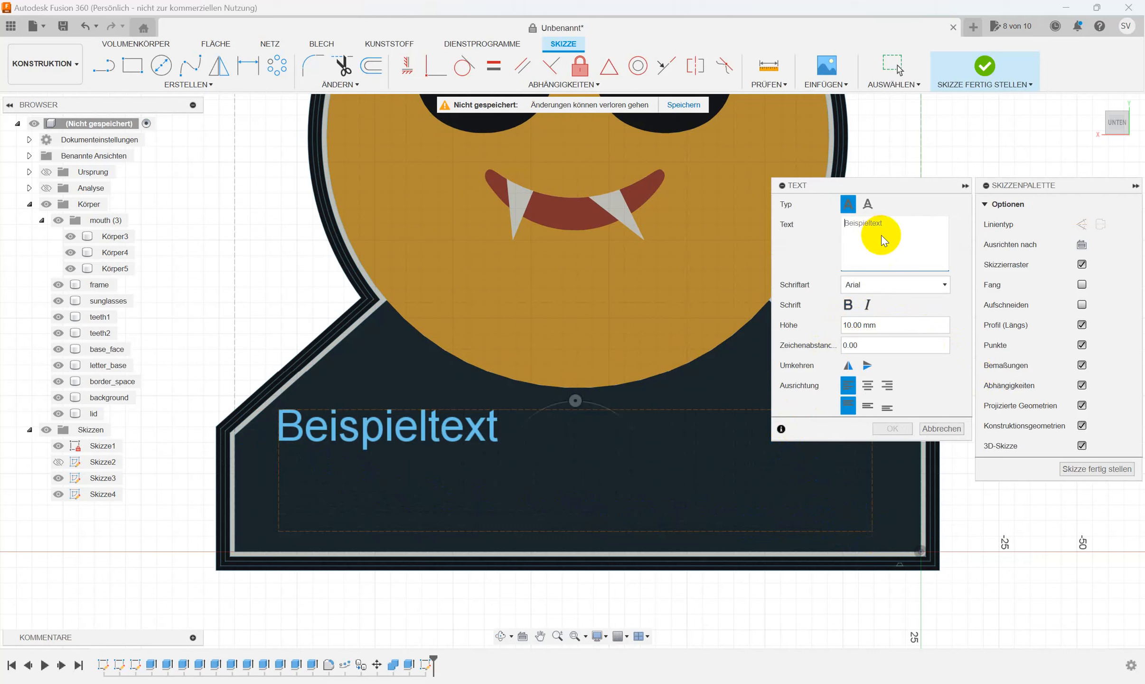
{"action": "type", "text": "STAY"}
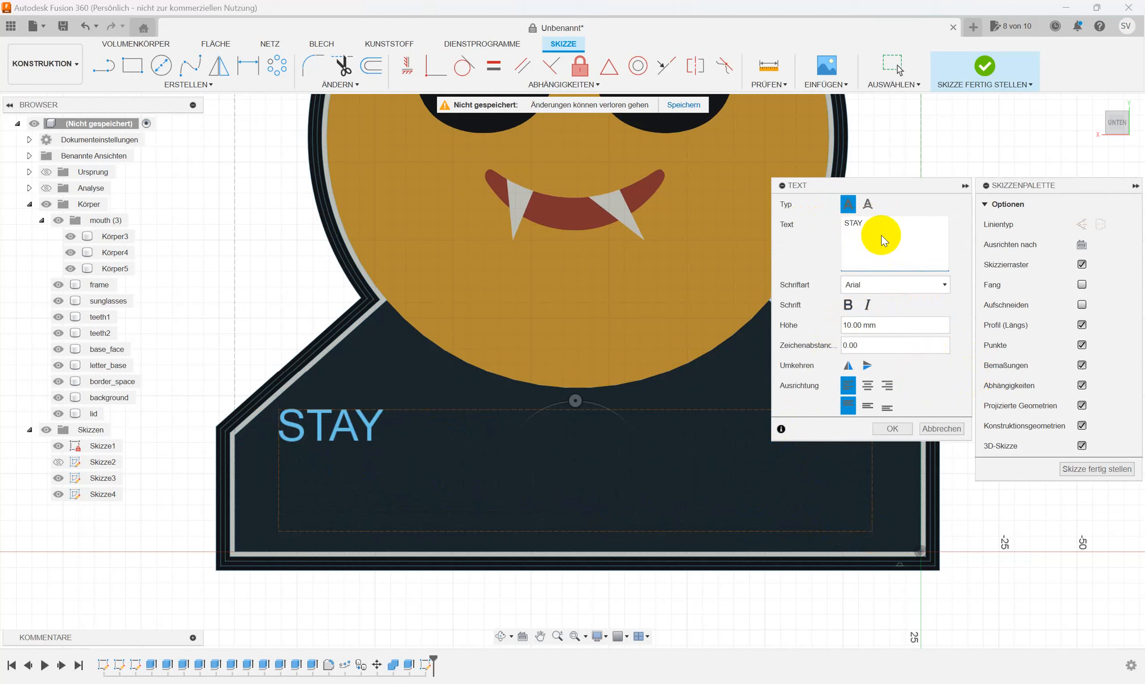
{"action": "type", "text": " COOL"}
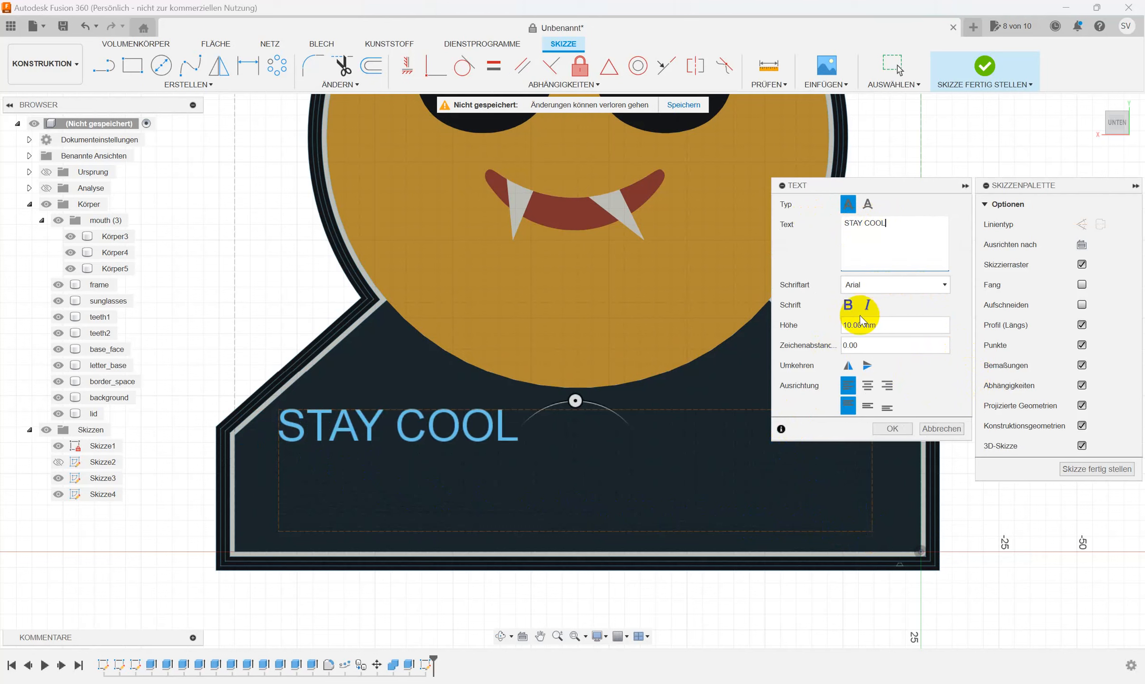
- Format the STAY COOL text as bold italic Arial with a height of 18 mm
{"action": "left_click", "coordinate": [848, 308]}
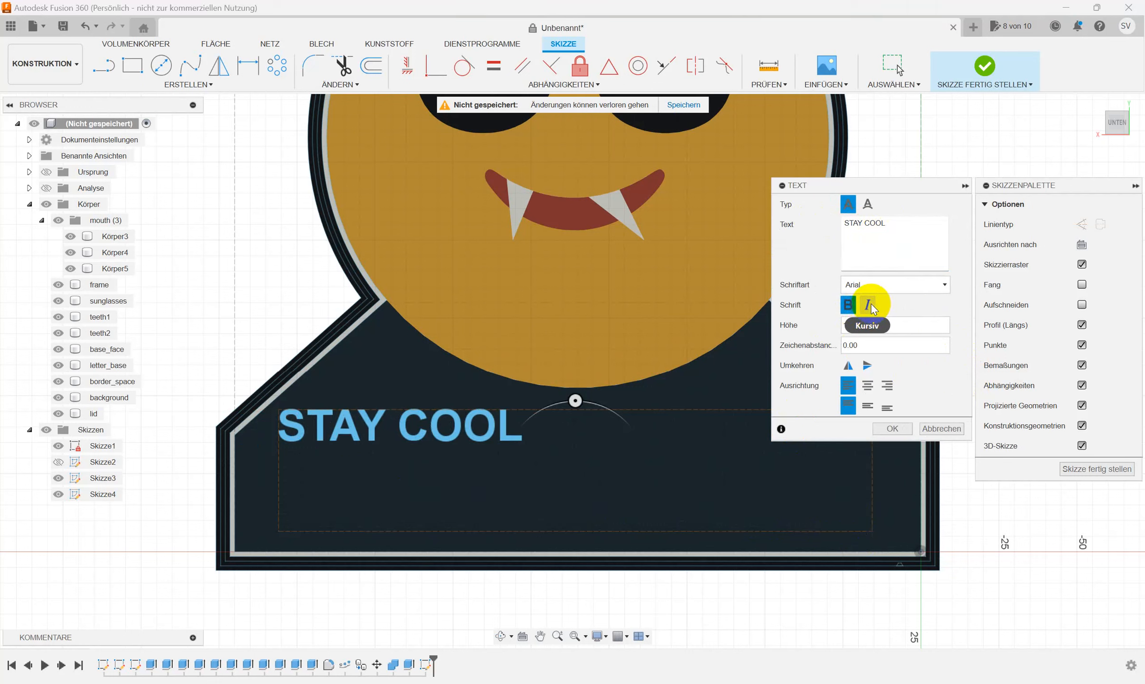
{"action": "left_click", "coordinate": [868, 305]}
{"action": "left_click", "coordinate": [940, 285]}
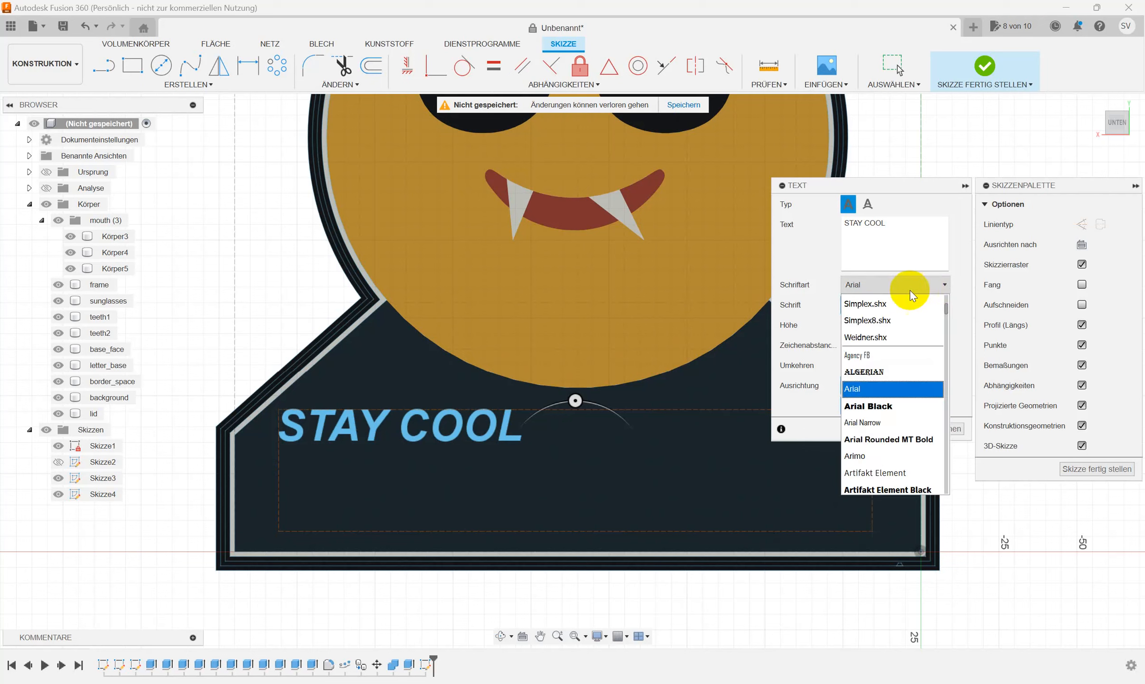
{"action": "scroll", "coordinate": [890, 396], "scroll_direction": "down", "scroll_amount": 3}
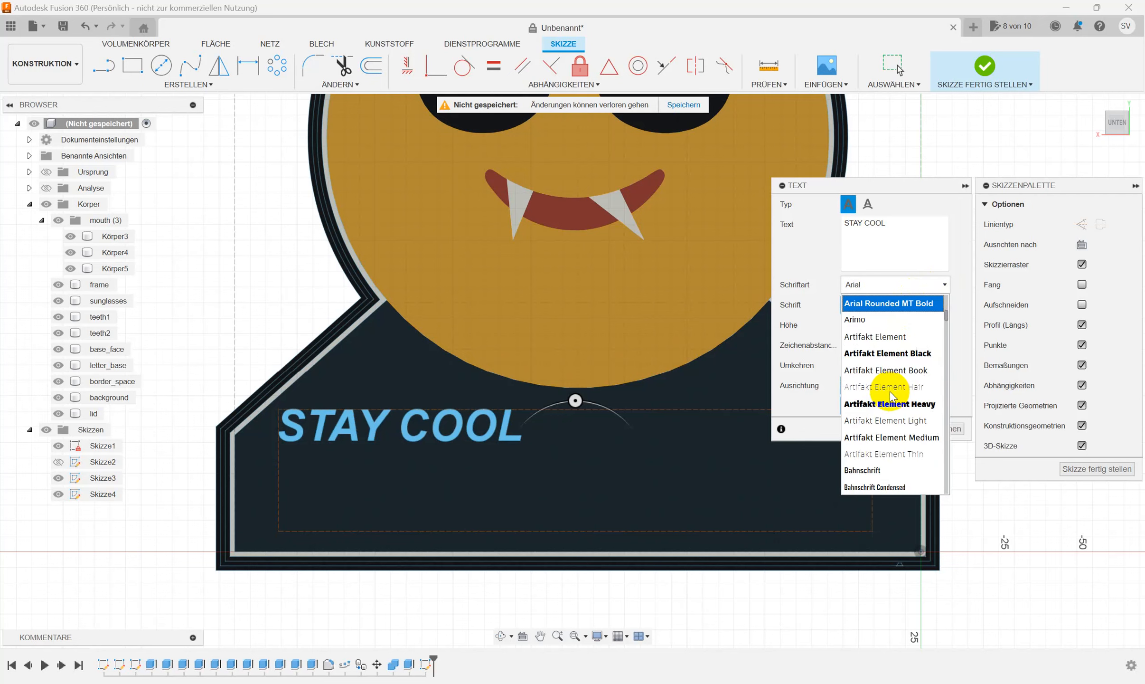
{"action": "scroll", "coordinate": [890, 397], "scroll_direction": "down", "scroll_amount": 20}
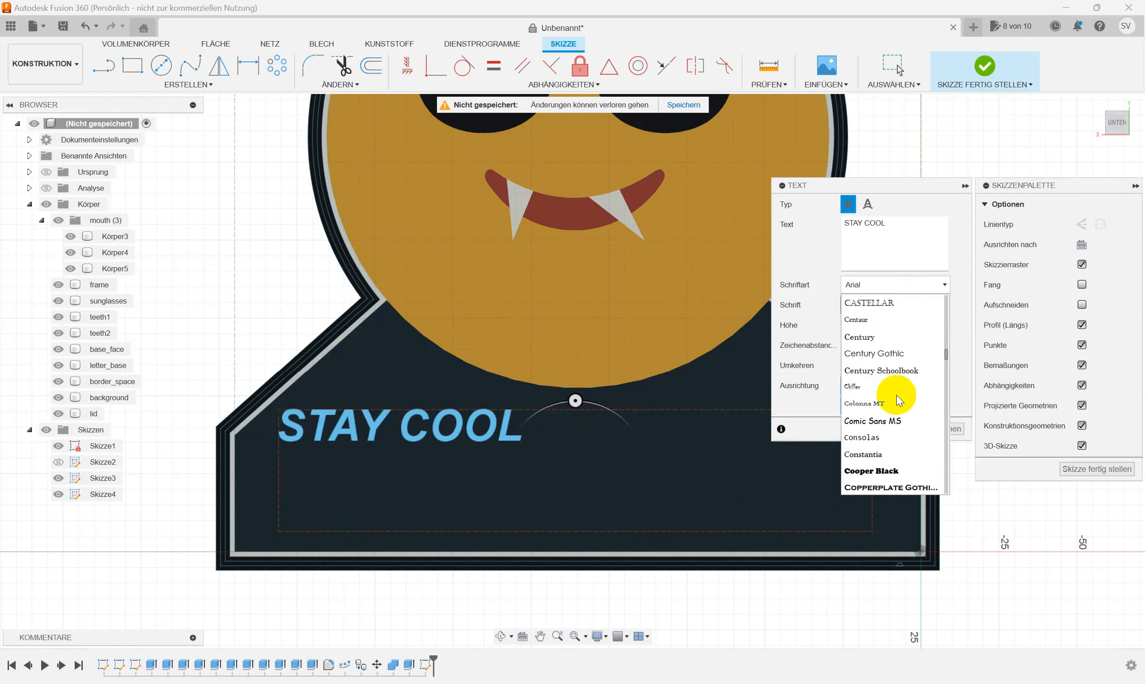
{"action": "scroll", "coordinate": [898, 400], "scroll_direction": "down", "scroll_amount": 20}
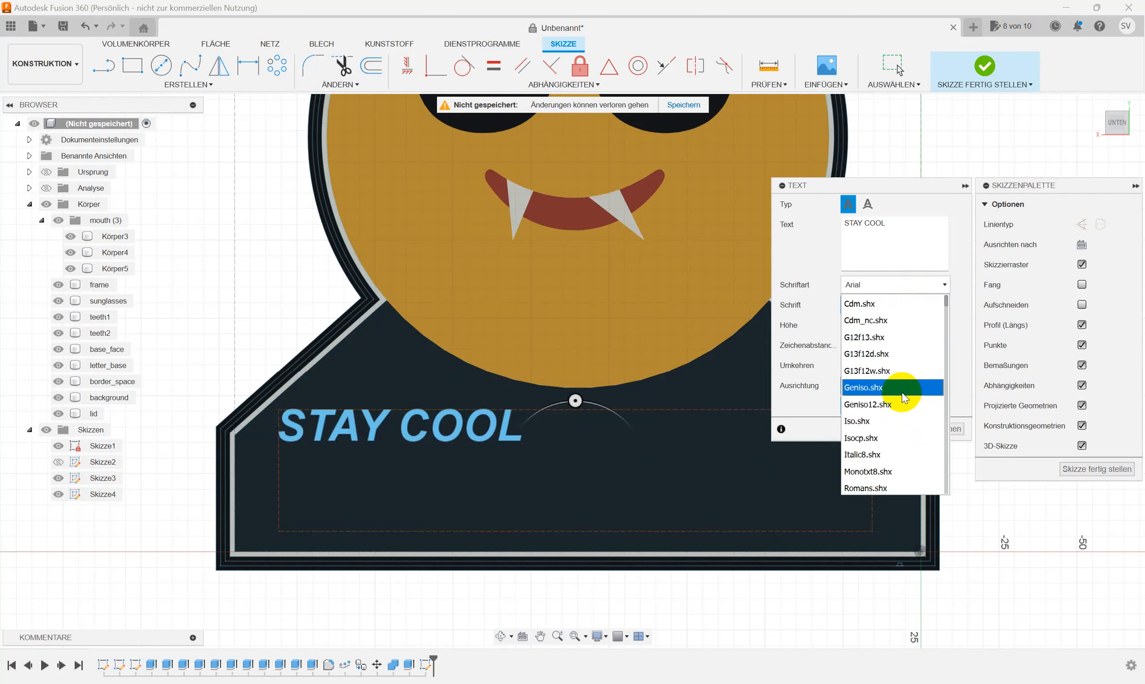
{"action": "left_click", "coordinate": [920, 251]}
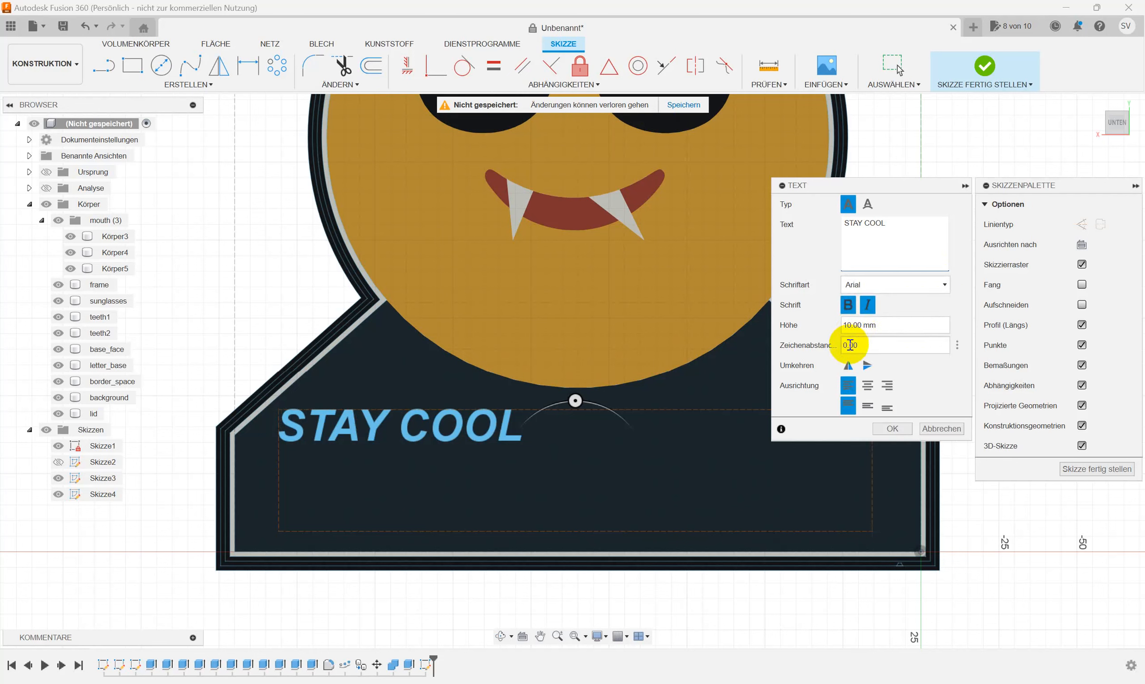
{"action": "left_click", "coordinate": [891, 328]}
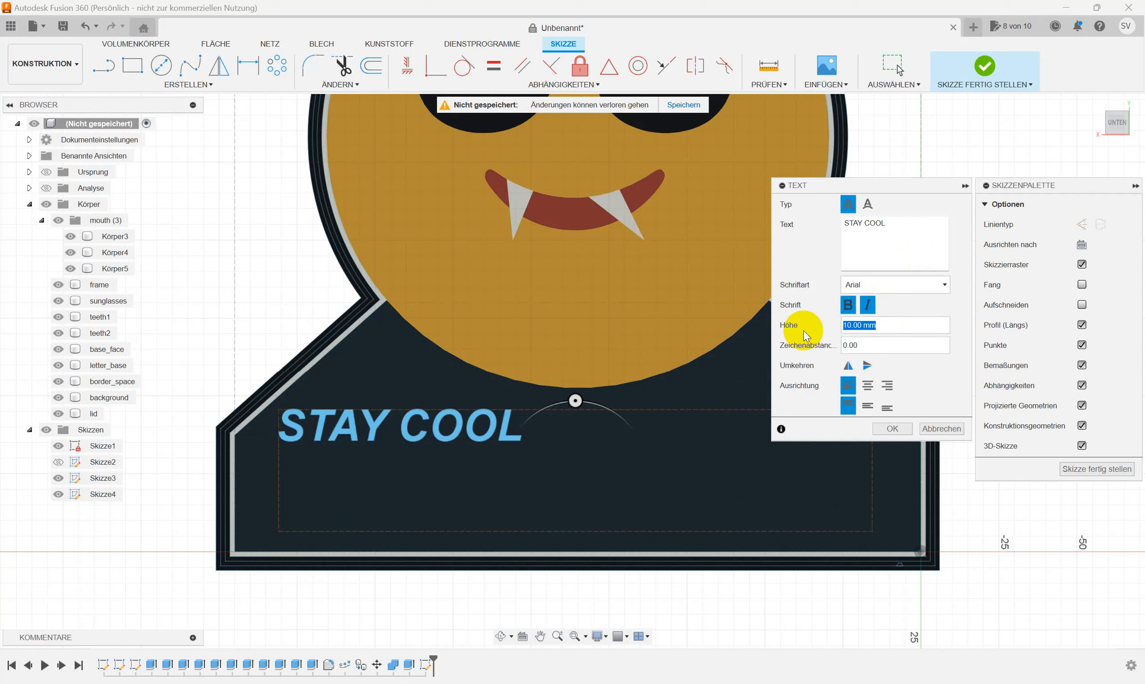
{"action": "type", "text": "18"}
{"action": "key", "text": "Return"}
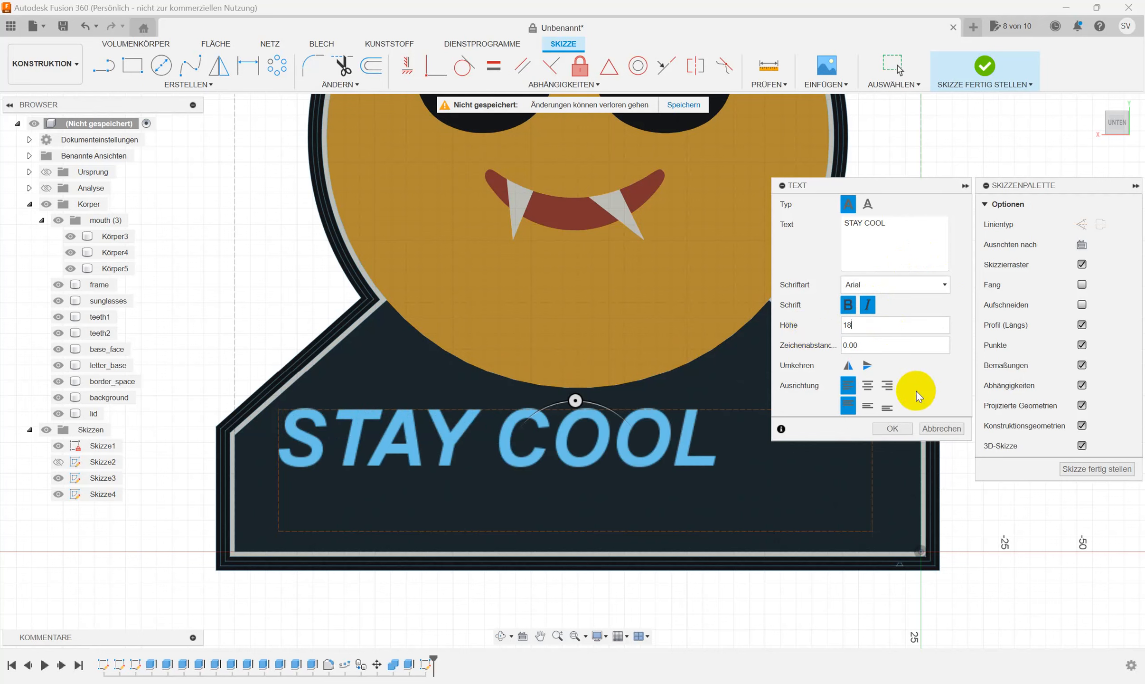
- Centre the text horizontally and vertically in its box, accept it and finish the sketch
{"action": "left_click", "coordinate": [867, 386]}
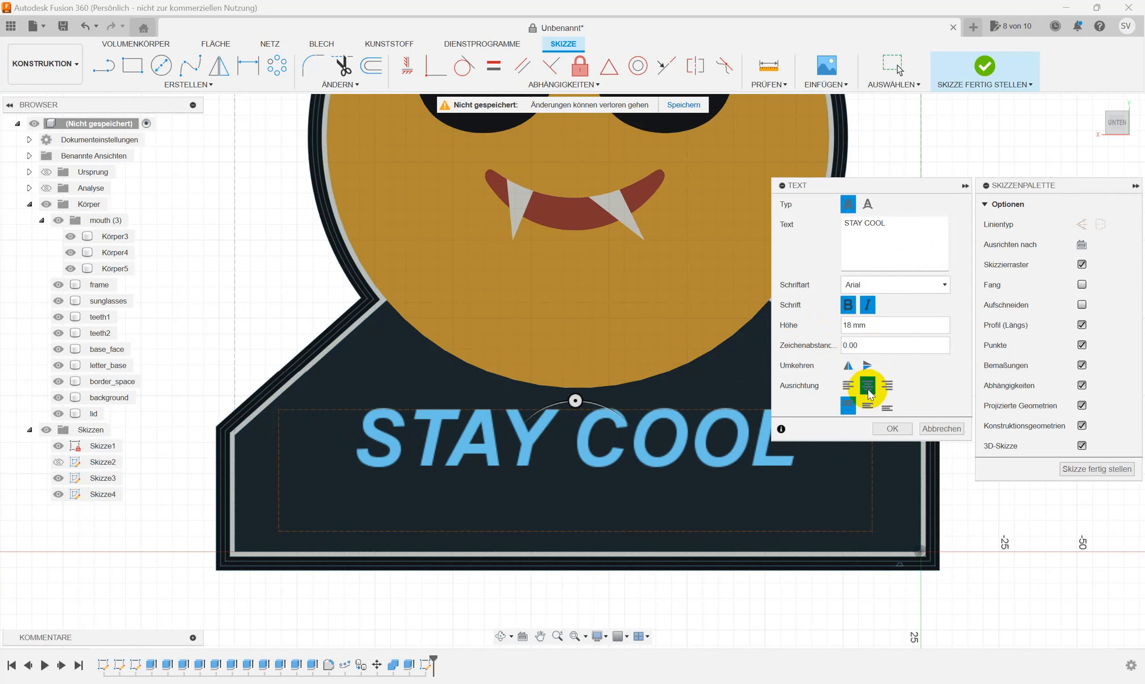
{"action": "left_click", "coordinate": [868, 407]}
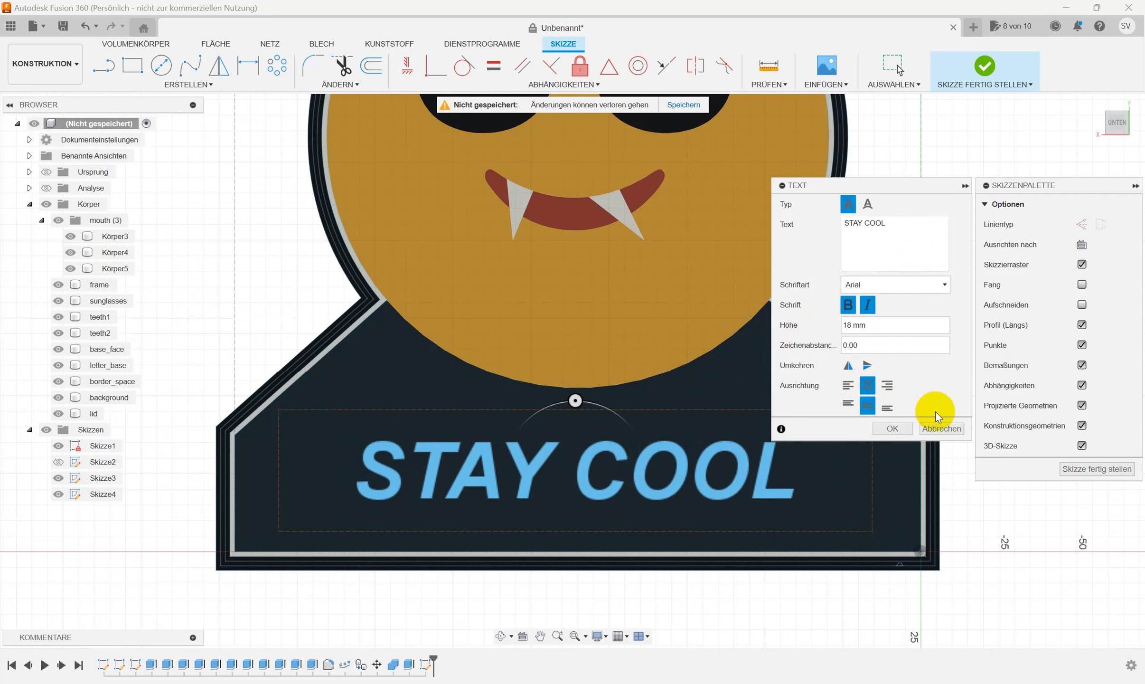
{"action": "left_click", "coordinate": [887, 428]}
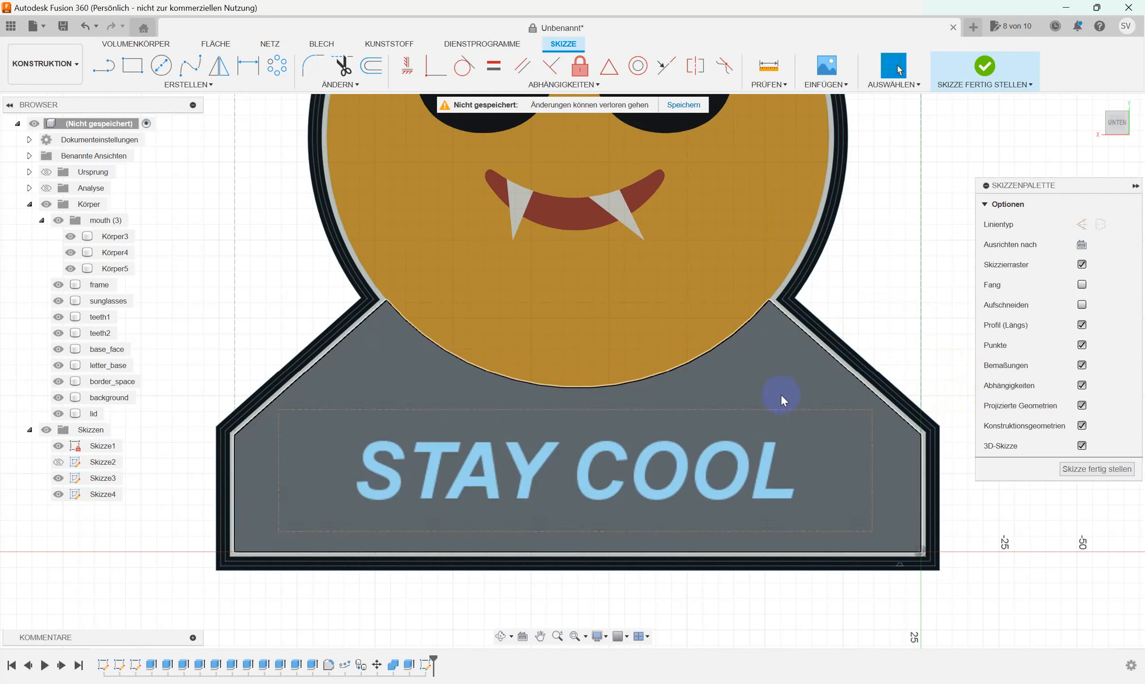
{"action": "left_click", "coordinate": [984, 87]}
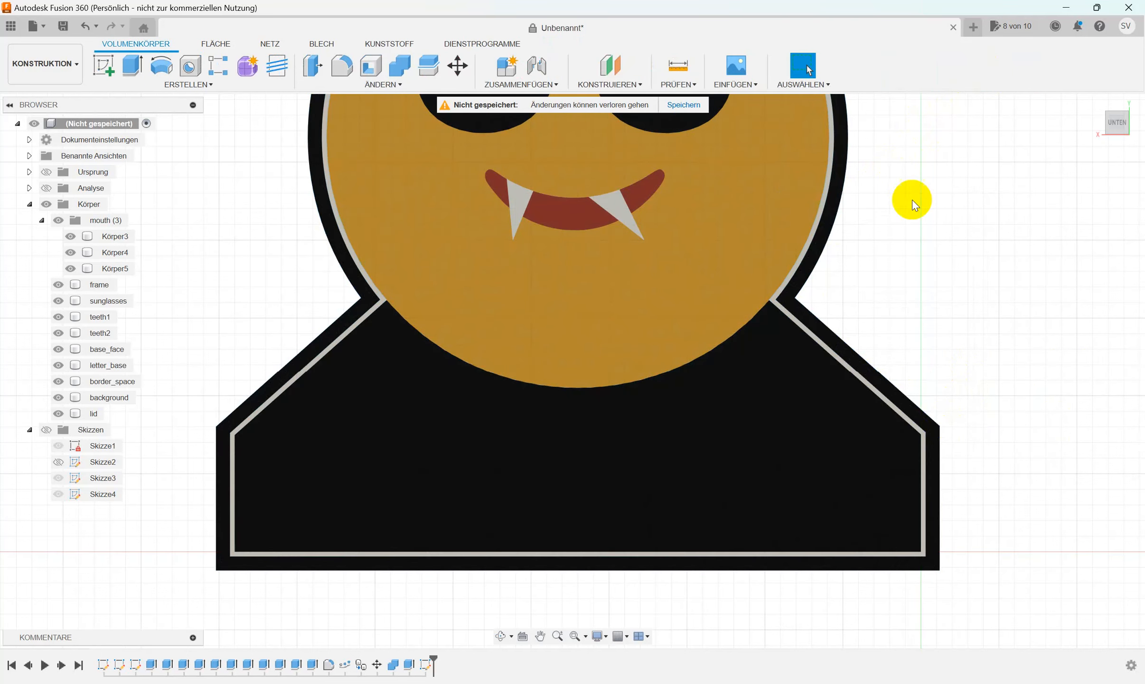
- Turn the sketch display back on and hide Skizze1 and Skizze3 so only the lettering sketch Skizze4 shows
{"action": "left_click", "coordinate": [242, 428]}
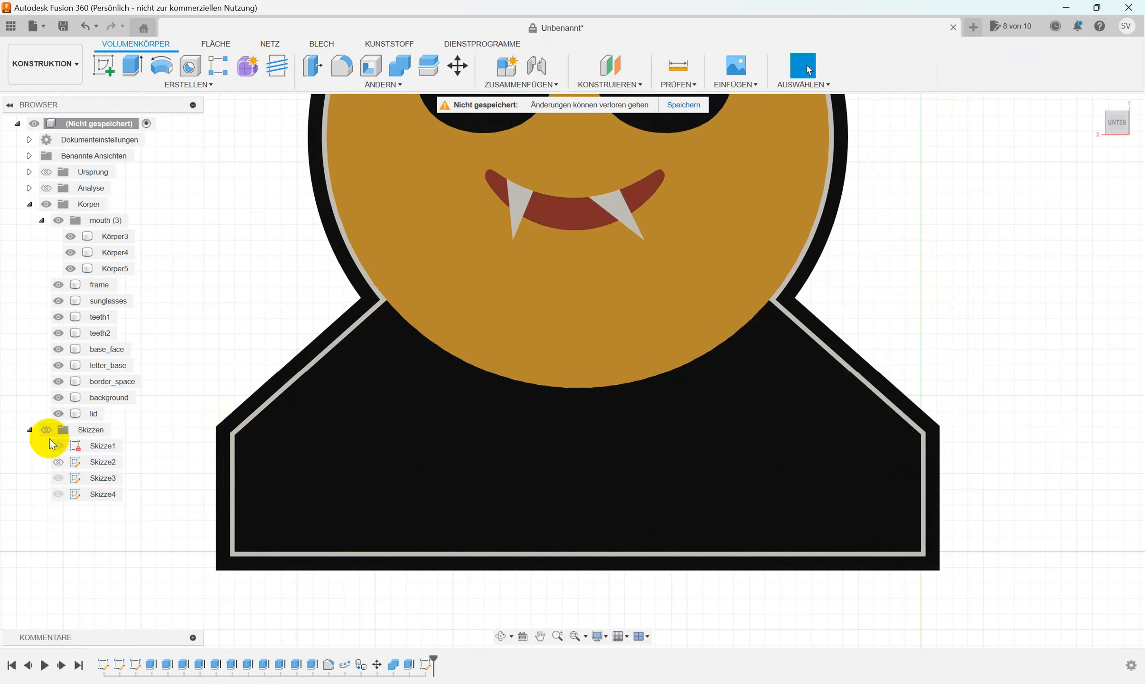
{"action": "left_click", "coordinate": [46, 429]}
{"action": "left_click", "coordinate": [61, 495]}
{"action": "left_click", "coordinate": [59, 477]}
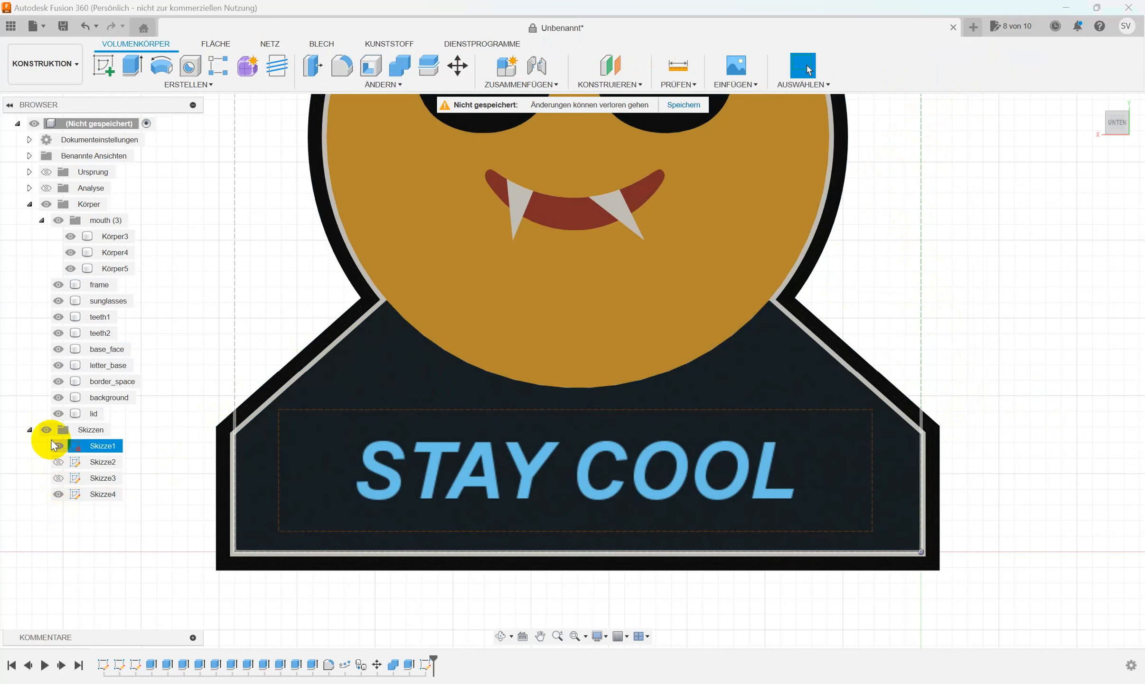
{"action": "left_click", "coordinate": [58, 445]}
{"action": "middle_click_drag", "start_coordinate": [1008, 432], "coordinate": [1018, 434], "text": "shift"}
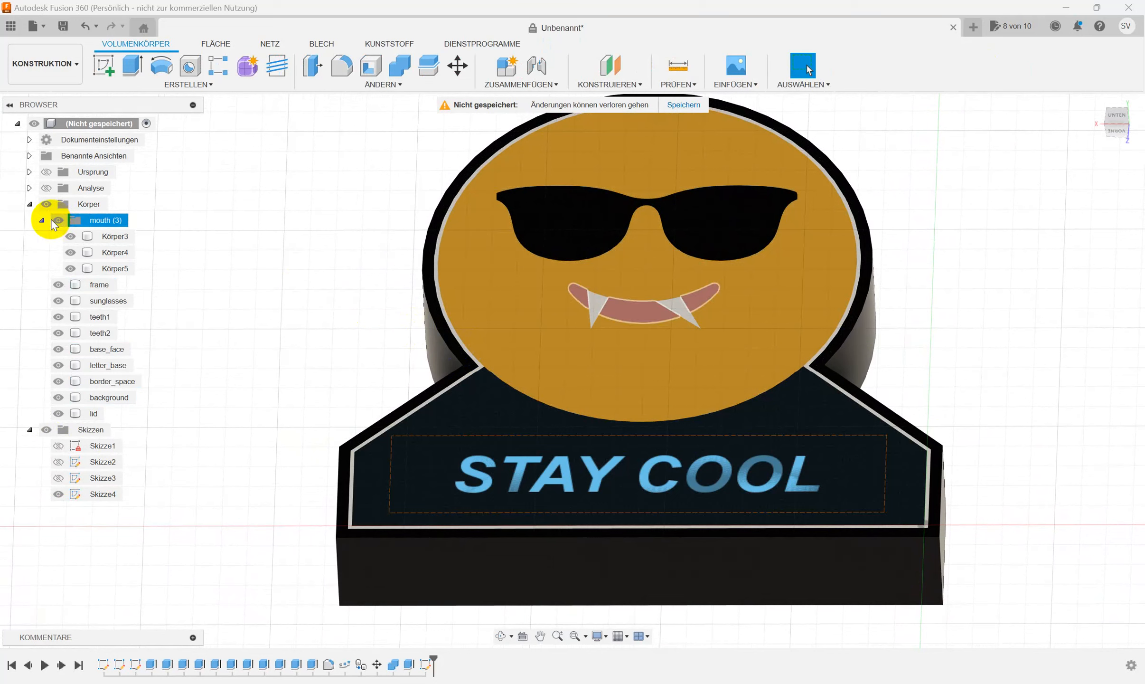
- Collapse the mouth group and create a new body group named letter_base
{"action": "left_click", "coordinate": [41, 221]}
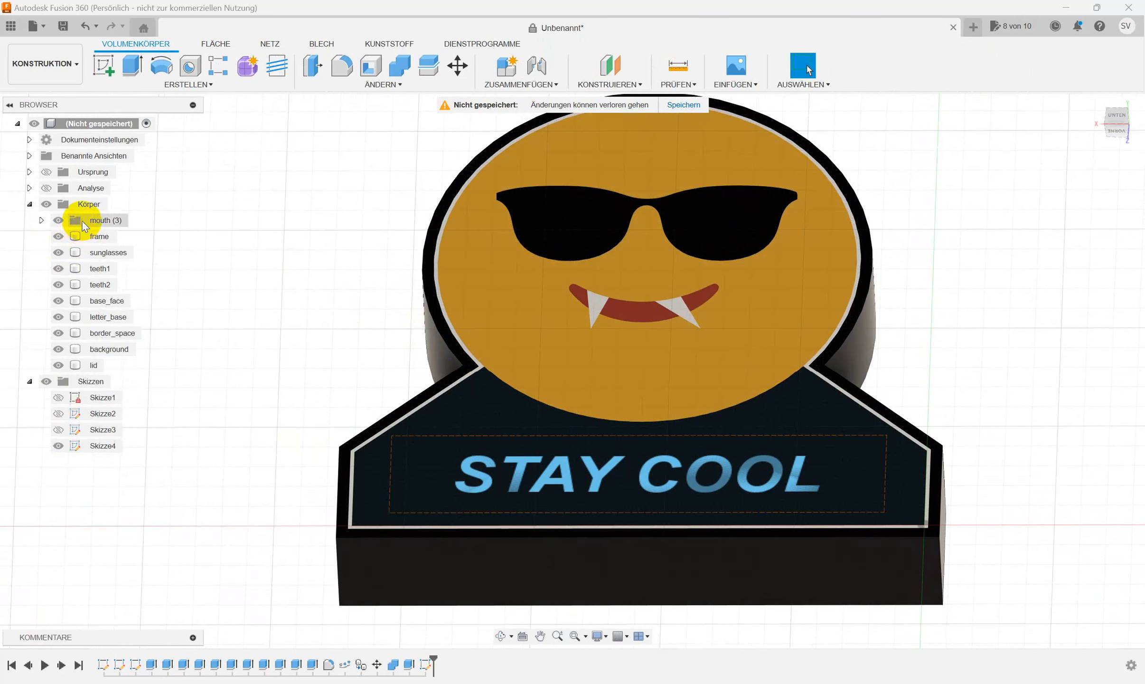
{"action": "right_click", "coordinate": [82, 205]}
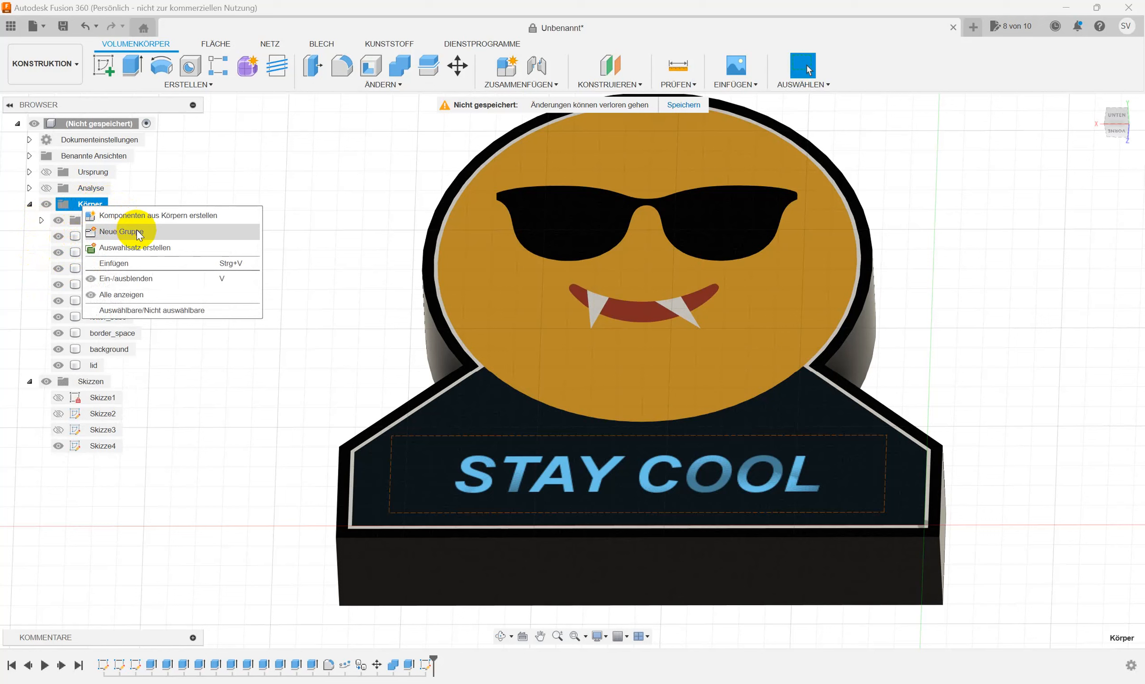
{"action": "left_click", "coordinate": [138, 233]}
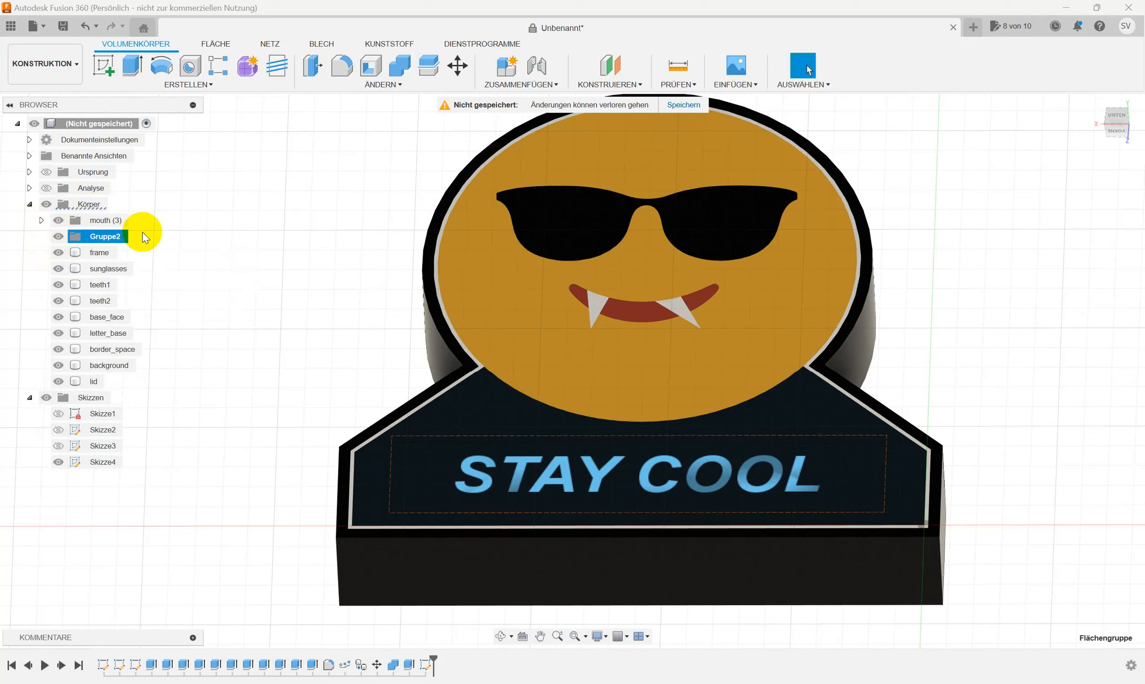
{"action": "right_click", "coordinate": [105, 240]}
{"action": "left_click", "coordinate": [145, 314]}
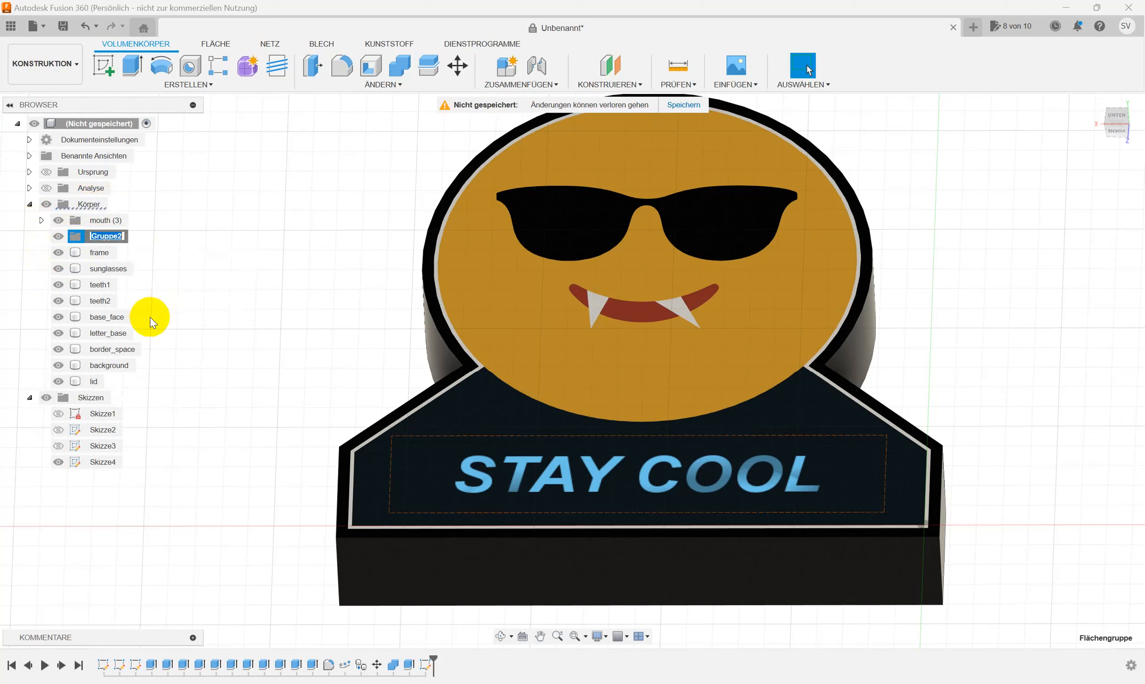
{"action": "type", "text": "letter_base"}
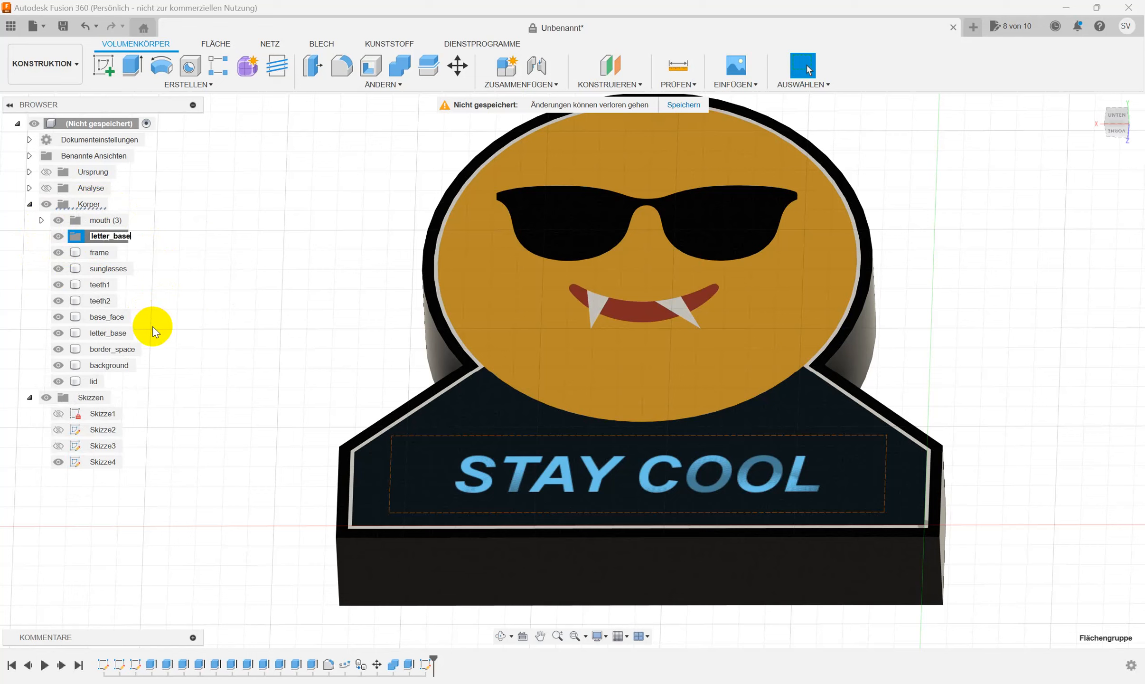
{"action": "key", "text": "Return"}
{"action": "left_click", "coordinate": [95, 236]}
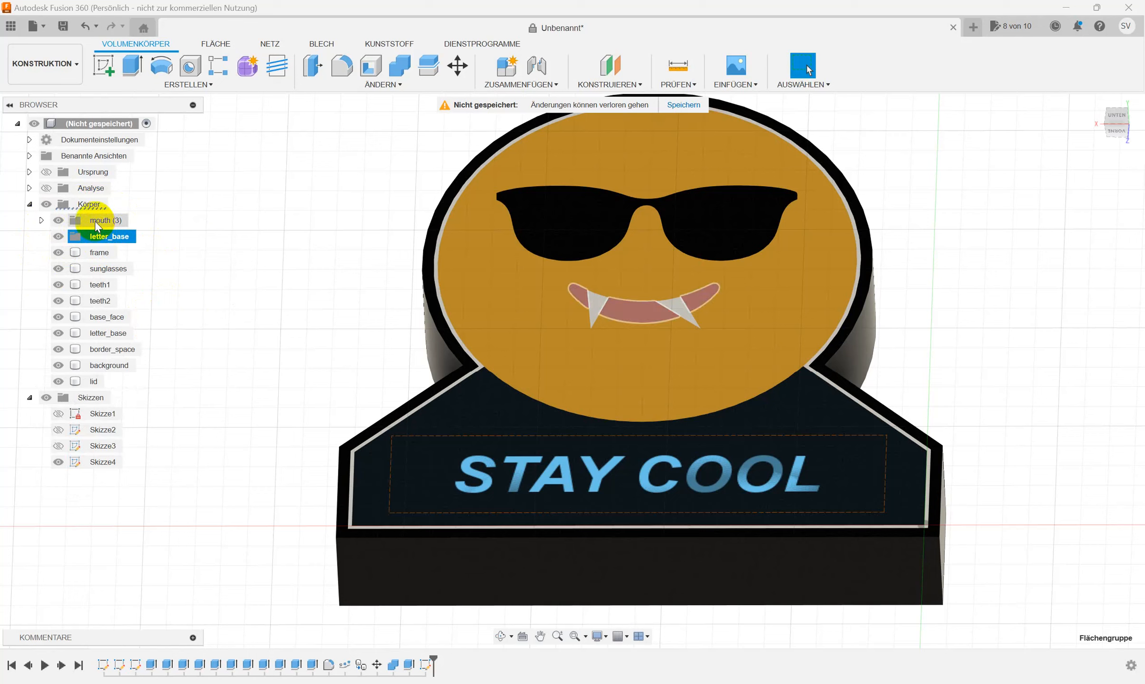
- Create another body group and name it letters
{"action": "right_click", "coordinate": [87, 206]}
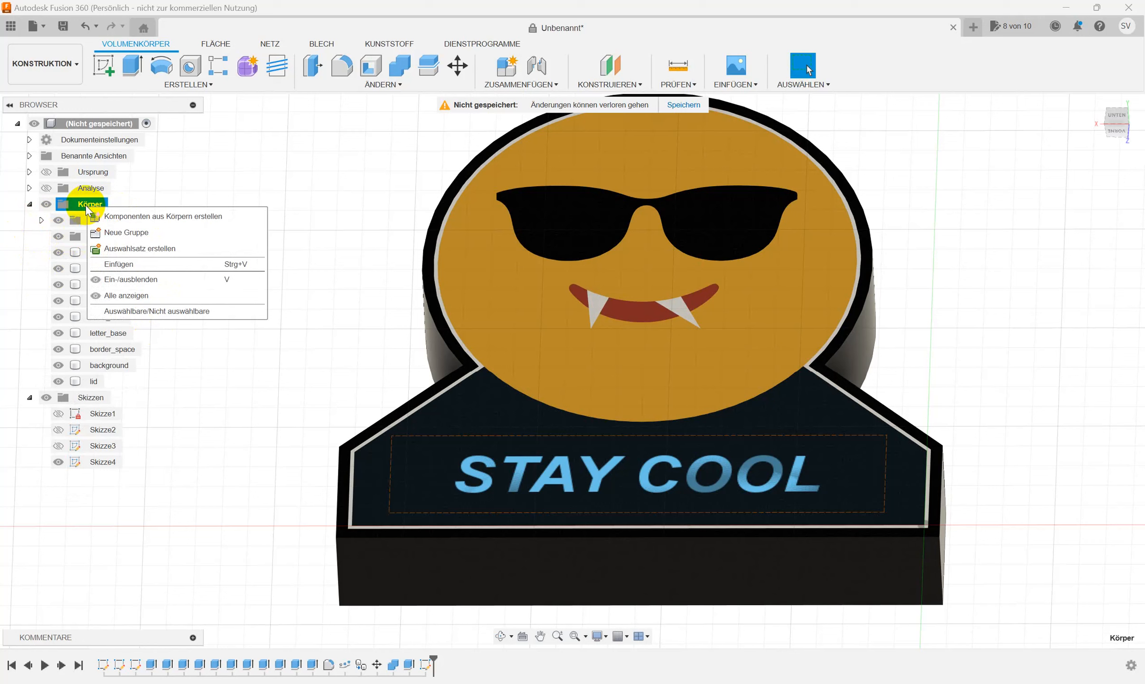
{"action": "left_click", "coordinate": [129, 233]}
{"action": "right_click", "coordinate": [105, 253]}
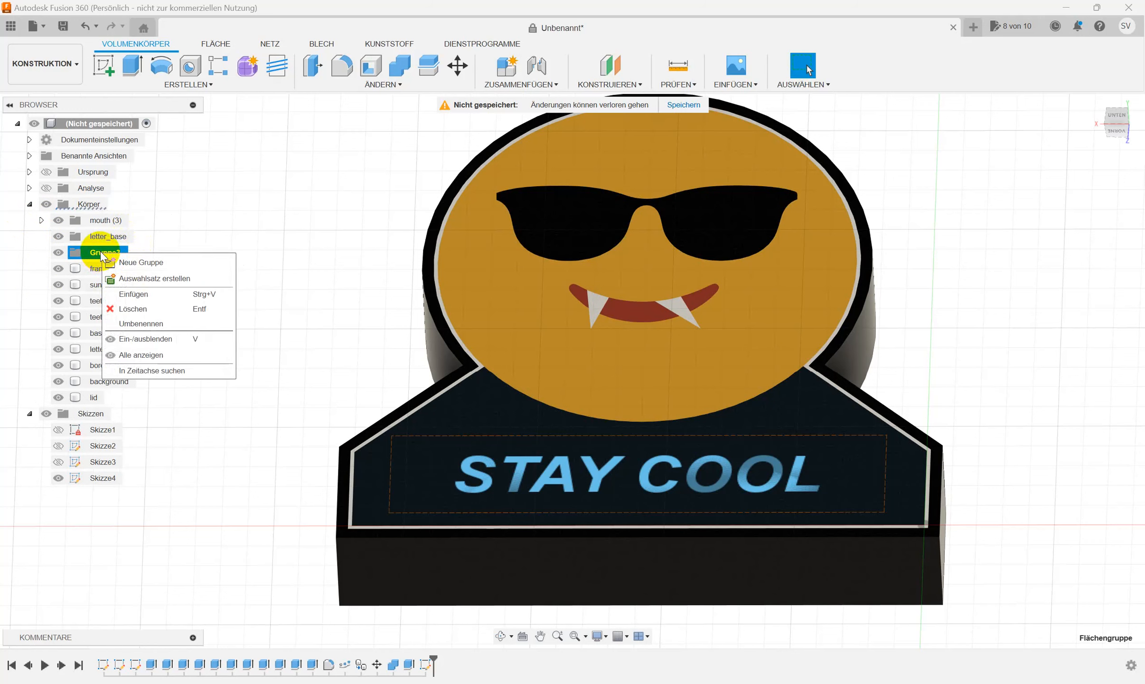
{"action": "left_click", "coordinate": [137, 323]}
{"action": "type", "text": "letters"}
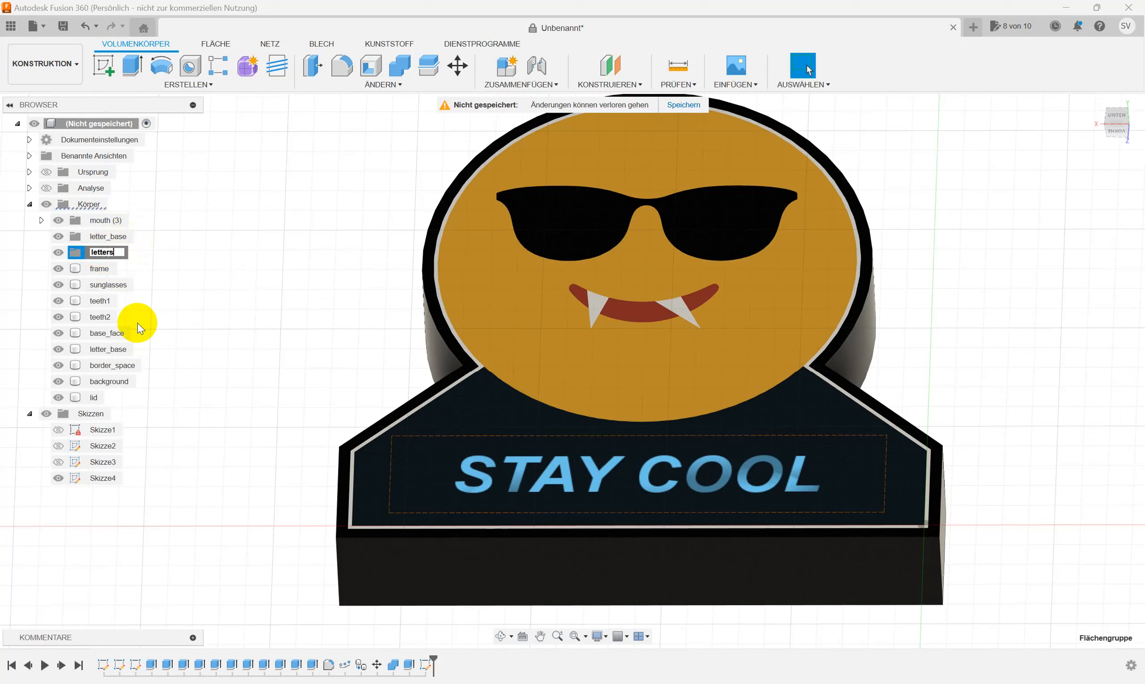
{"action": "key", "text": "Return"}
{"action": "right_click", "coordinate": [979, 243]}
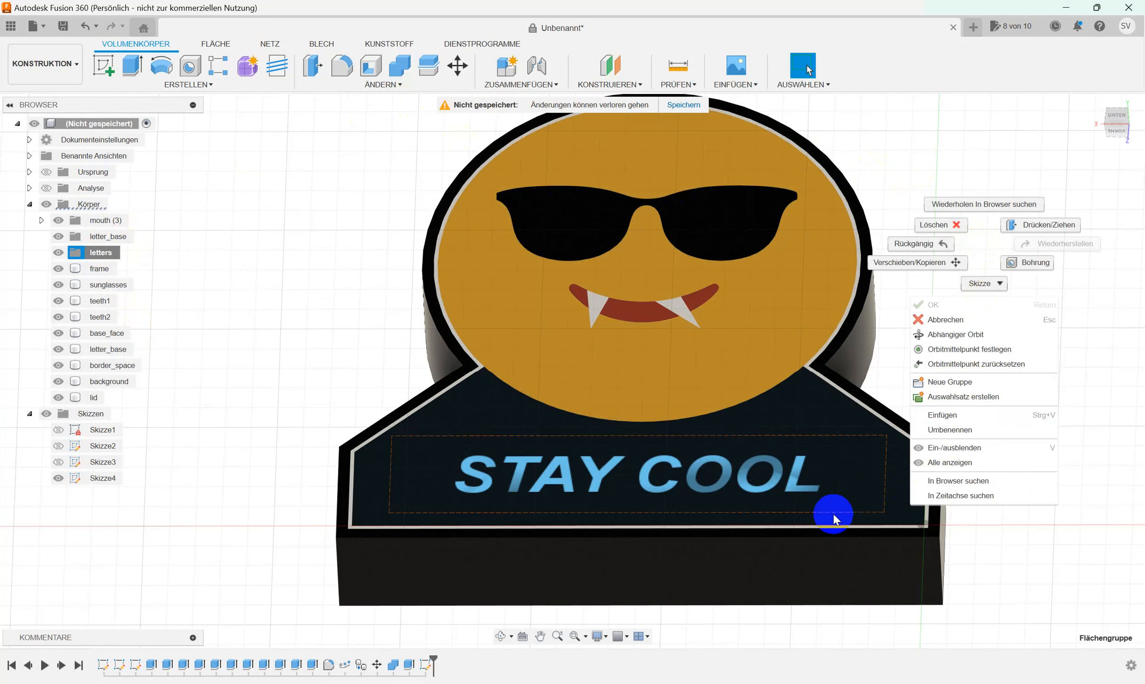
{"action": "left_click", "coordinate": [1019, 530]}
- Extrude the STAY COOL sketch text by -0.2 mm as a cut into the lettering base
{"action": "left_click", "coordinate": [811, 477]}
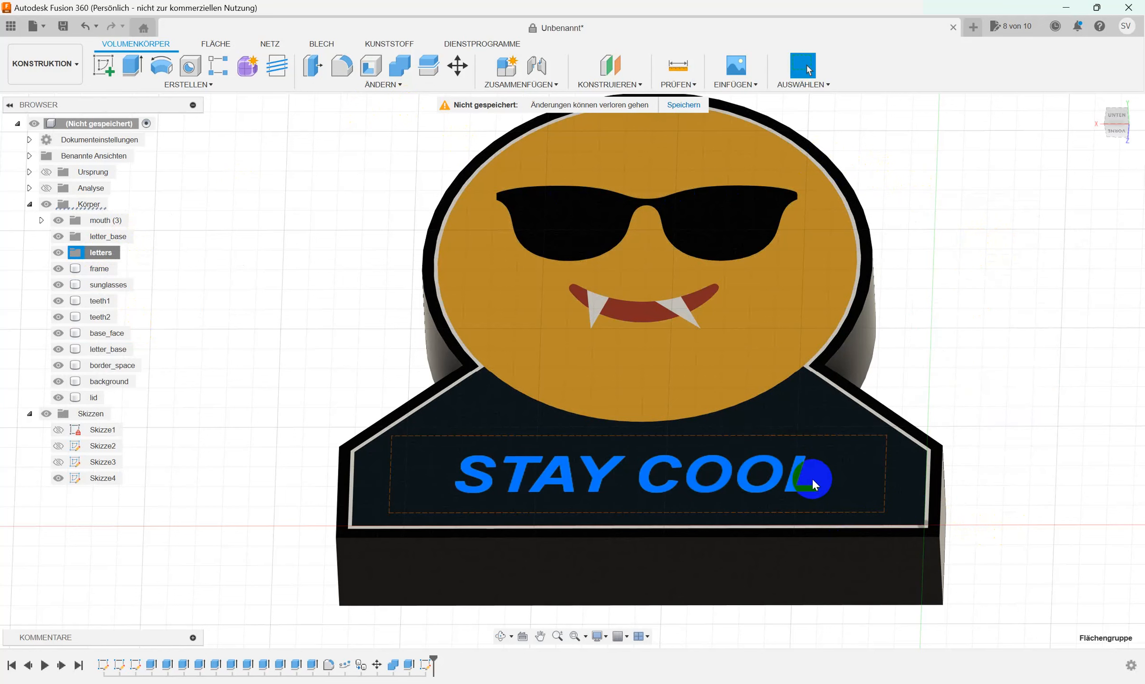
{"action": "left_click", "coordinate": [800, 473]}
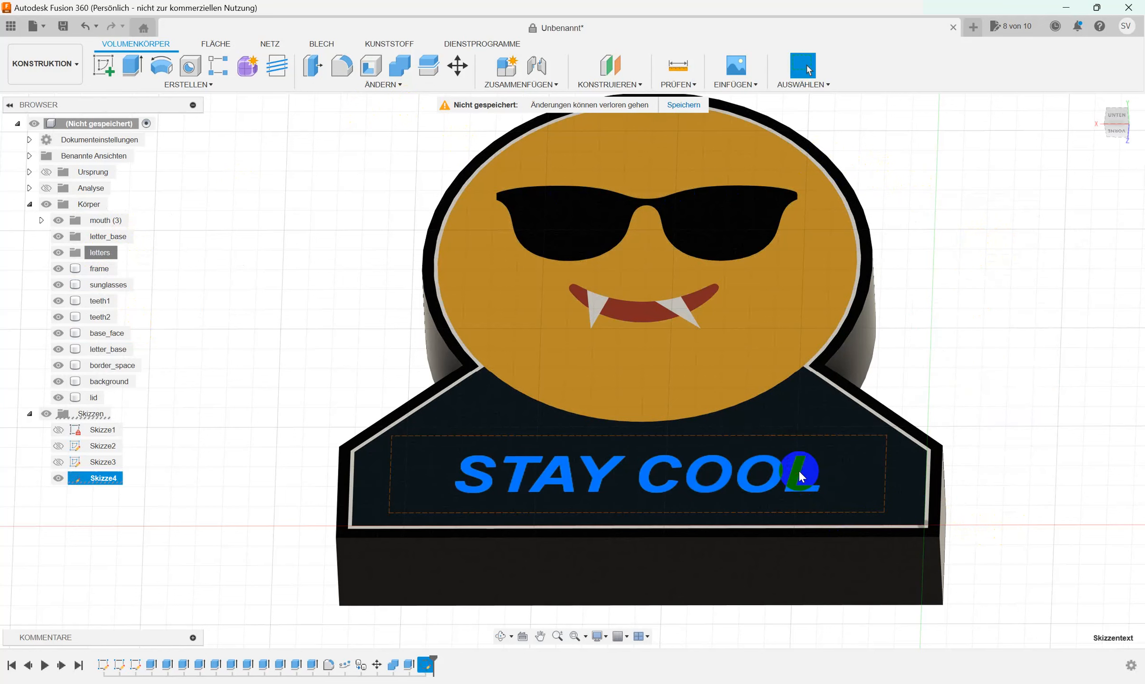
{"action": "right_click", "coordinate": [799, 469]}
{"action": "left_click", "coordinate": [842, 446]}
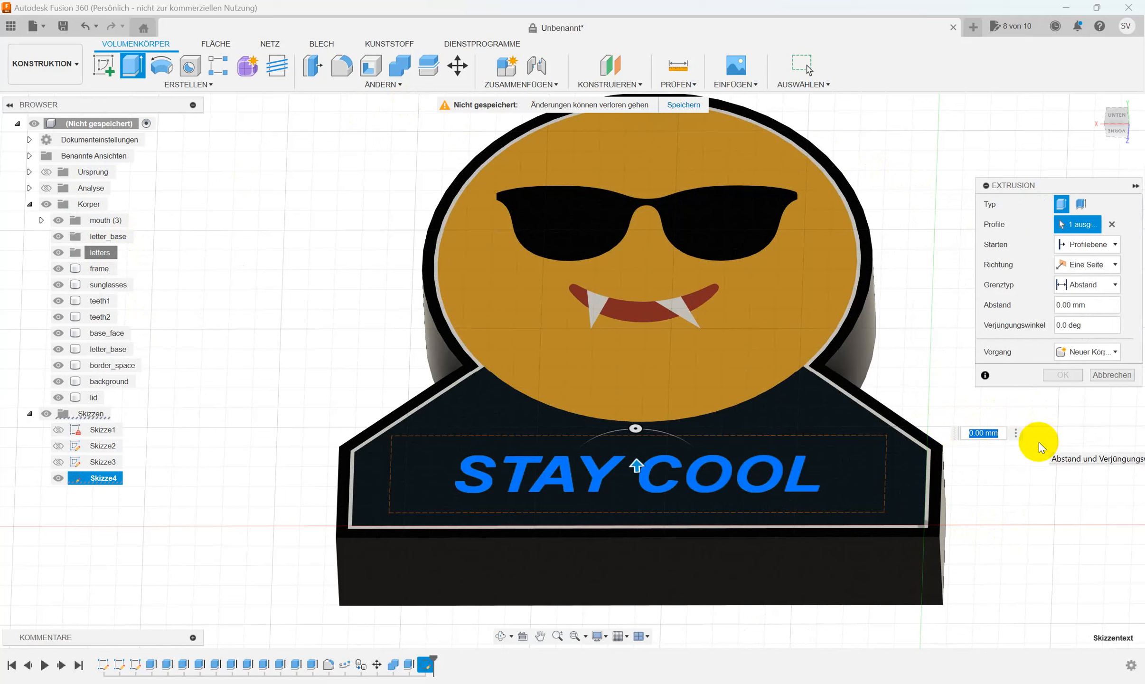
{"action": "key", "text": "BackSpace"}
{"action": "type", "text": "-0.2"}
{"action": "key", "text": "Return"}
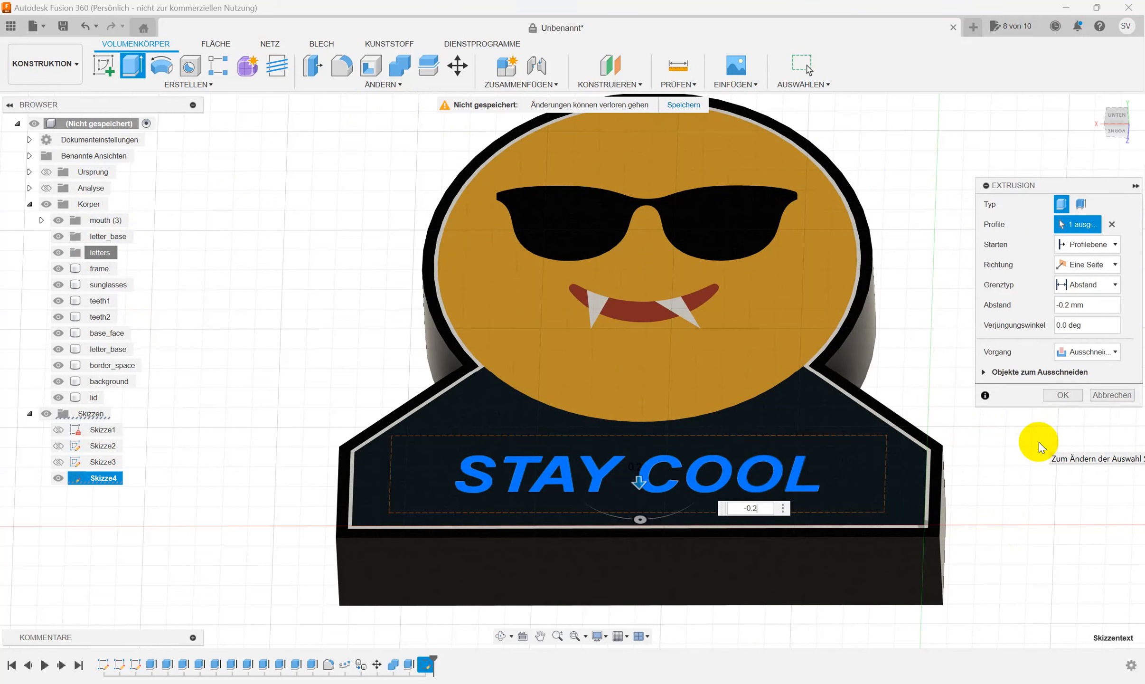
{"action": "key", "text": "Return"}
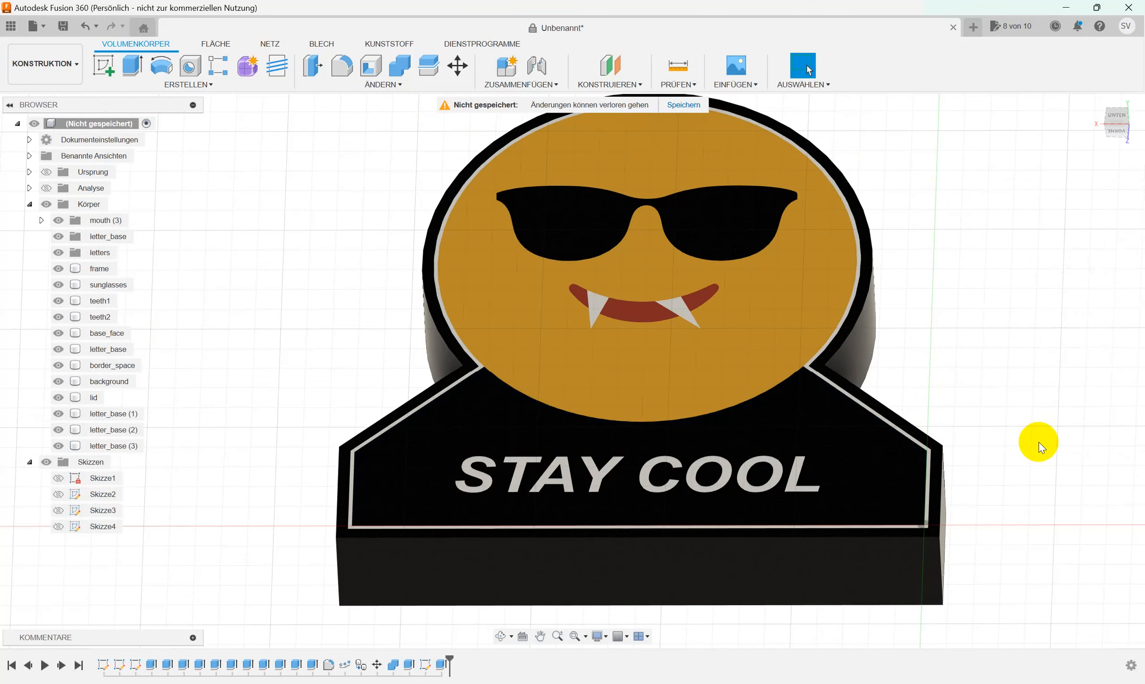
- Examine the cut lettering and identify the separate inner pieces of the A and both O letters
{"action": "scroll", "coordinate": [1024, 320], "scroll_direction": "up", "scroll_amount": 5}
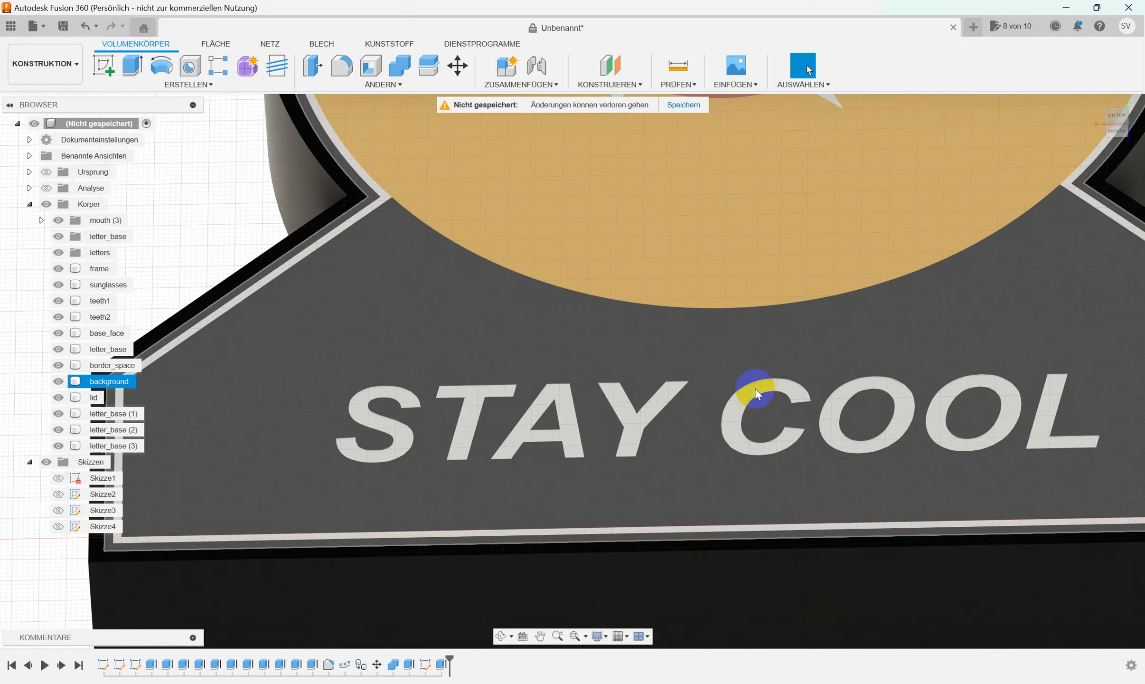
{"action": "scroll", "coordinate": [723, 388], "scroll_direction": "down", "scroll_amount": 2}
{"action": "middle_click_drag", "start_coordinate": [723, 387], "coordinate": [837, 379], "text": "shift"}
{"action": "left_click", "coordinate": [837, 379]}
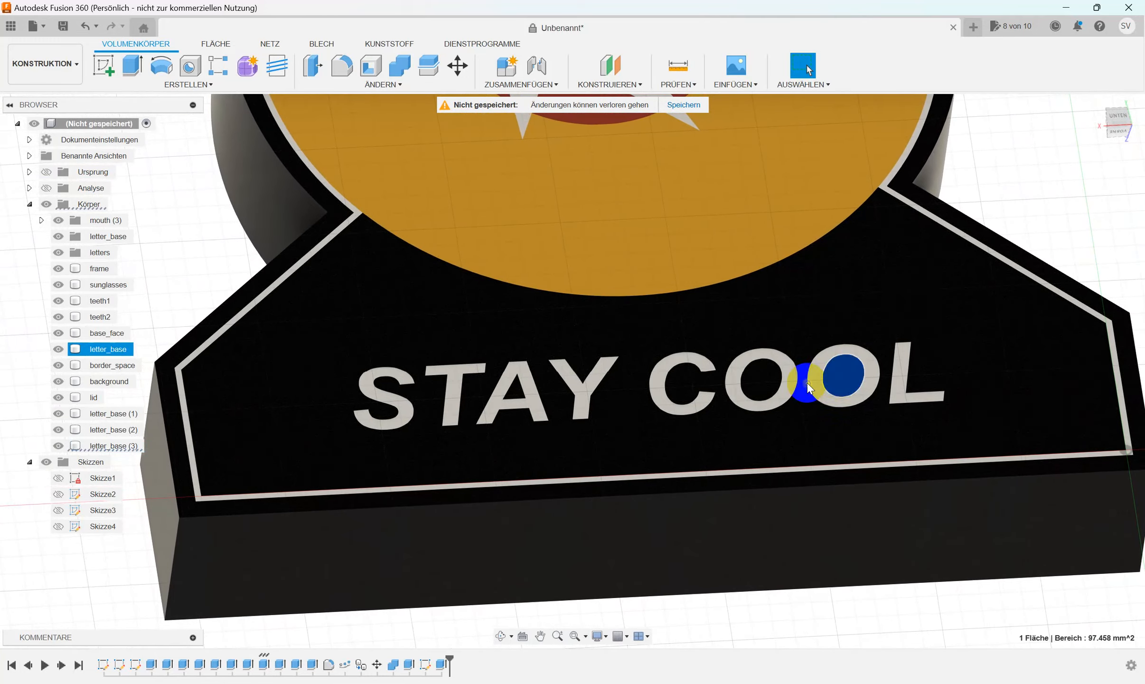
{"action": "left_click", "coordinate": [760, 377]}
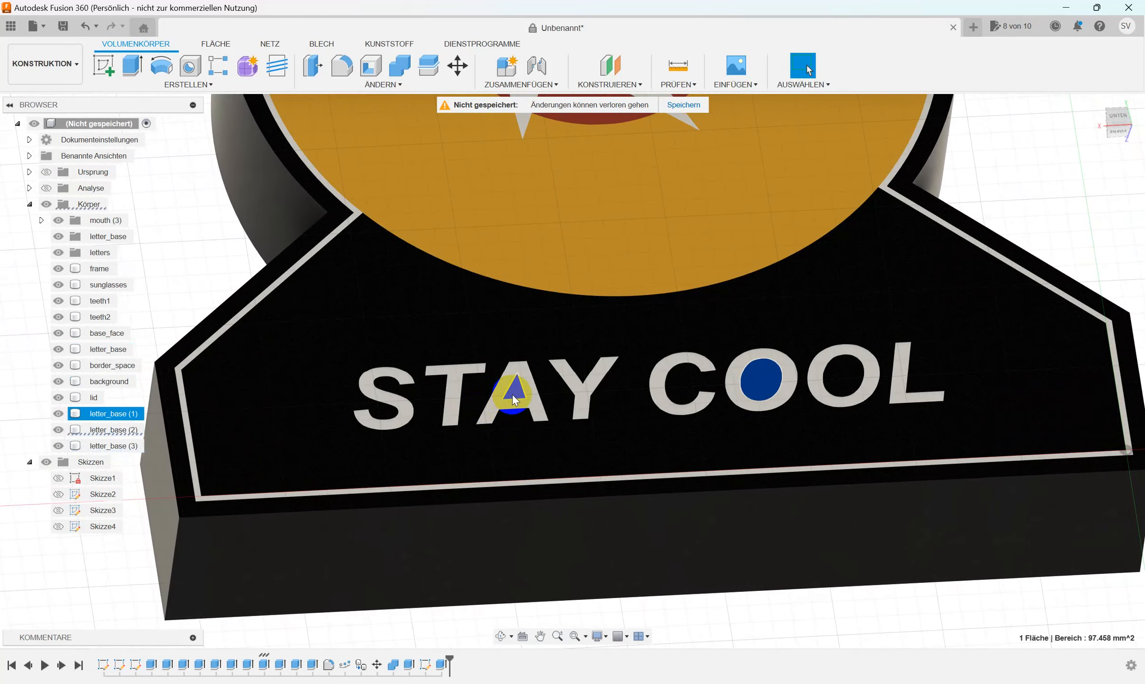
{"action": "left_click", "coordinate": [513, 395]}
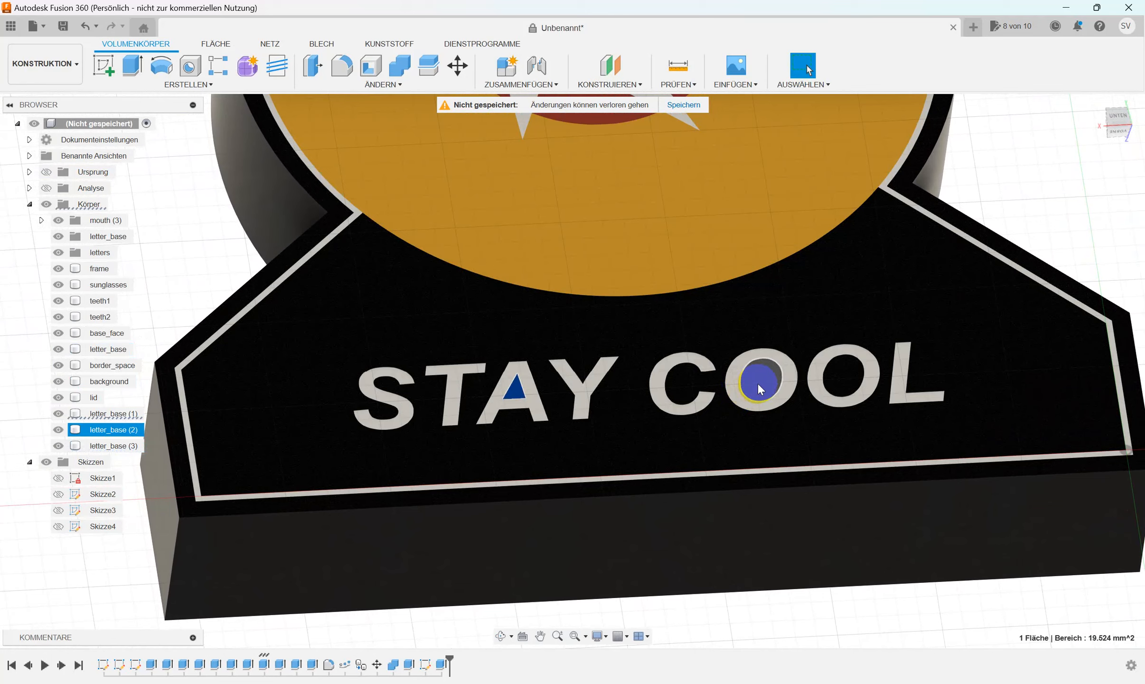
{"action": "left_click", "coordinate": [837, 381]}
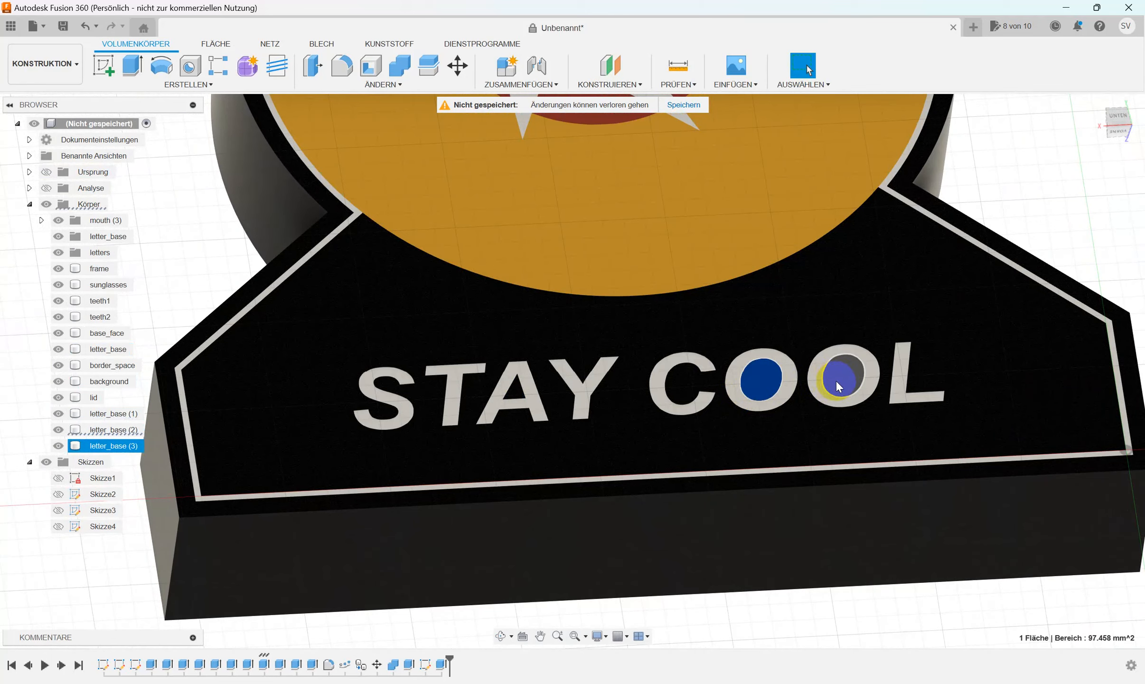
{"action": "left_click", "coordinate": [837, 381]}
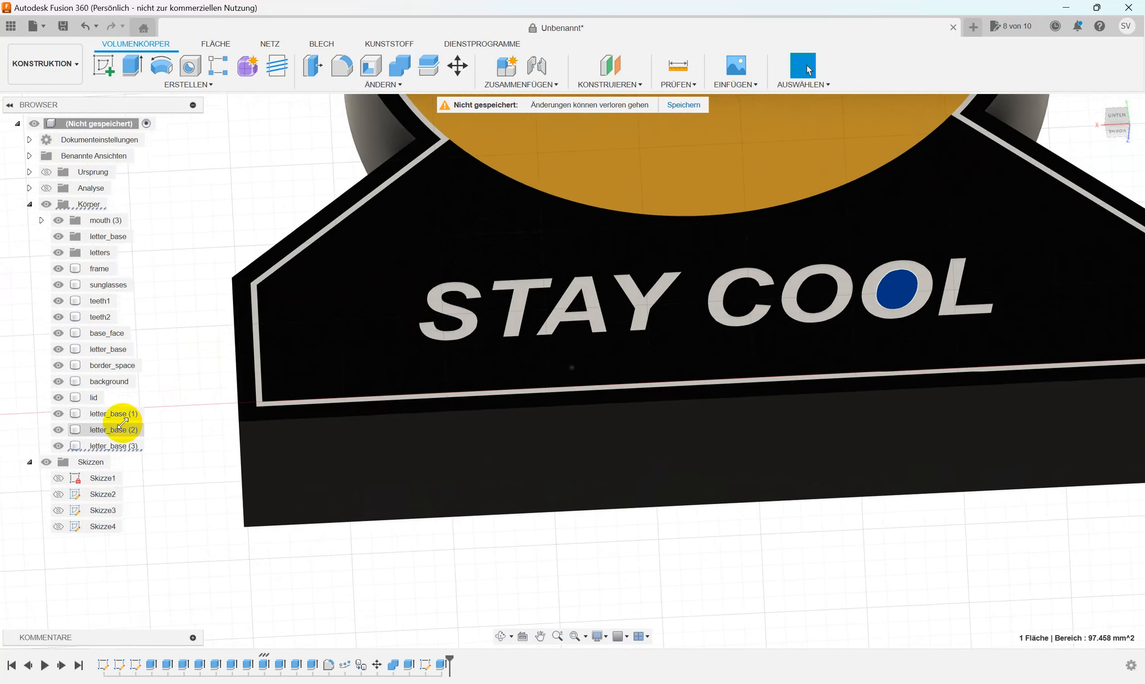
- Move the bodies letter_base (1), (2) and (3) into the letter_base group and toggle the group's visibility to check it
{"action": "left_click", "coordinate": [114, 412]}
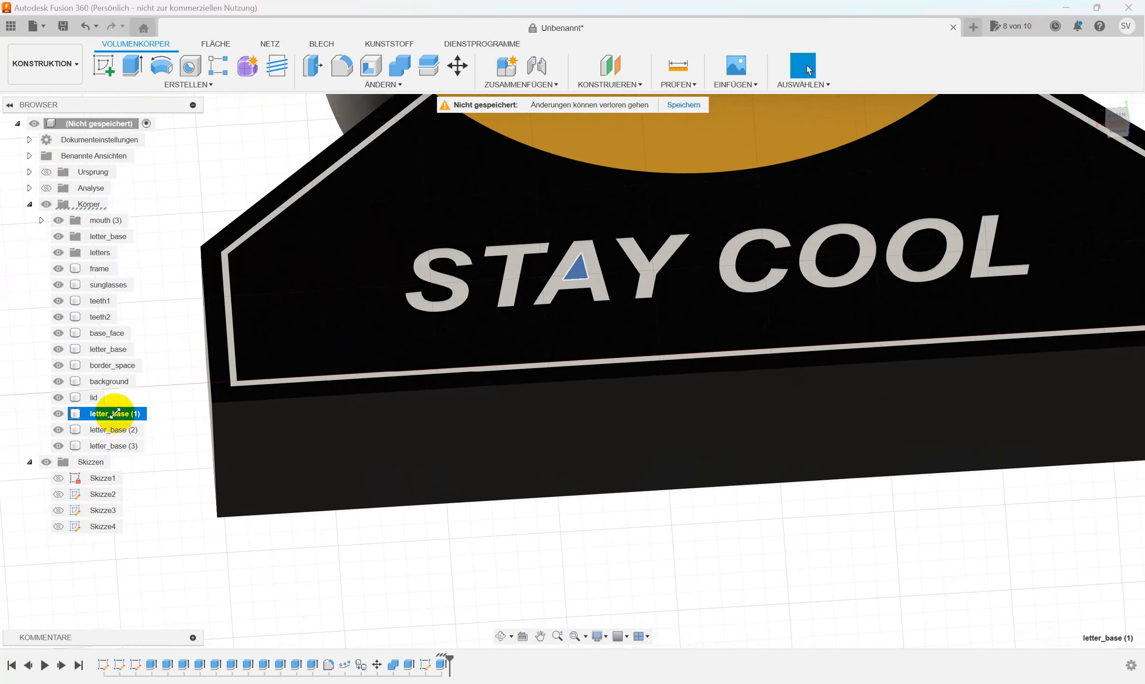
{"action": "left_click", "coordinate": [114, 445], "text": "shift"}
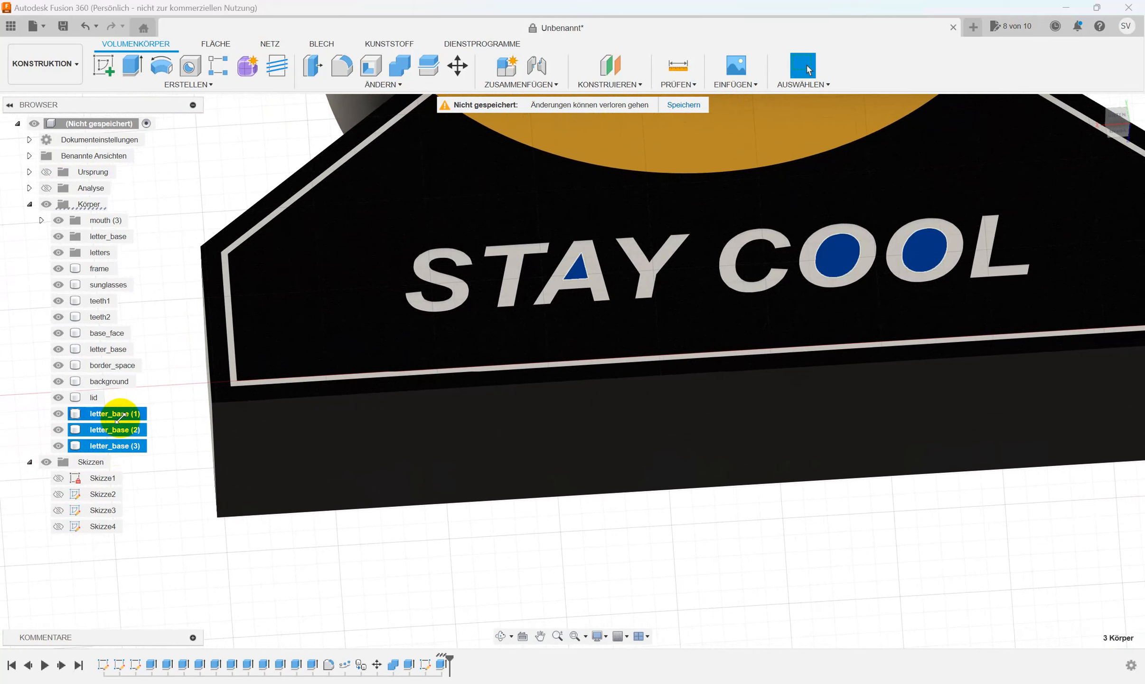
{"action": "left_click_drag", "start_coordinate": [115, 411], "coordinate": [74, 240]}
{"action": "left_click", "coordinate": [437, 371]}
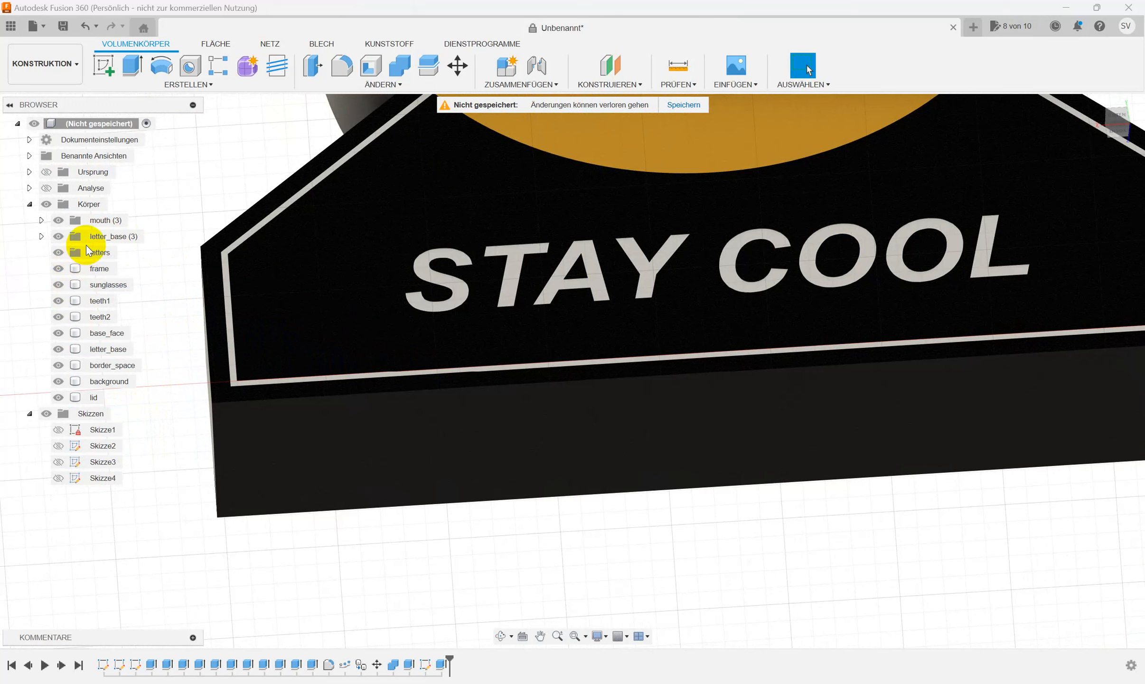
{"action": "left_click", "coordinate": [60, 240]}
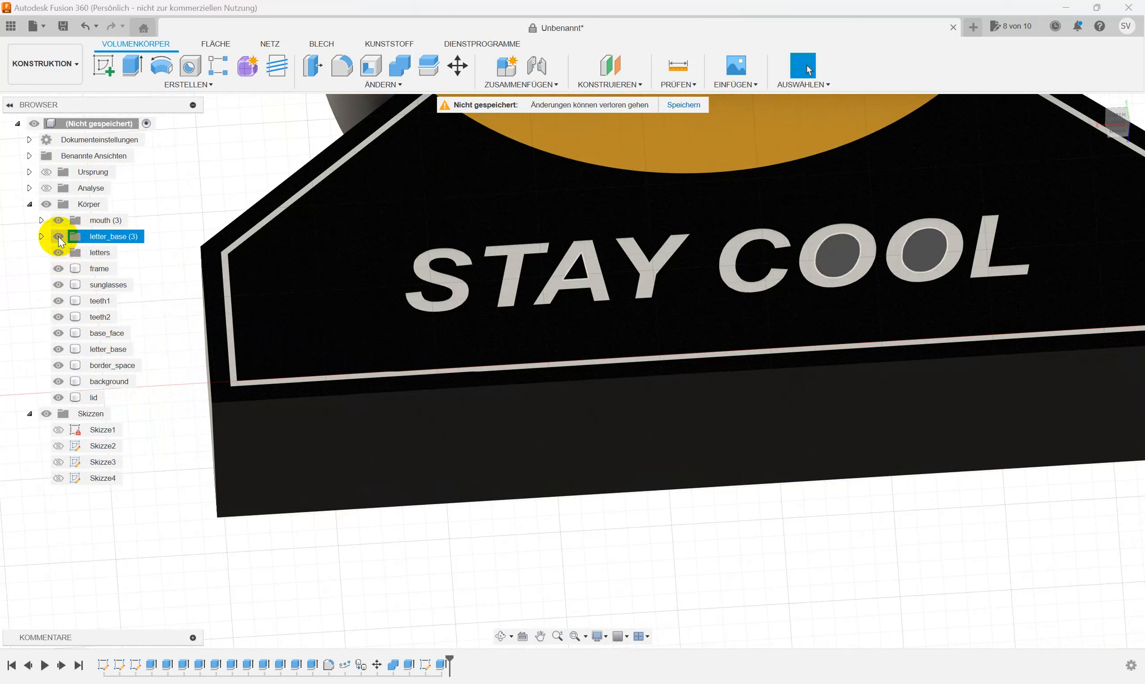
{"action": "left_click", "coordinate": [58, 236]}
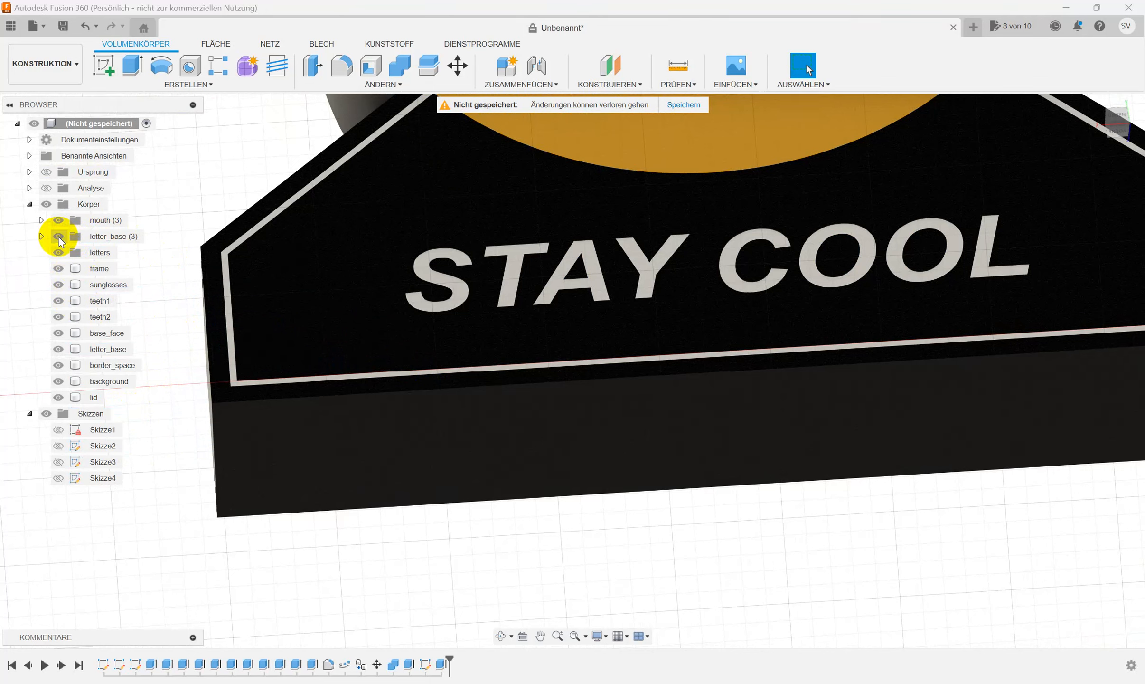
- Move the remaining letter_base body into the letter_base group, checking the group by hiding and showing it
{"action": "left_click", "coordinate": [105, 349]}
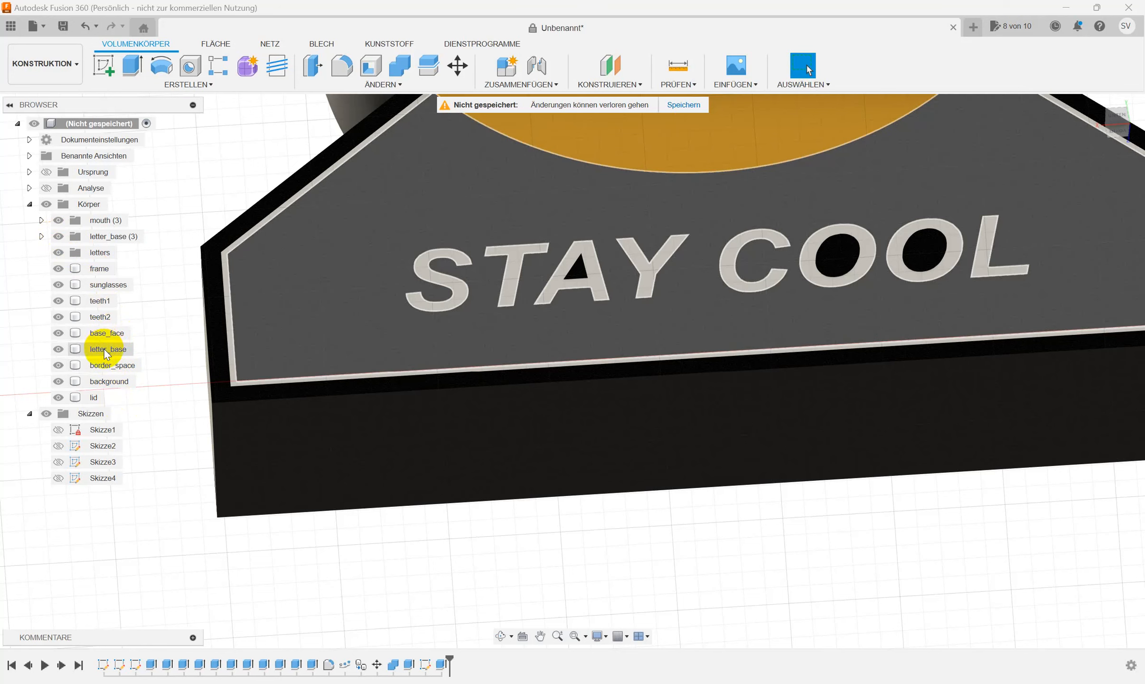
{"action": "left_click_drag", "start_coordinate": [105, 354], "coordinate": [98, 239]}
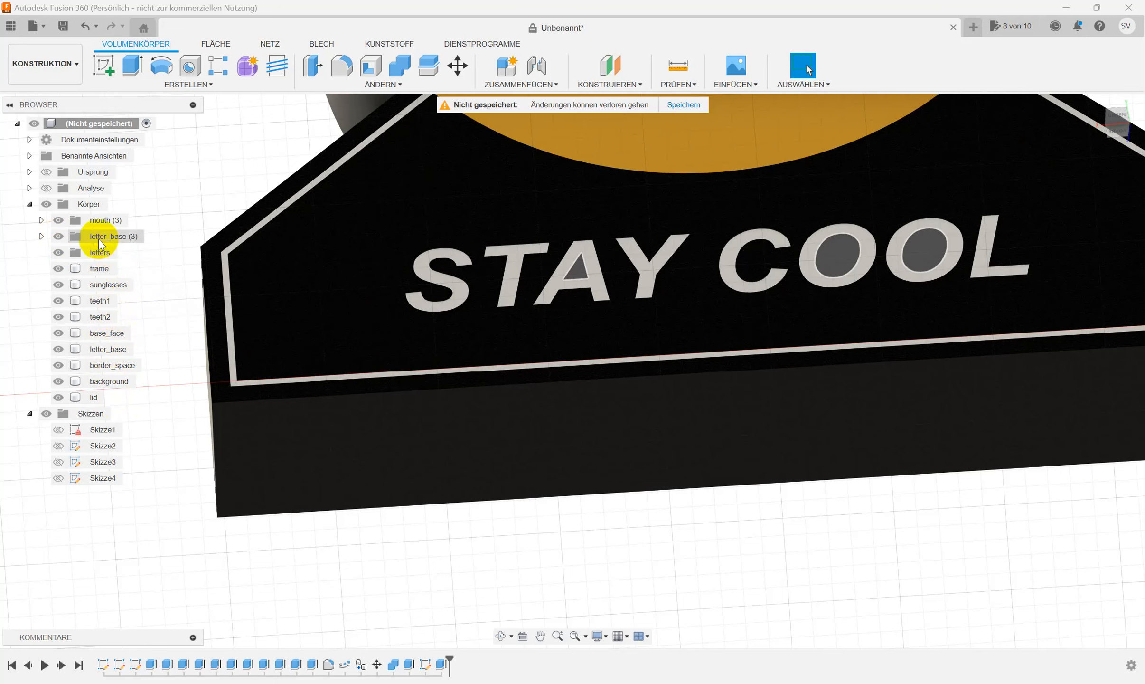
{"action": "left_click", "coordinate": [59, 236]}
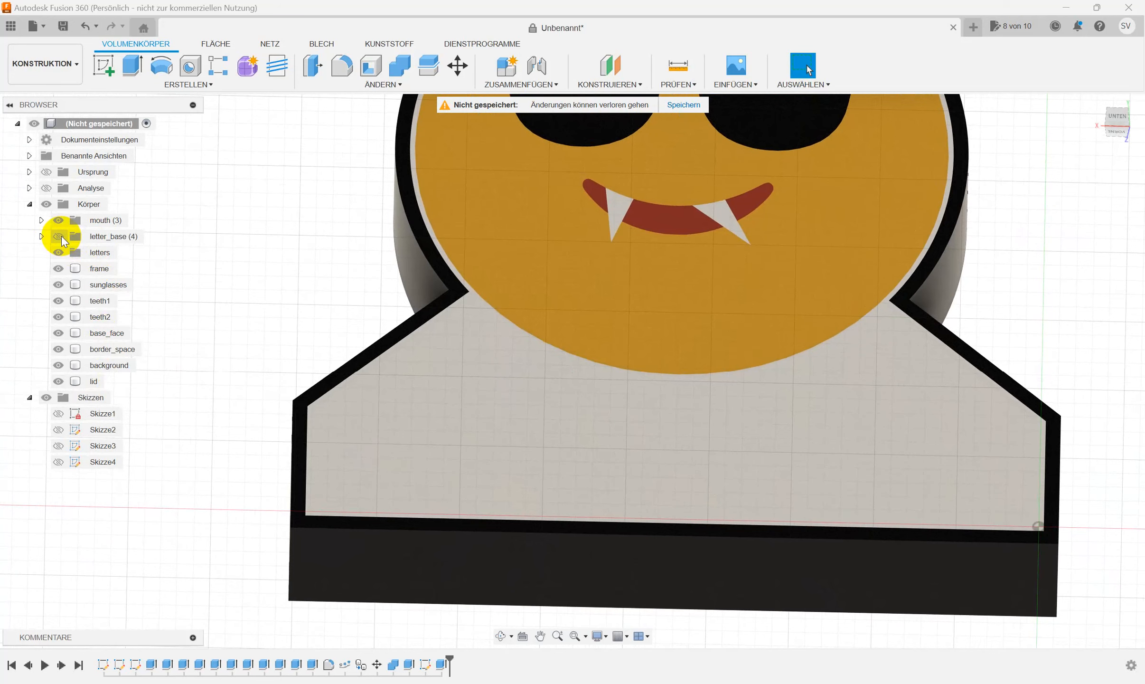
{"action": "left_click", "coordinate": [59, 235]}
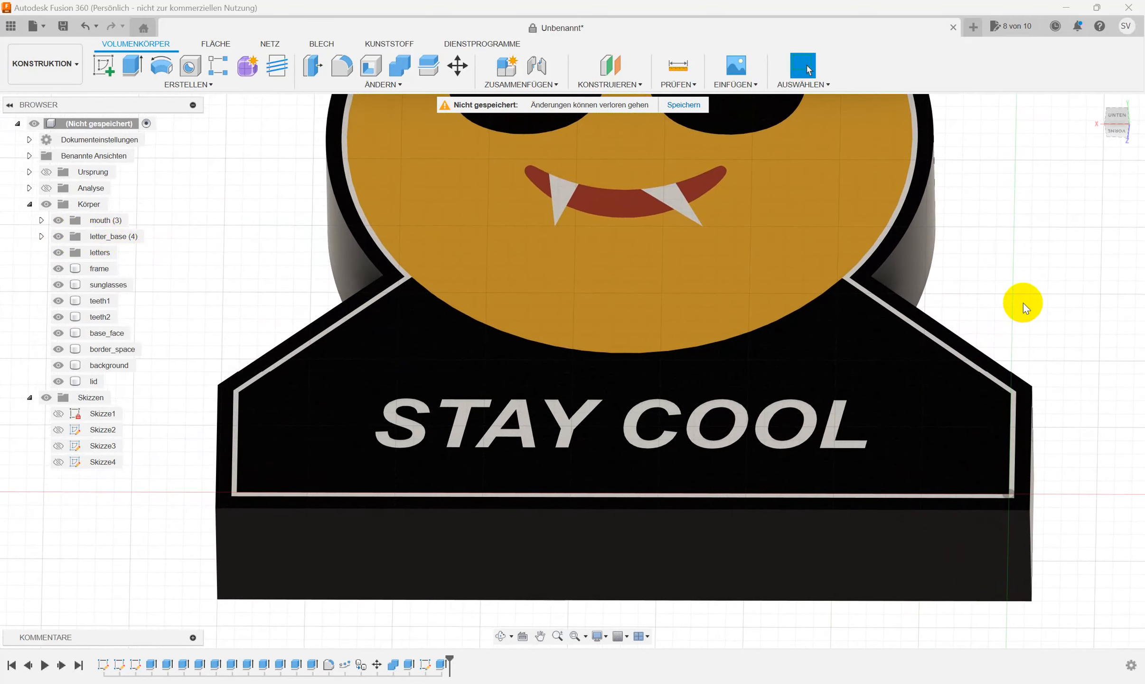
- Show Skizze4 and extrude its STAY COOL text by -0.2 mm with the operation set to new body
{"action": "left_click", "coordinate": [58, 462]}
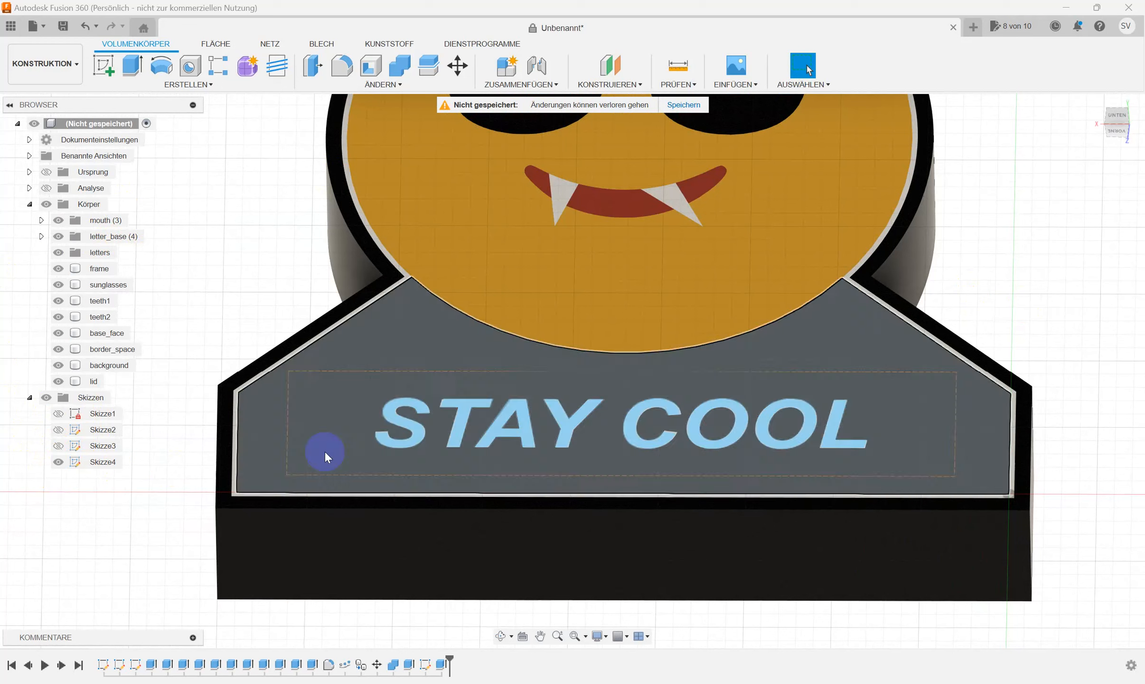
{"action": "left_click", "coordinate": [842, 374]}
{"action": "right_click", "coordinate": [966, 279]}
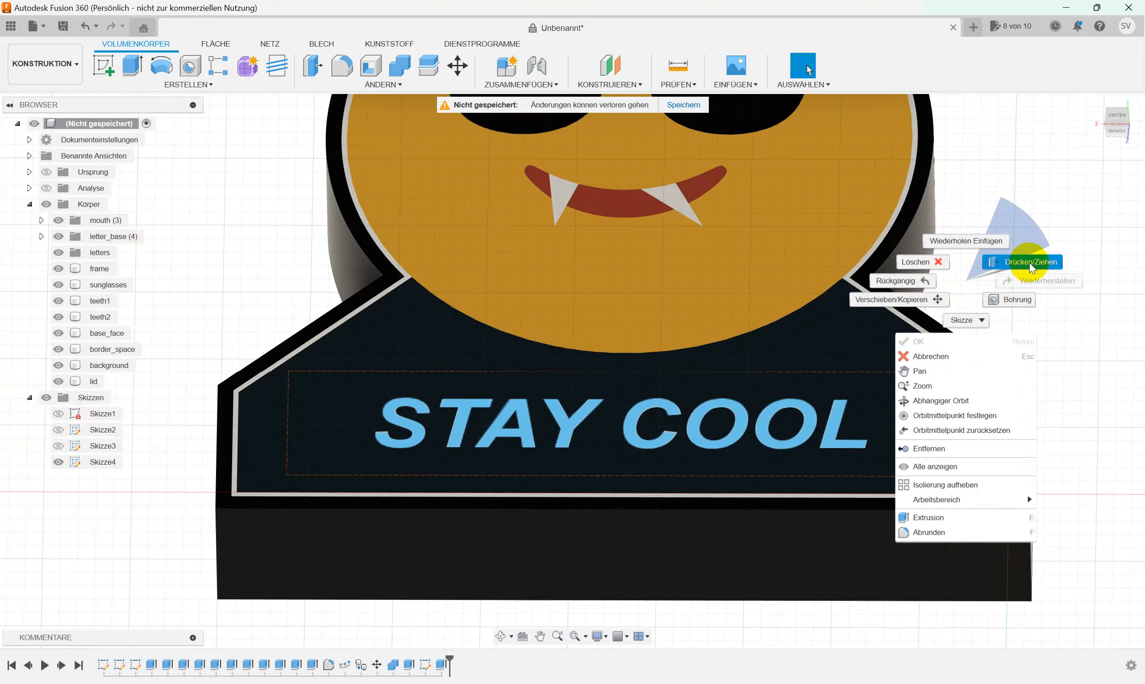
{"action": "left_click", "coordinate": [1029, 262]}
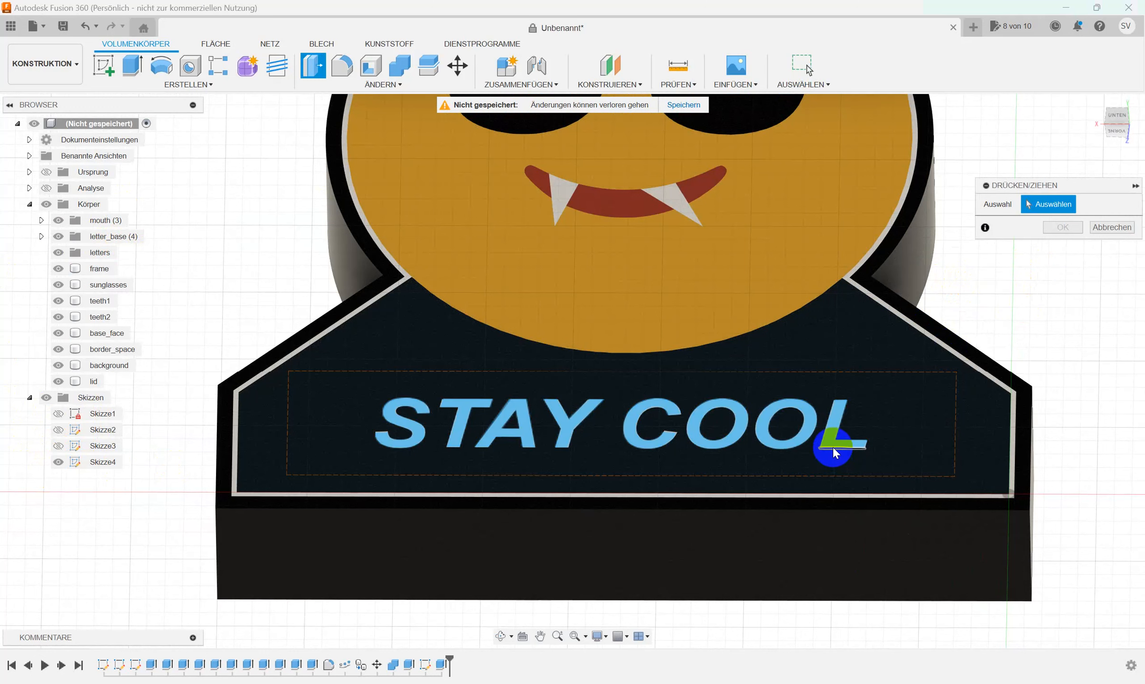
{"action": "left_click", "coordinate": [834, 449]}
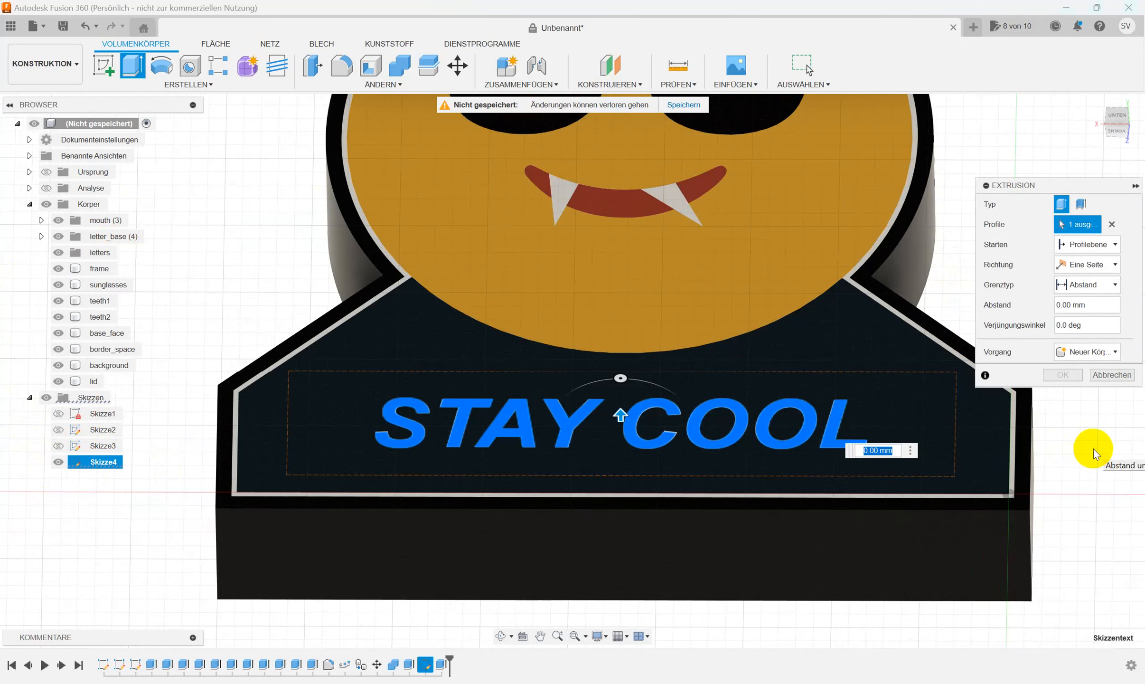
{"action": "type", "text": "0.2"}
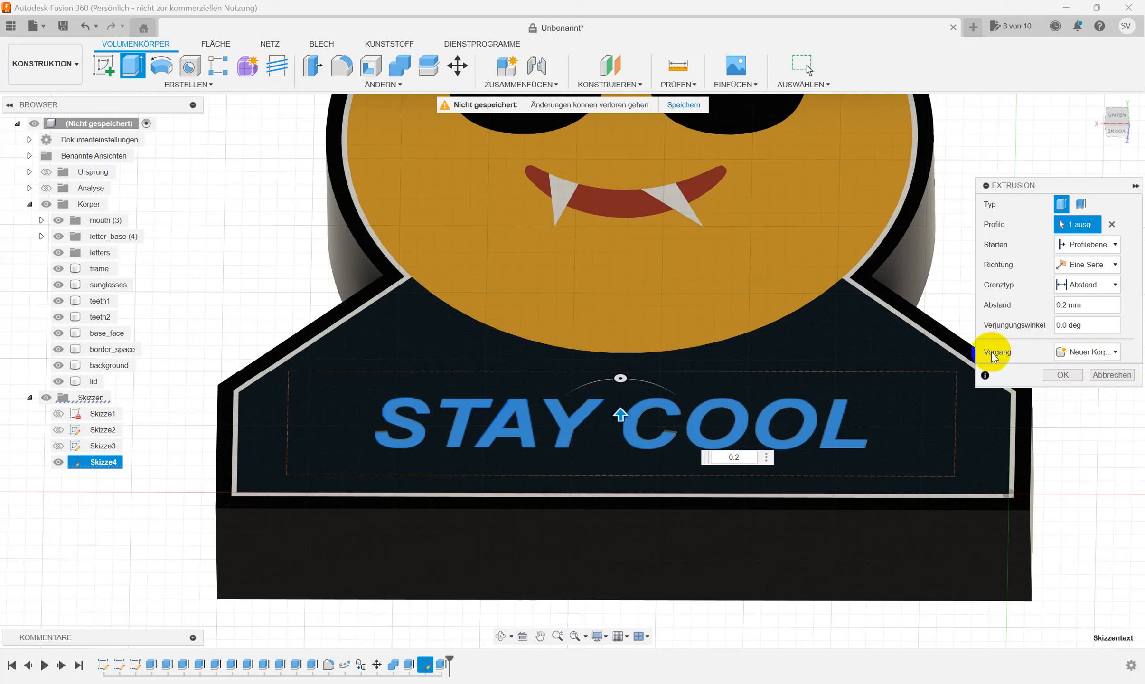
{"action": "left_click", "coordinate": [706, 460]}
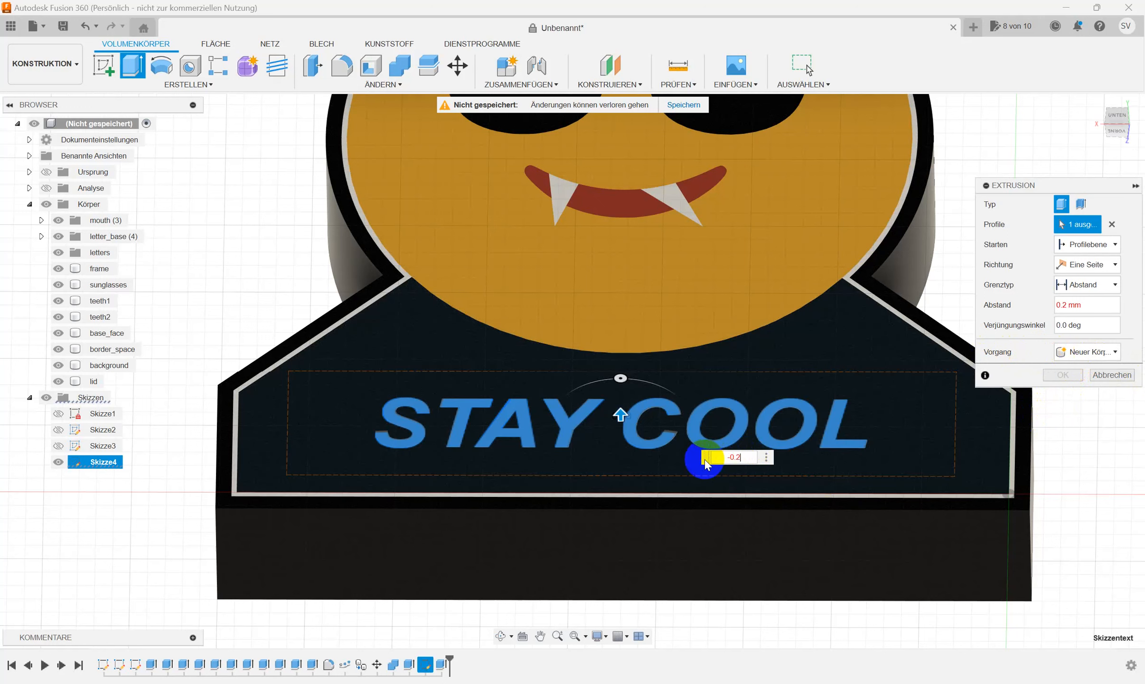
{"action": "key", "text": "Return"}
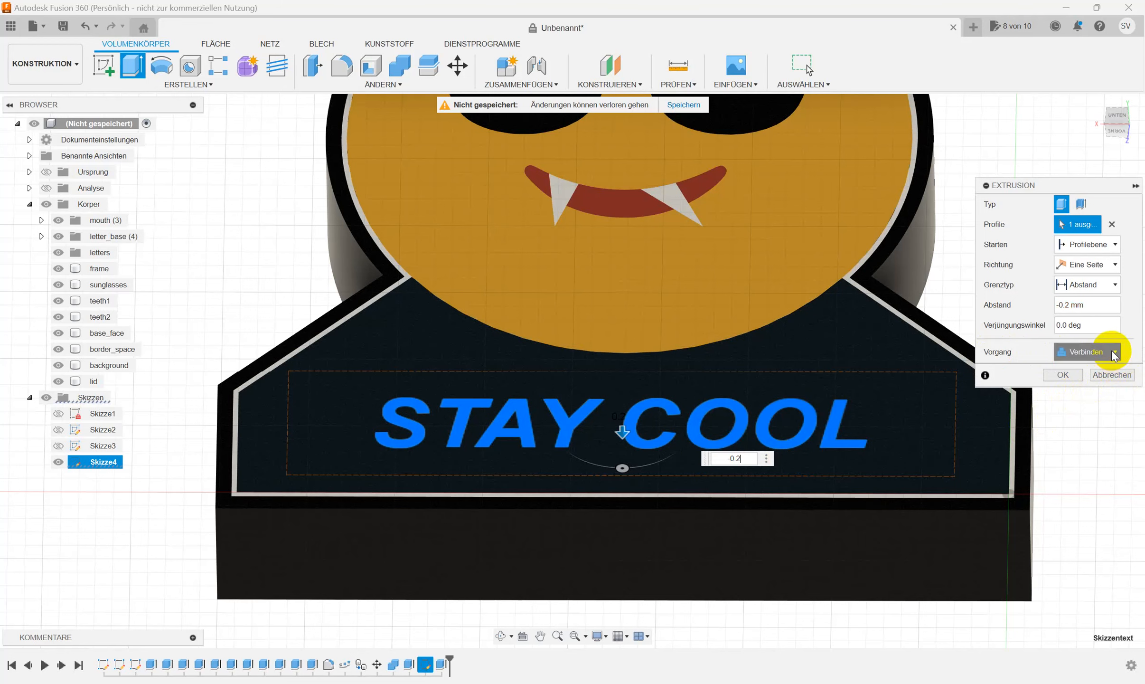
{"action": "left_click", "coordinate": [1114, 355]}
{"action": "left_click", "coordinate": [1087, 403]}
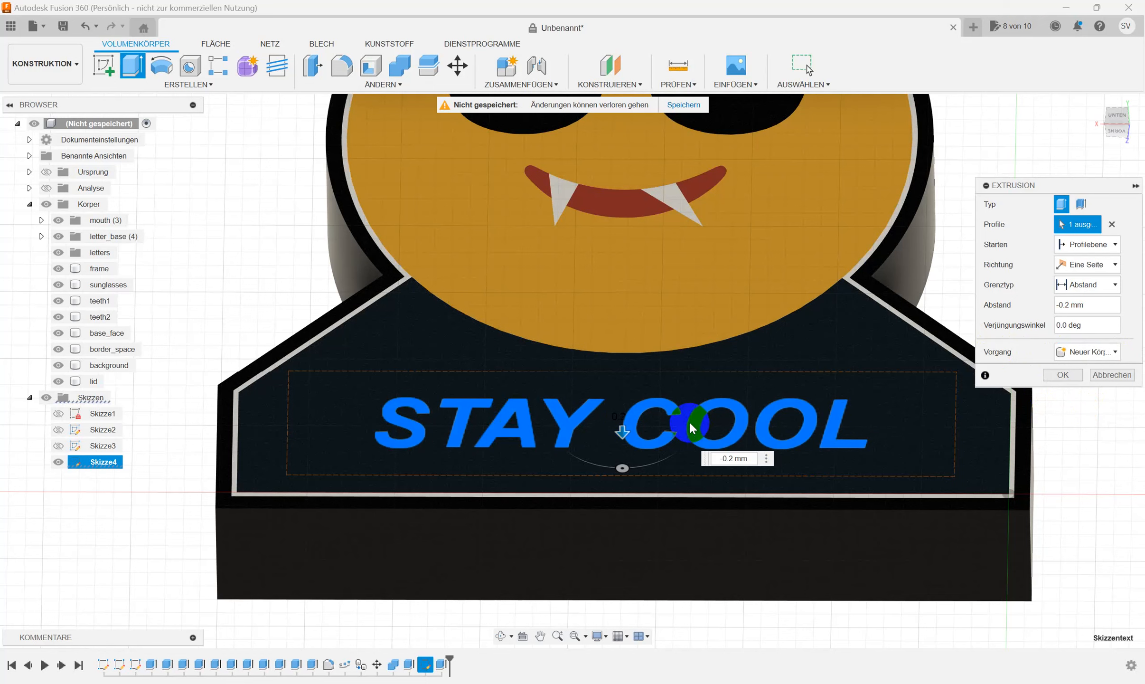
{"action": "left_click", "coordinate": [1065, 376]}
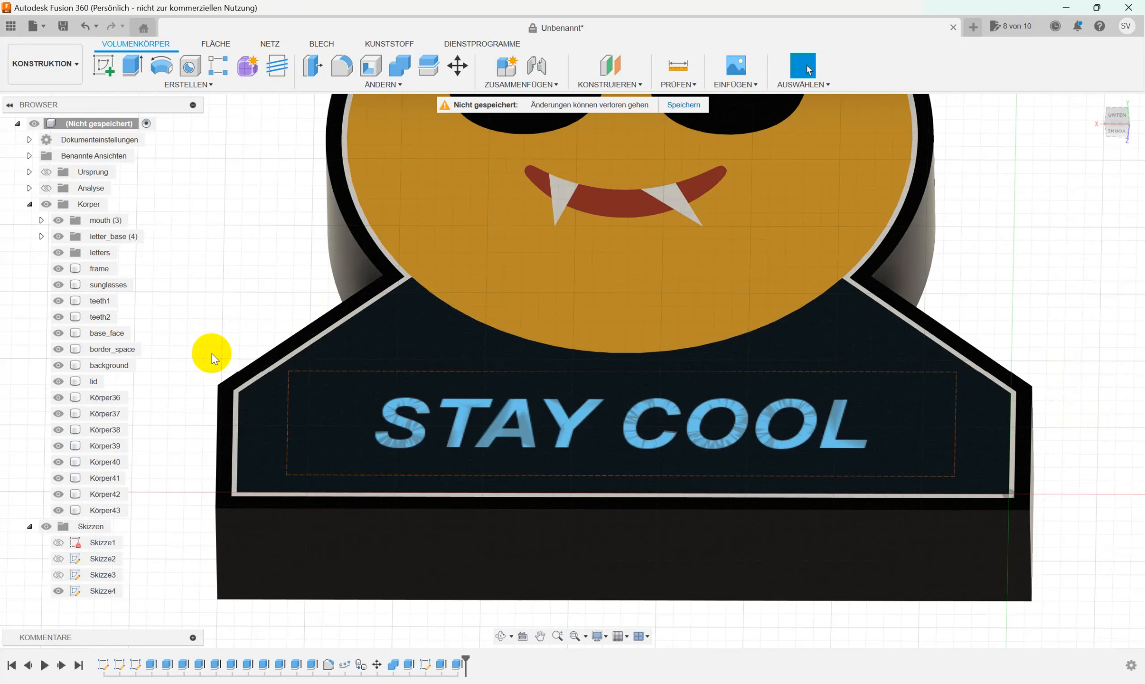
- Move the letter bodies Körper36 through Körper43 into the letters group
{"action": "left_click", "coordinate": [105, 398]}
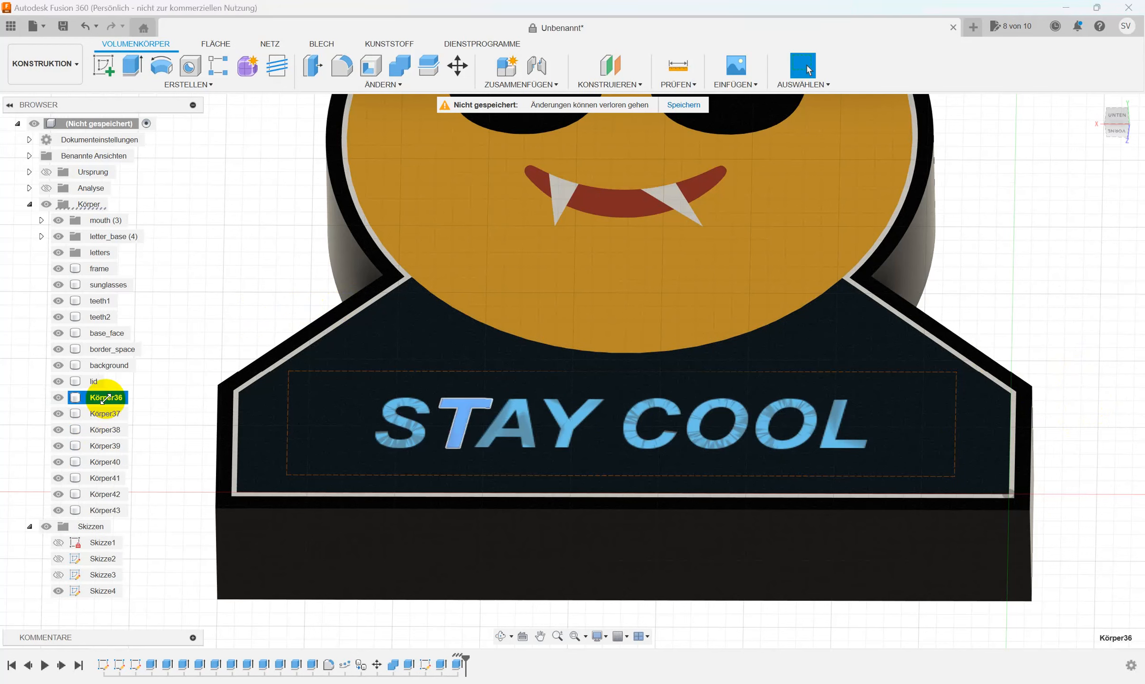
{"action": "left_click", "coordinate": [105, 509], "text": "shift"}
{"action": "left_click_drag", "start_coordinate": [97, 401], "coordinate": [94, 252]}
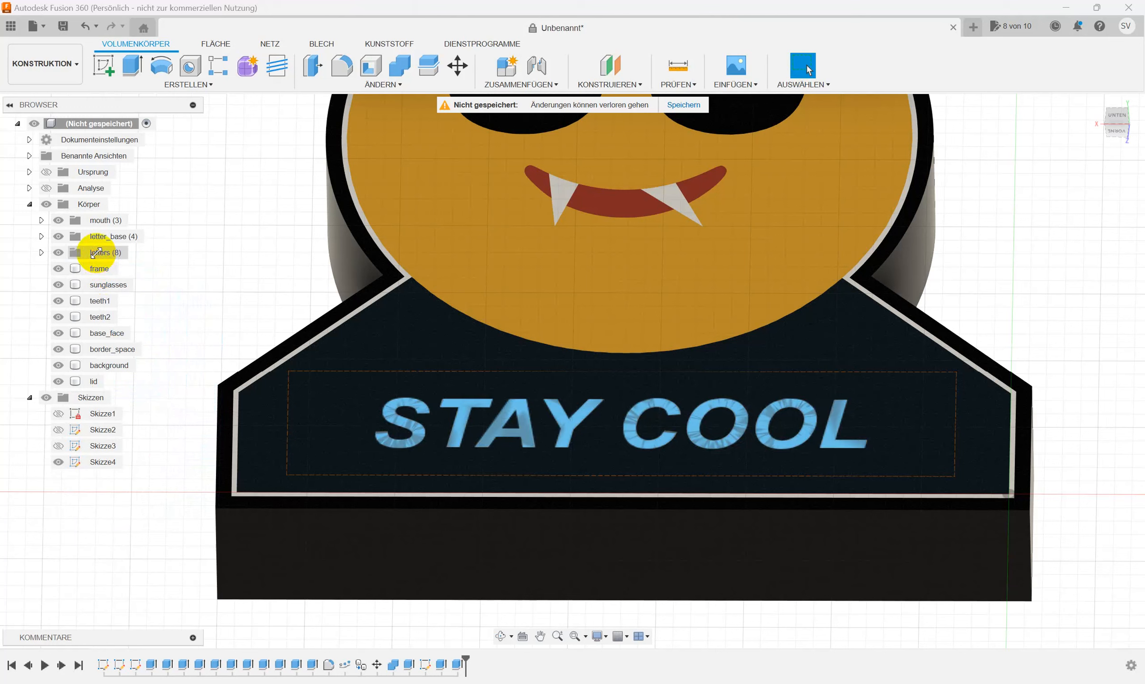